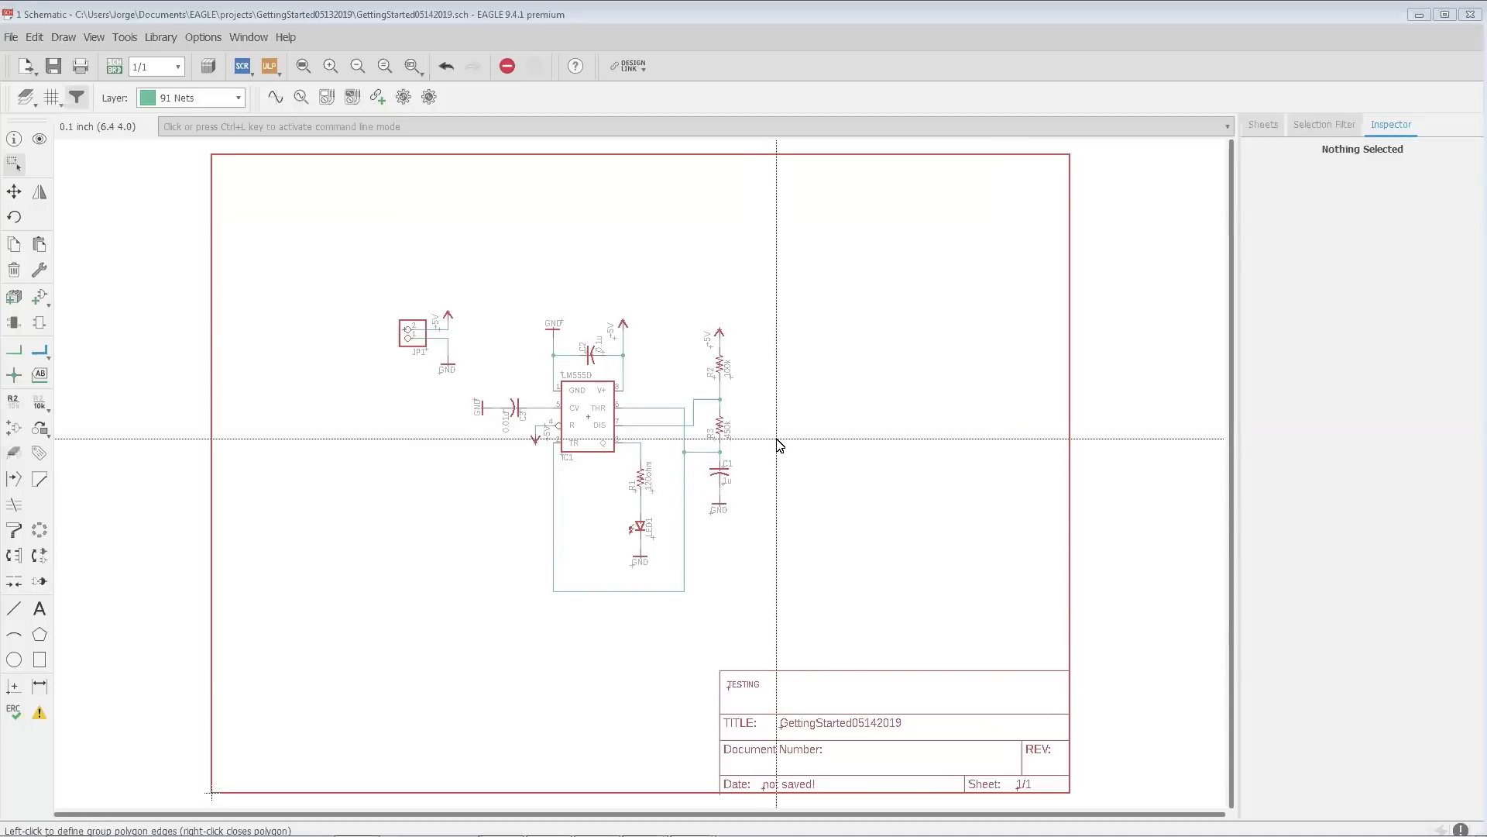
Step: Look through the schematic's selection filter and its sheet preview
left_click(612, 127)
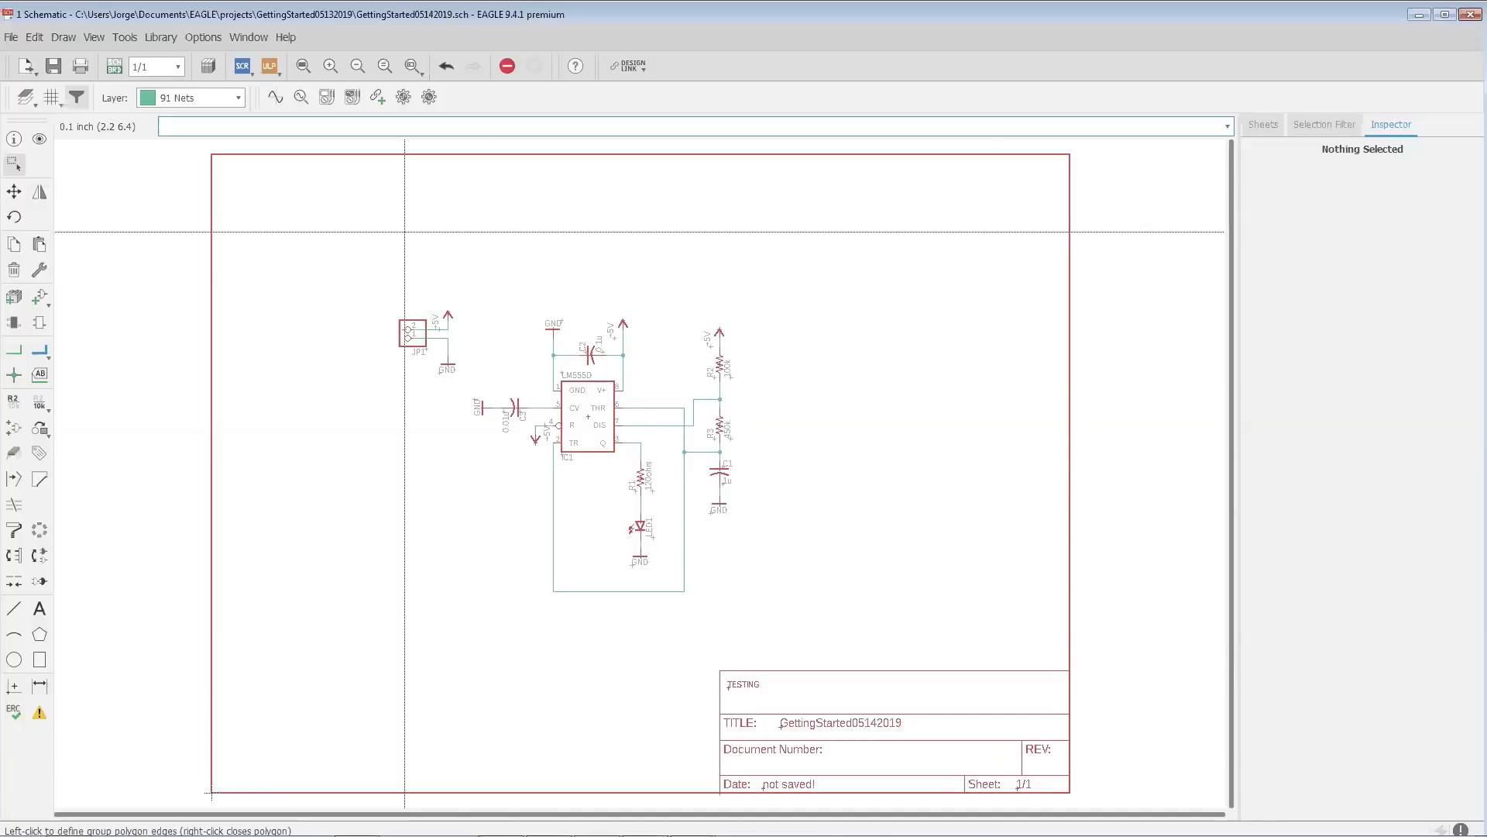
left_click(1348, 126)
left_click(1267, 127)
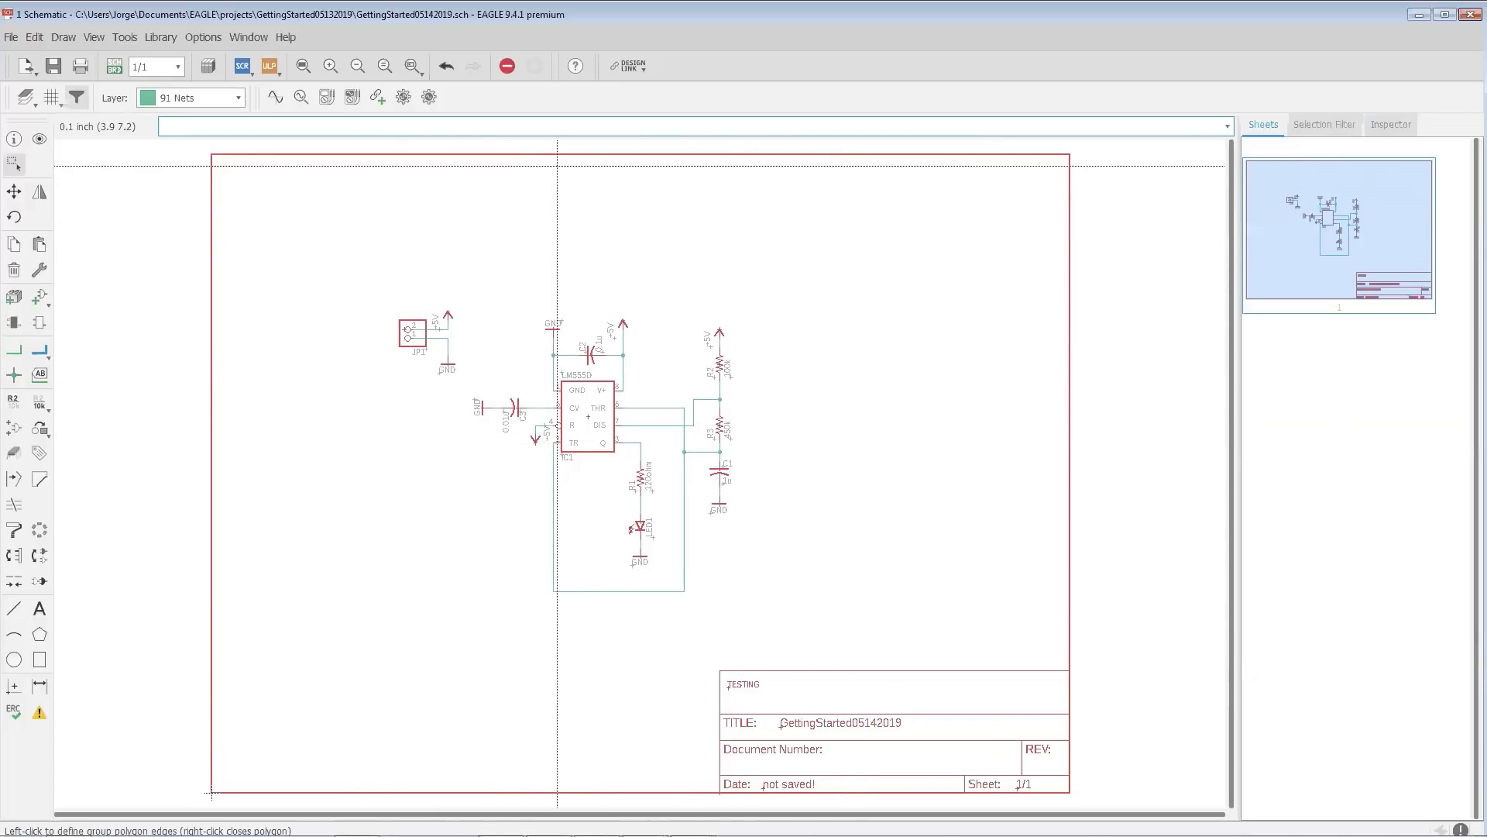
Step: Create the new board layout from the current schematic
left_click(114, 69)
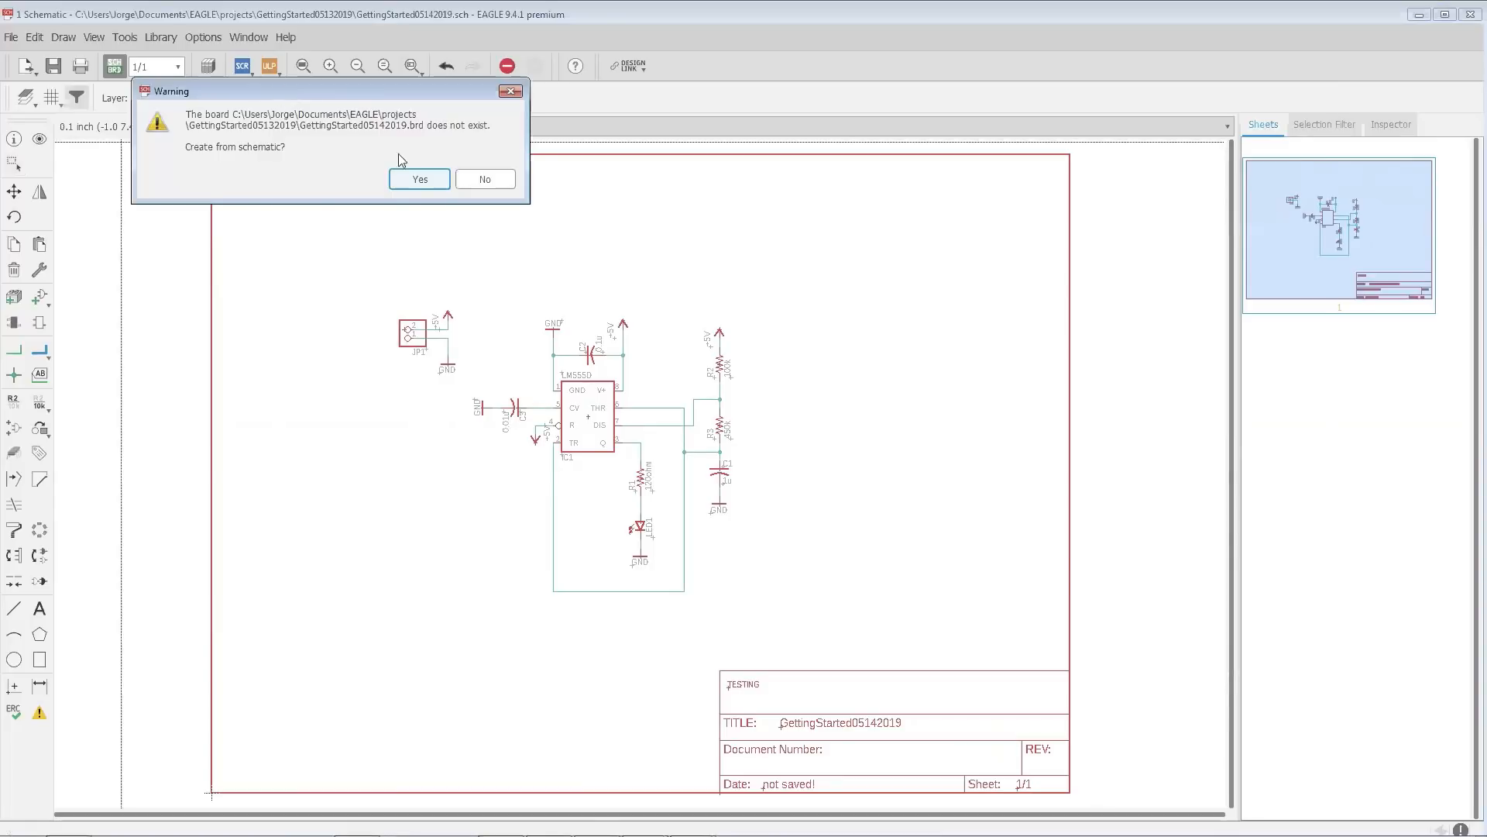
left_click(439, 184)
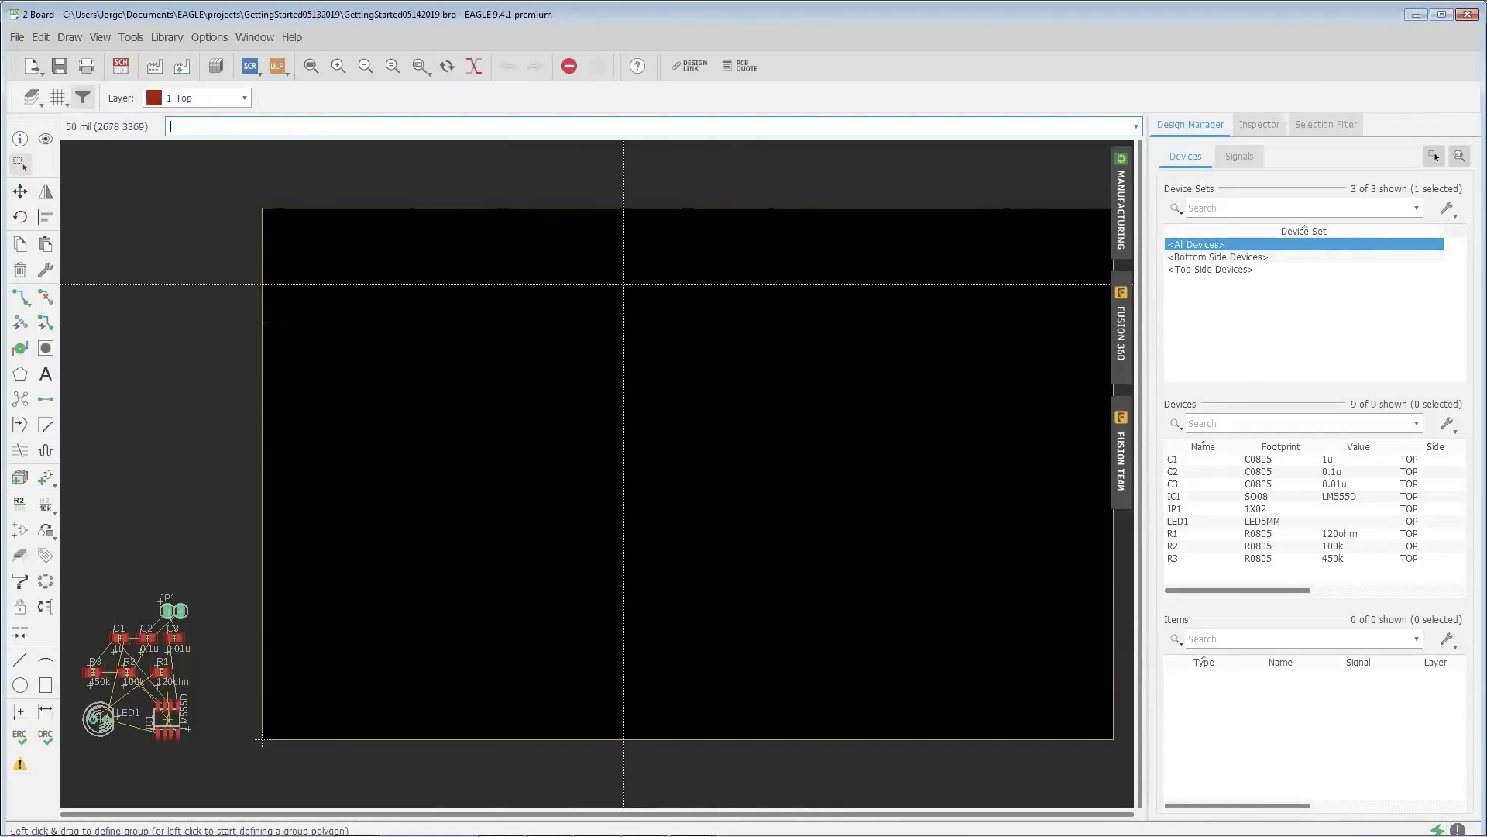
Step: Try restricting the board's selectable object types to Dimension, Line, Rectangle, Text and Wire, and reset the selection filter
left_click(1258, 127)
left_click(1324, 126)
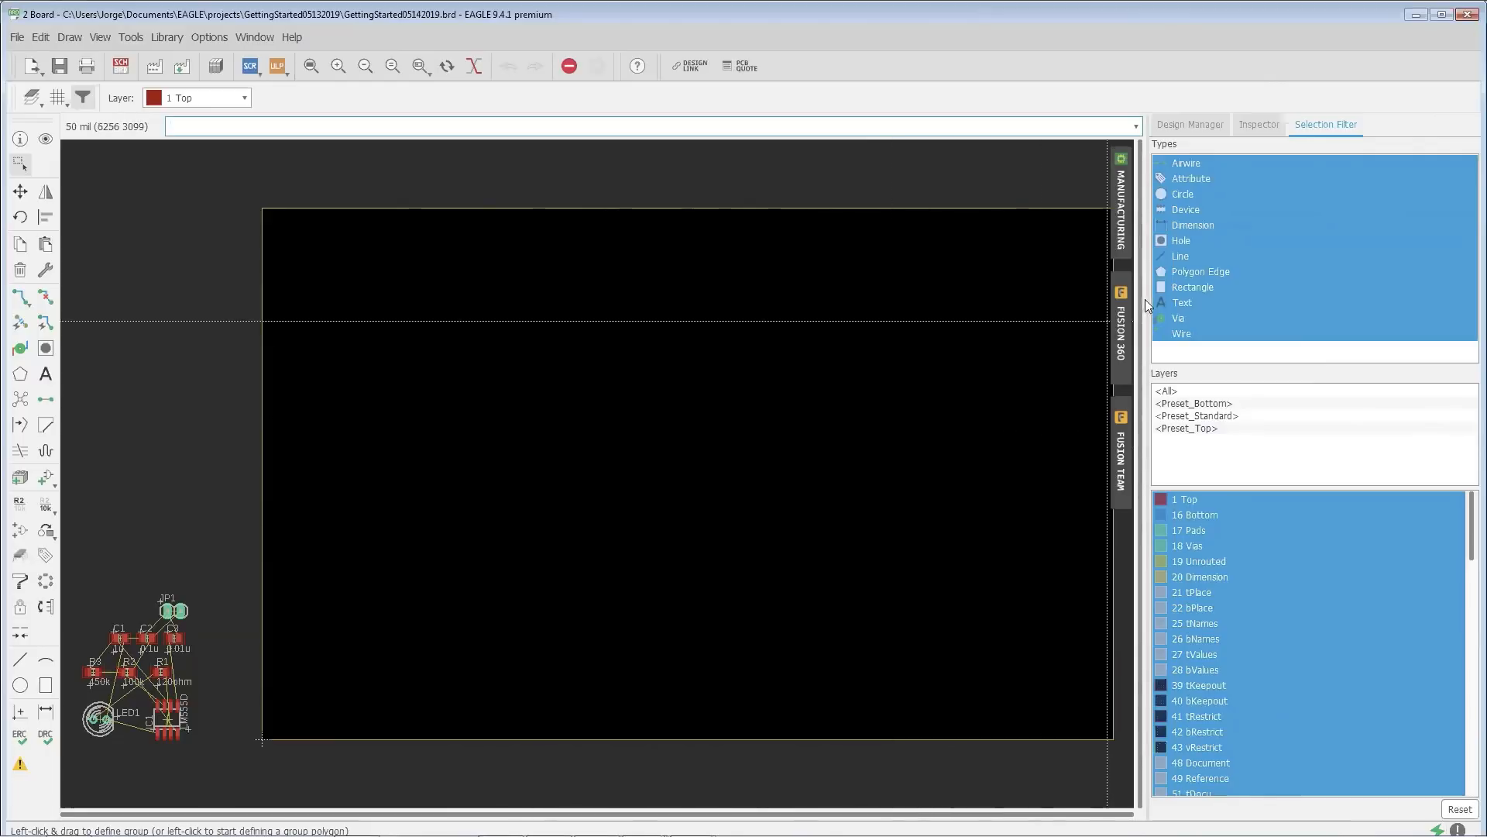
left_click(1198, 272)
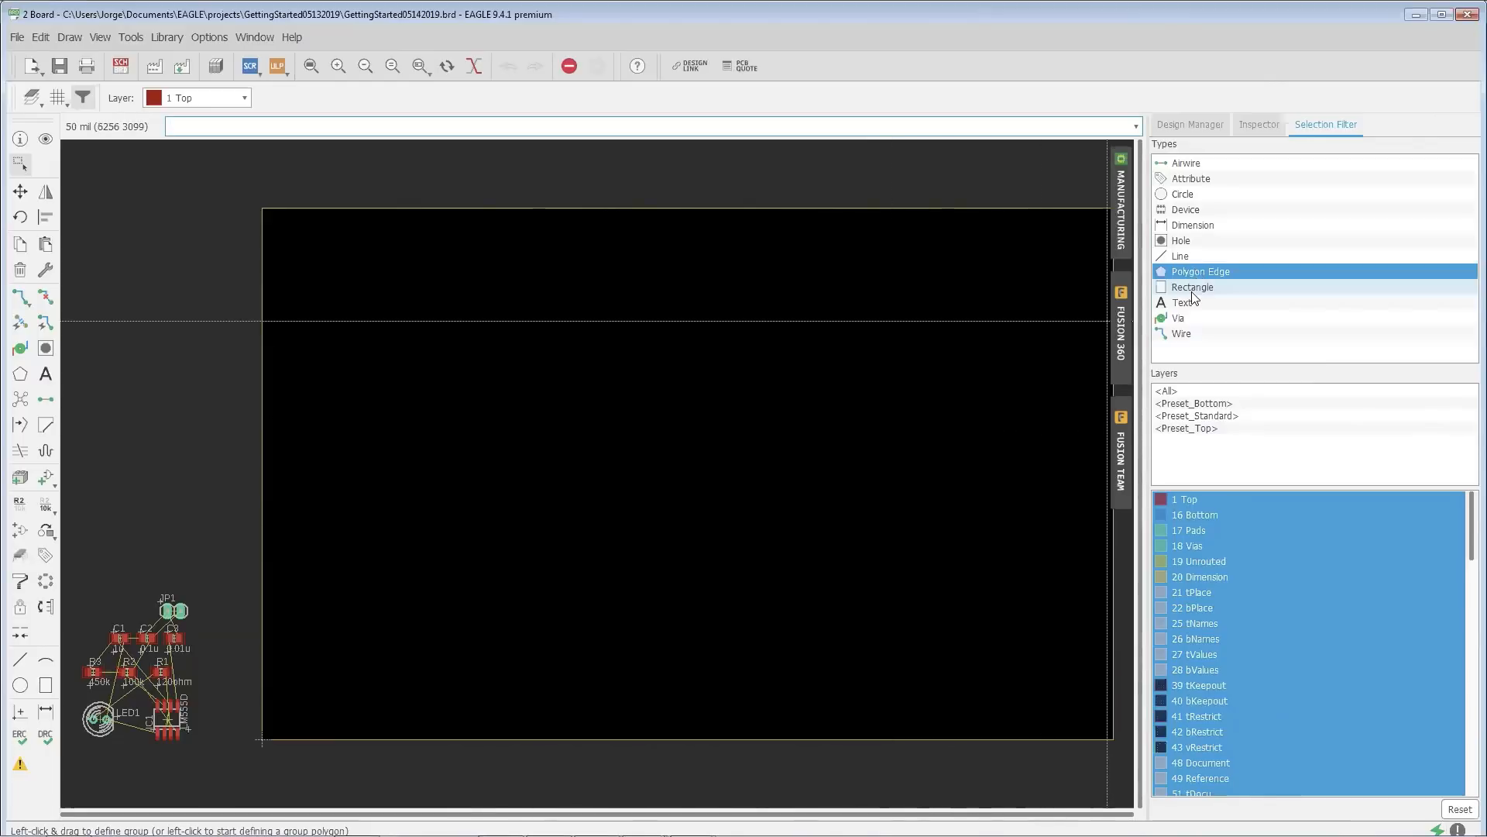
left_click(1179, 334)
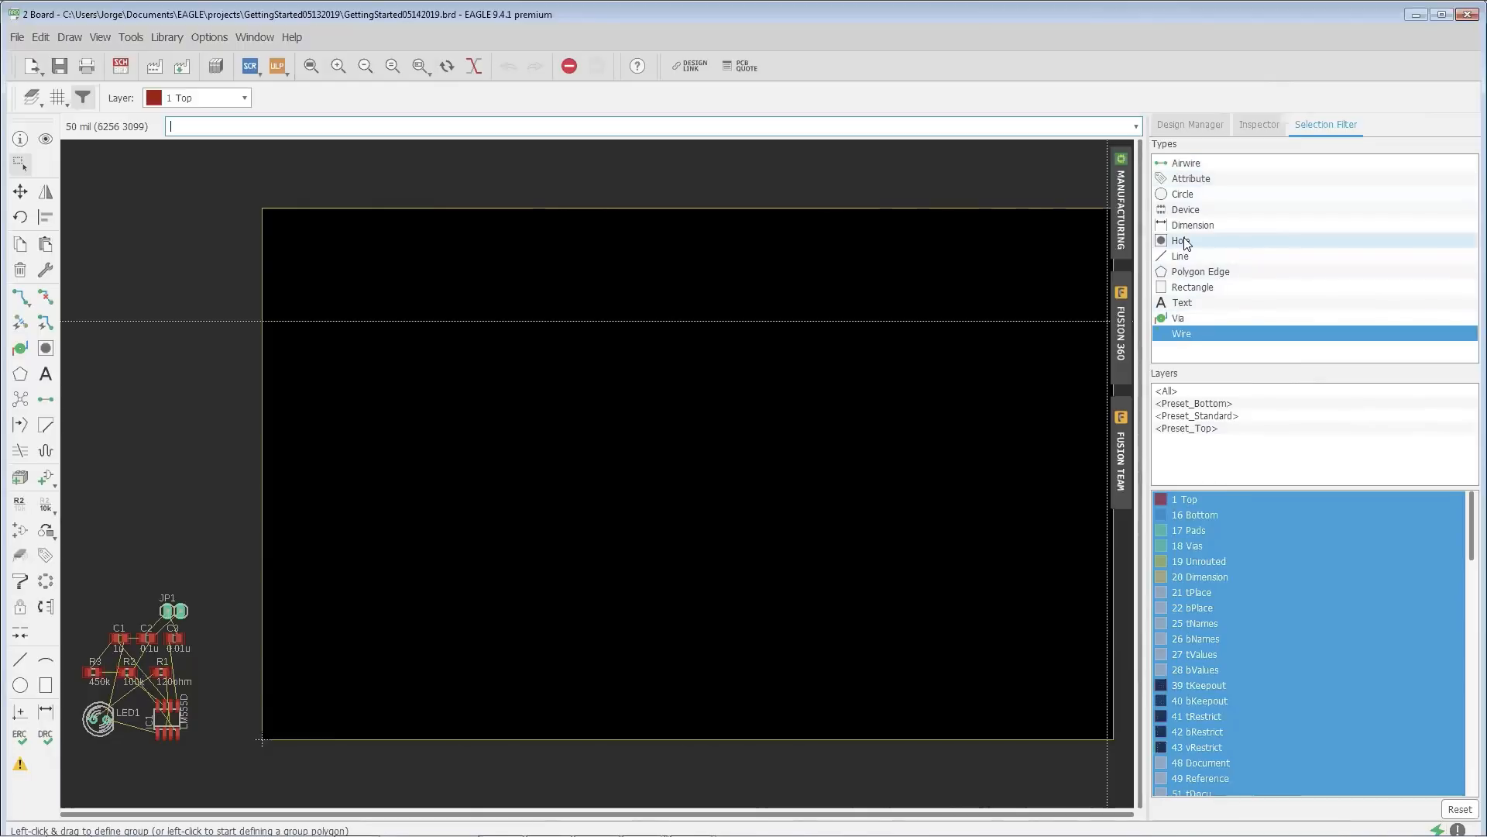
left_click_drag(1180, 242, 1182, 342)
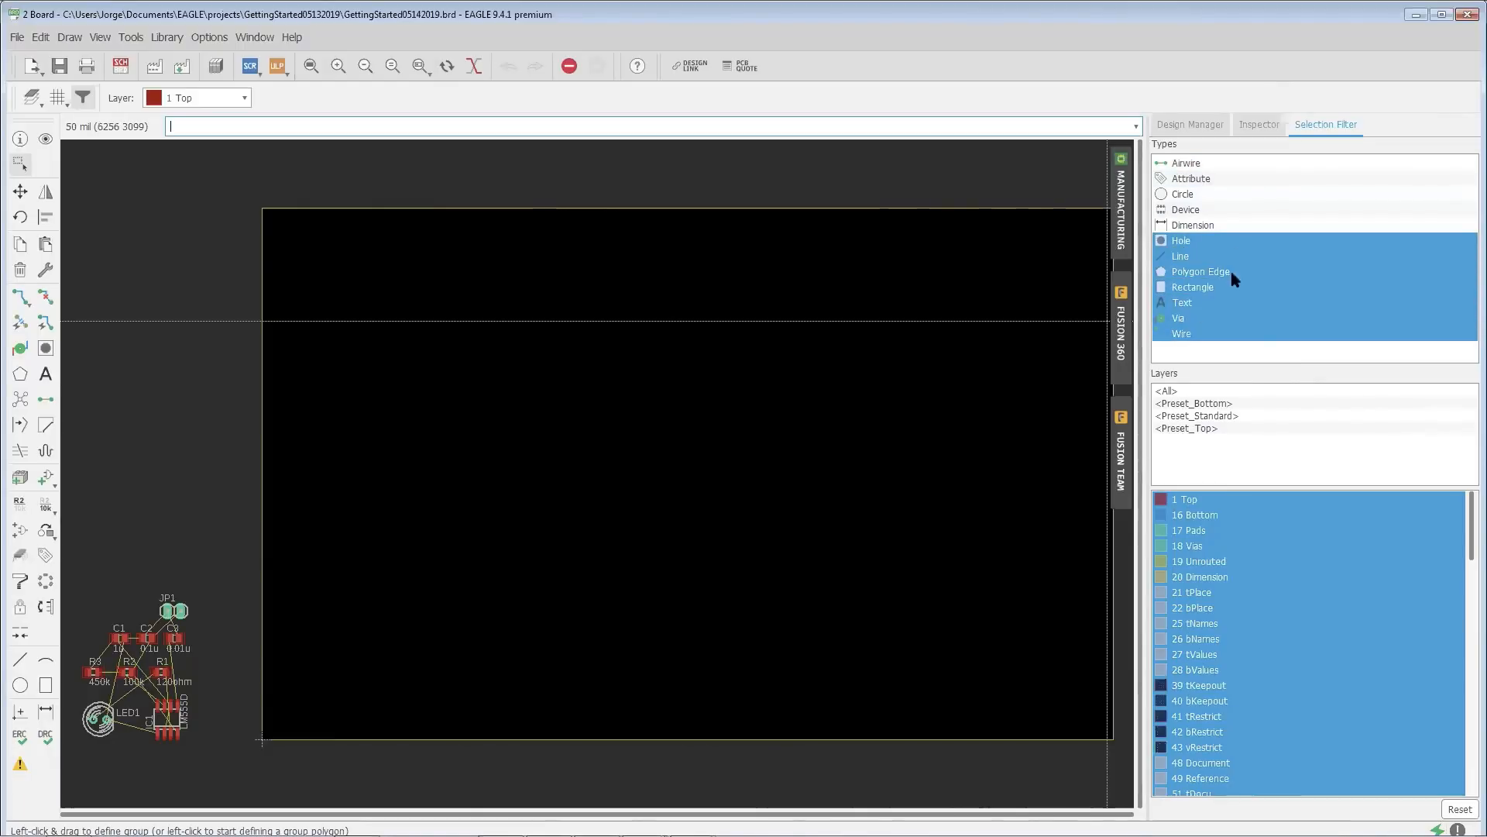
left_click(1193, 223)
left_click(1182, 302, "ctrl")
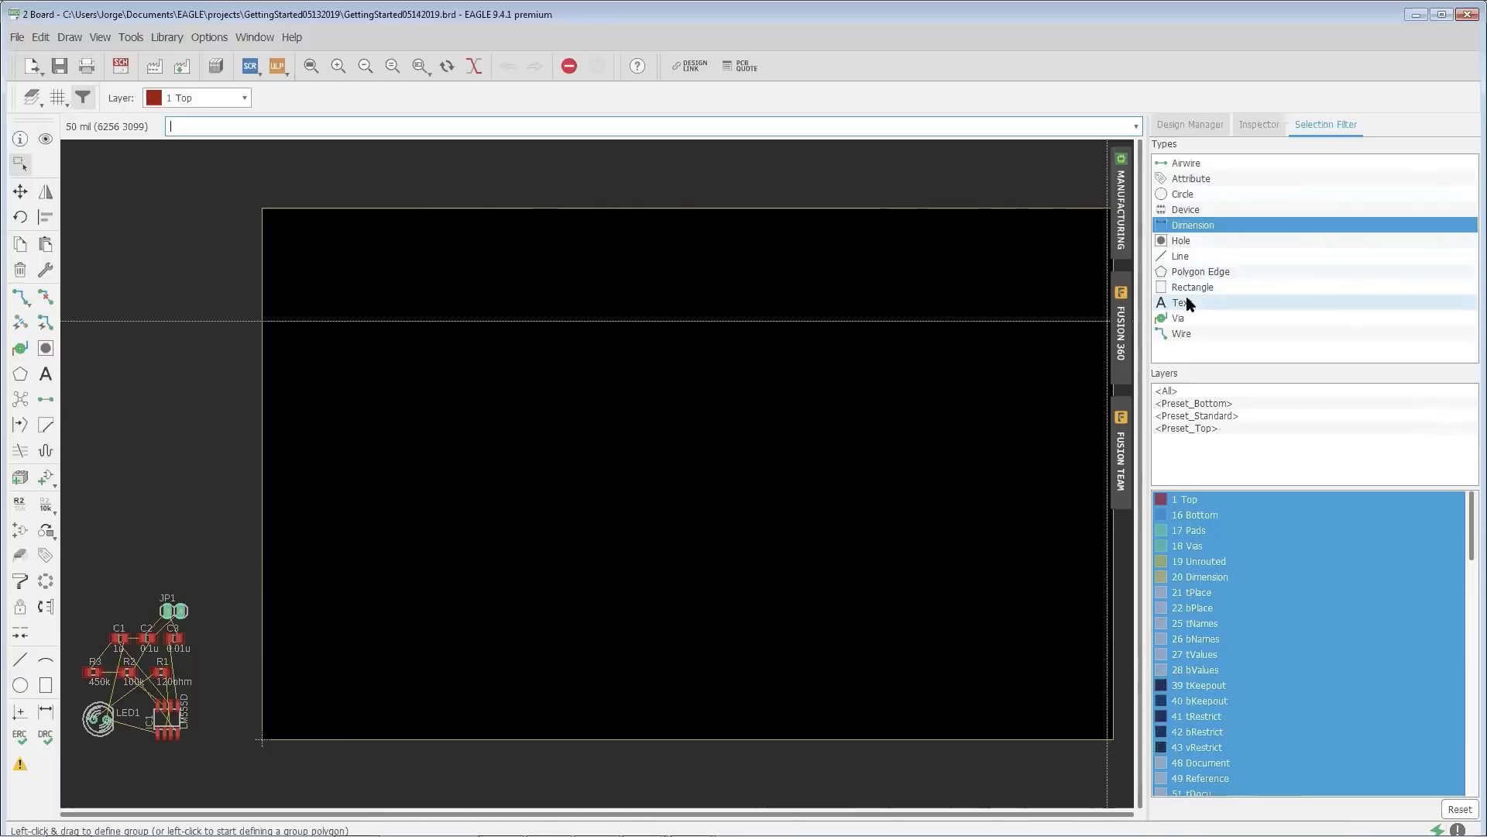
left_click(1191, 287, "ctrl")
left_click(1180, 256, "ctrl")
left_click(1183, 333, "ctrl")
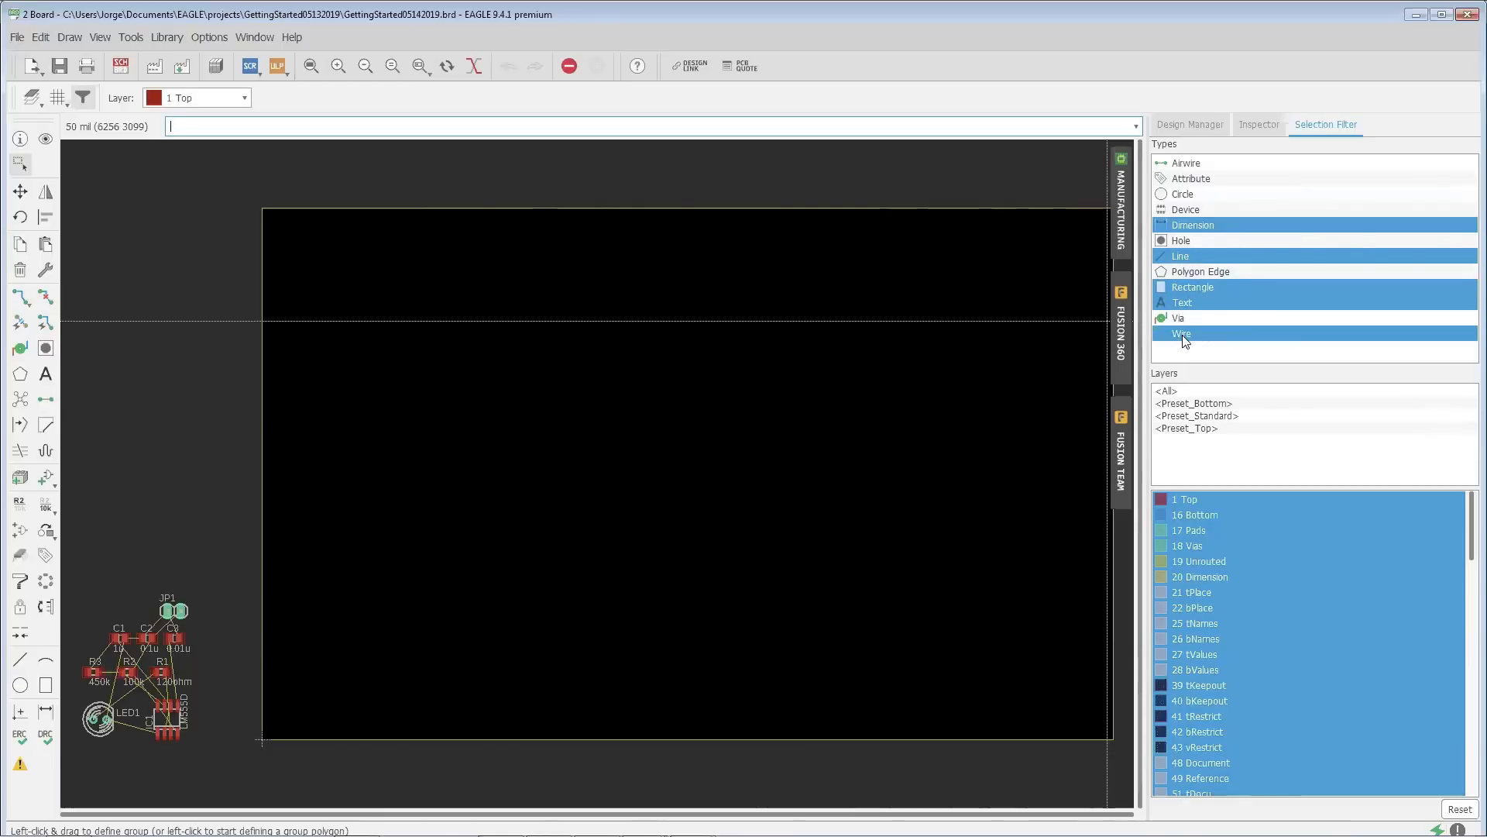
left_click(1459, 809)
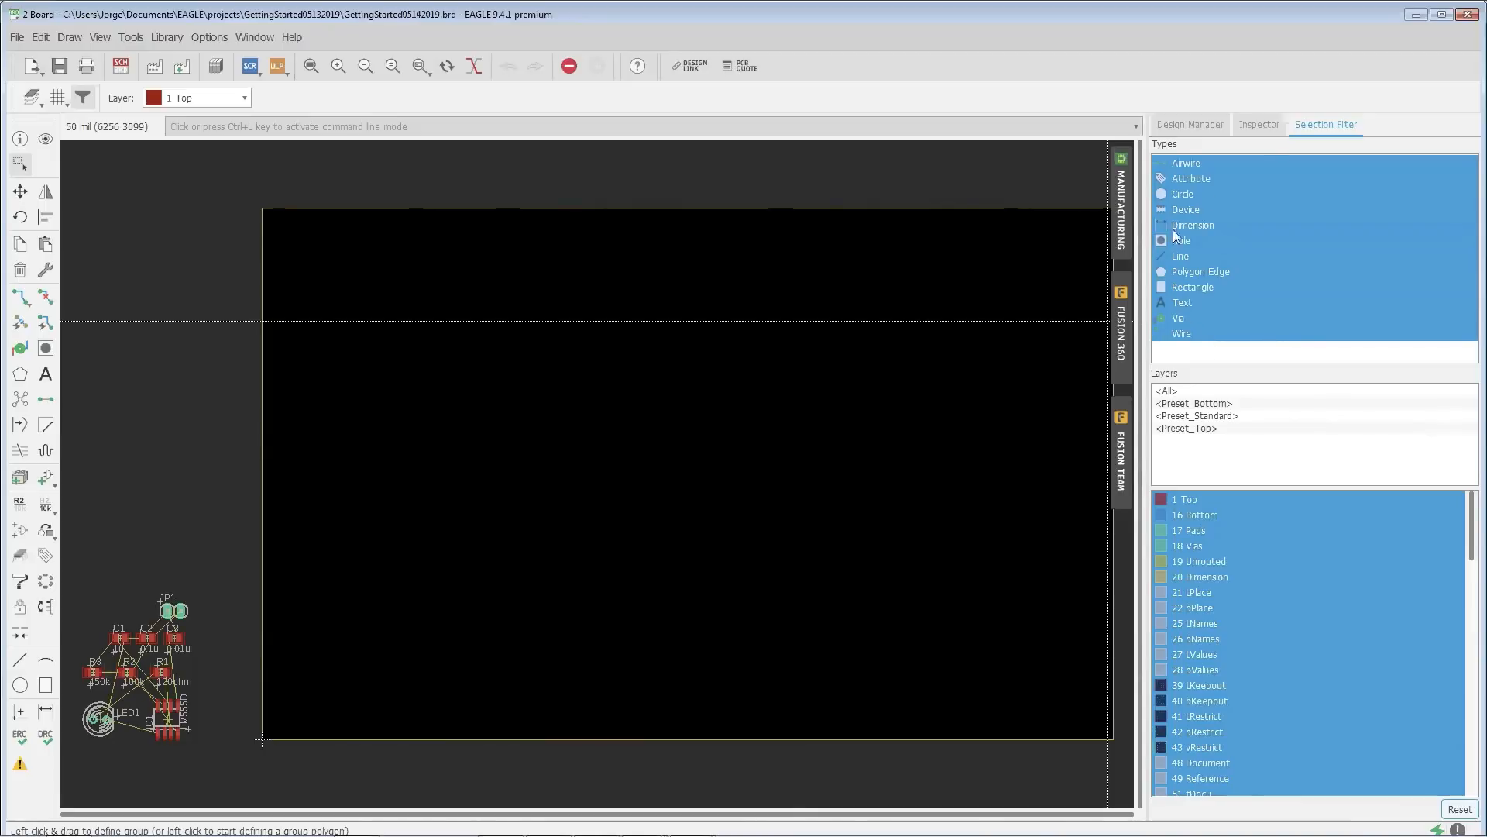
Step: Show the board information, and move all nine components together with their airwires inside the lower-left corner of the board outline
left_click(1255, 126)
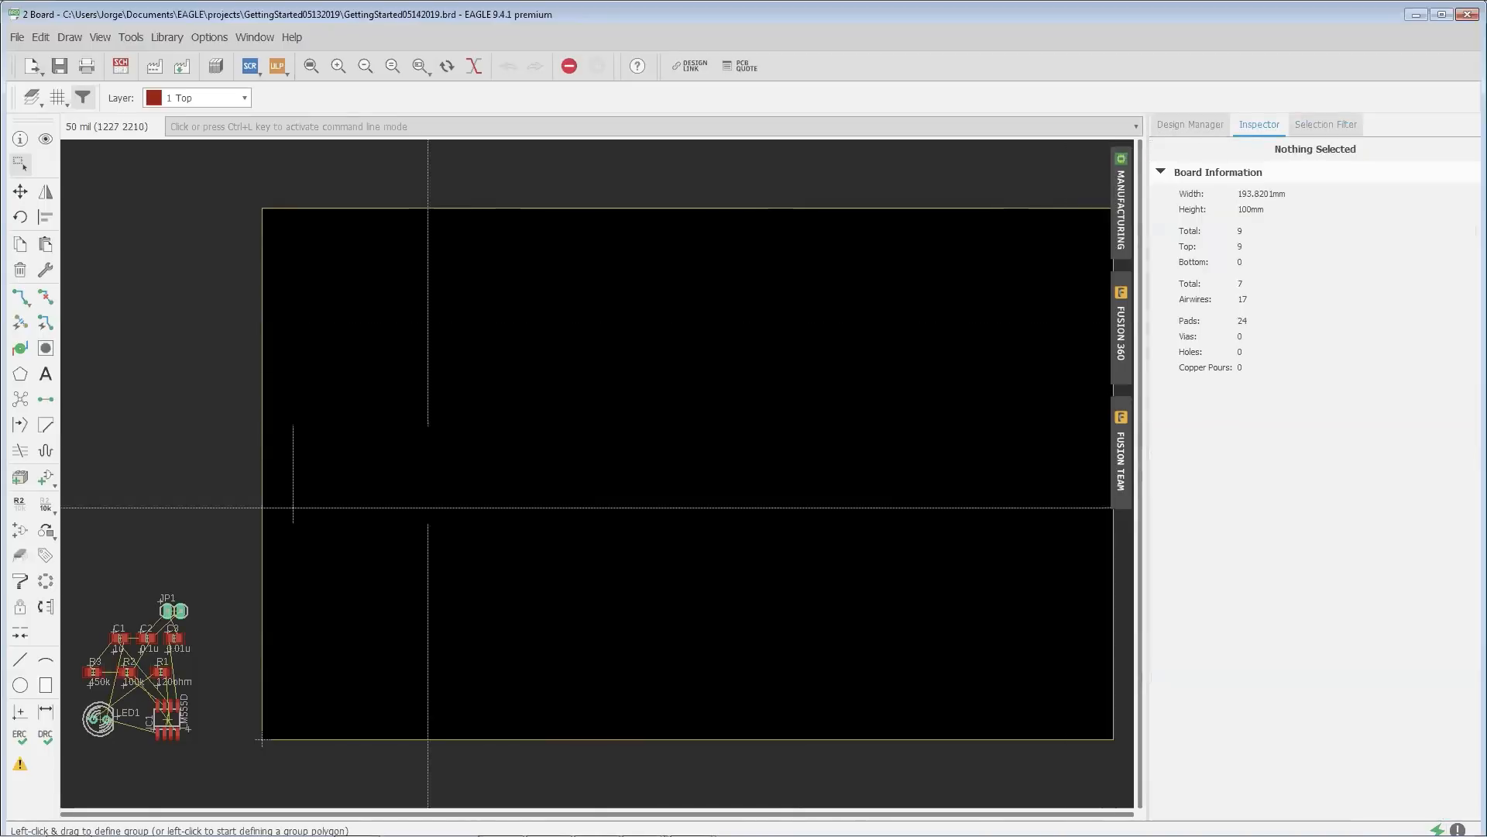
scroll(364, 445, "down", 2)
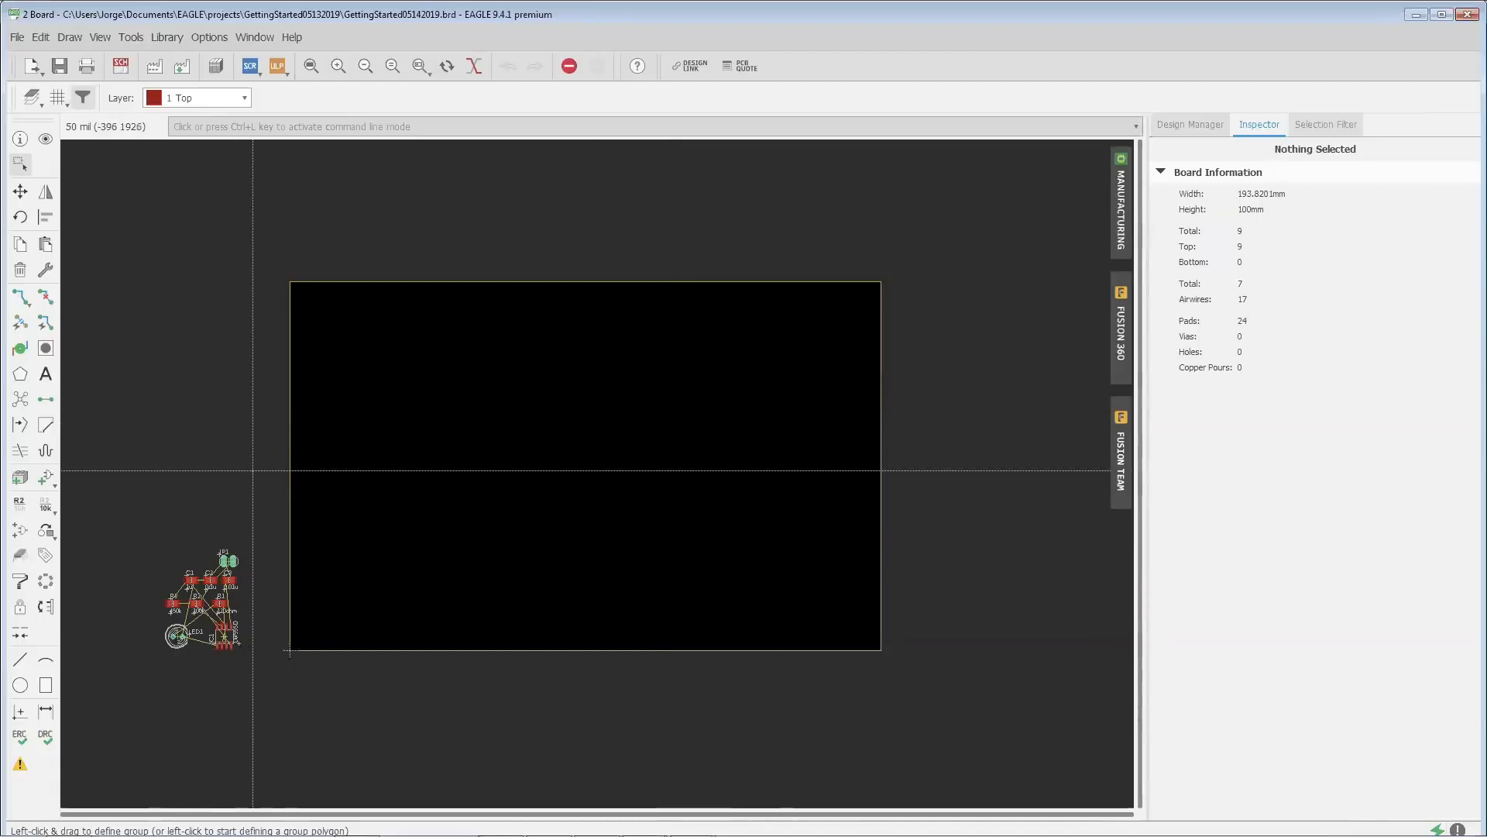
middle_click_drag(254, 471, 354, 389)
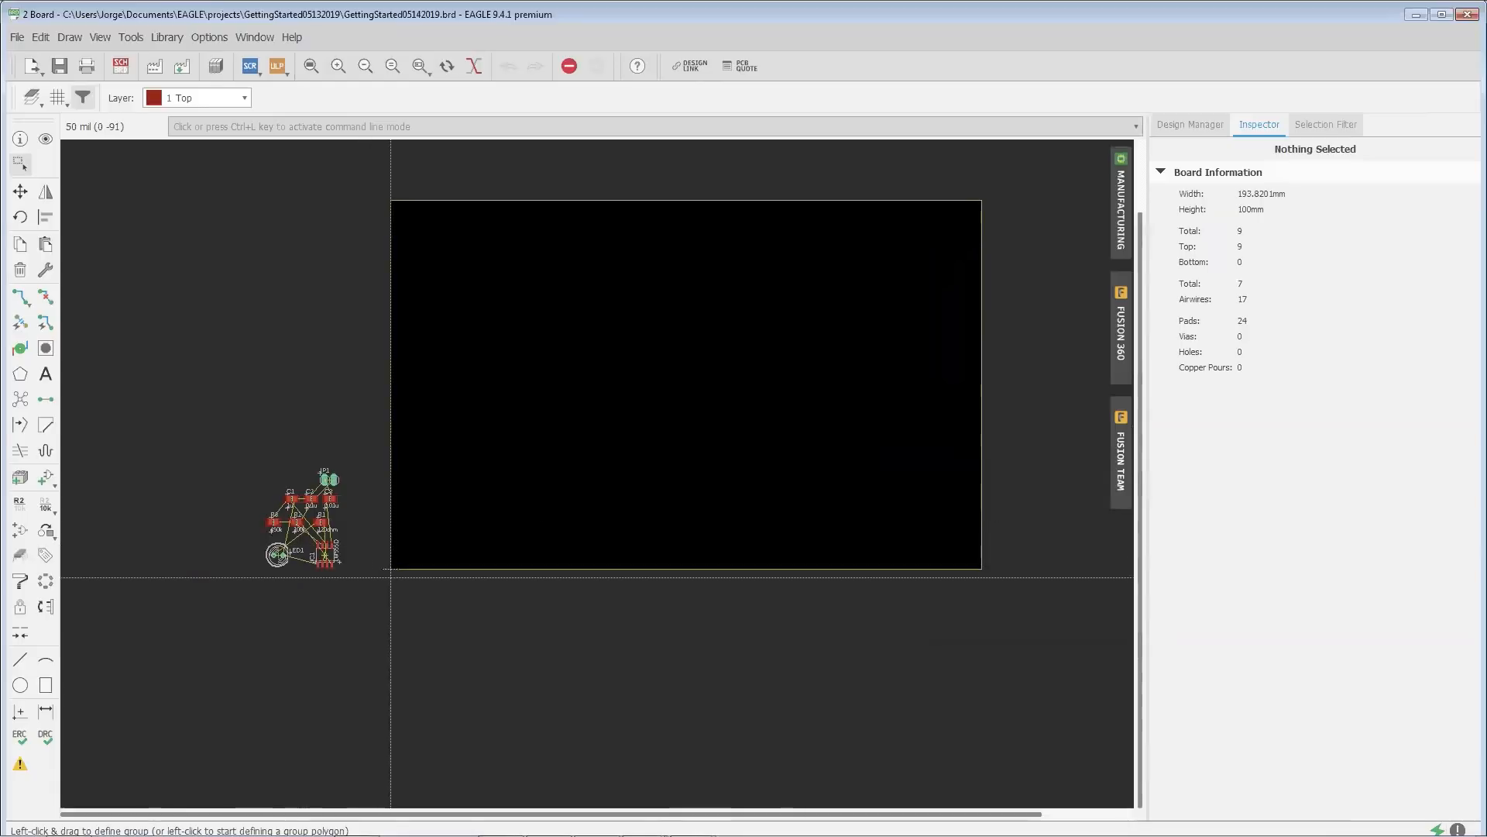
scroll(390, 577, "up", 1)
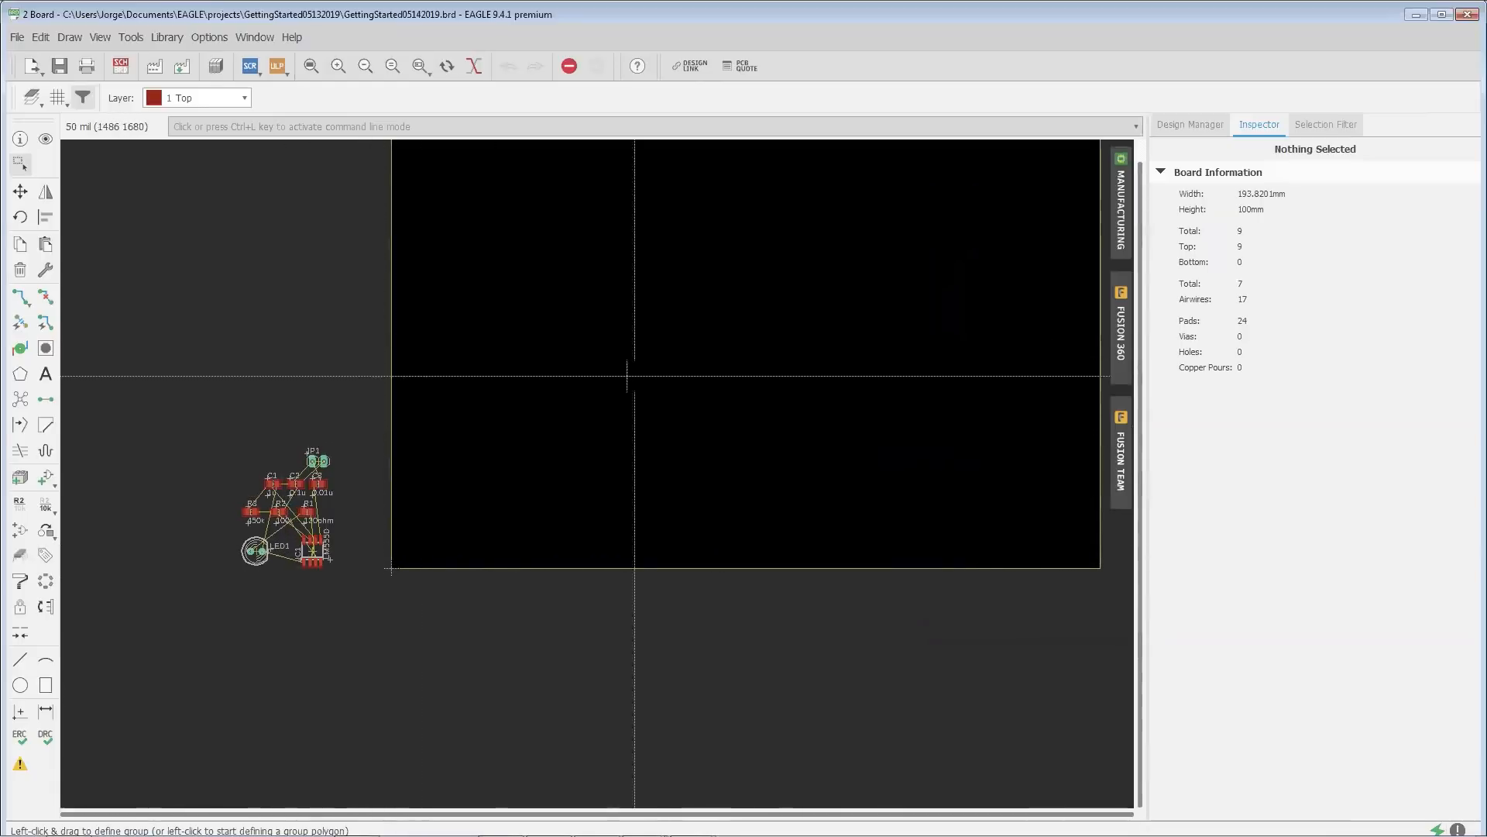
scroll(504, 424, "down", 3)
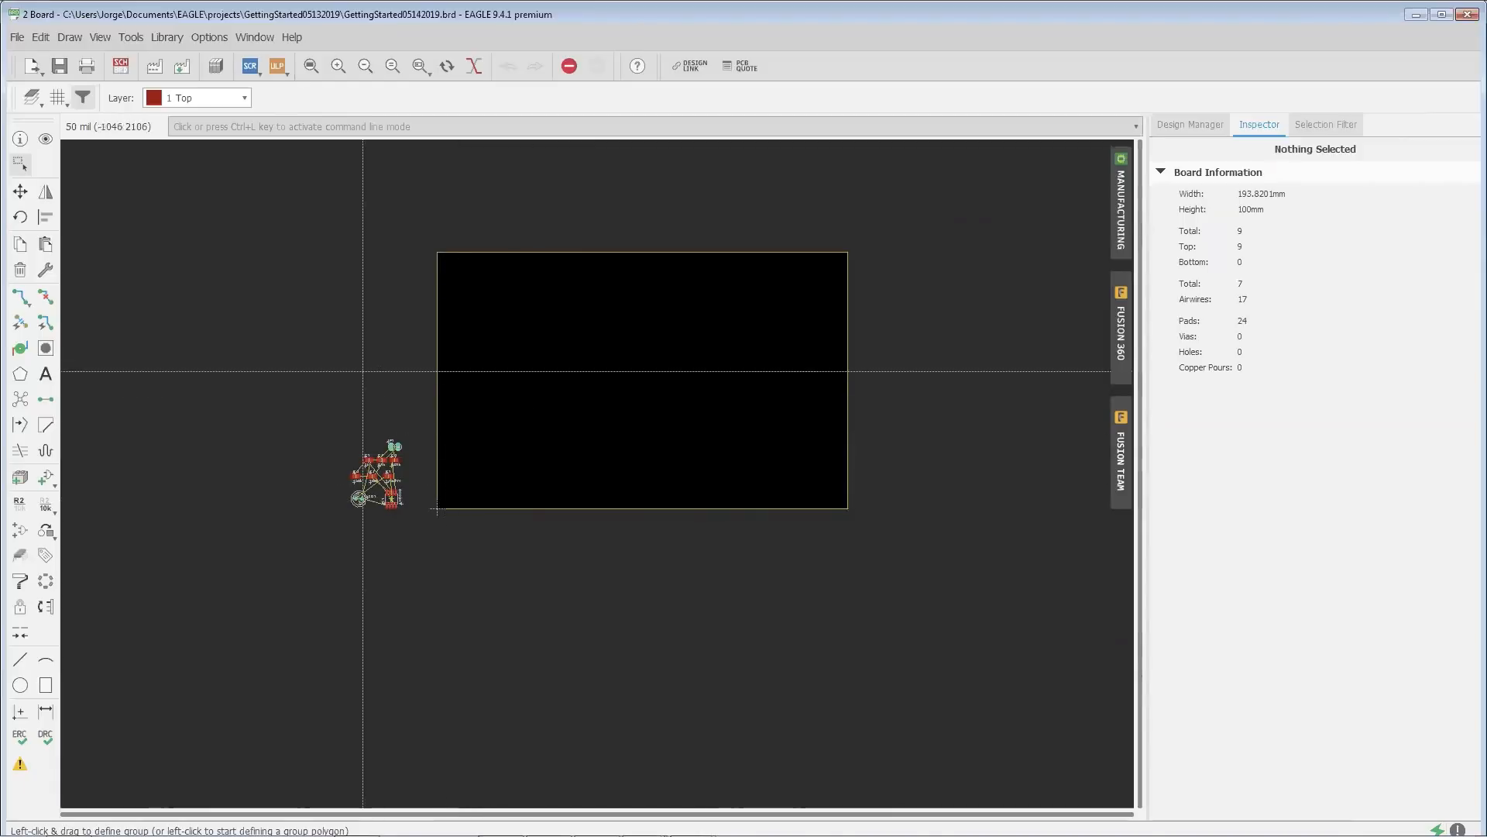
scroll(619, 573, "up", 3)
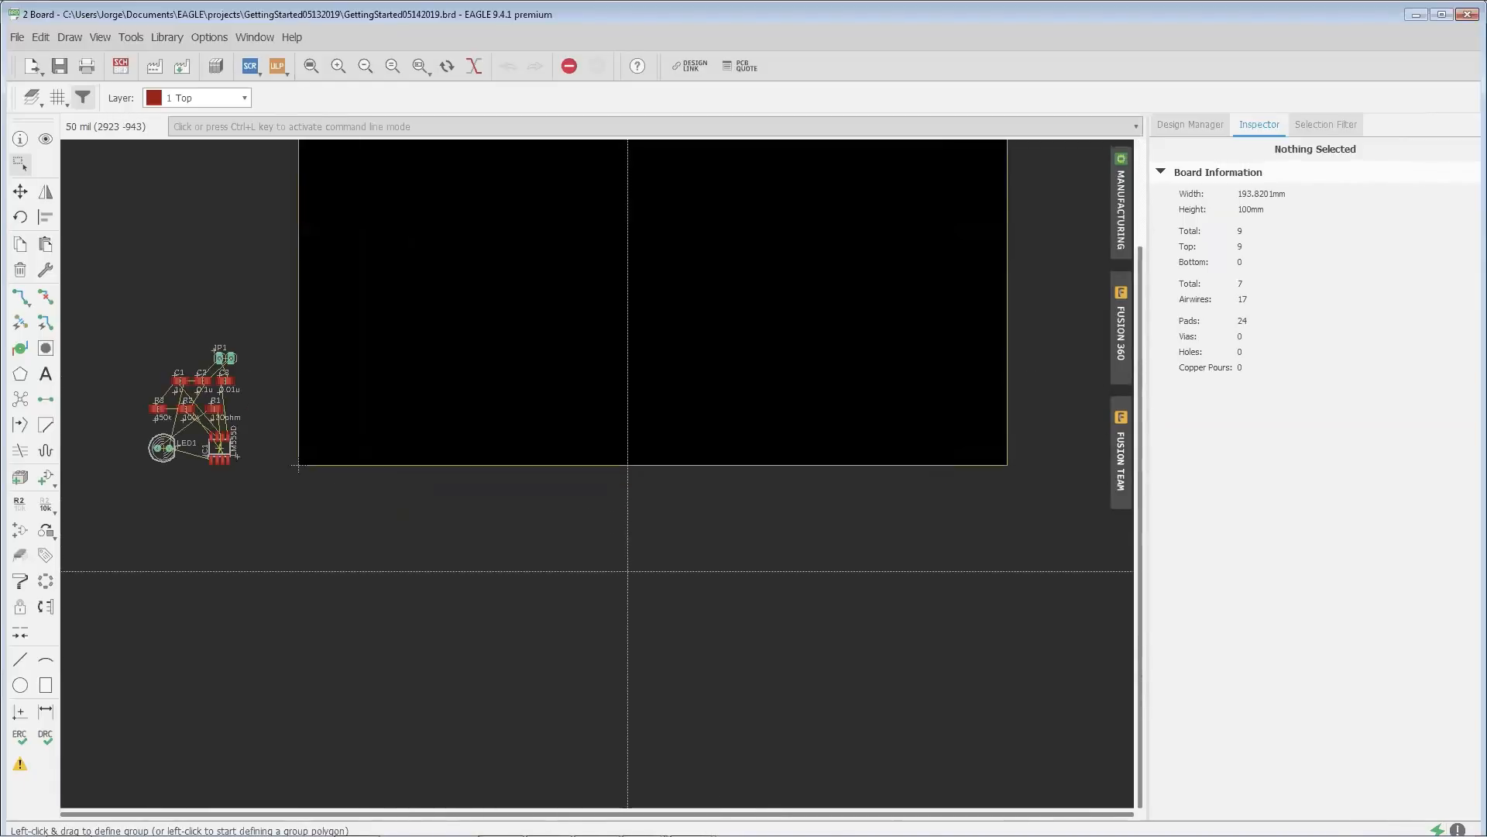
scroll(387, 402, "down", 1)
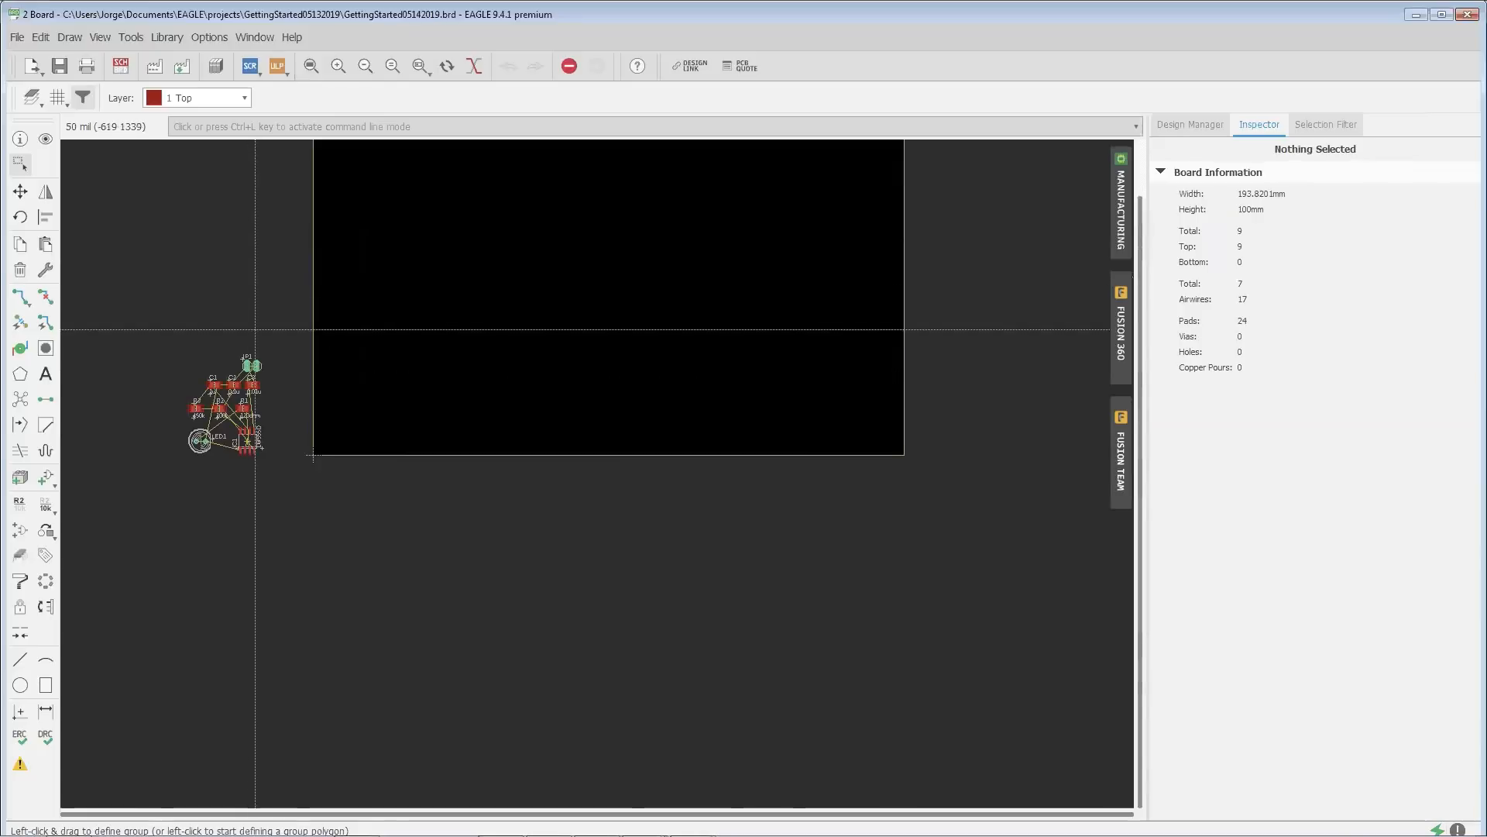
scroll(250, 418, "up", 3)
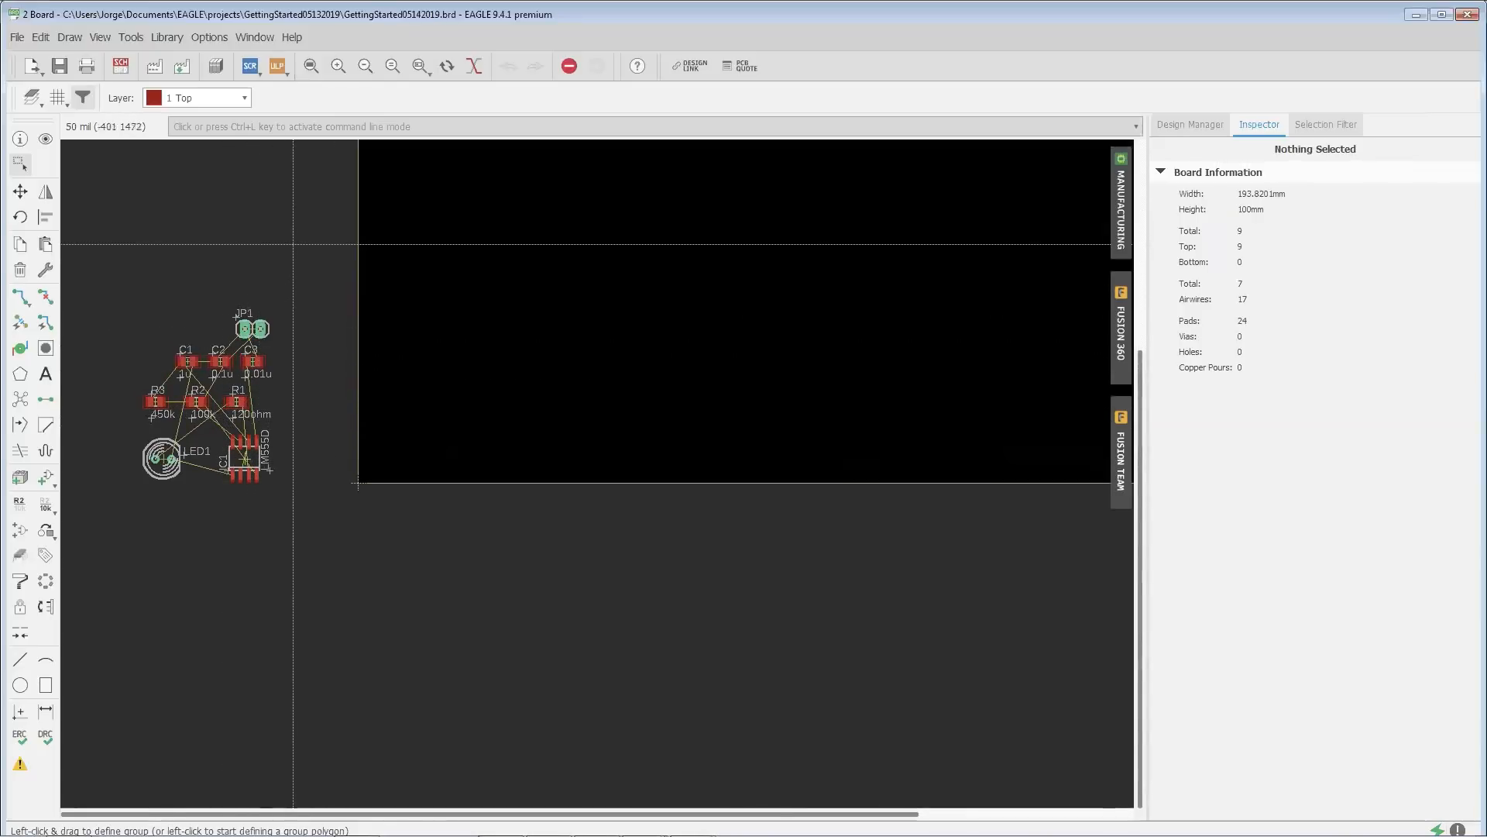
left_click_drag(298, 292, 146, 521)
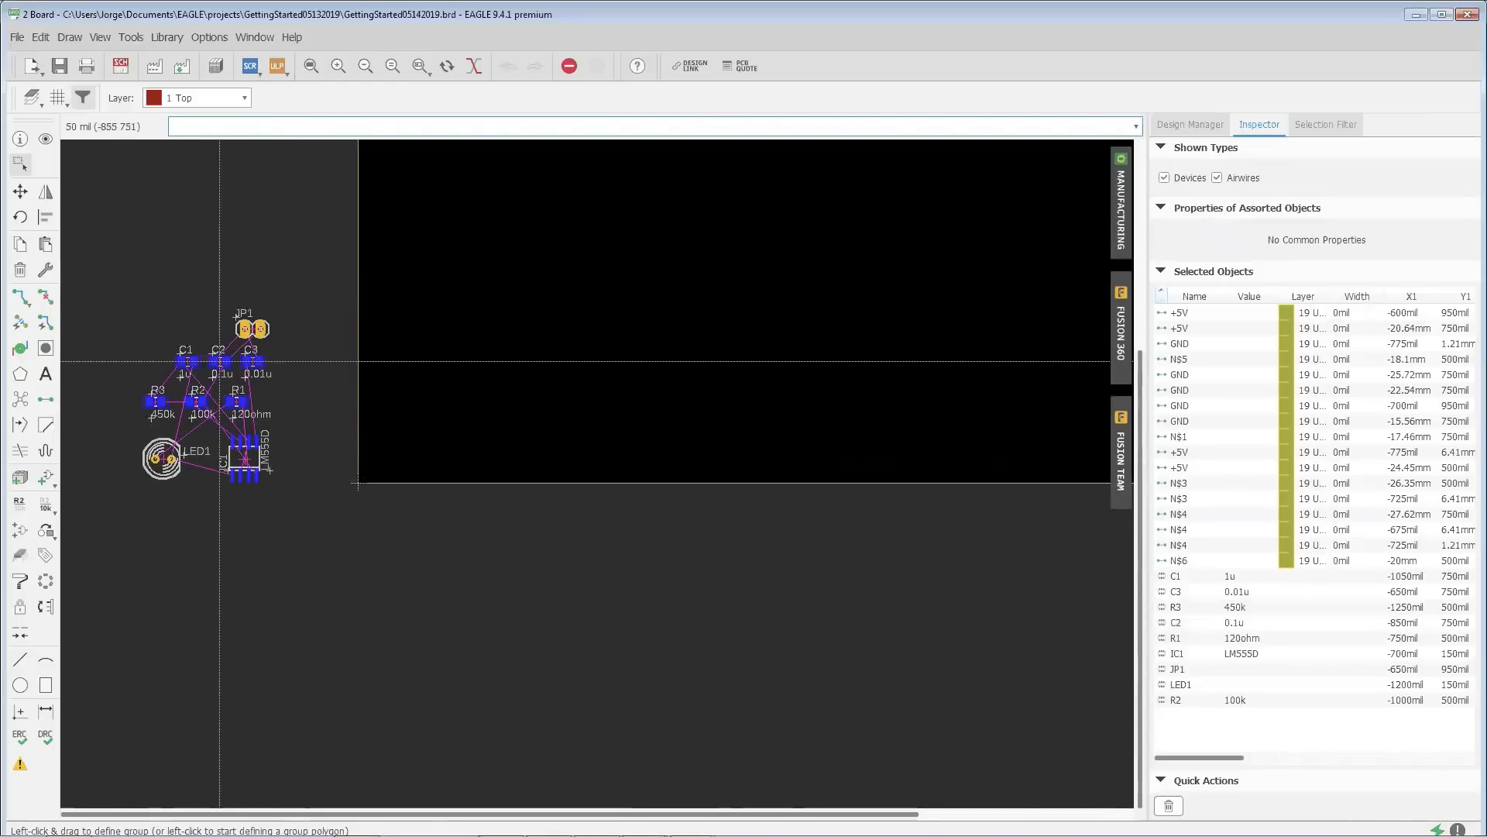
left_click_drag(222, 361, 489, 318)
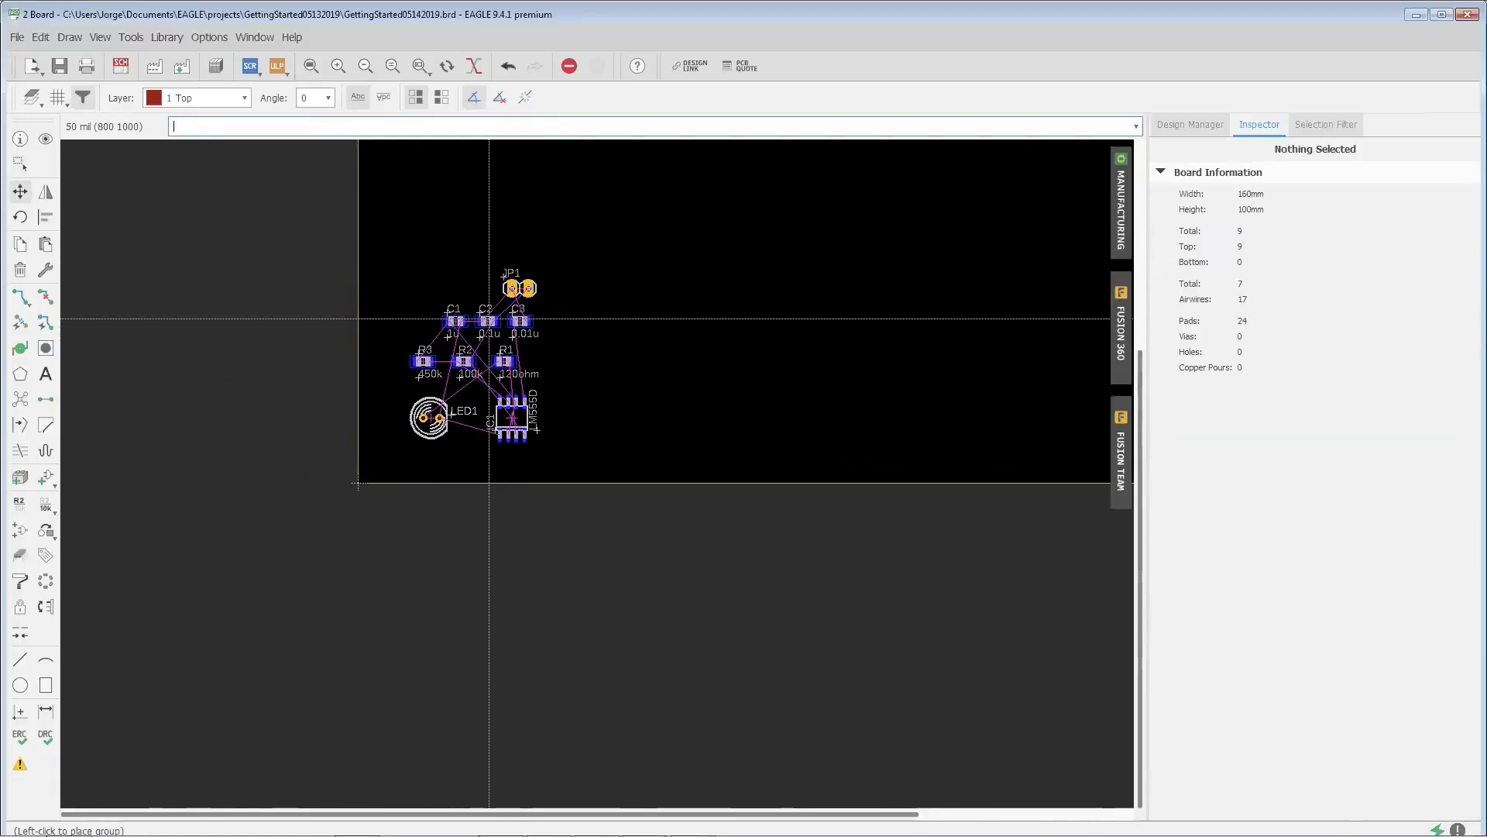
left_click(480, 319)
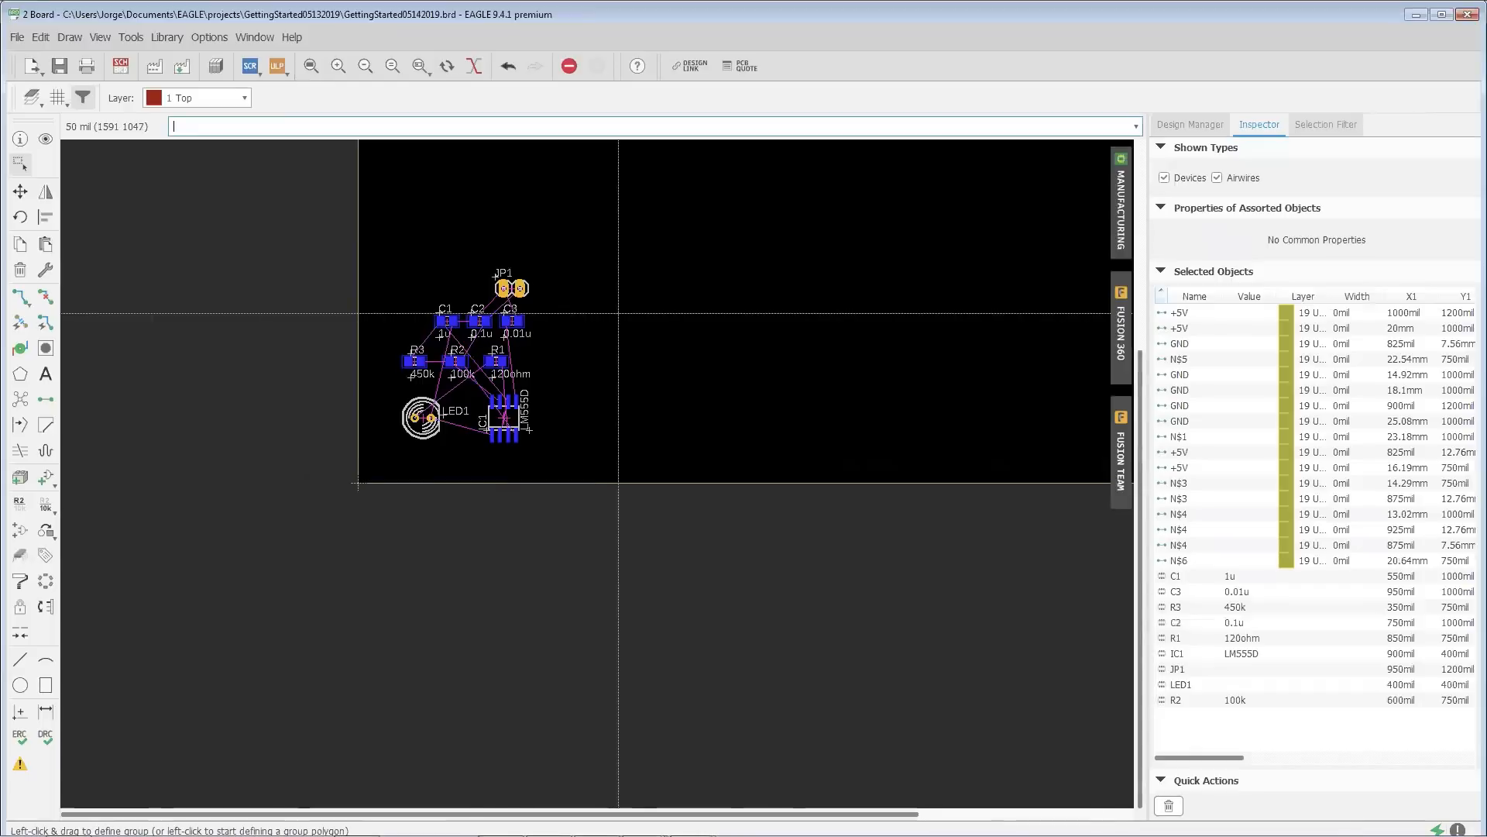
left_click(20, 163)
Step: Examine the color and highlight options in the program settings without changing them
left_click(203, 39)
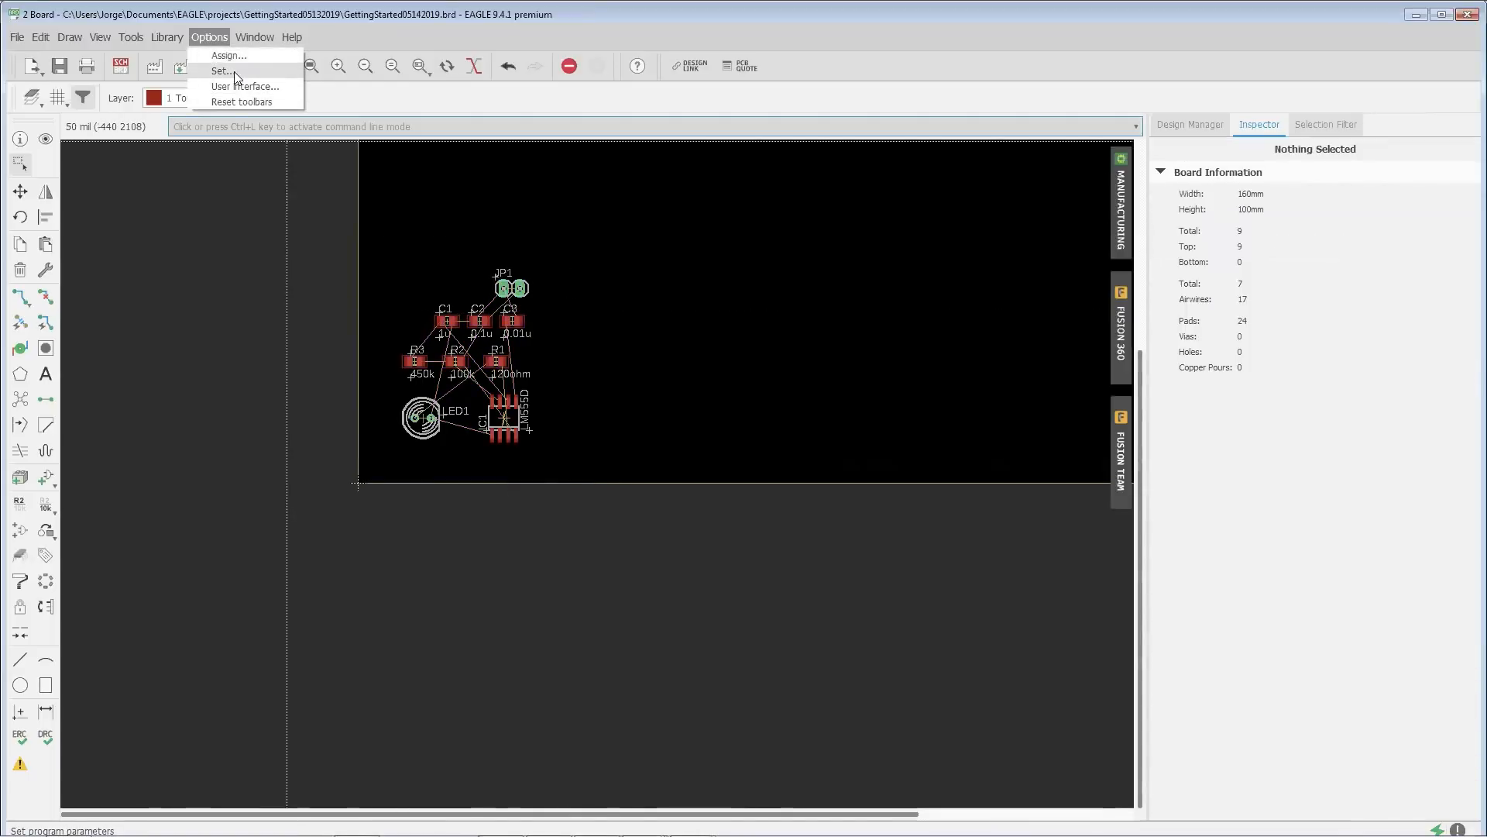
left_click(221, 71)
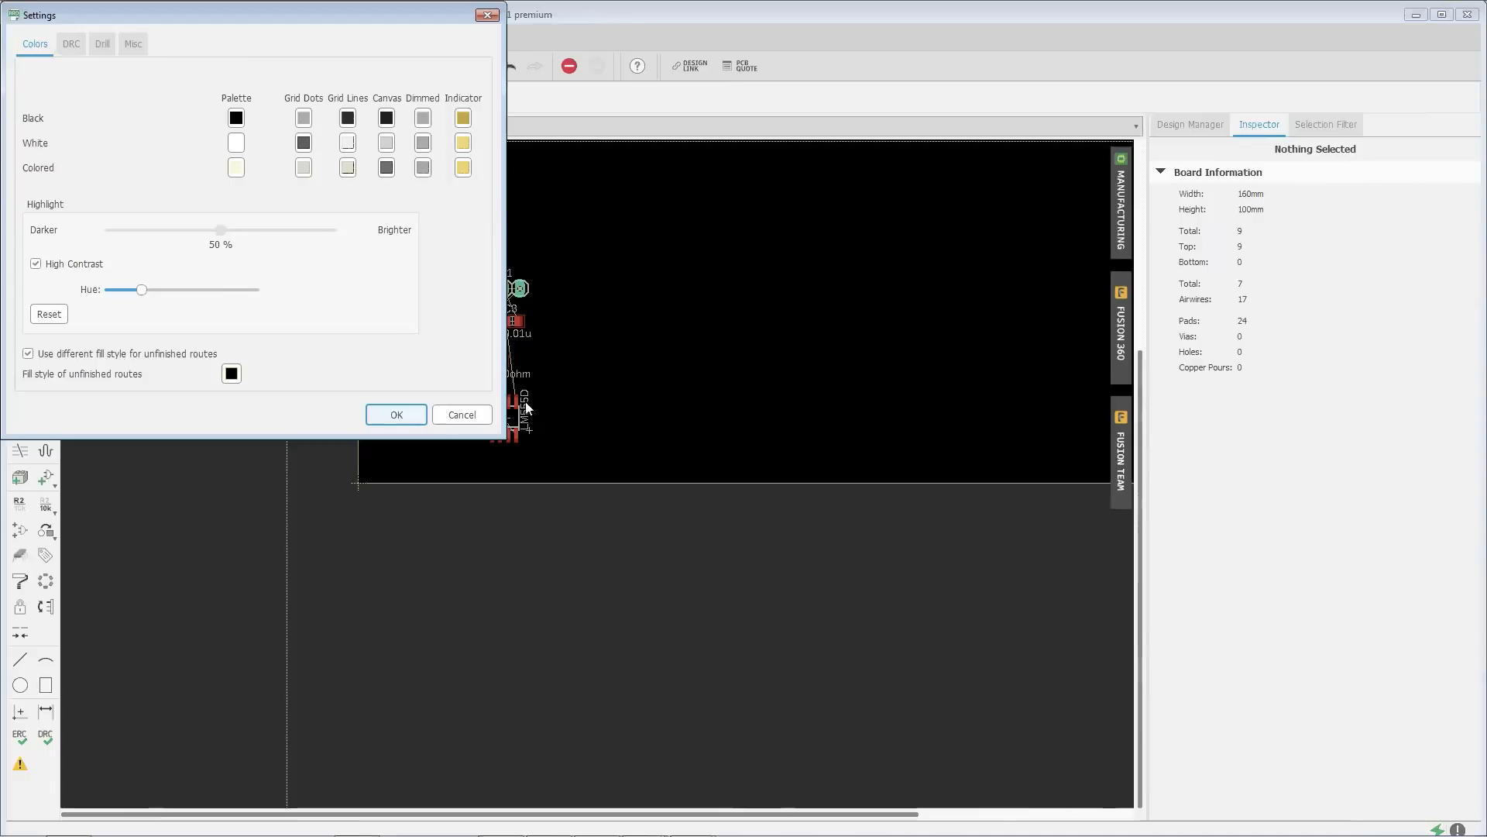
left_click(488, 416)
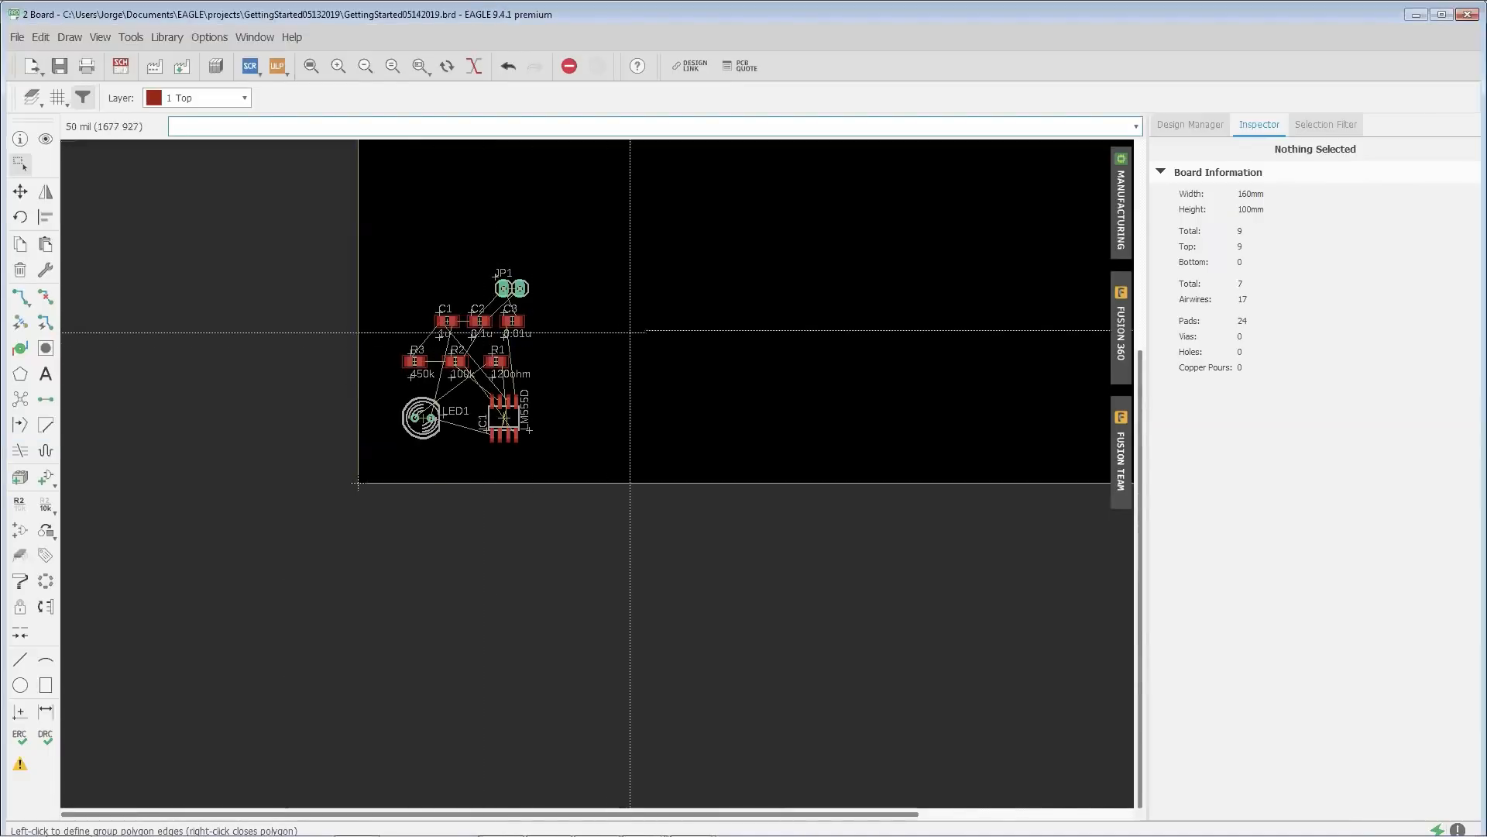
Step: Shrink the board outline around the components to about 39 mm wide and 35 mm high by moving its upper and right edges inward
scroll(596, 351, "down", 5)
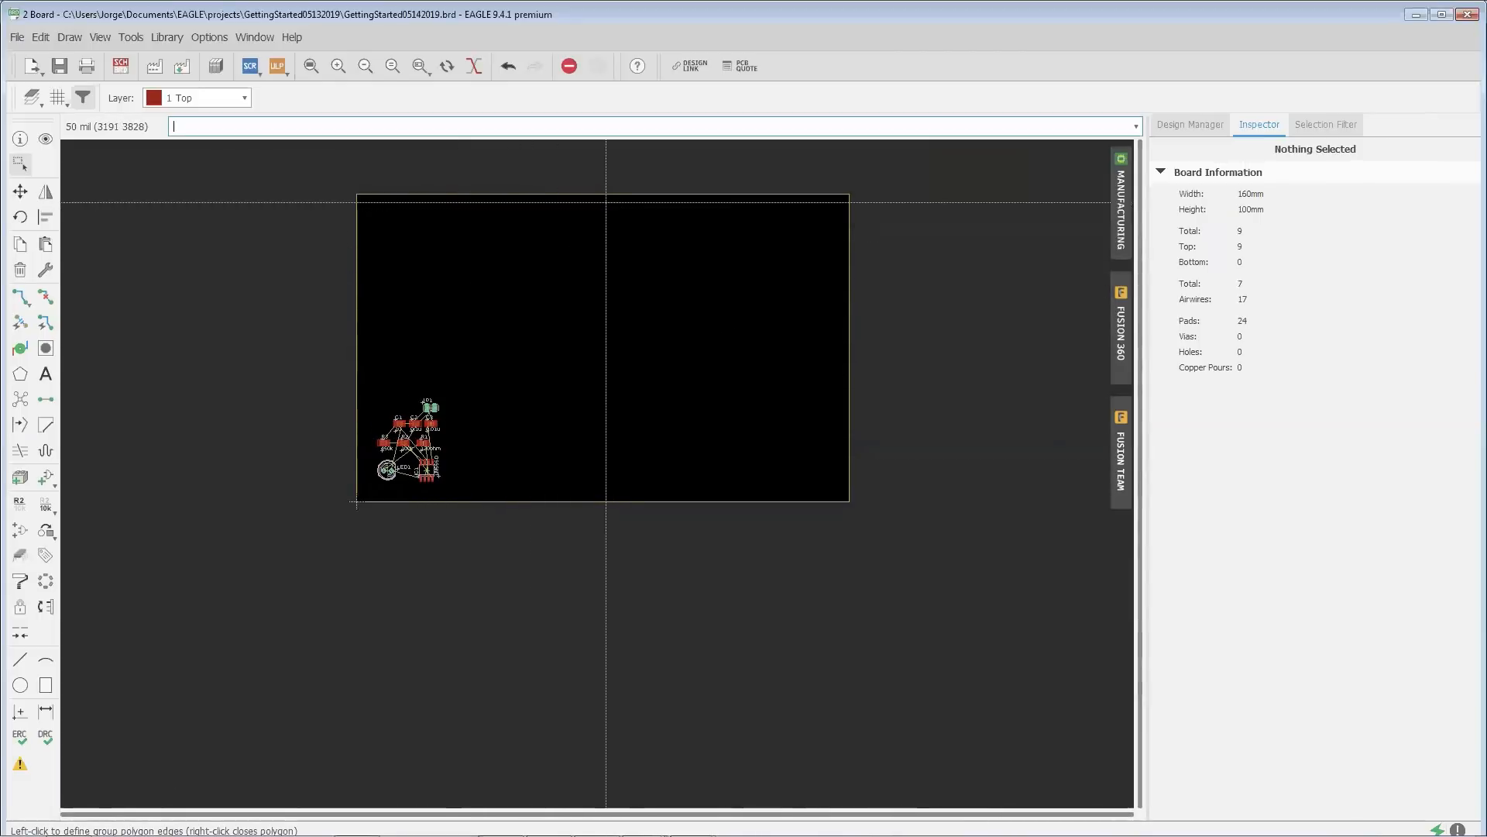
left_click_drag(614, 194, 614, 393)
left_click(576, 483)
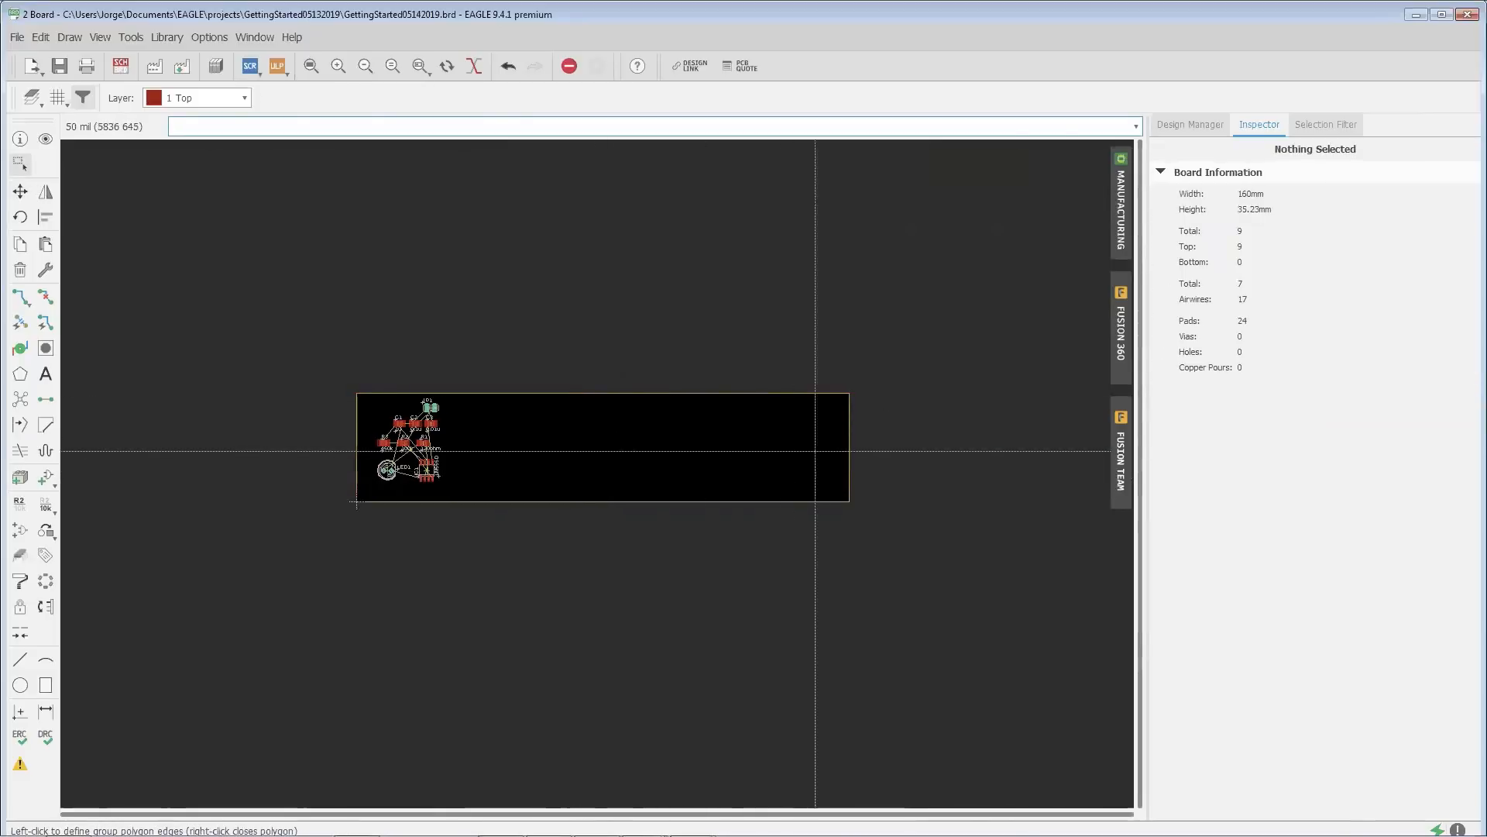
left_click_drag(849, 455, 477, 452)
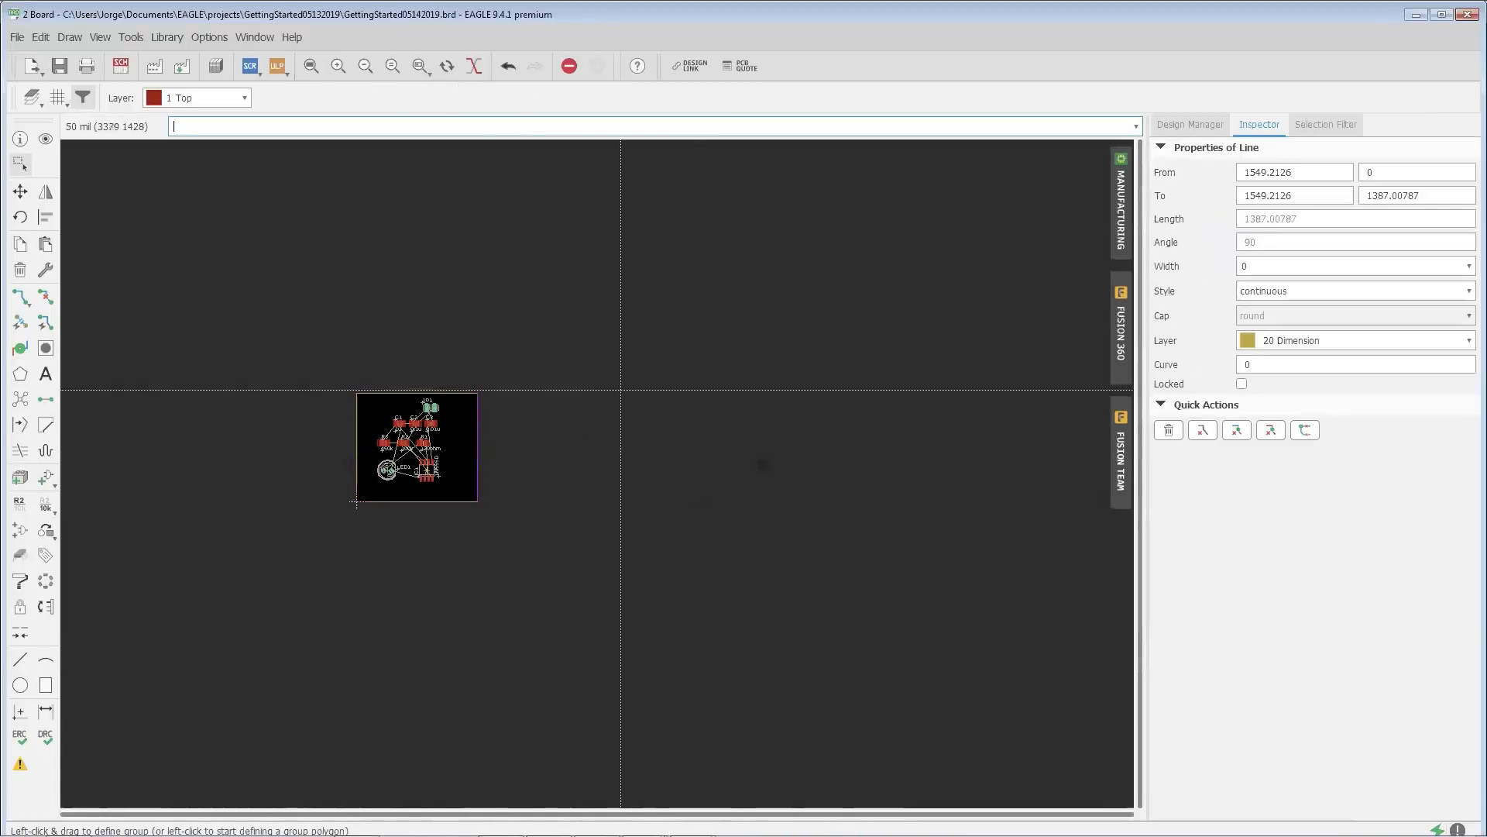
Step: Move capacitor C1 to the left of resistor R3, in line with the row of resistors
scroll(392, 491, "up", 5)
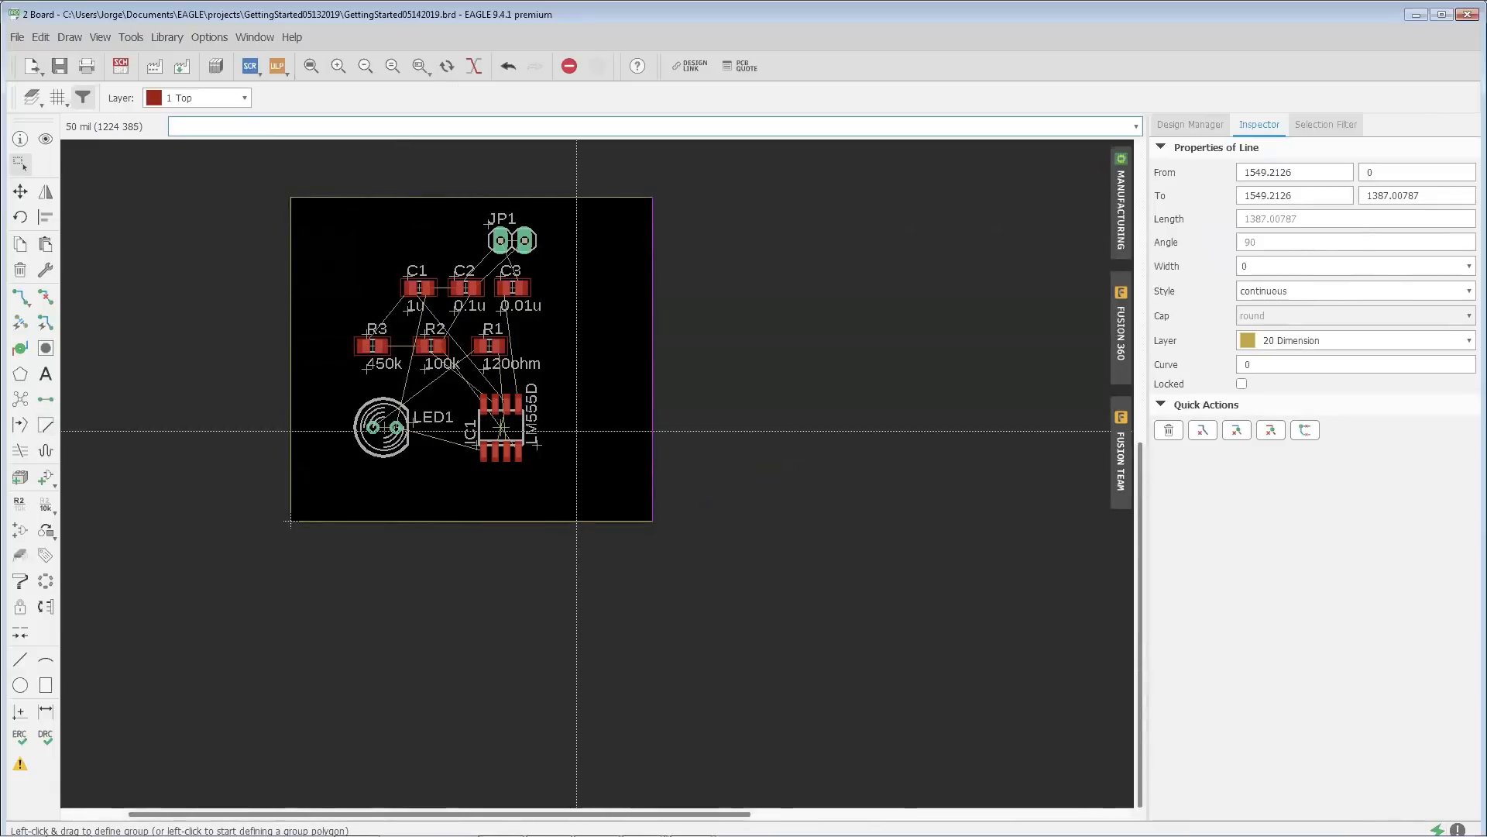
scroll(480, 436, "up", 1)
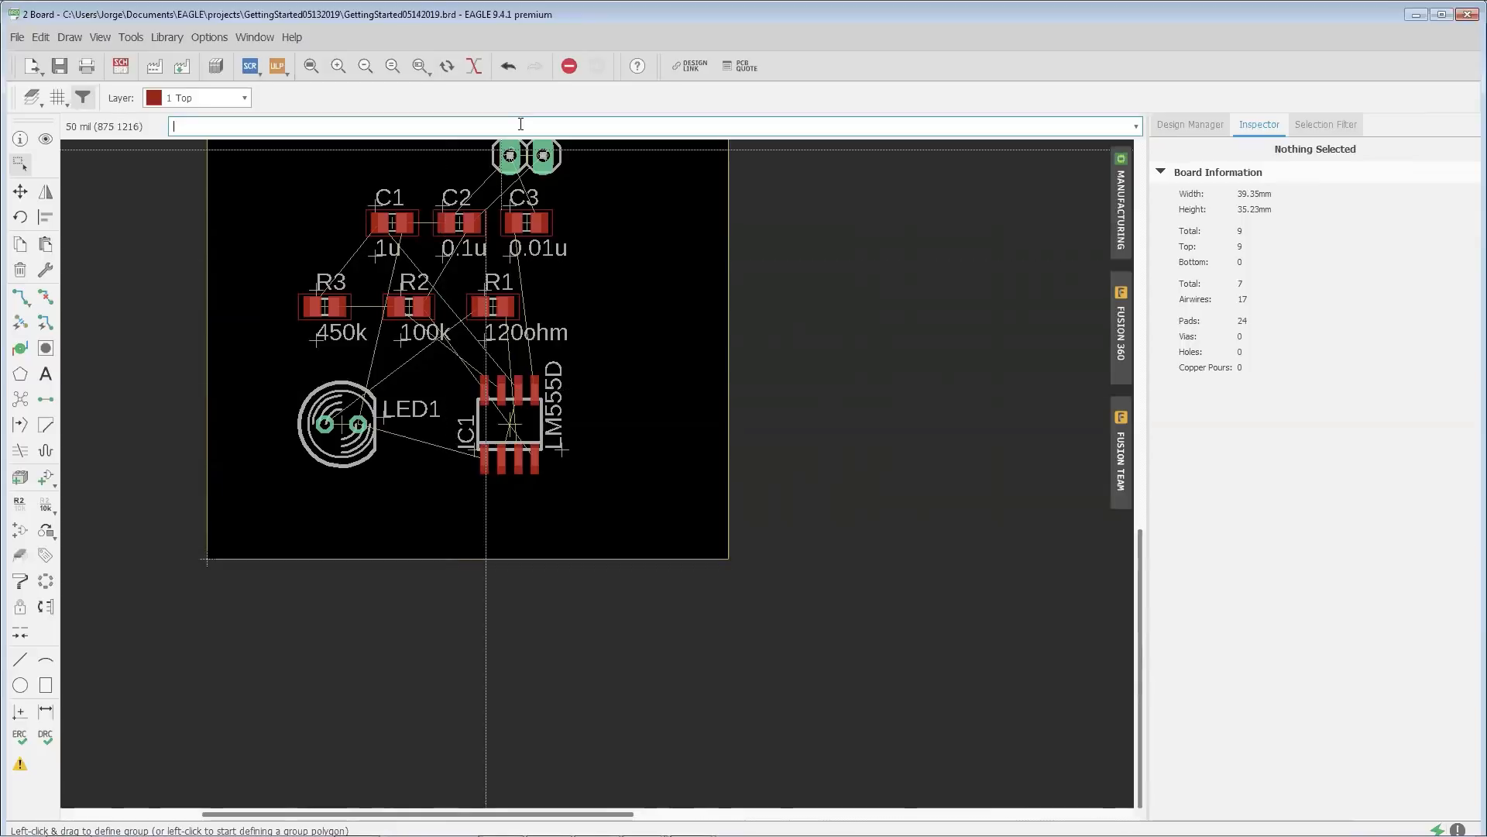
middle_click_drag(565, 297, 559, 438)
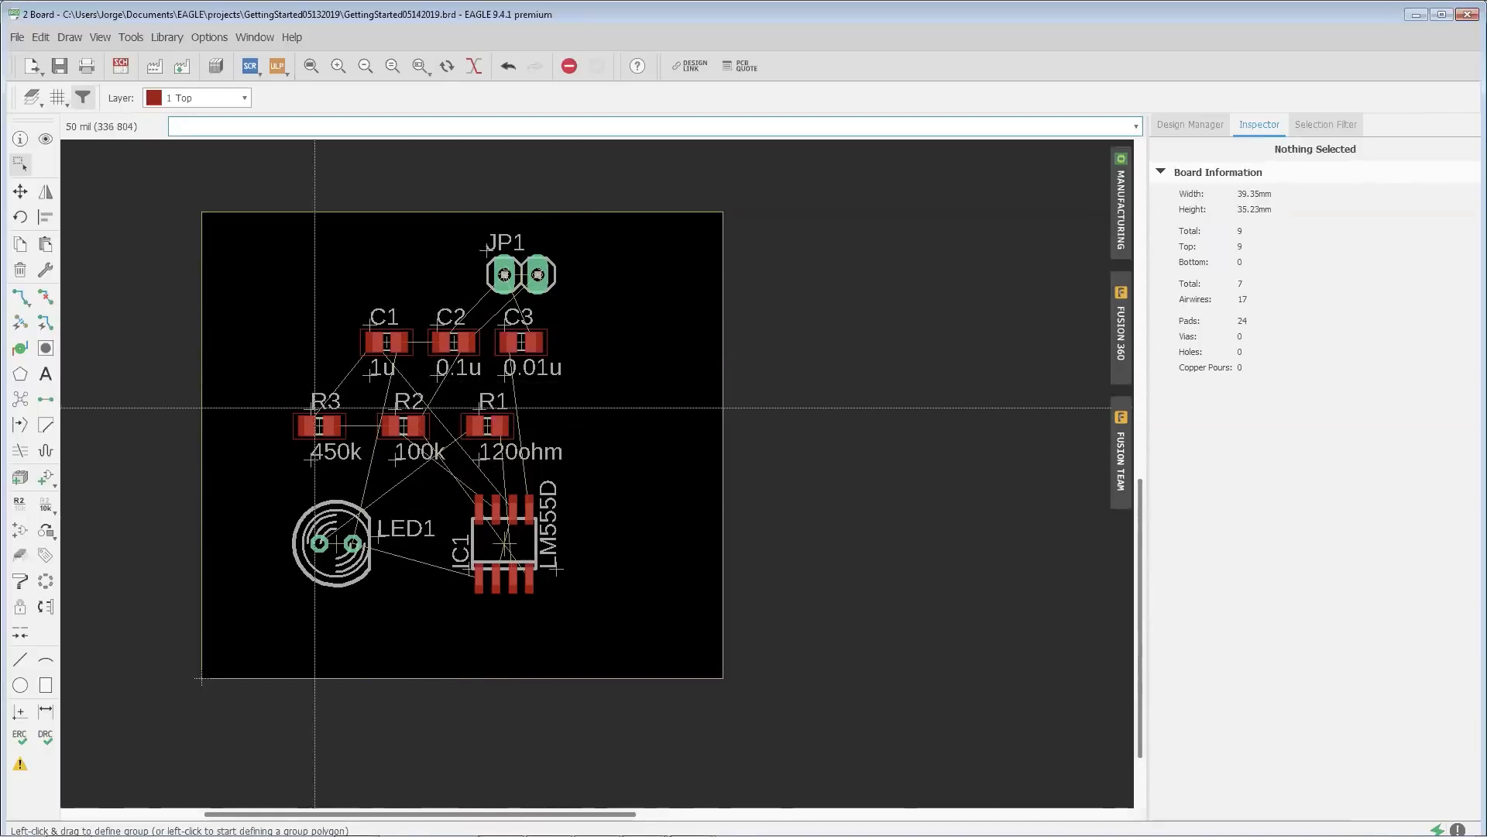
scroll(446, 524, "up", 2)
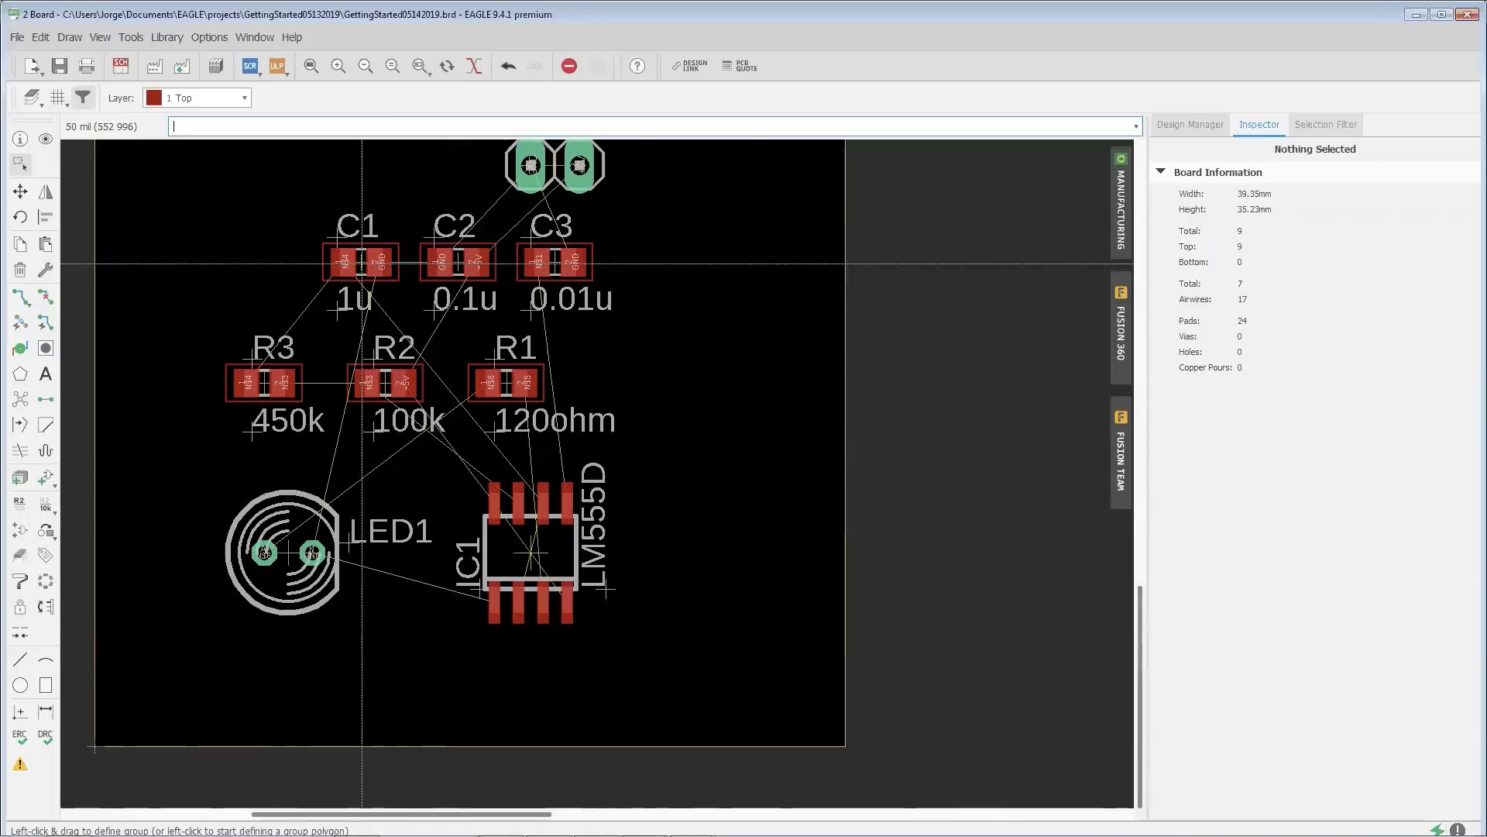
left_click_drag(362, 264, 167, 384)
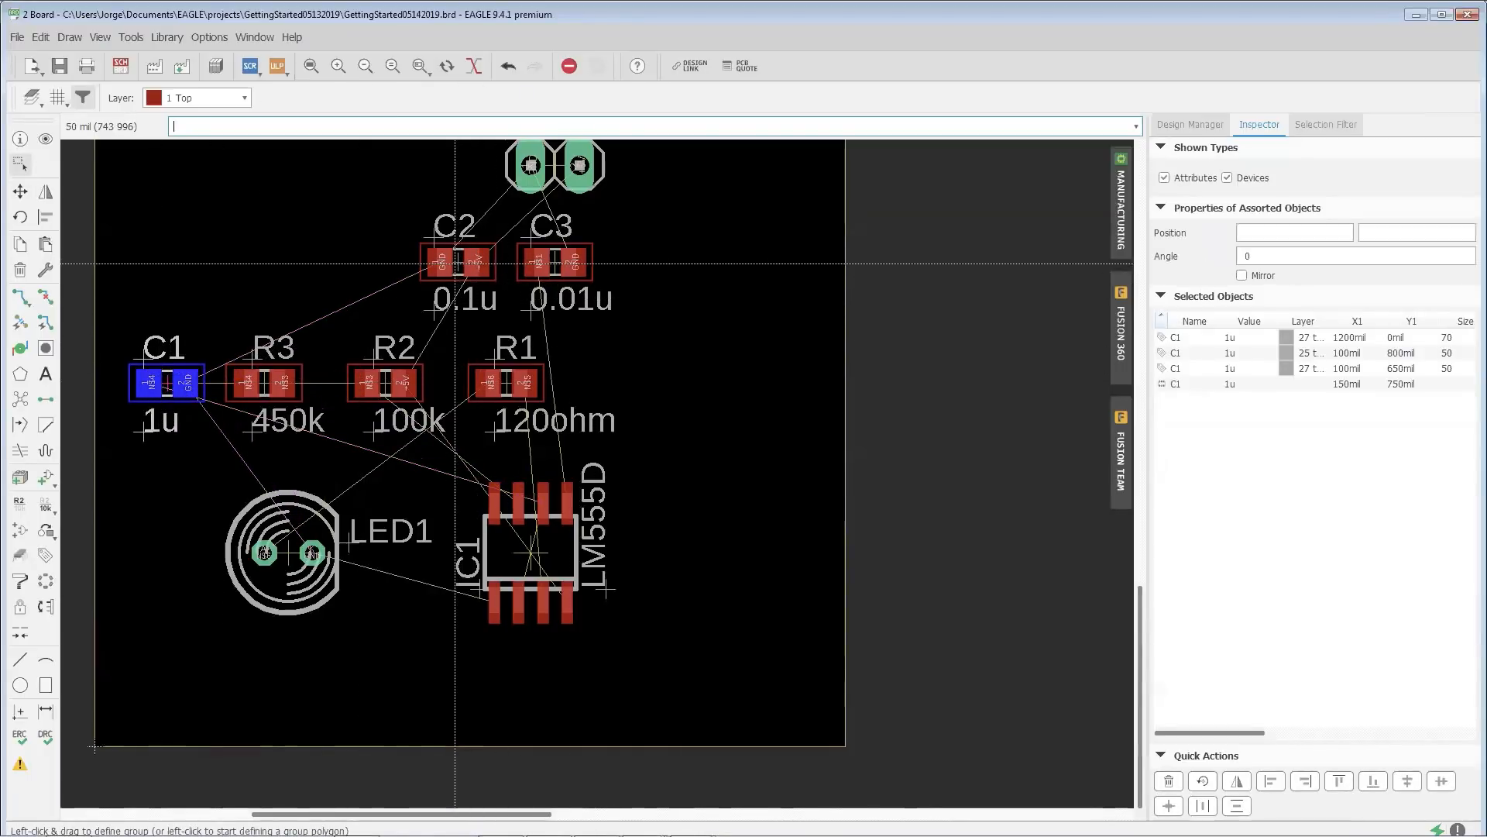
Step: Move capacitor C2 between LED1 and IC1 at 700, 400 mil, rotated to 270 degrees
left_click_drag(455, 263, 434, 532)
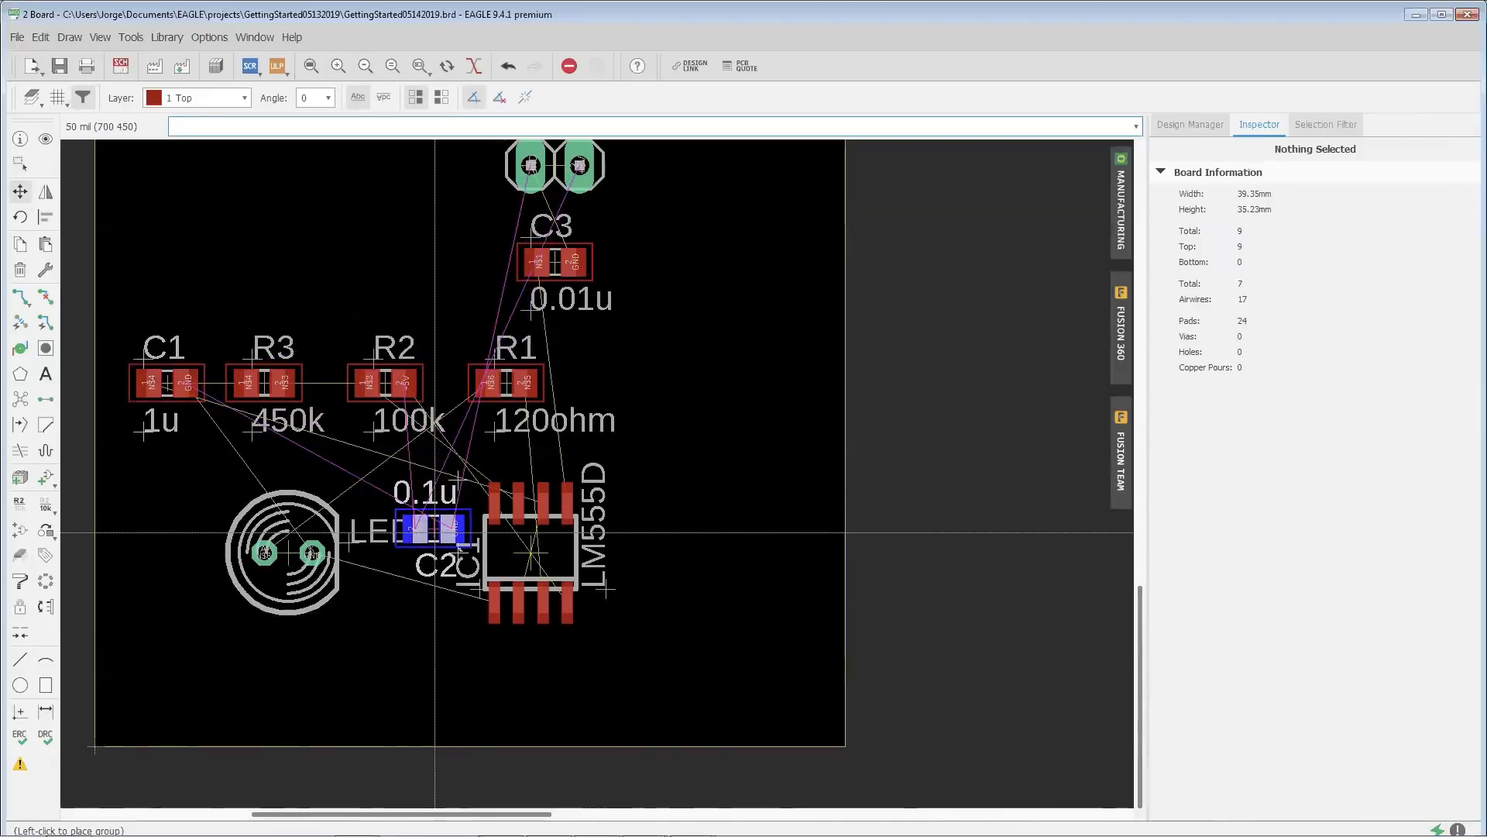
right_click(438, 543)
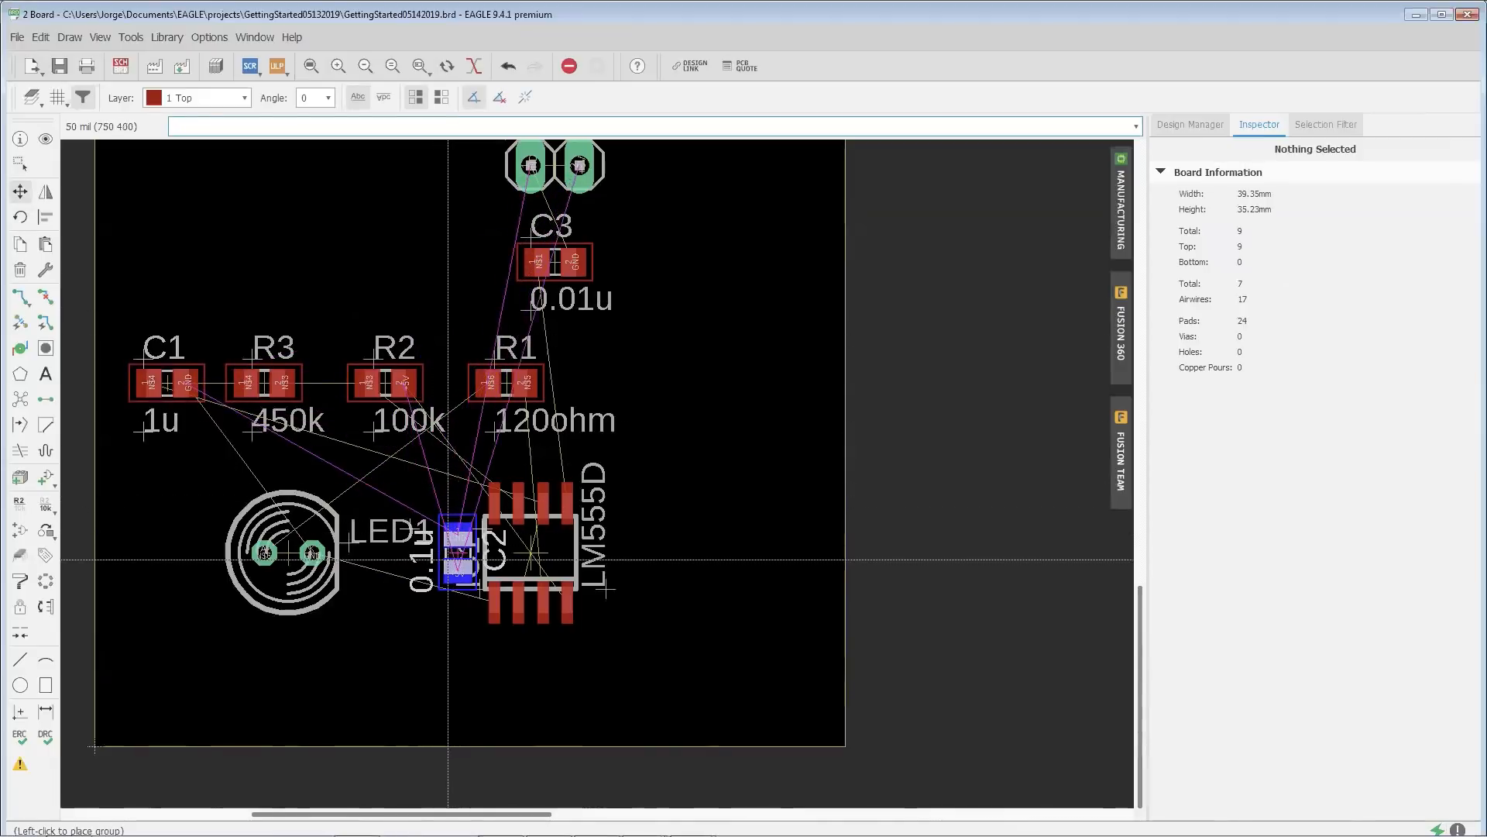
left_click_drag(447, 560, 441, 559)
left_click(440, 559)
scroll(441, 559, "up", 5)
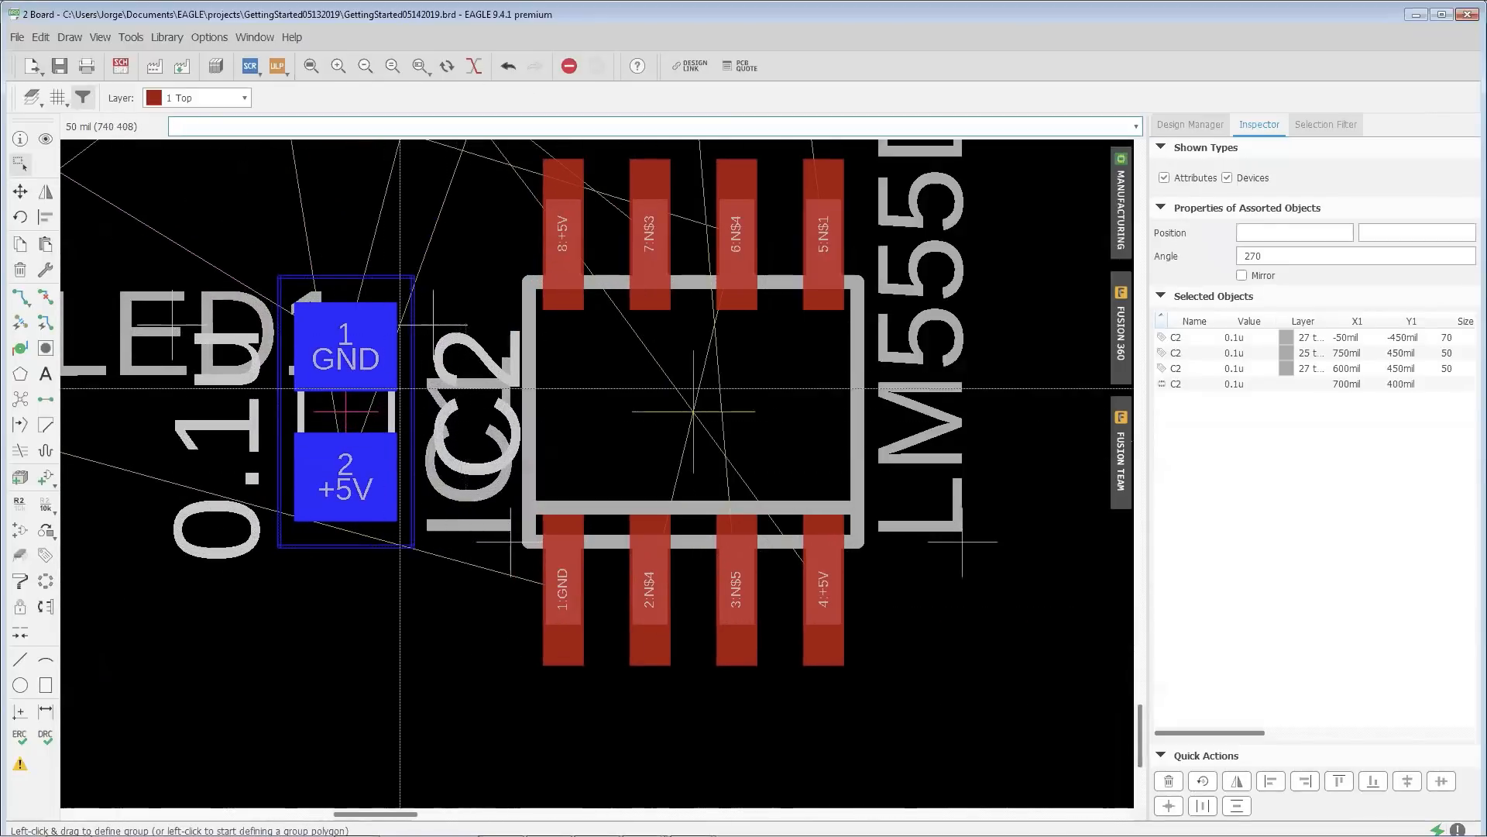
scroll(453, 331, "down", 3)
scroll(263, 436, "down", 3)
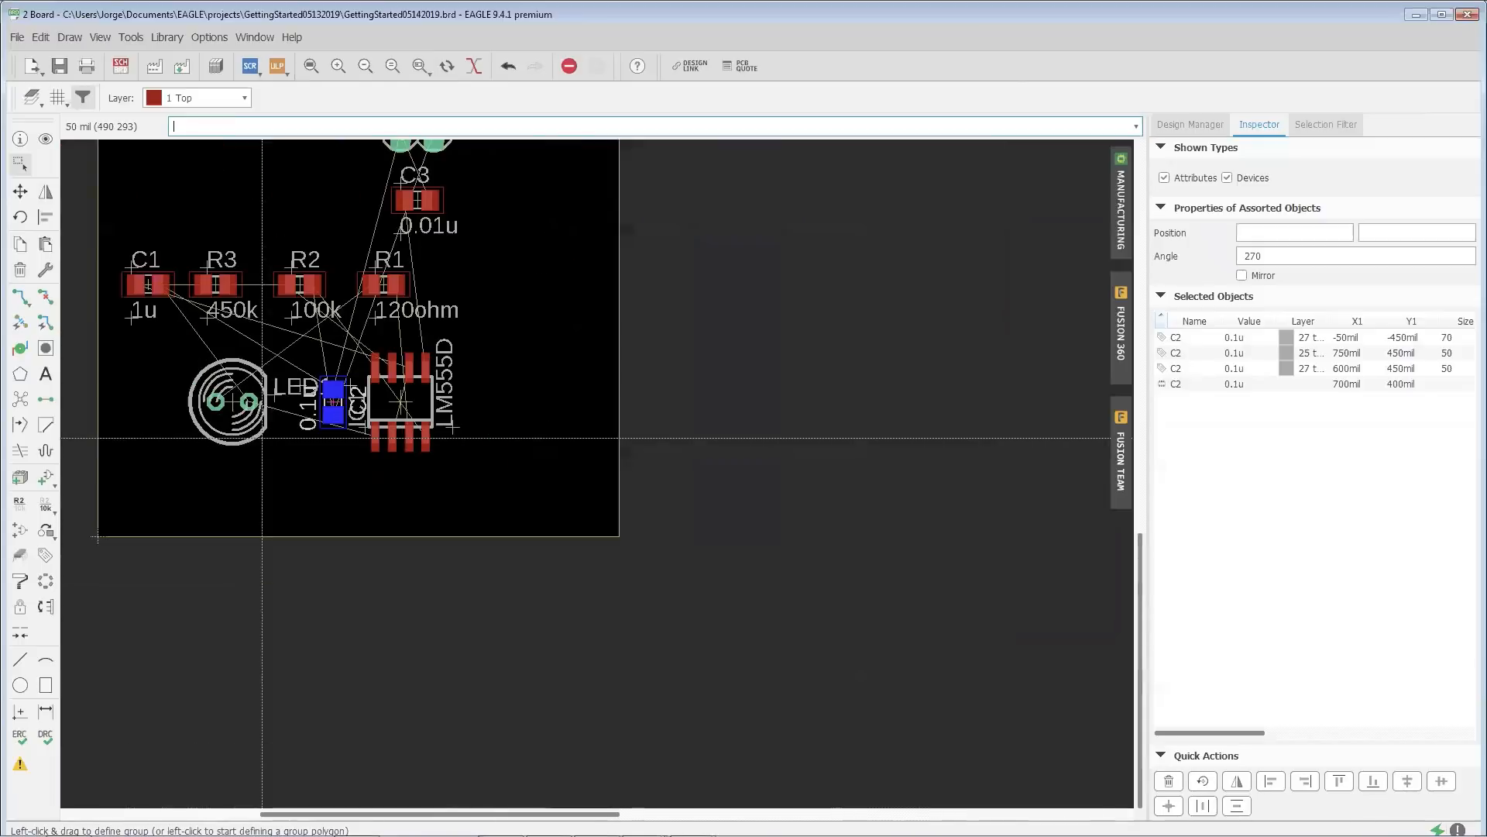
Step: Move LED1 toward the board's lower-left corner at 250, 200 mil, and place C3 upright above IC1's upper-right pin at 1000, 650 mil
left_click_drag(232, 400, 174, 465)
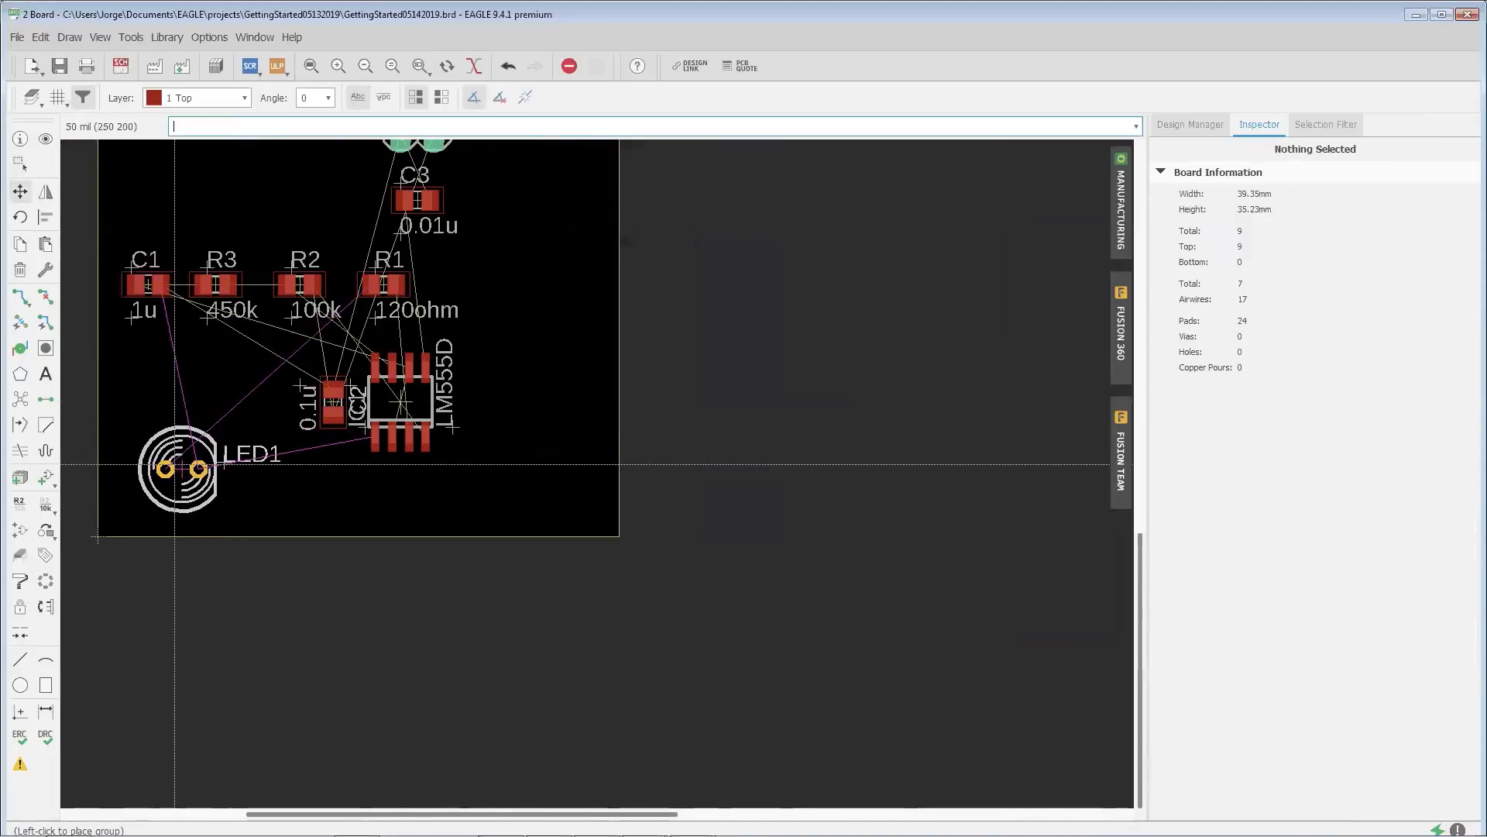
left_click(174, 465)
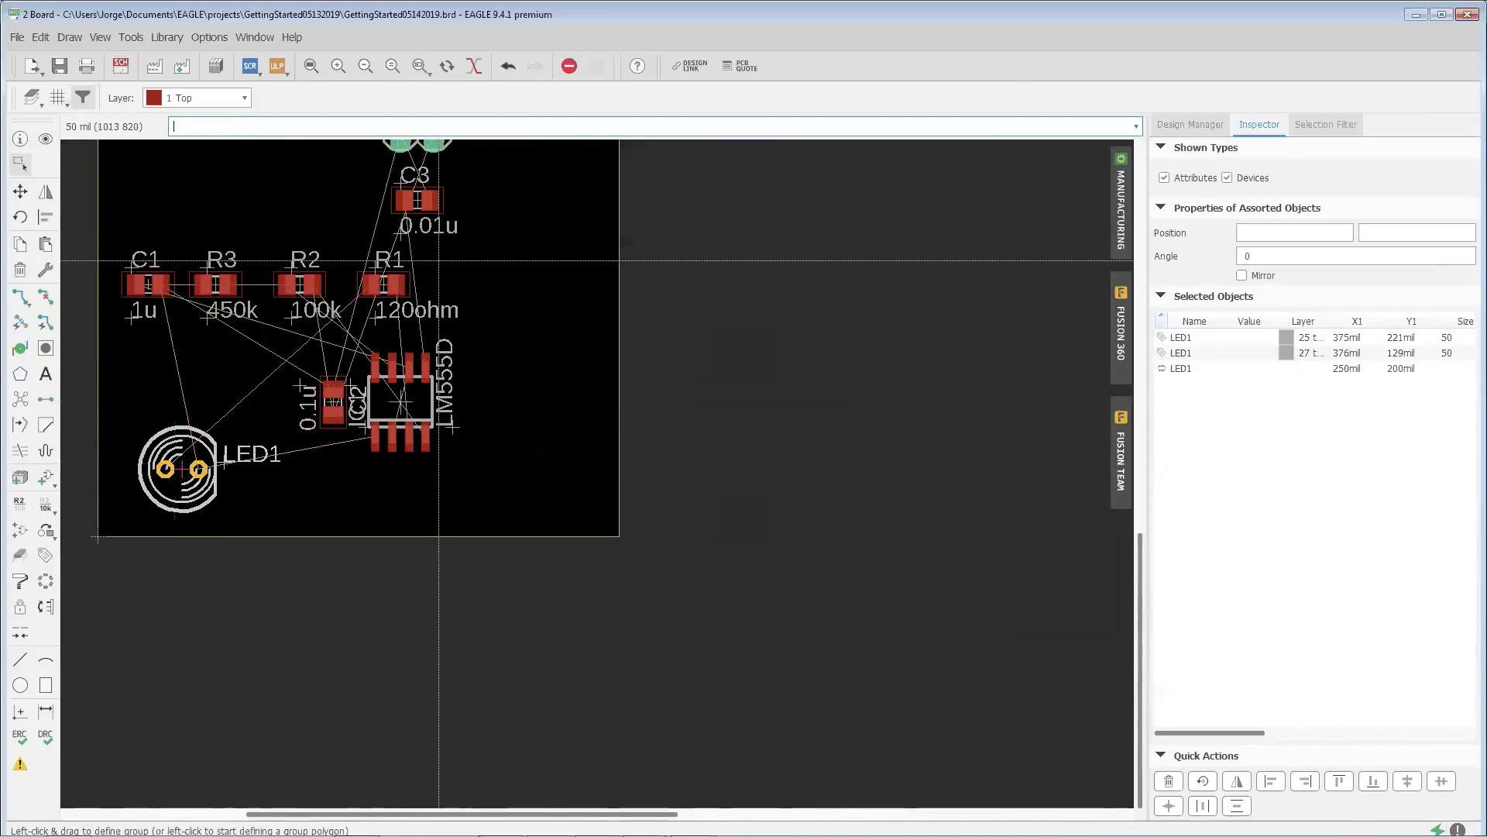
left_click(417, 201)
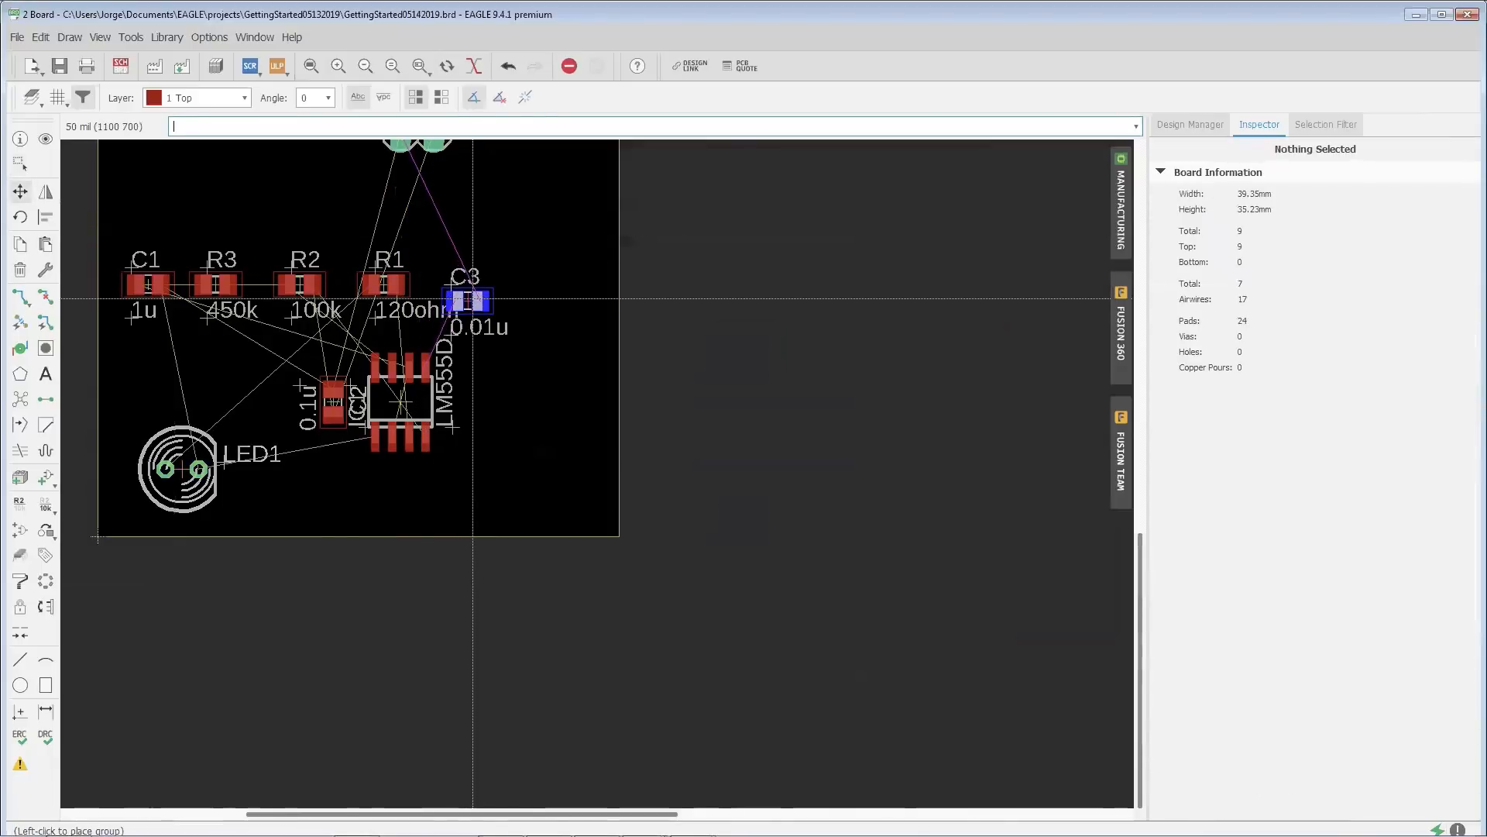
right_click(472, 299)
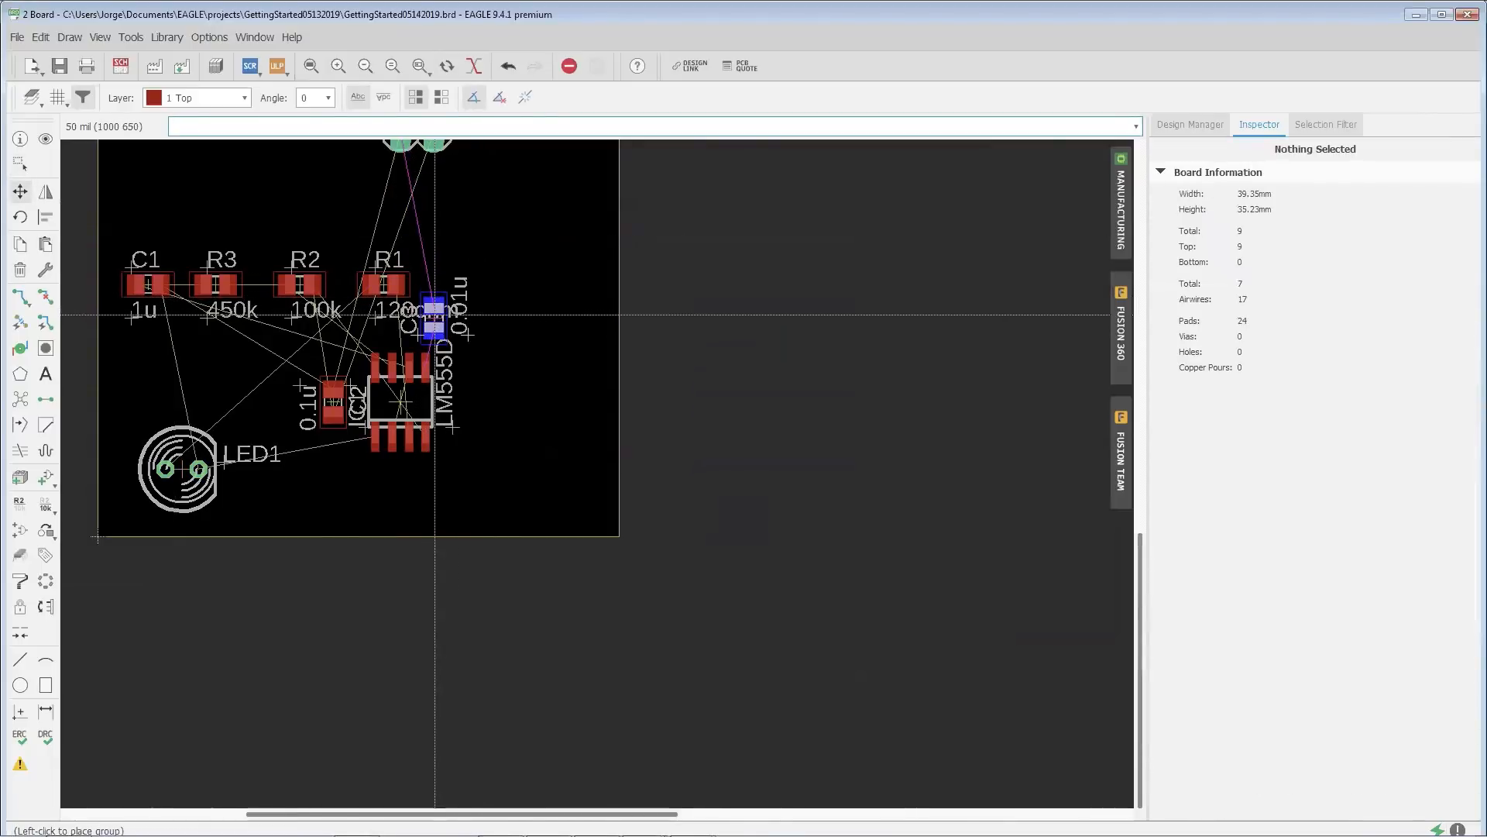
left_click(434, 313)
Step: Move resistor R1 directly below IC1, at 900, 150 mil
left_click(383, 283)
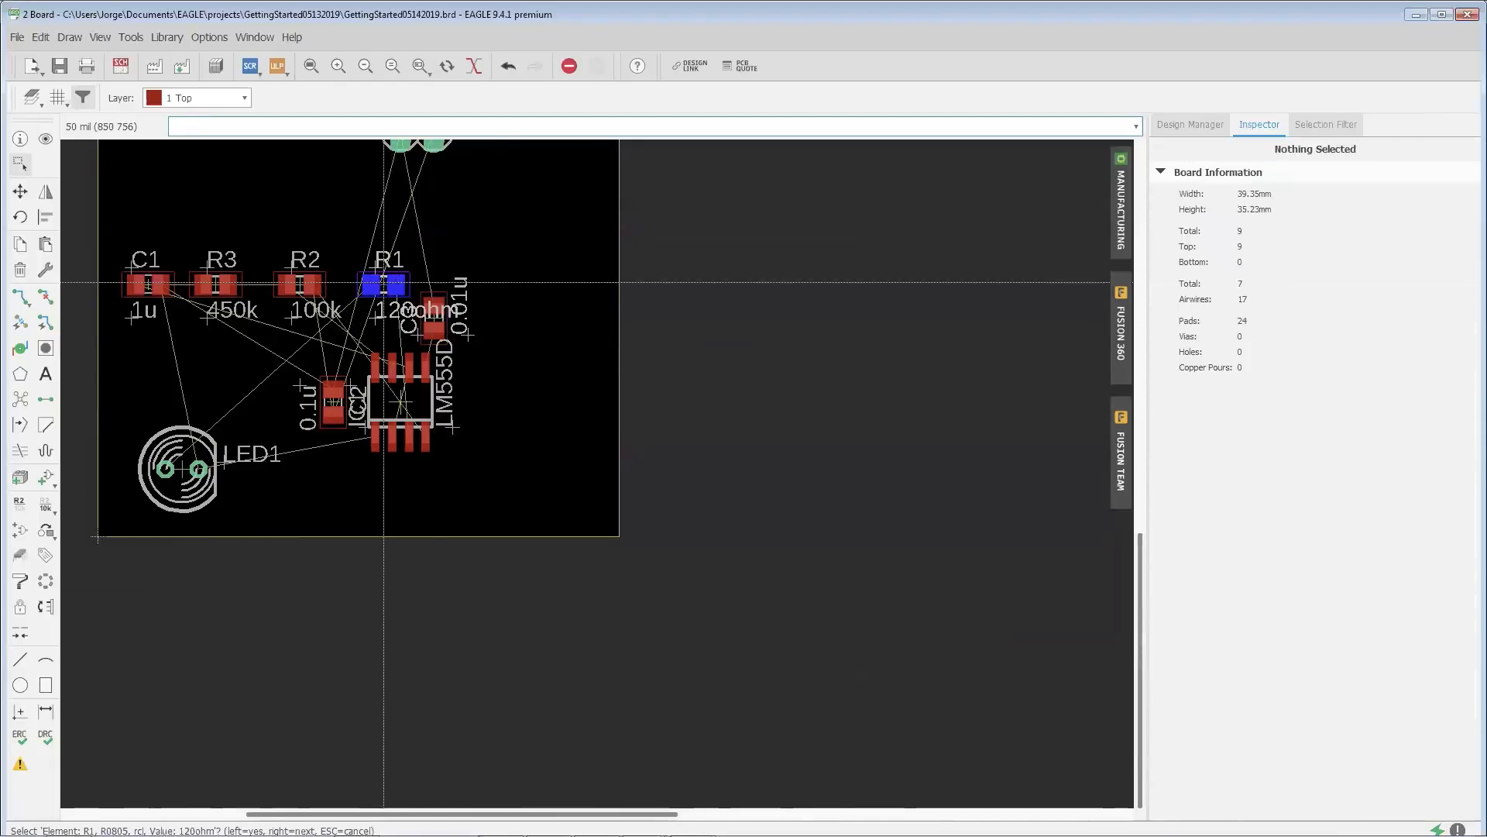
left_click(384, 283)
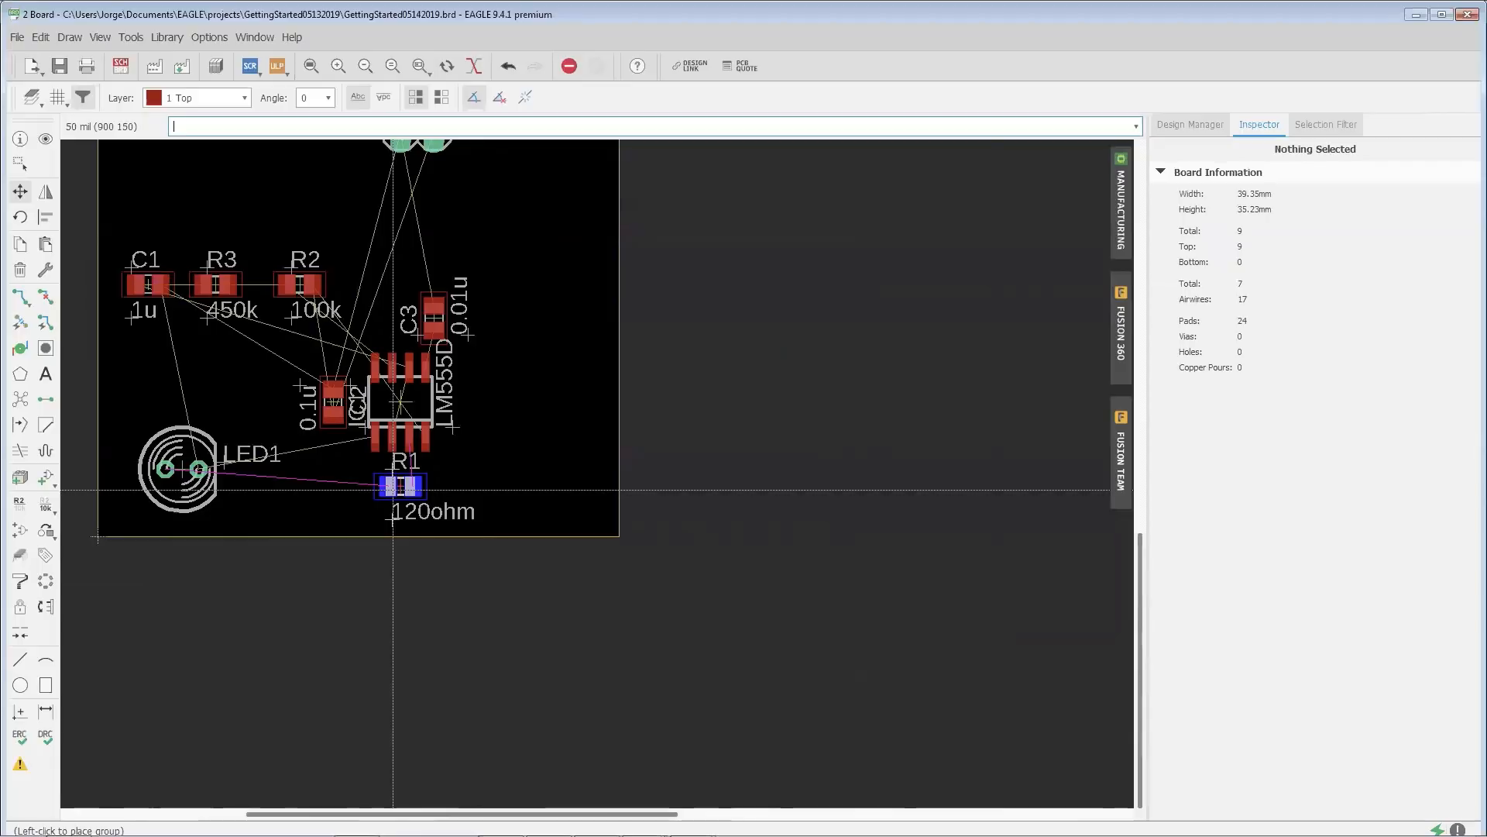
left_click(394, 490)
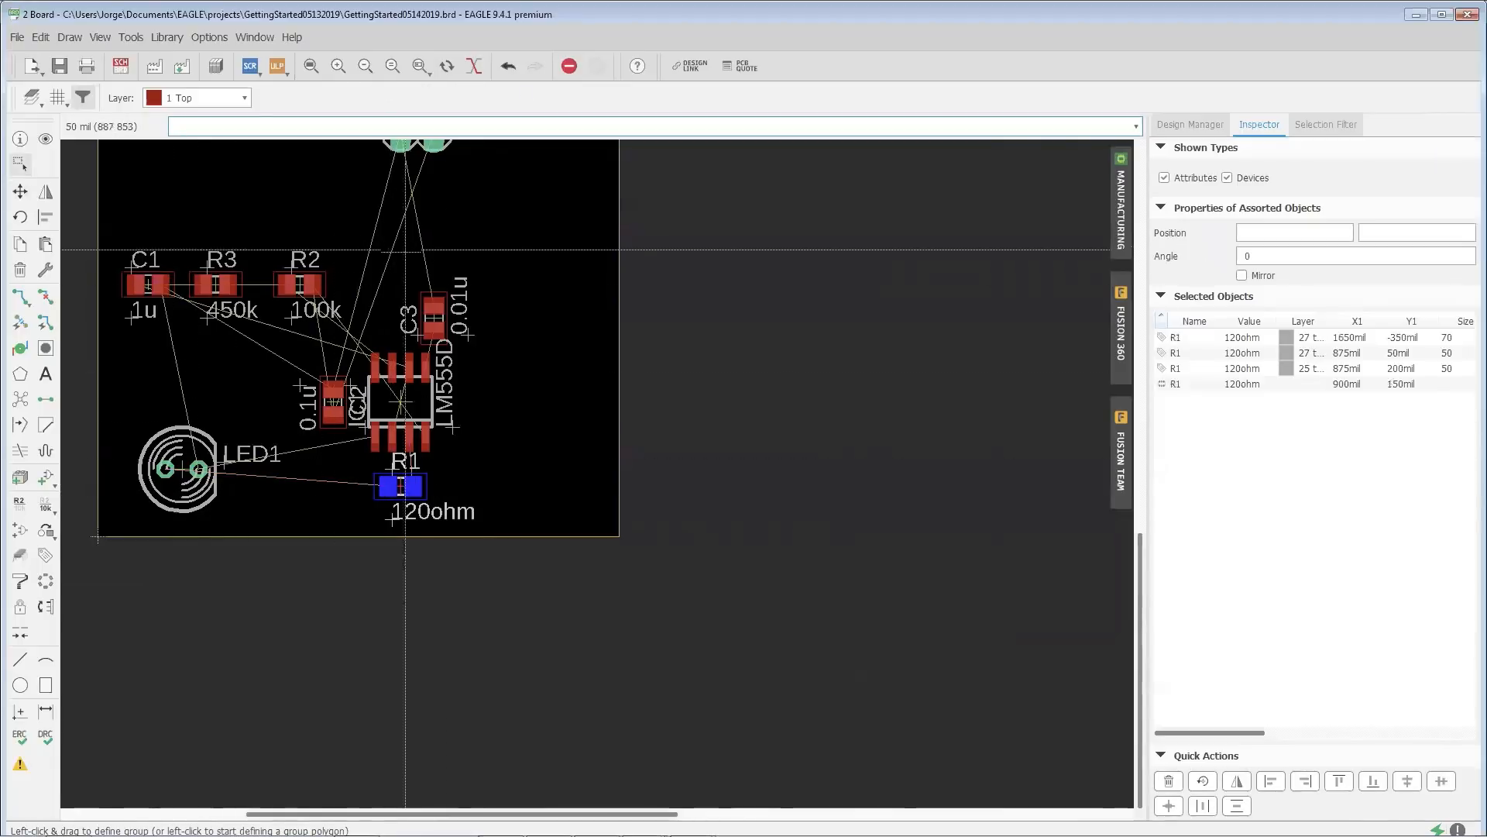
Step: Recalculate the airwires with Ratsnest, undo it to compare, and run Ratsnest again
scroll(397, 382, "up", 1)
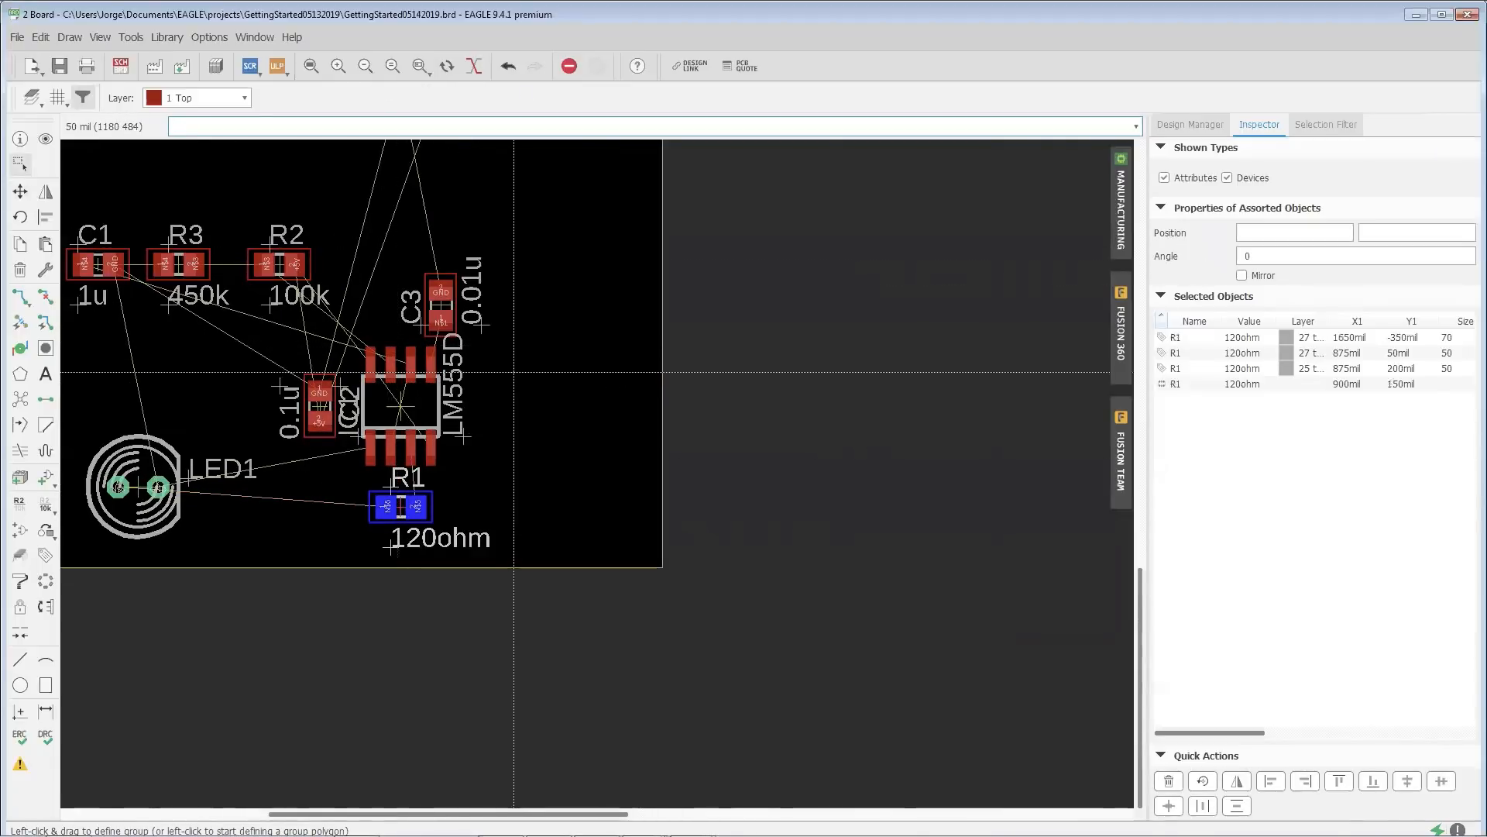
middle_click_drag(488, 392, 482, 392)
scroll(482, 392, "down", 4)
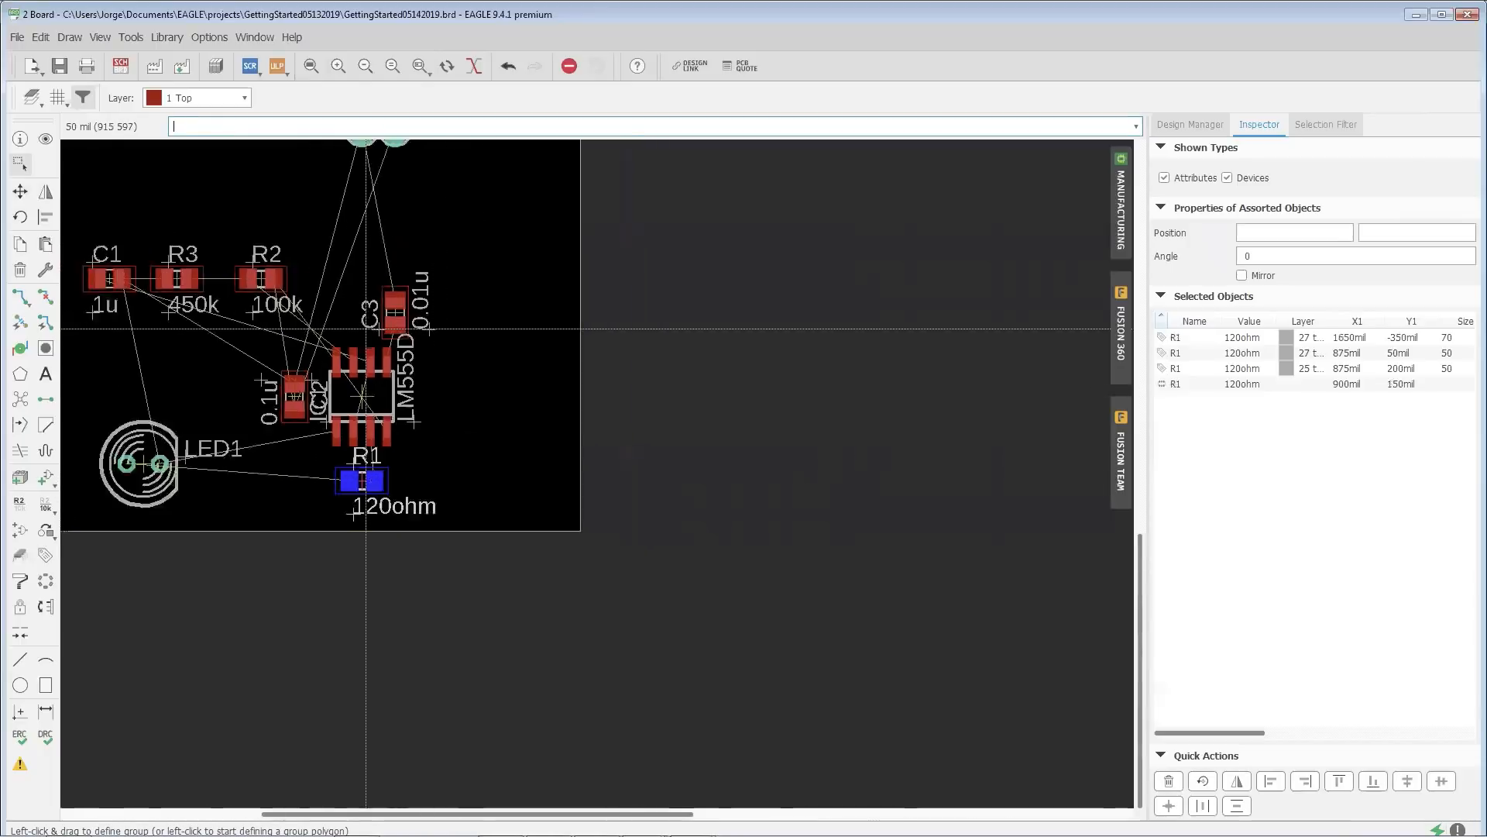
scroll(341, 332, "up", 3)
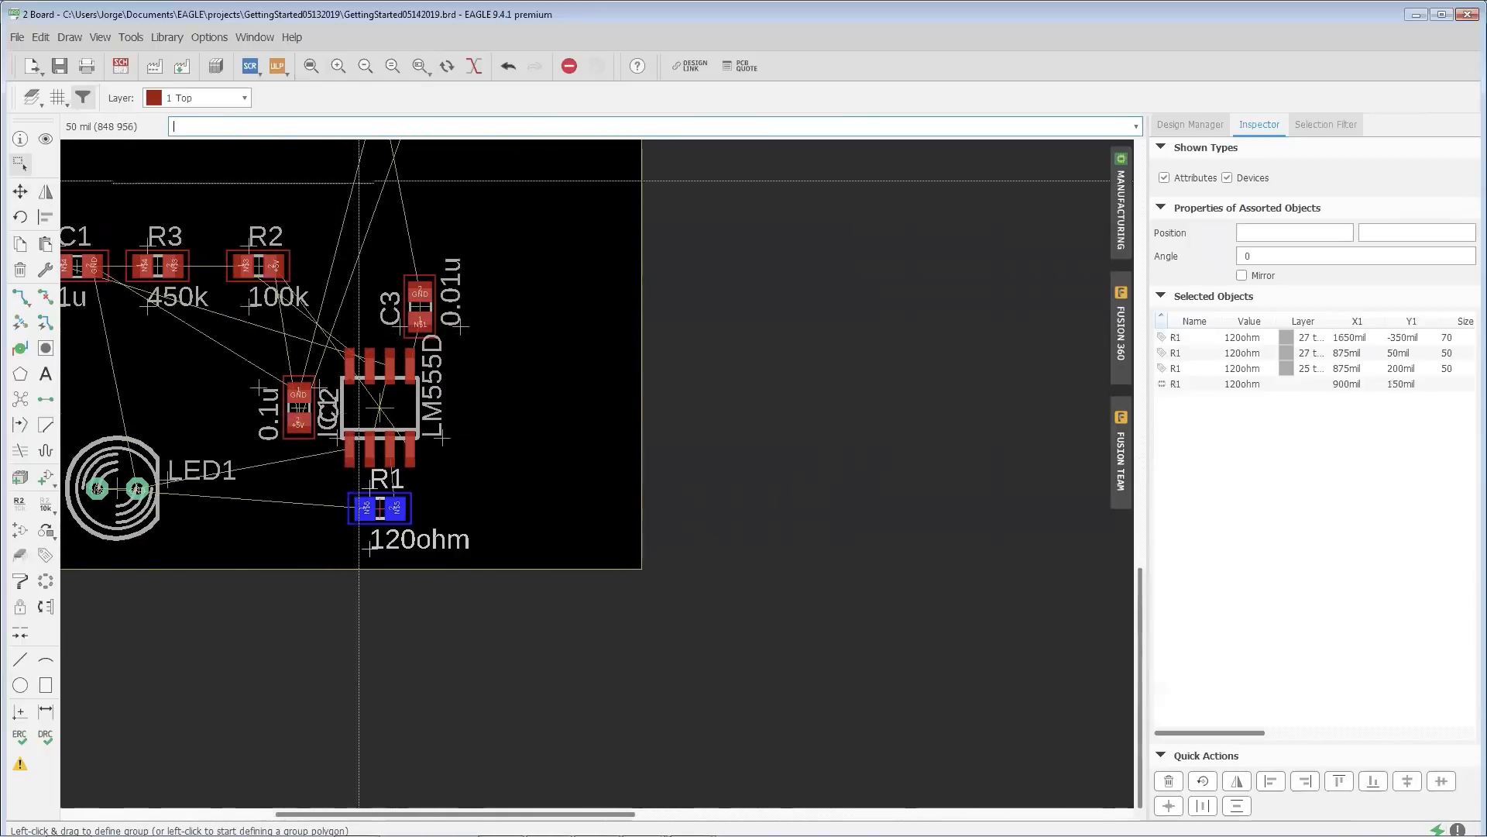
scroll(348, 296, "down", 1)
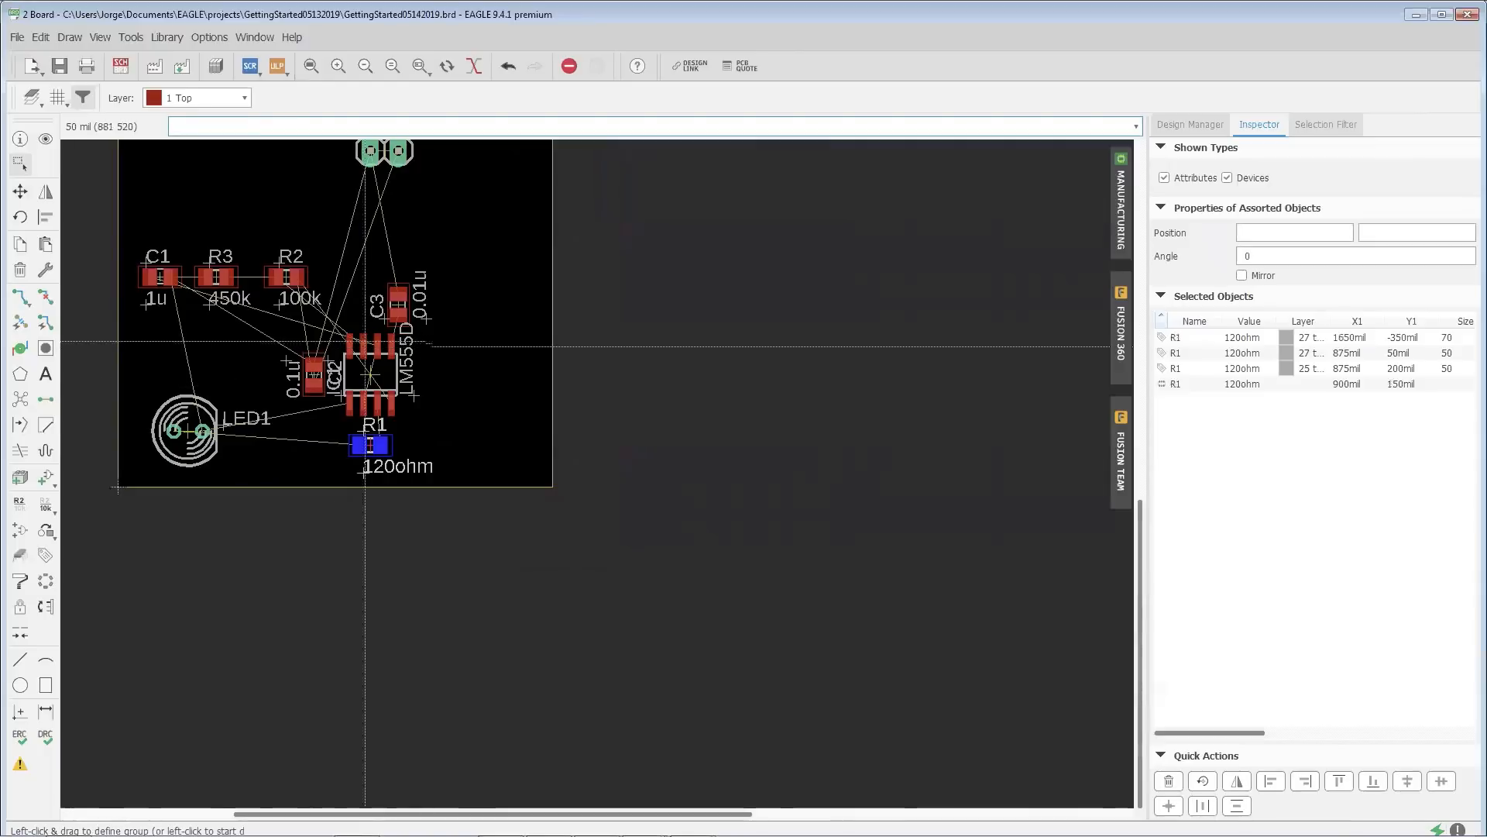
left_click(21, 402)
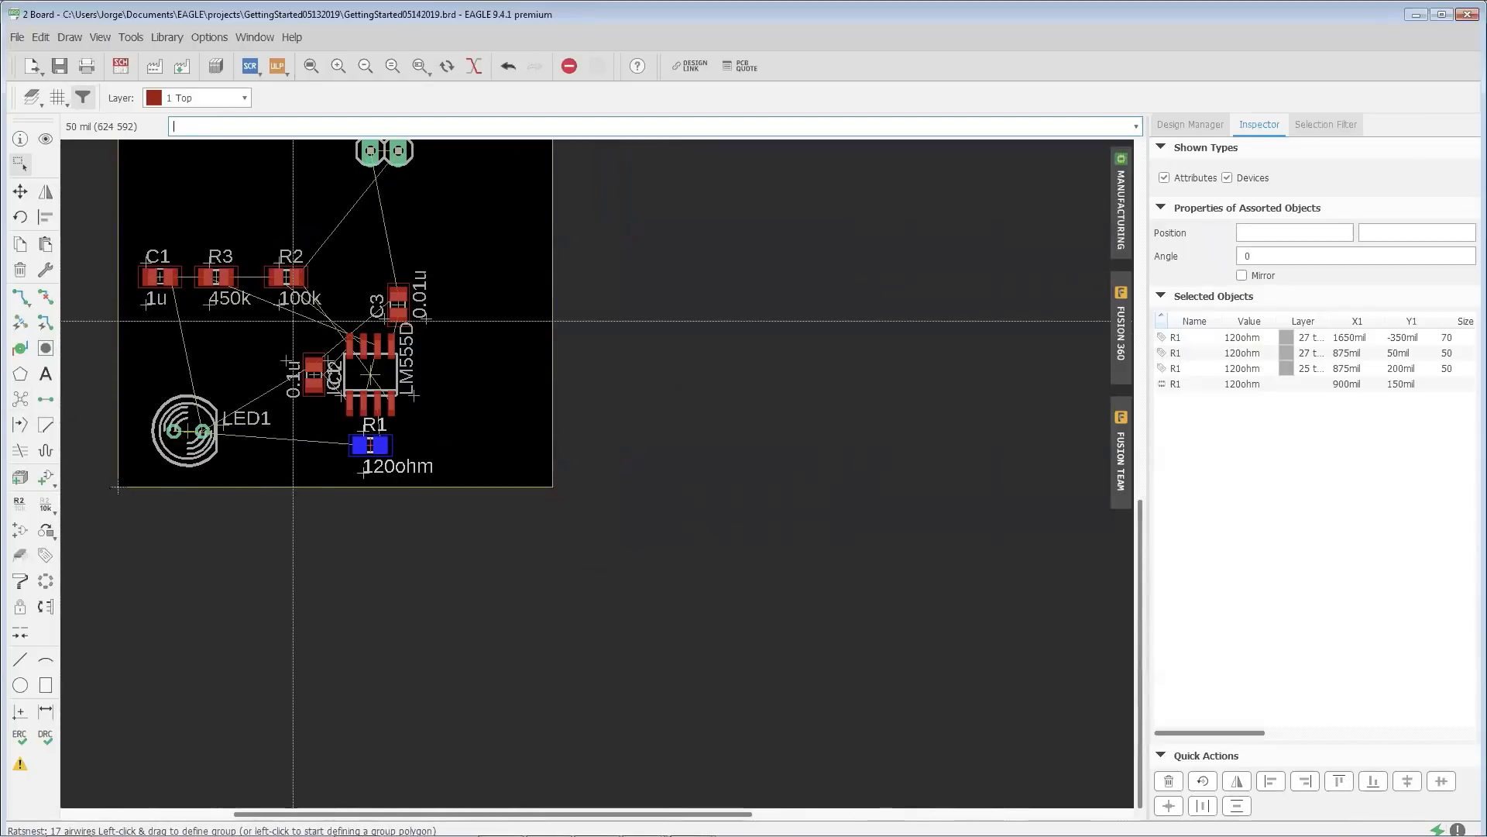
key("ctrl+z")
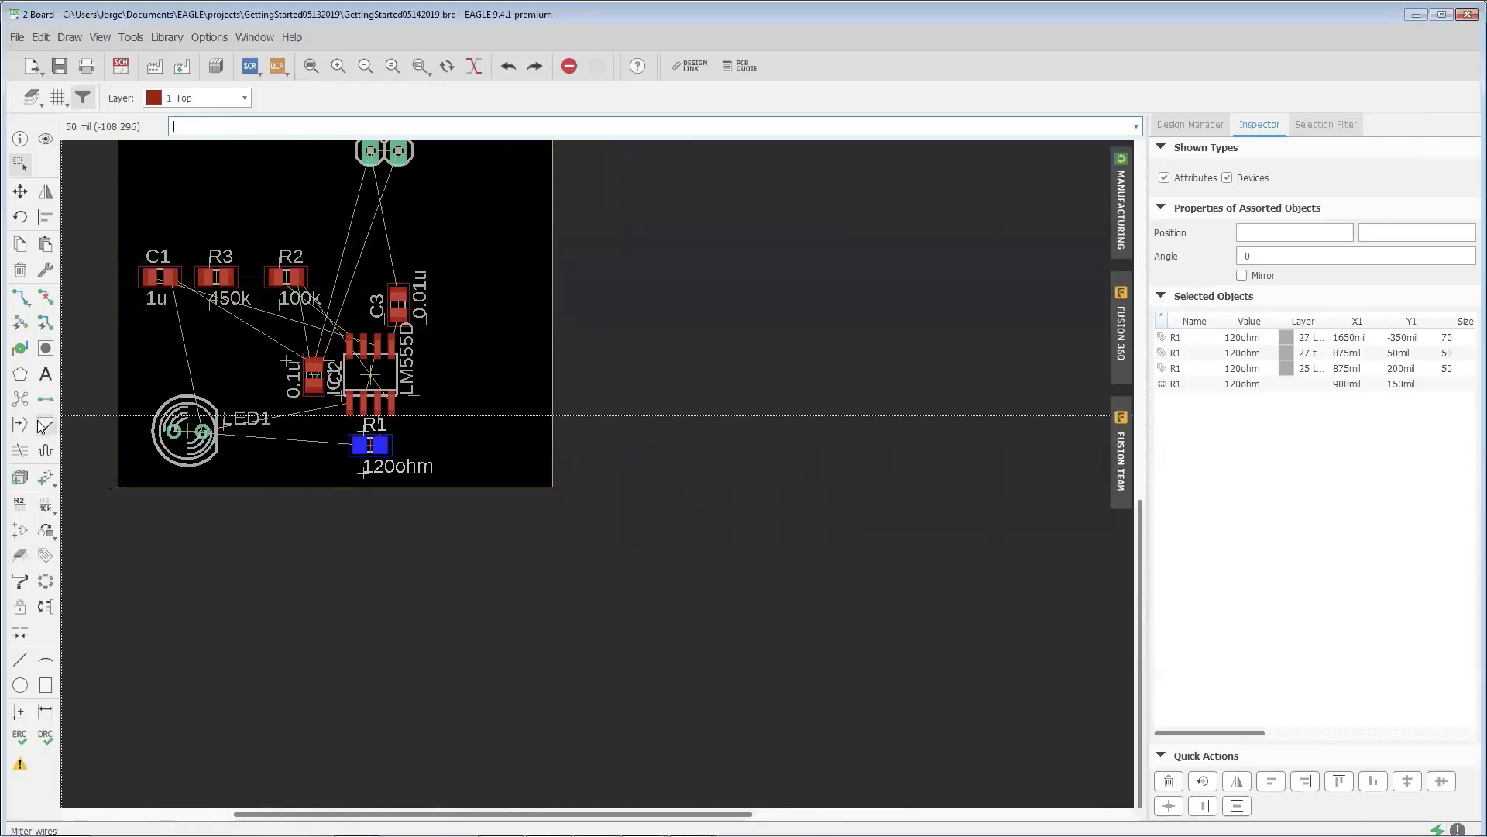
left_click(22, 402)
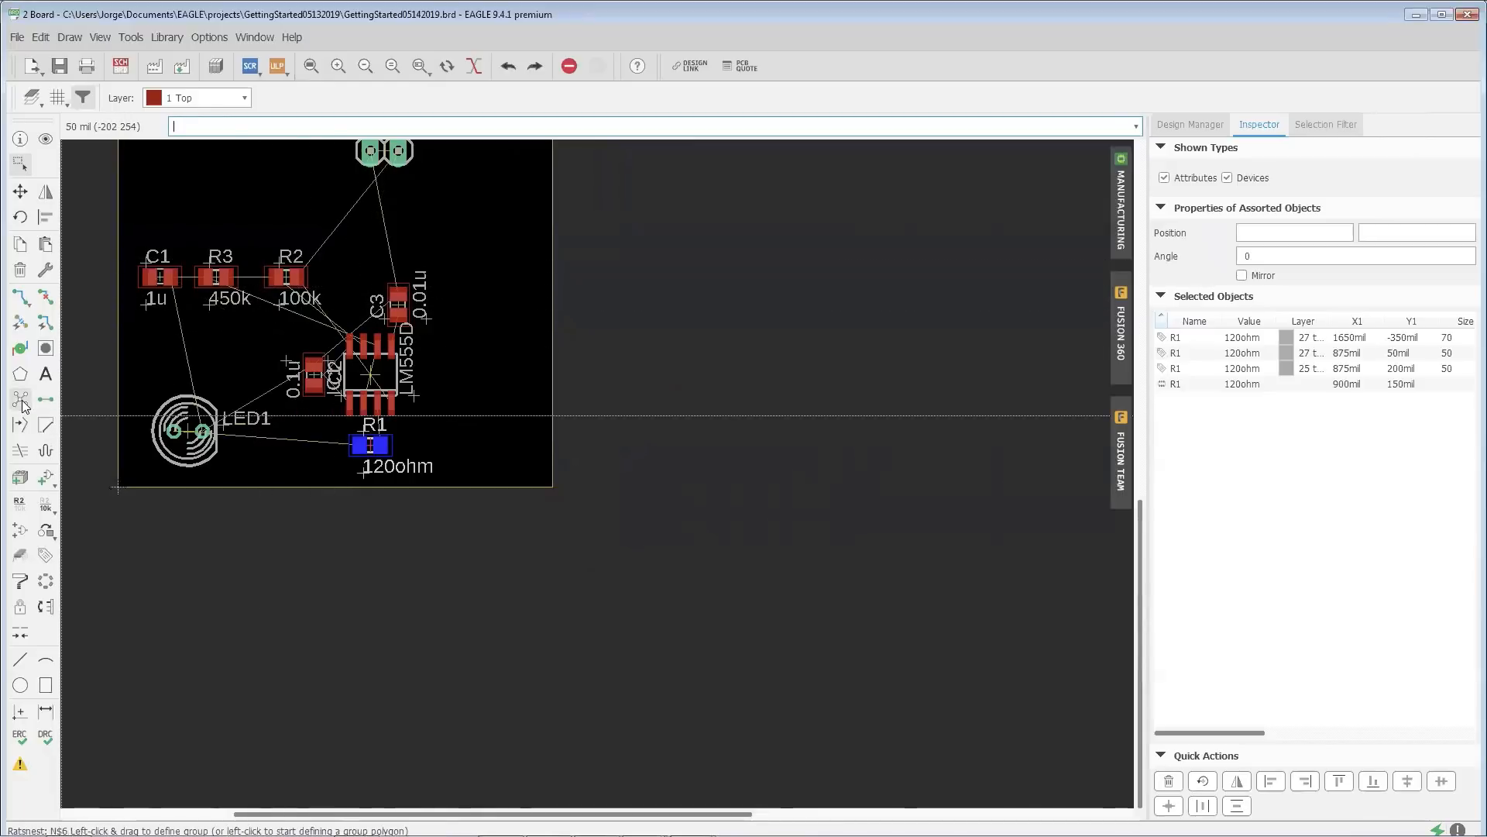
Step: Rotate capacitor C2 to 90 degrees so its GND pad faces the lower side of IC1
scroll(384, 381, "up", 4)
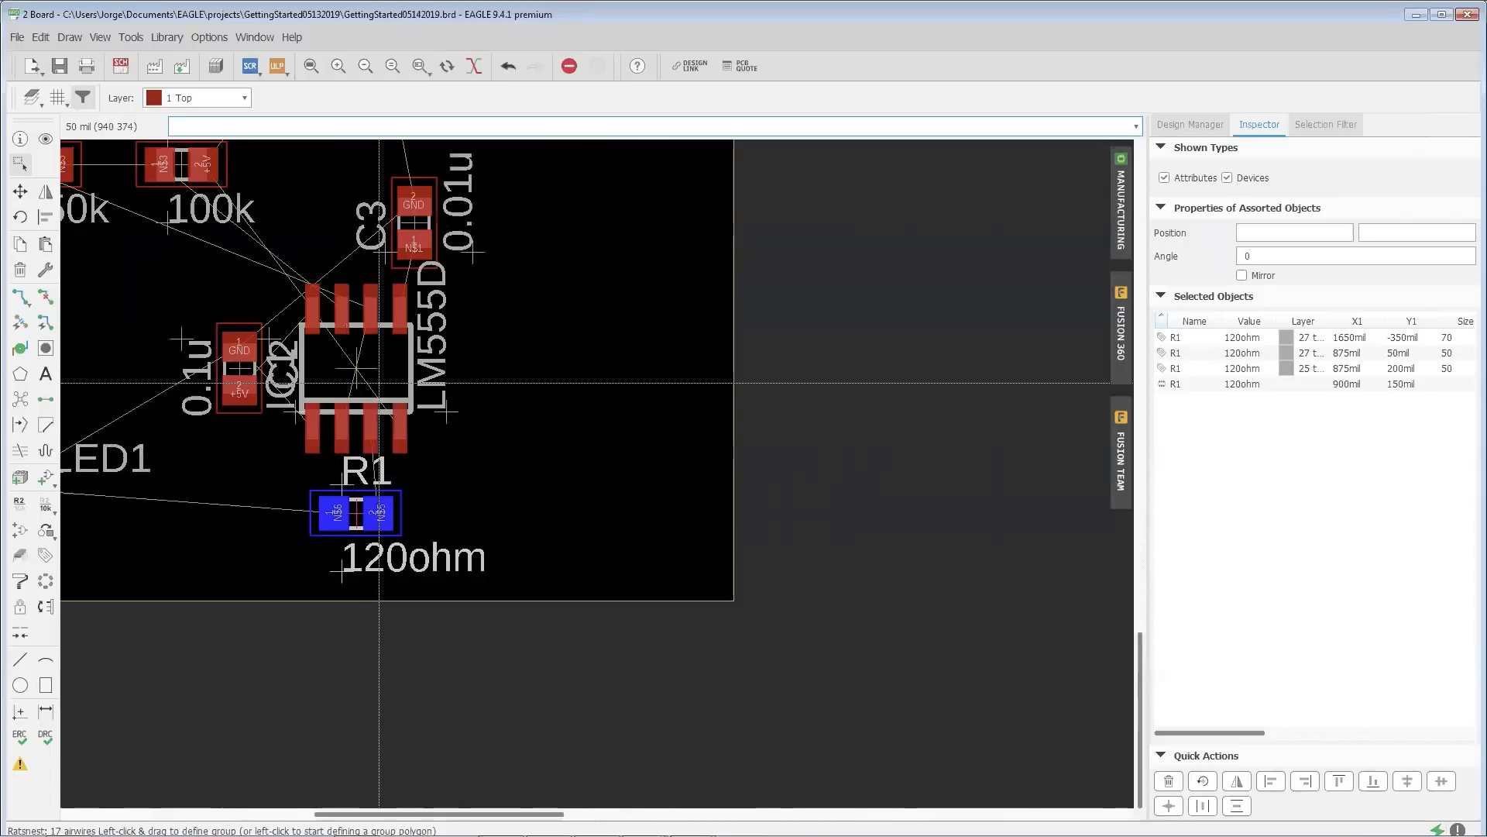
scroll(232, 364, "up", 4)
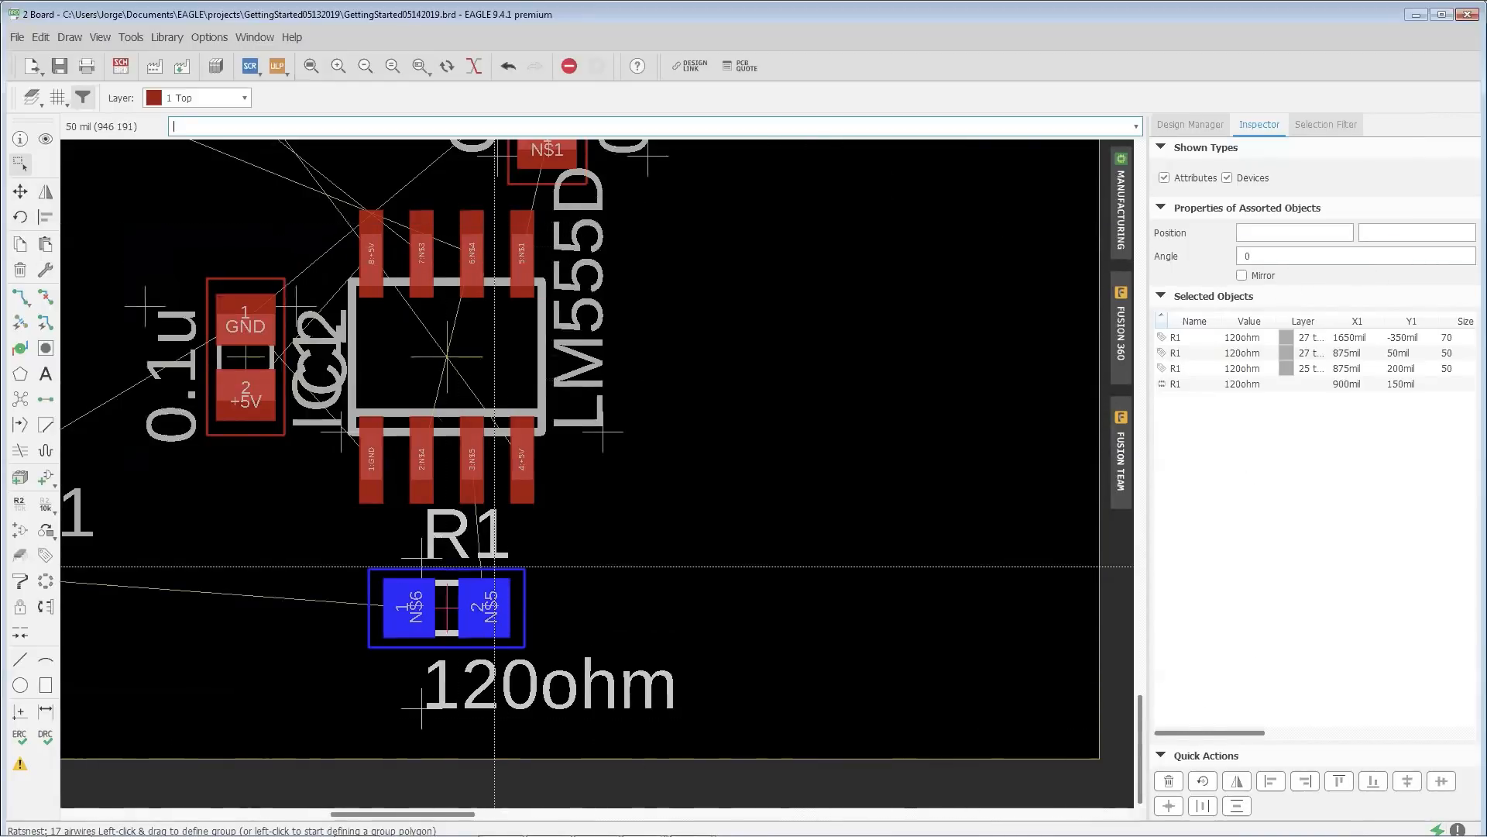
left_click(253, 354)
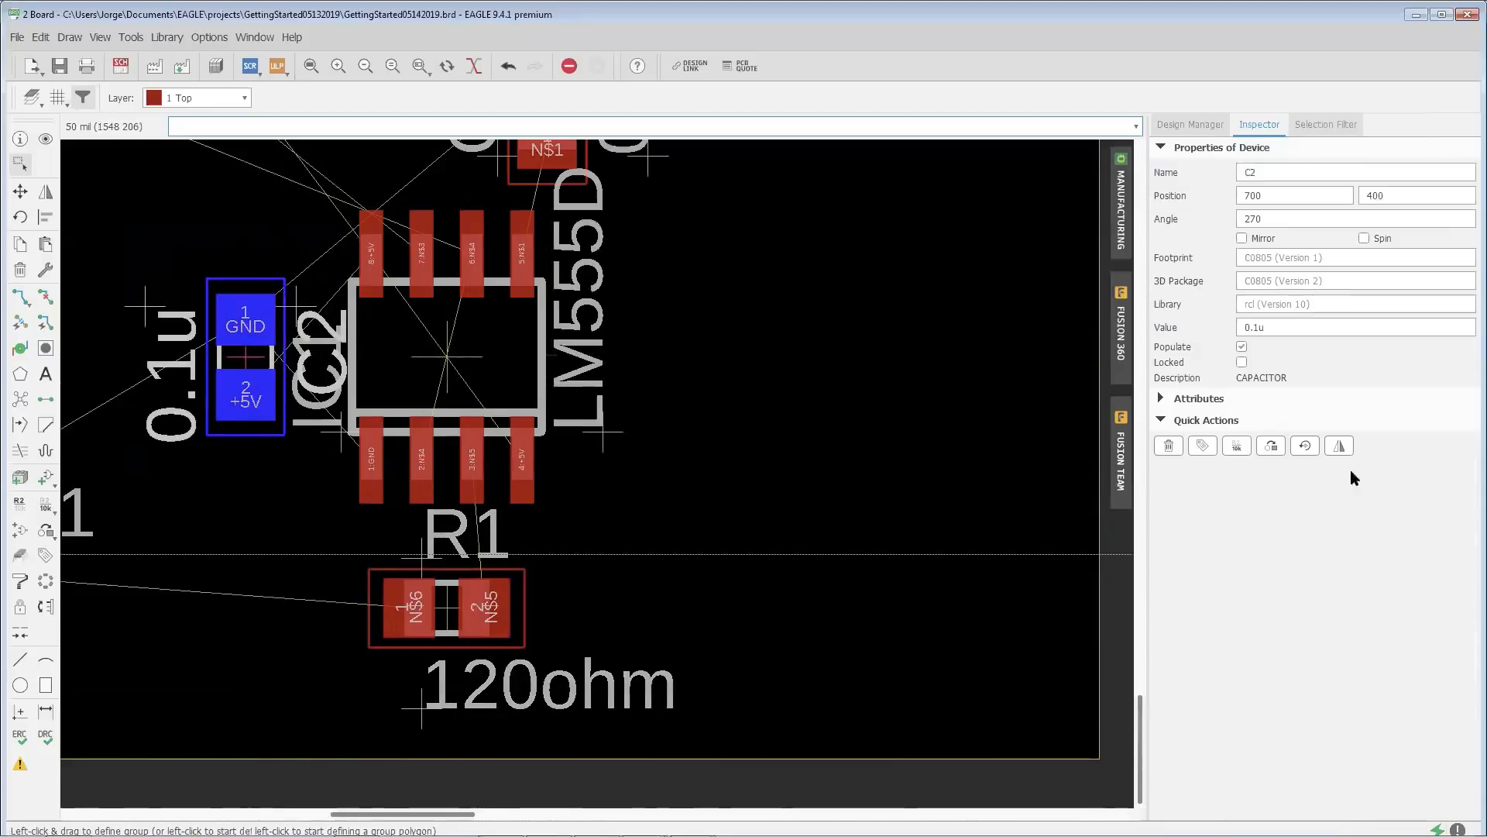
left_click(1306, 447)
left_click(1306, 447)
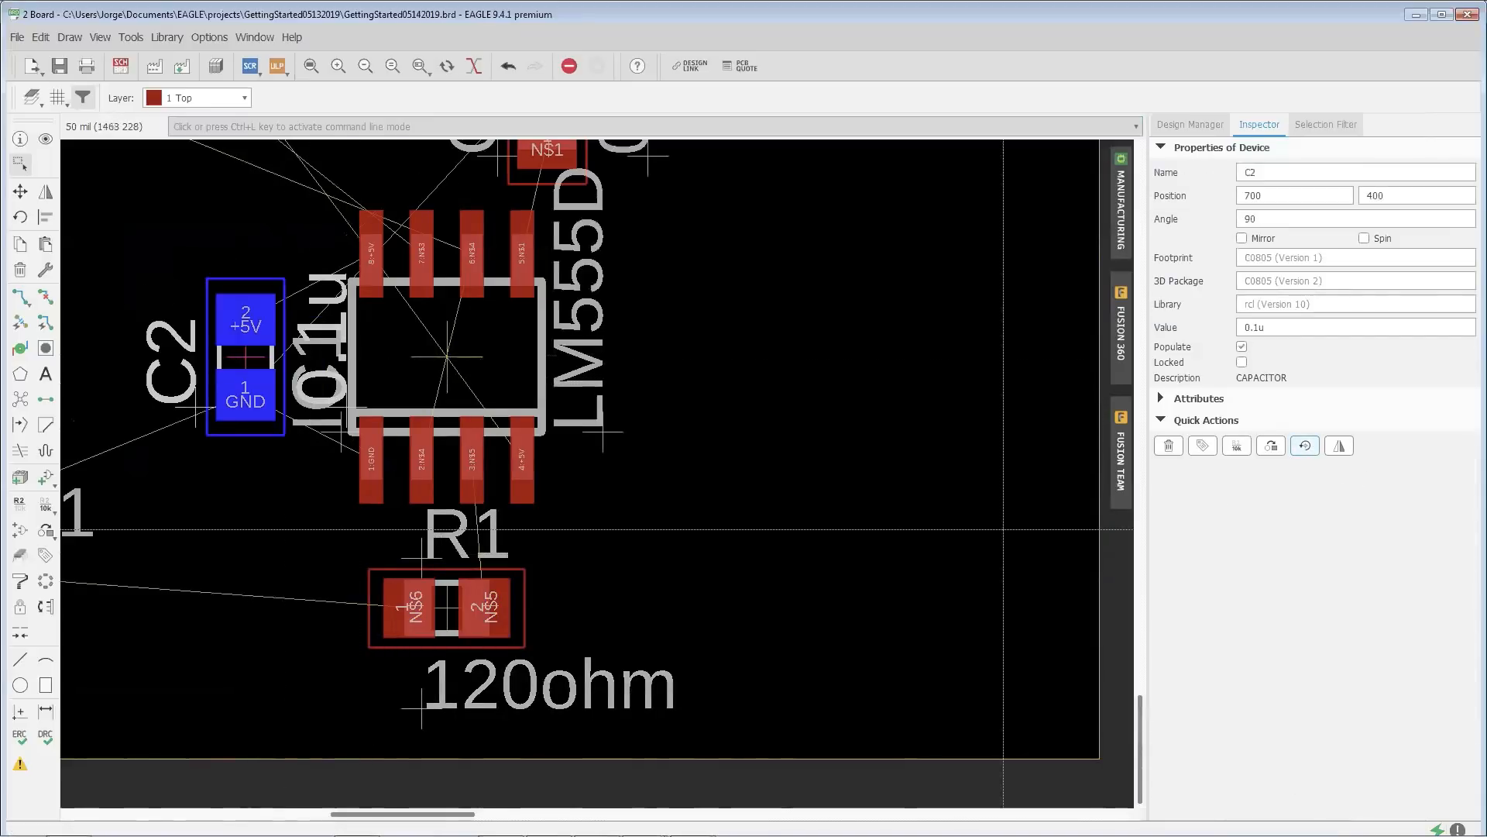
left_click(681, 453)
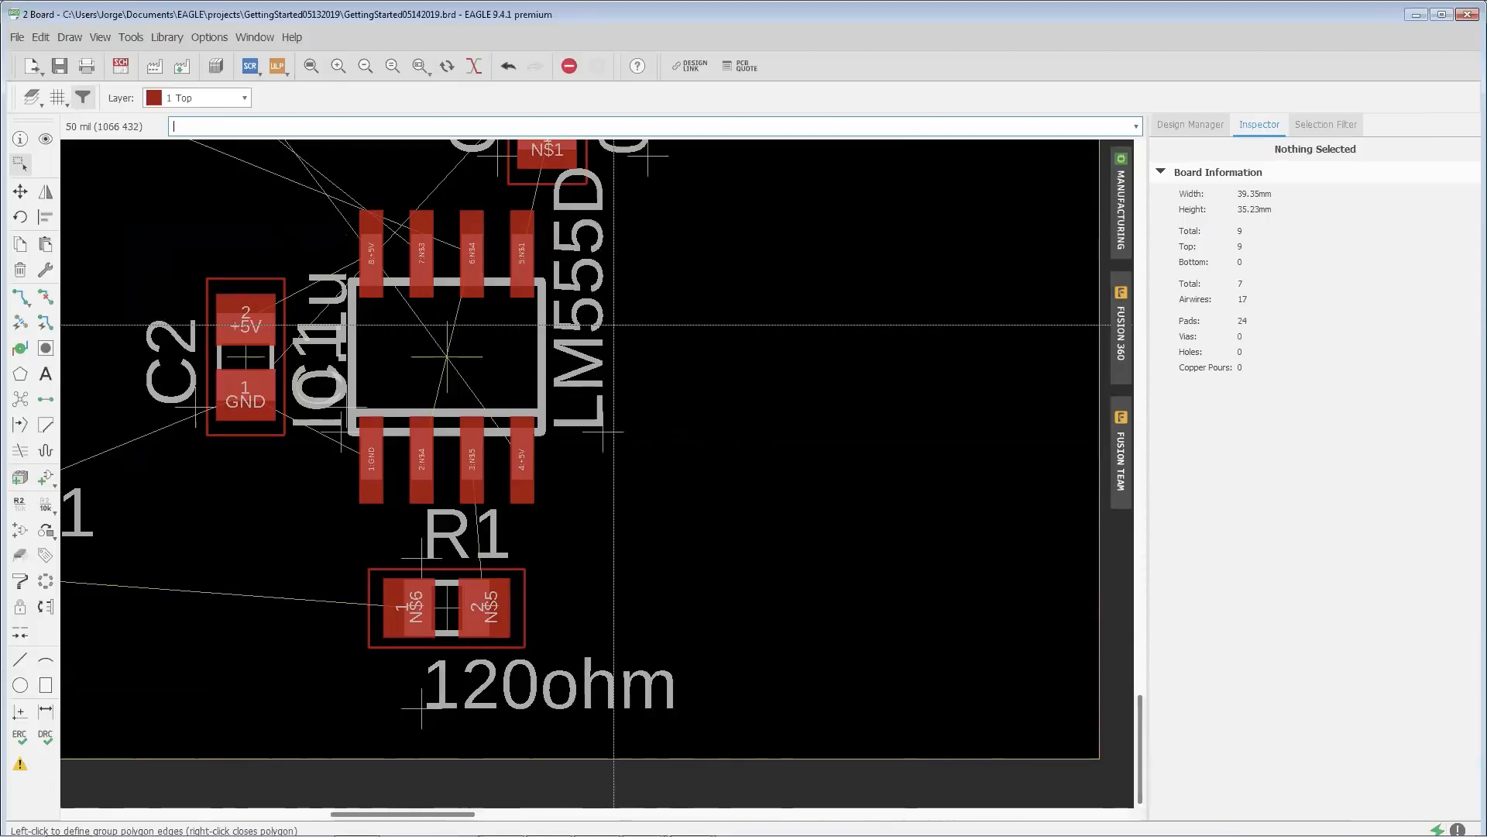
Step: Move connector JP1 between LED1 and C2 at 500, 400 mil, rotated to 90 degrees
scroll(455, 391, "down", 2)
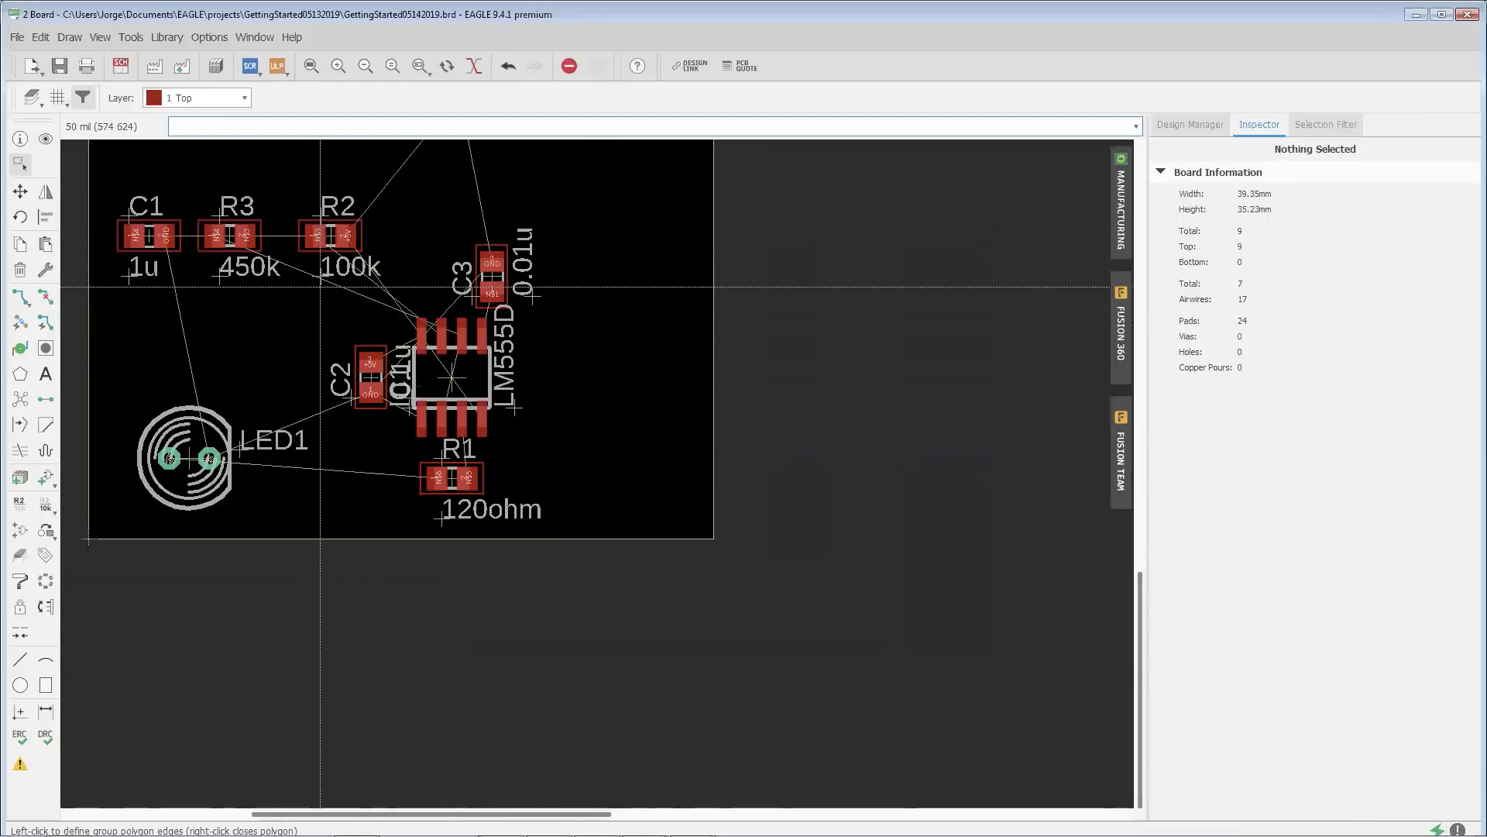
scroll(468, 309, "up", 1)
scroll(468, 309, "up", 1)
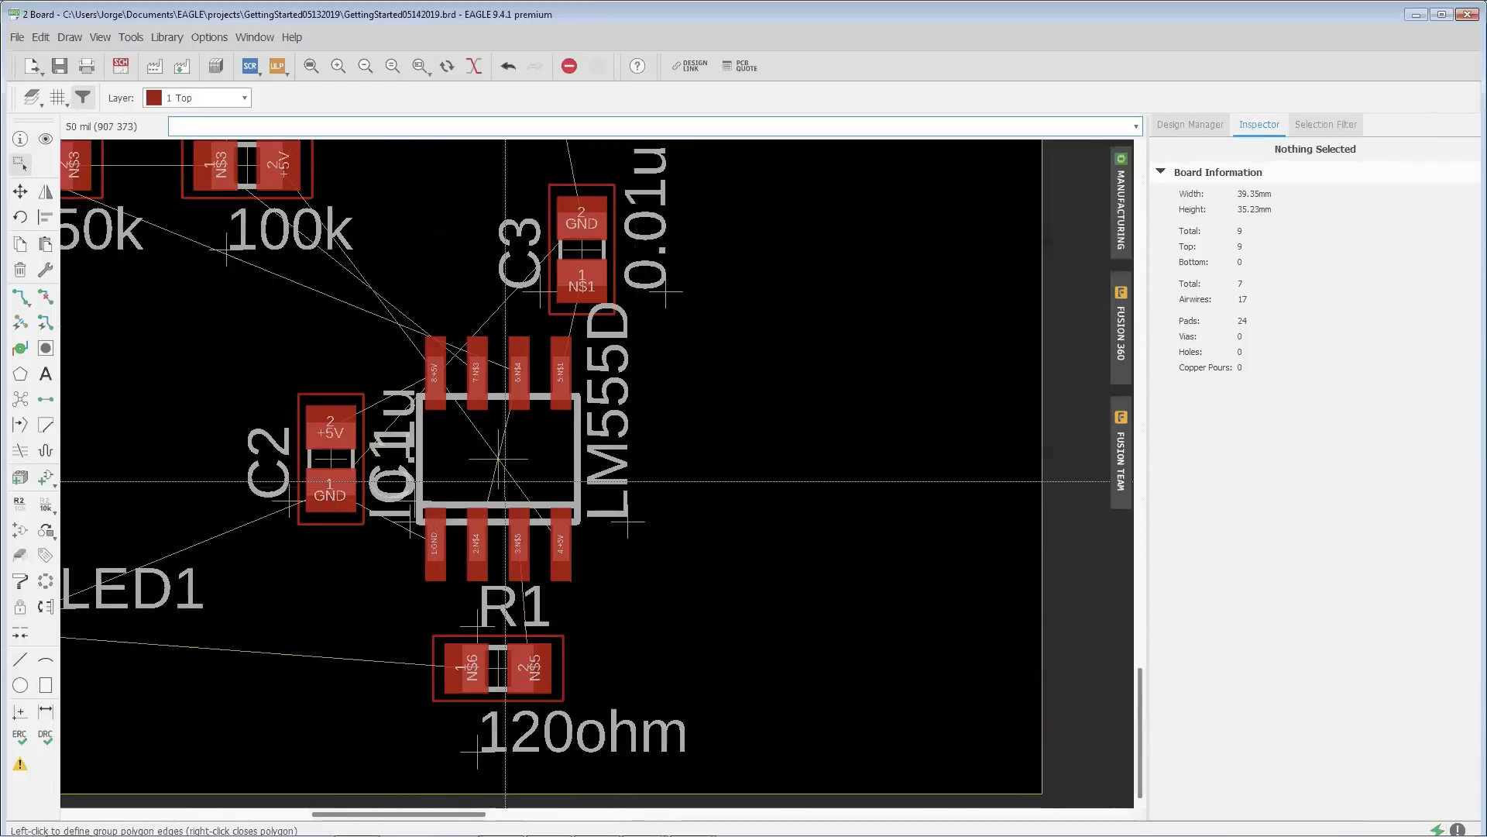
scroll(481, 487, "down", 1)
middle_click_drag(595, 523, 705, 631)
scroll(331, 354, "down", 2)
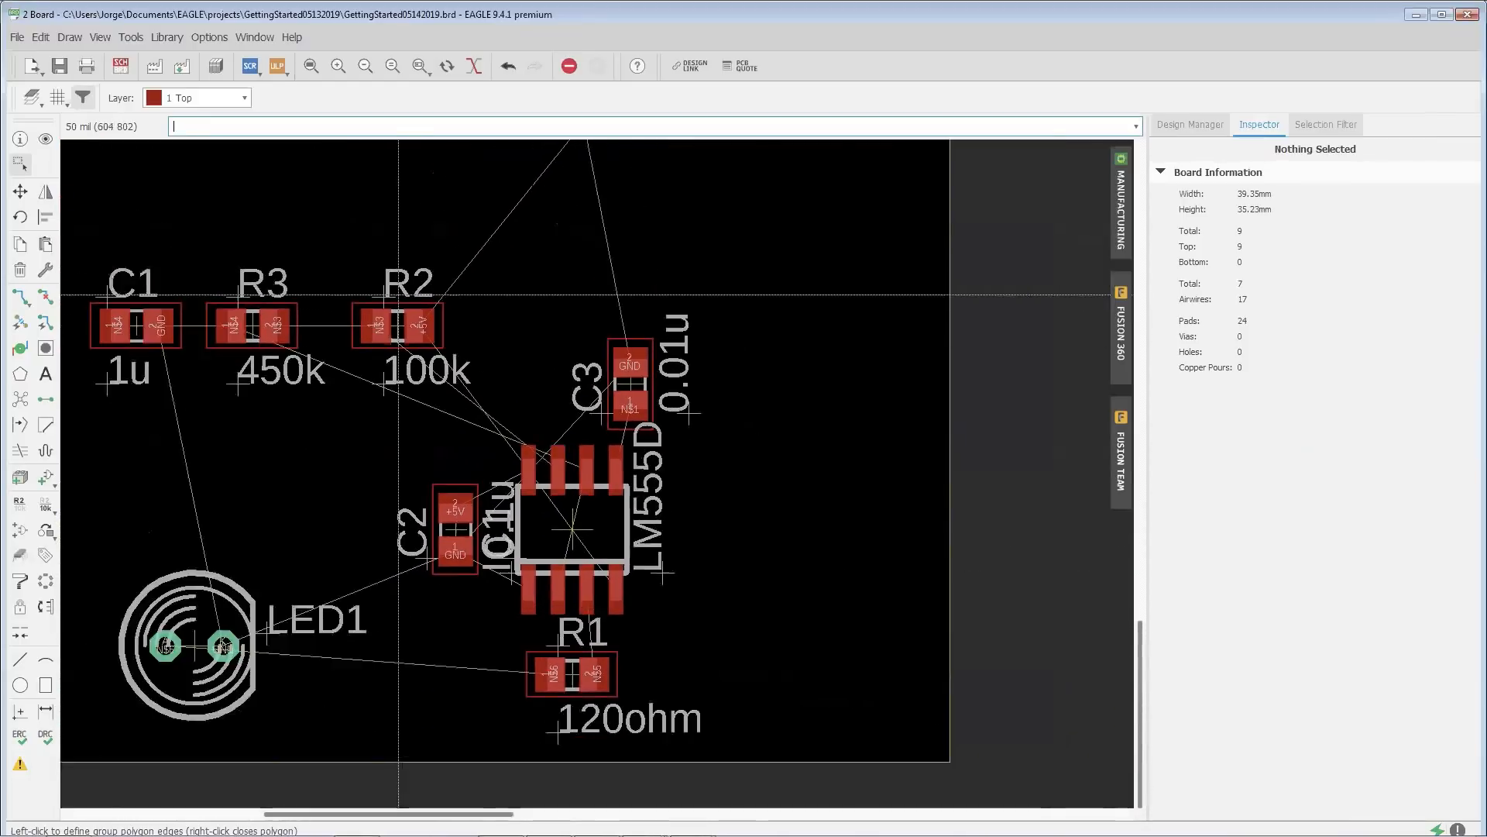
middle_click_drag(514, 358, 511, 371)
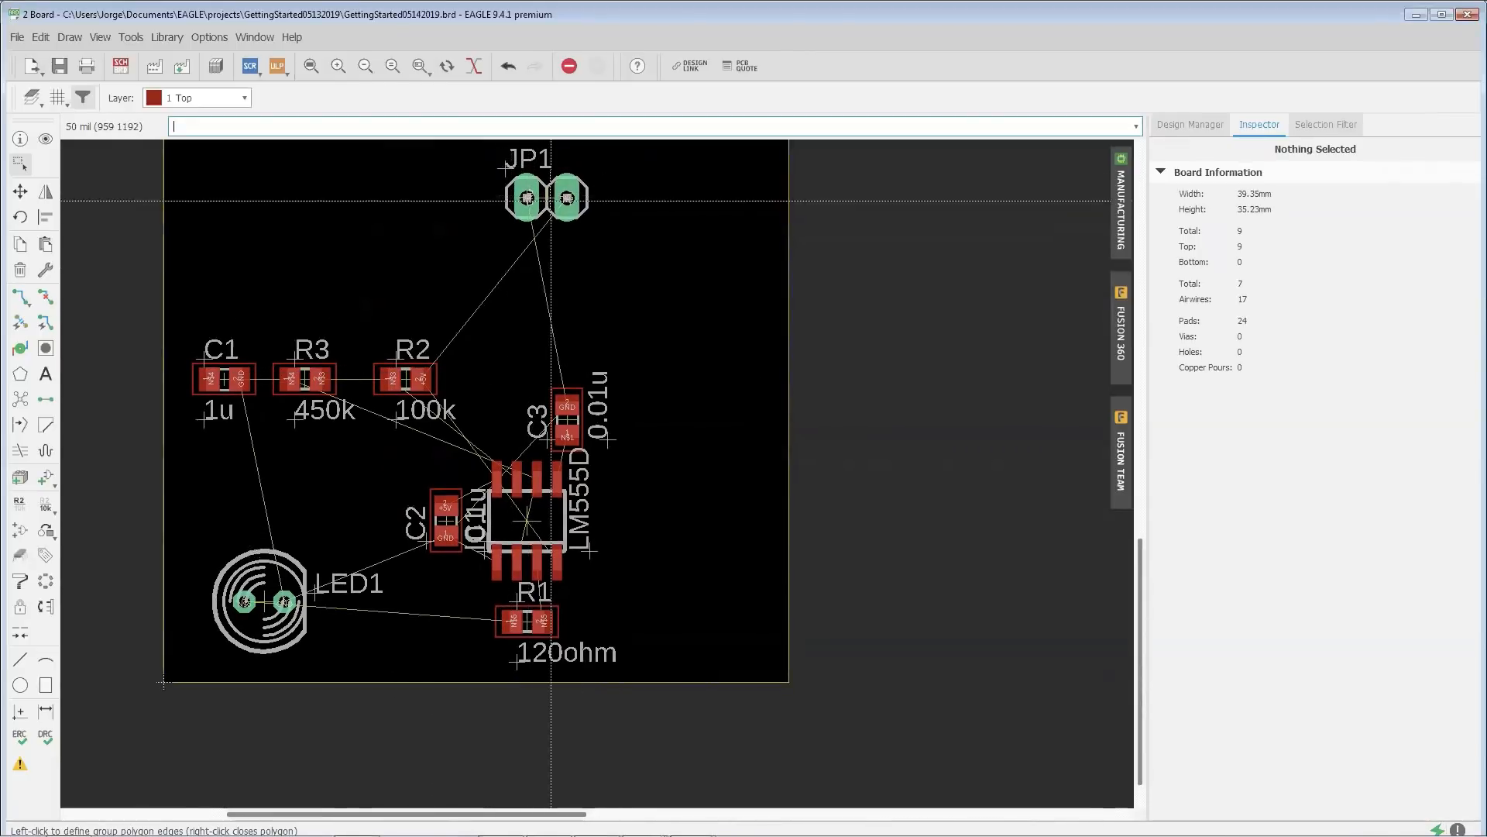
left_click_drag(547, 199, 403, 357)
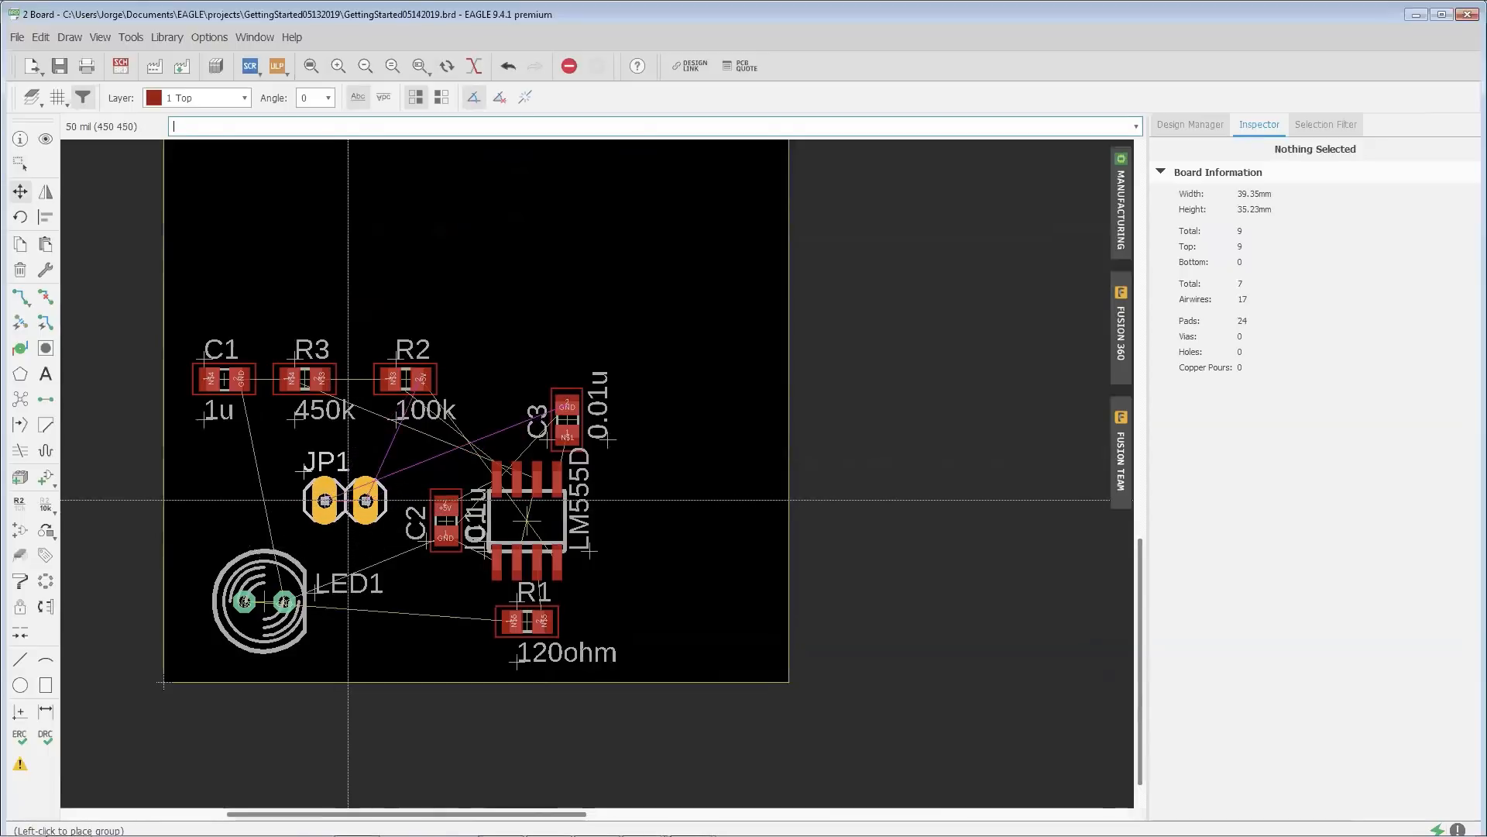
right_click(349, 500)
left_click(364, 523)
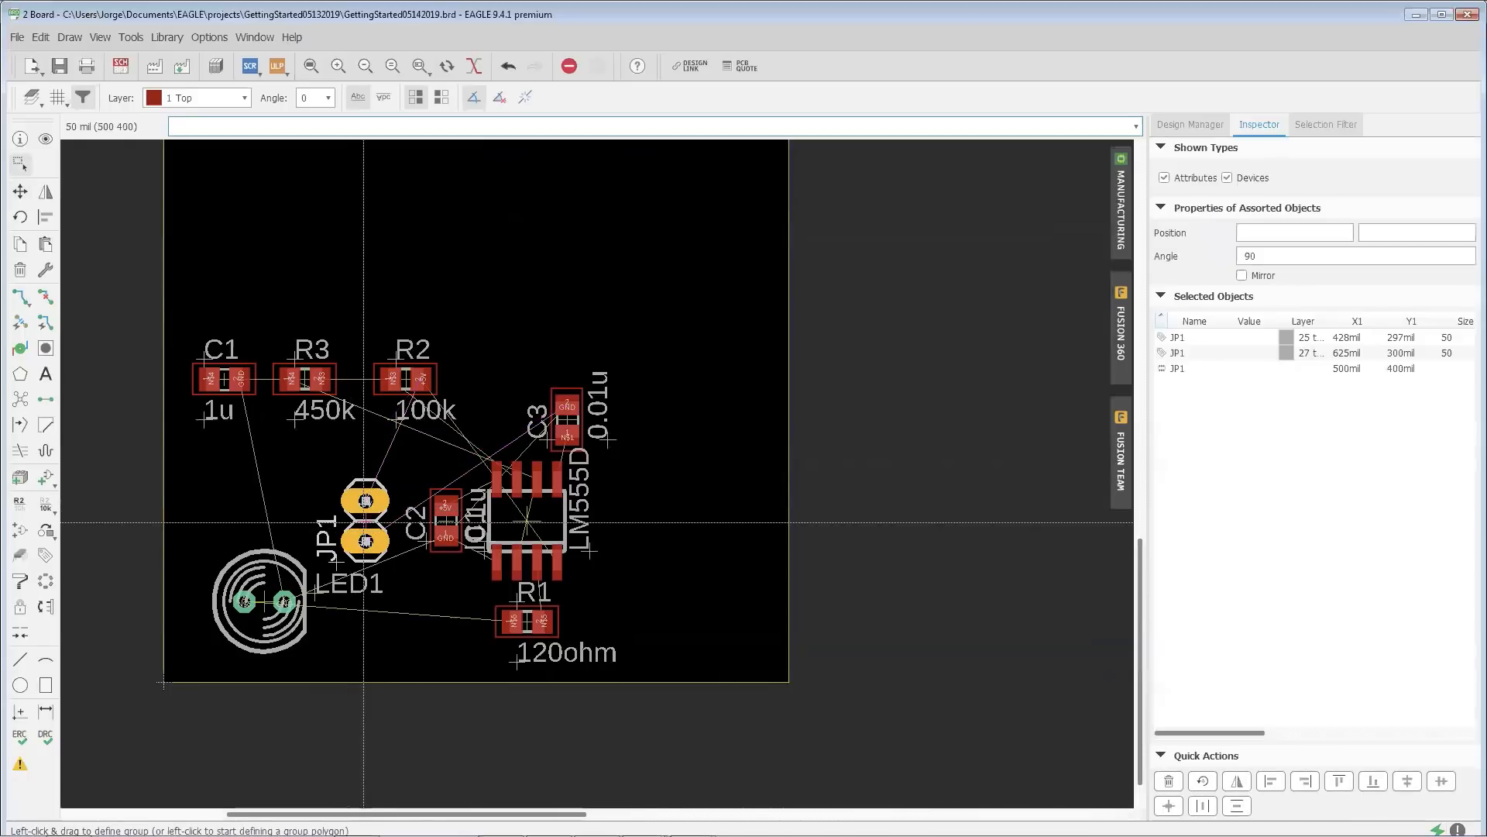
left_click(323, 470)
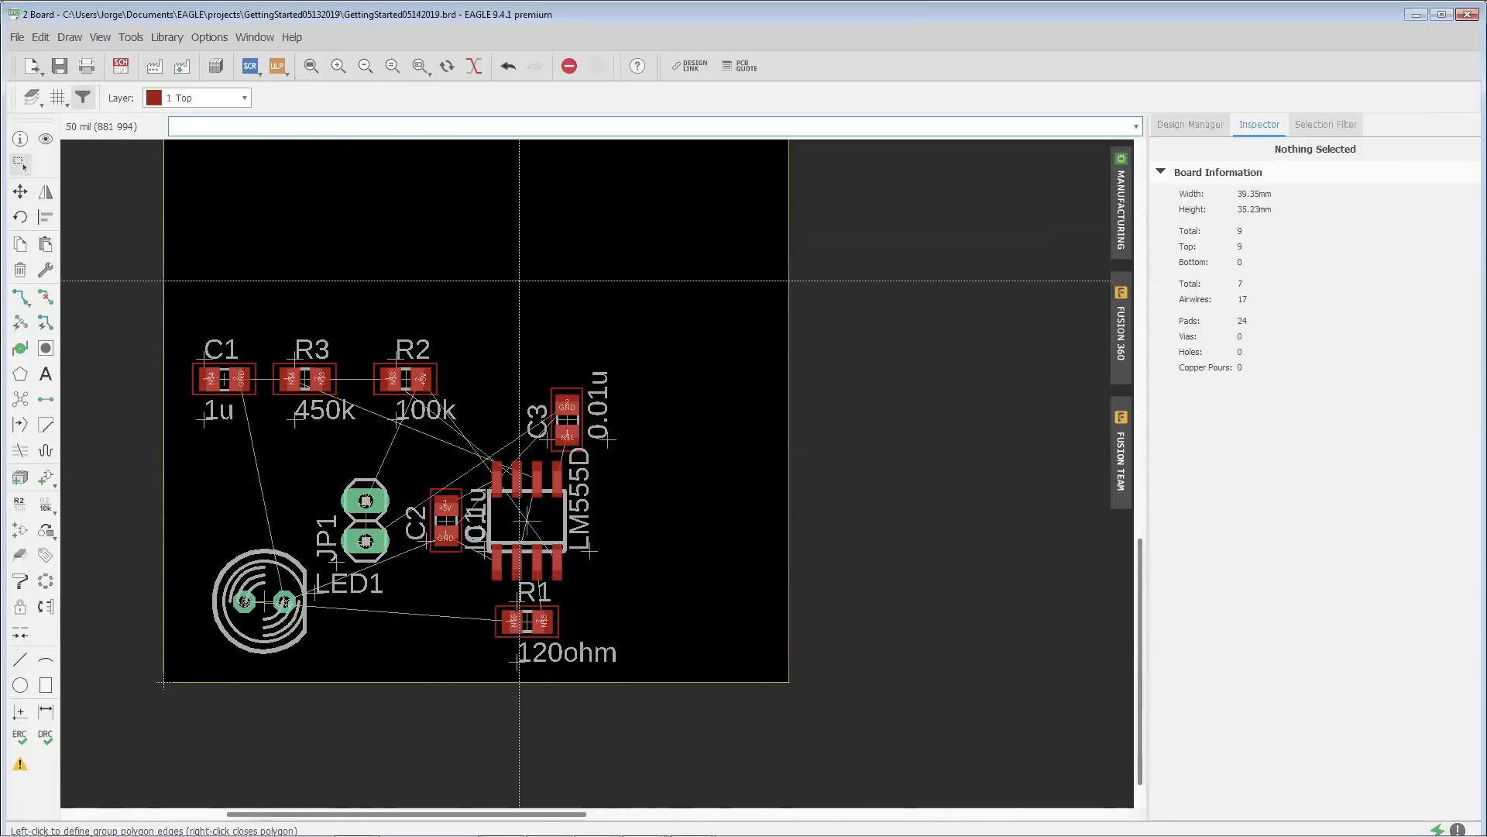
Step: Select C1, R3 and R2 as a group, exclude airwires from the shown types, and display the selection filter
left_click_drag(480, 246, 188, 432)
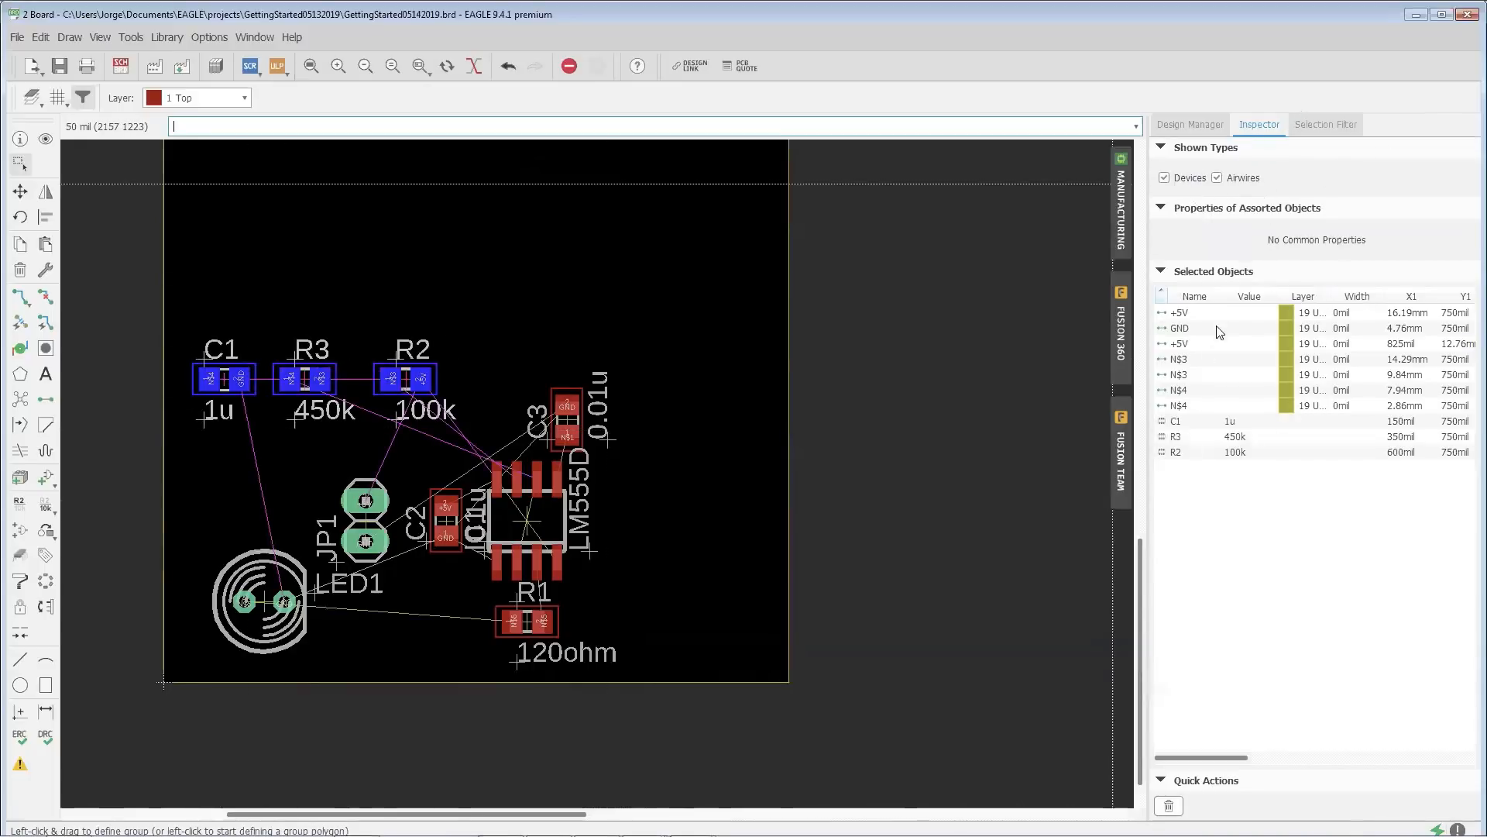
left_click(1317, 126)
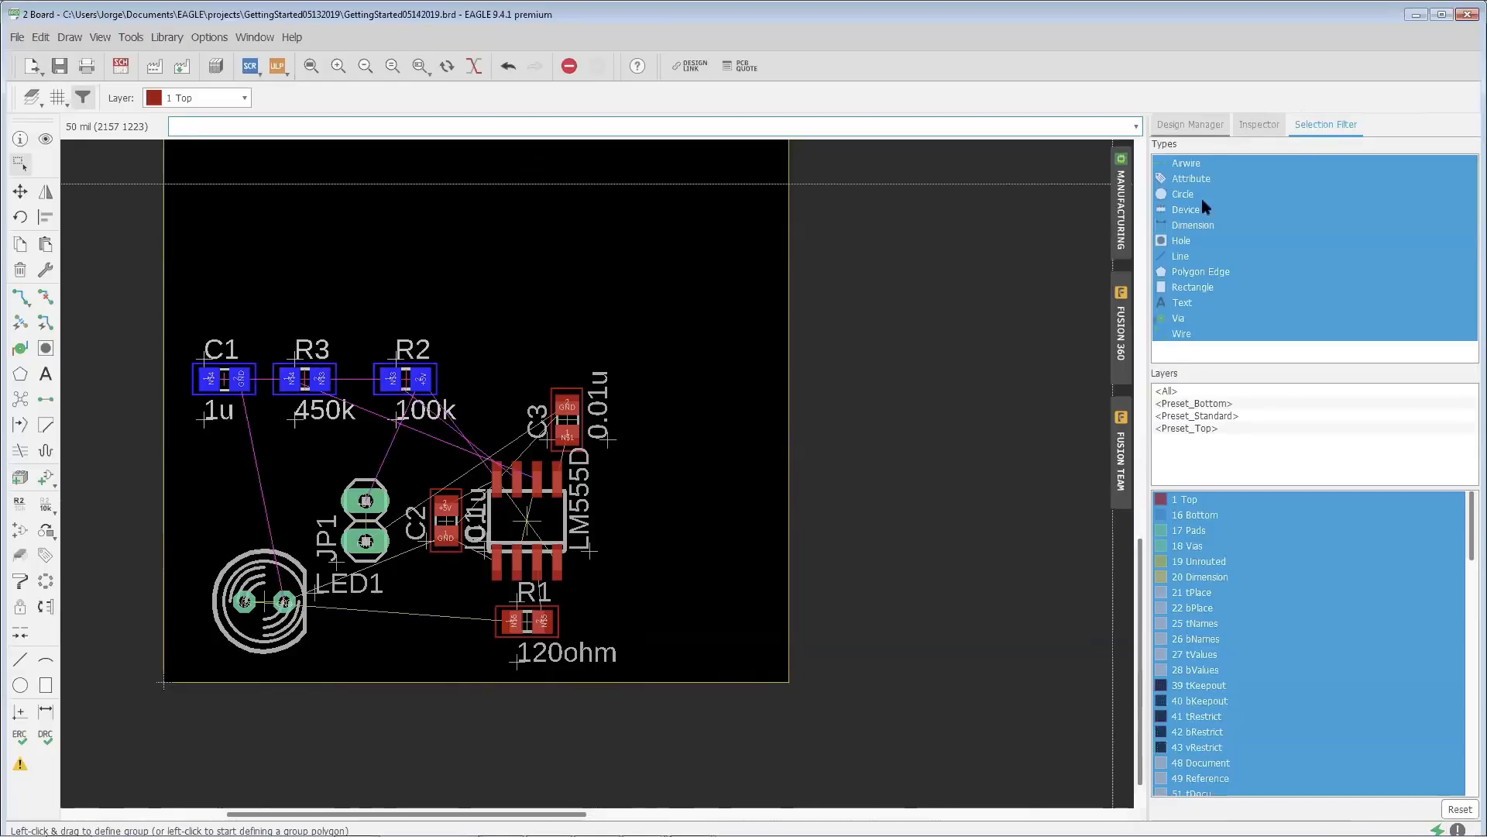
left_click(1256, 126)
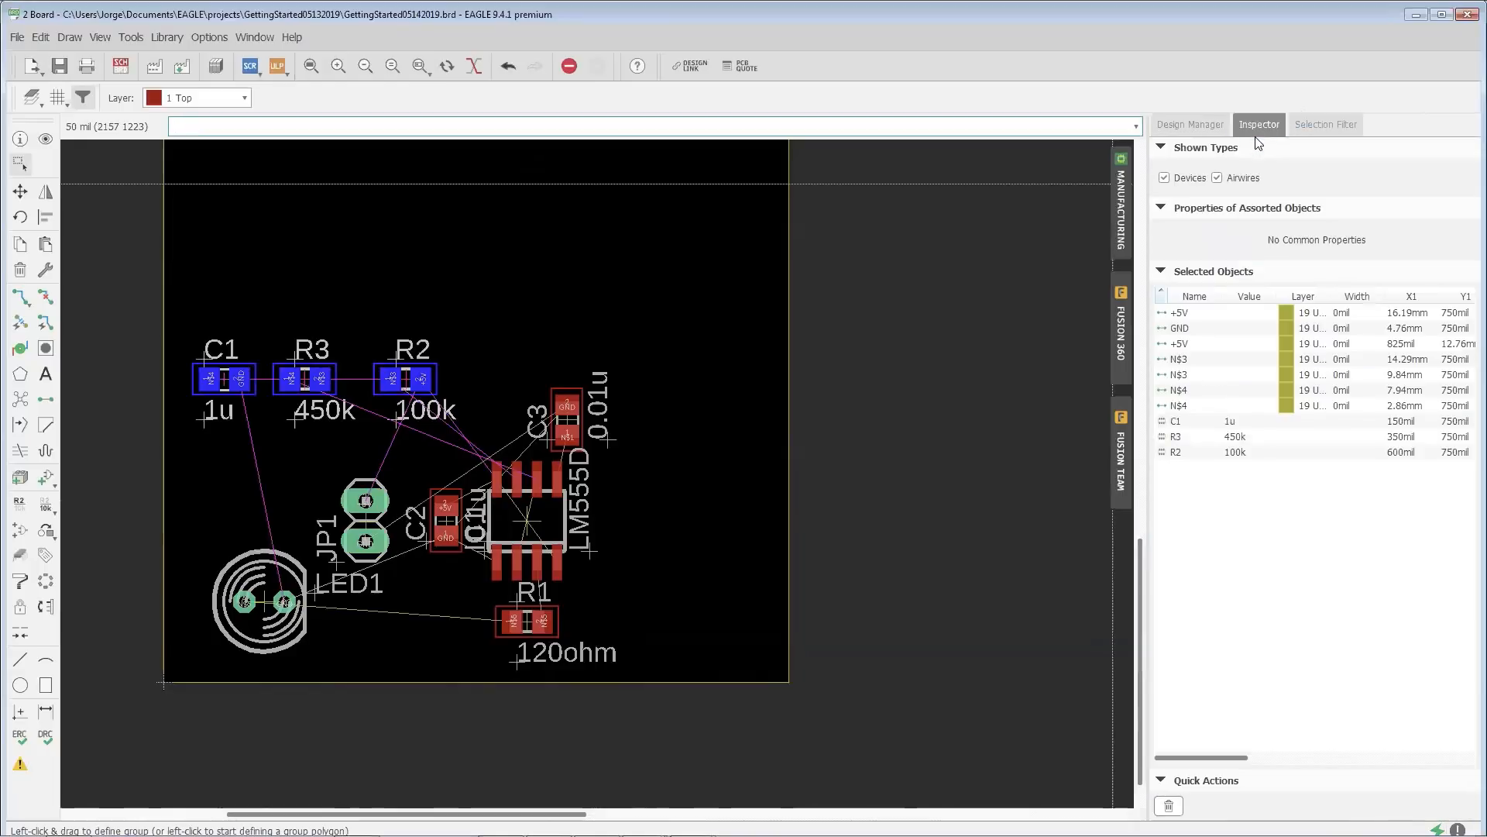
left_click(1216, 178)
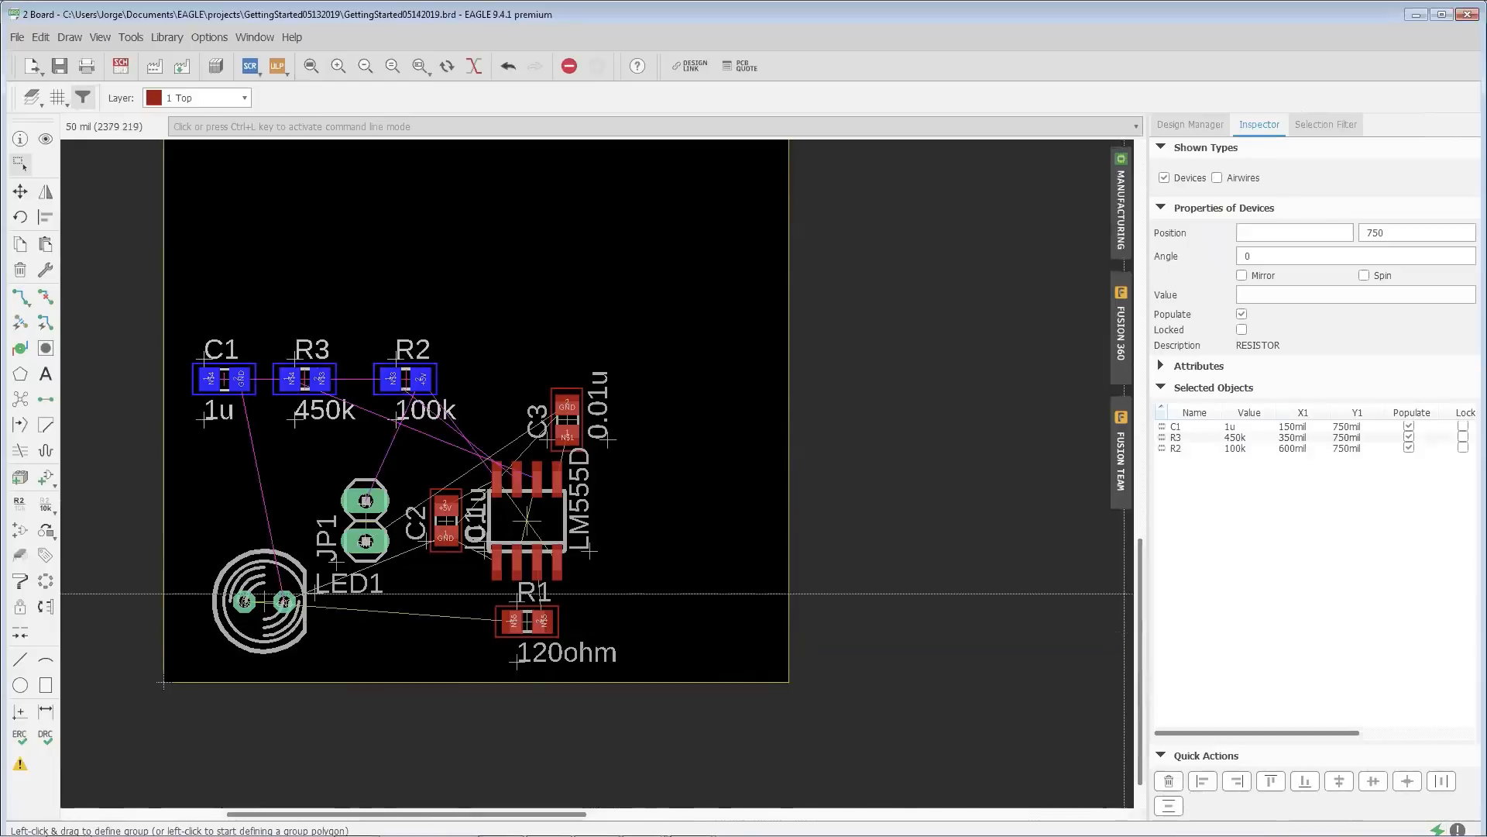
left_click(1315, 122)
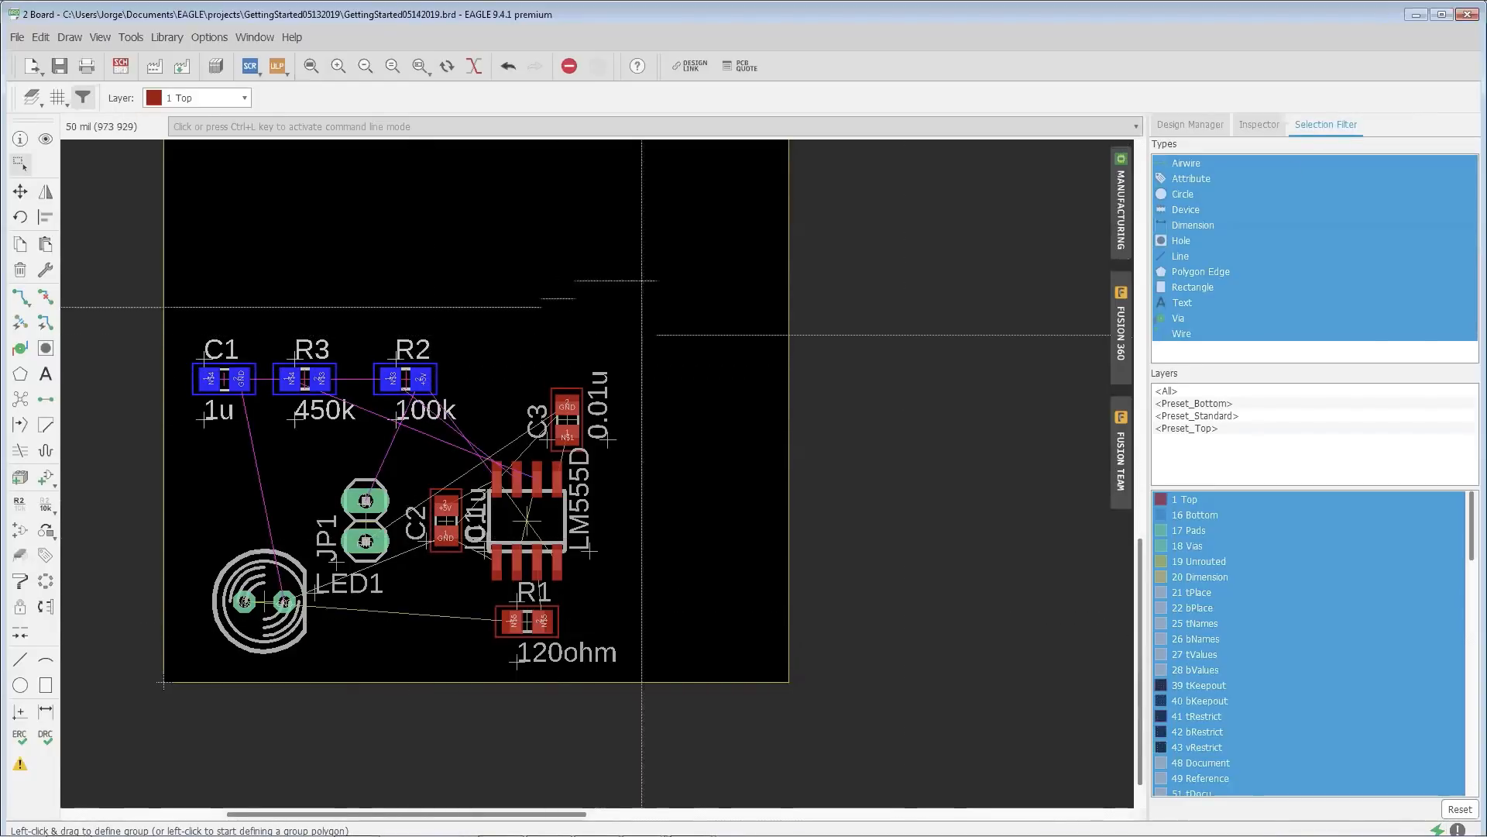
Step: Limit the selection filter to devices, select C1, R3 and R2 as a group, and show the group's properties
left_click(1193, 209)
left_click_drag(478, 274, 193, 432)
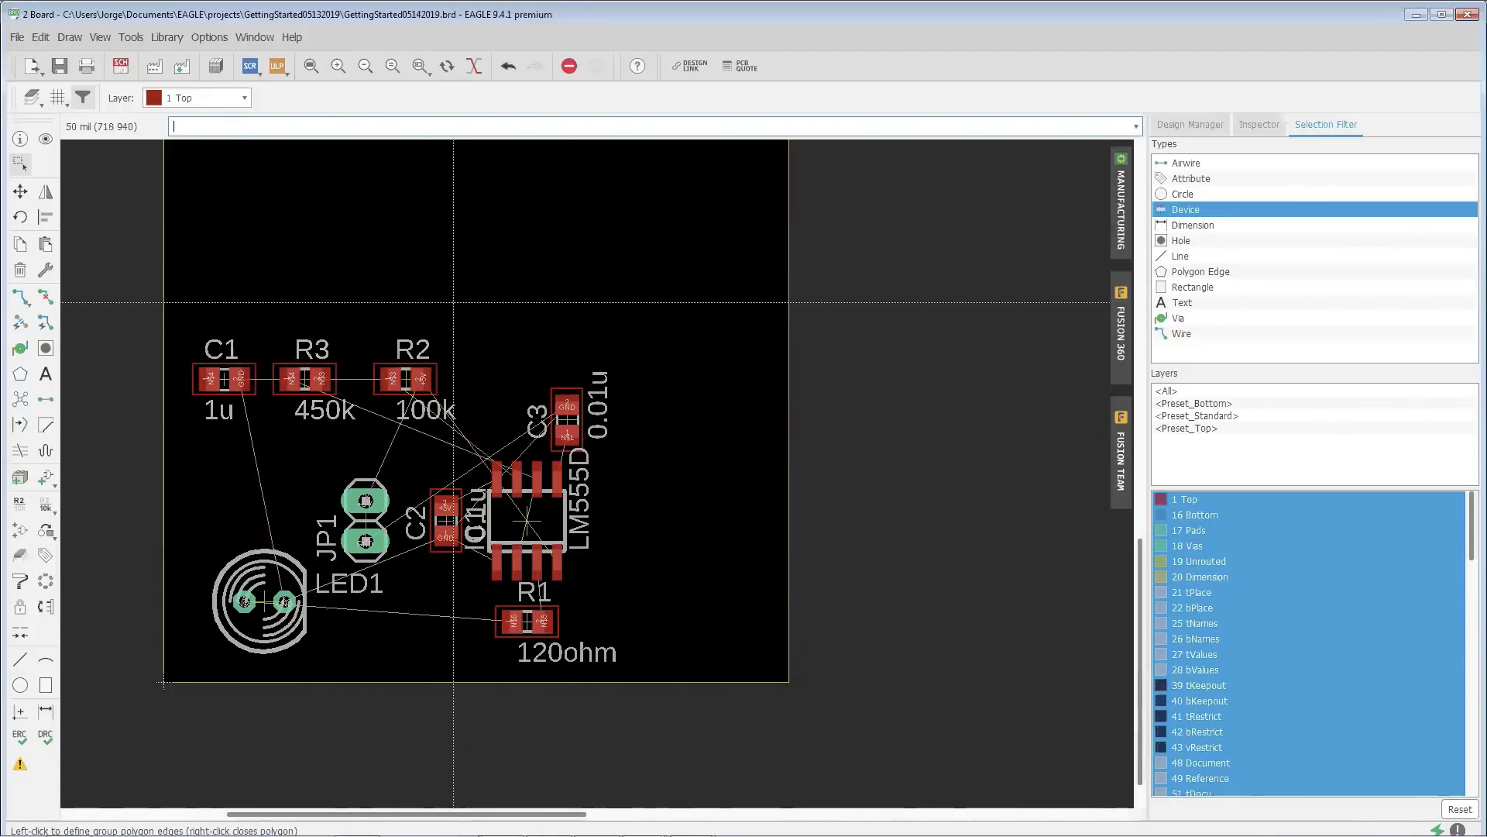
left_click_drag(465, 316, 183, 423)
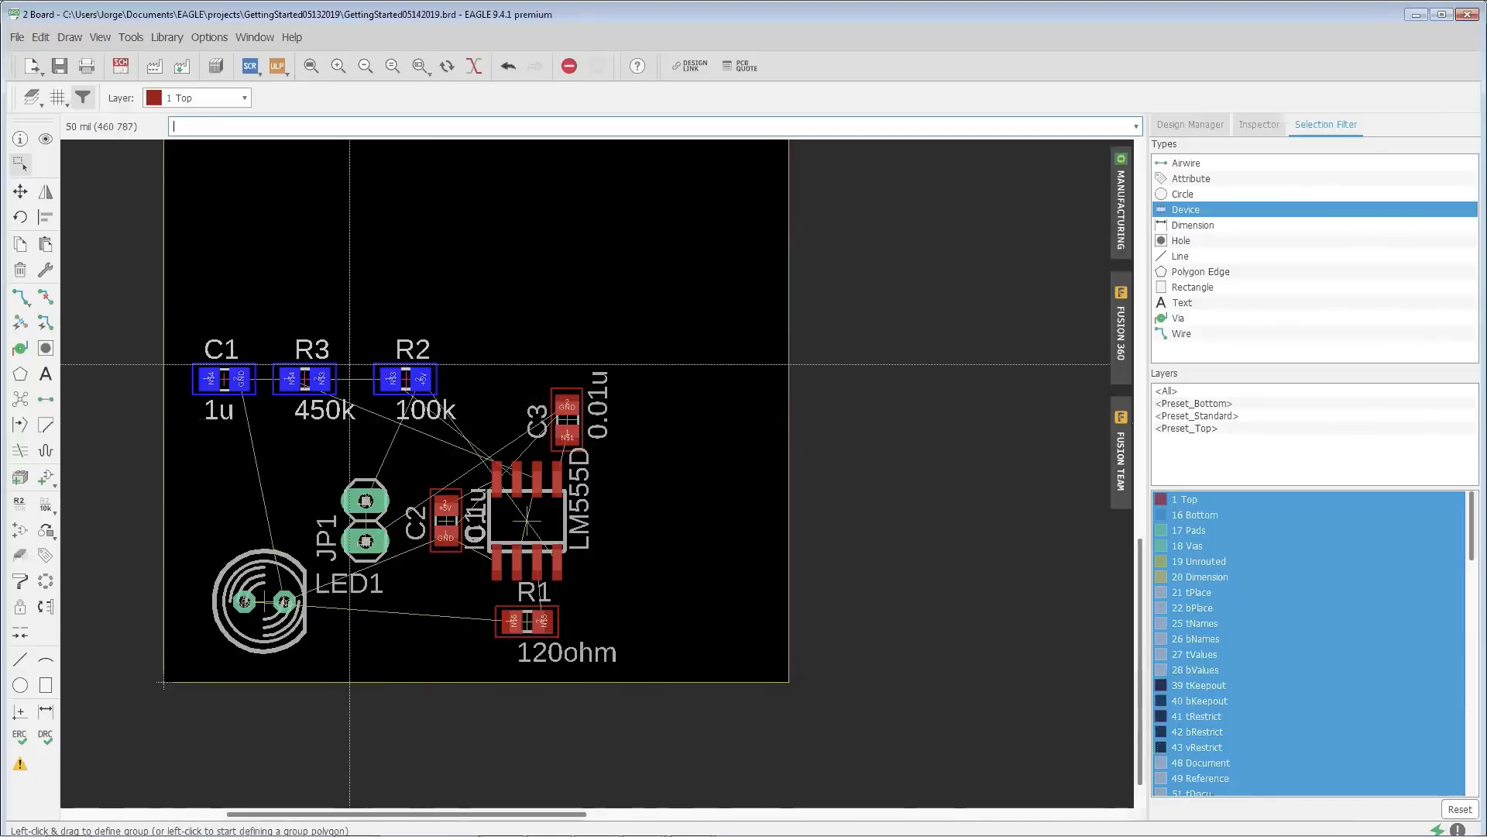
left_click(1259, 125)
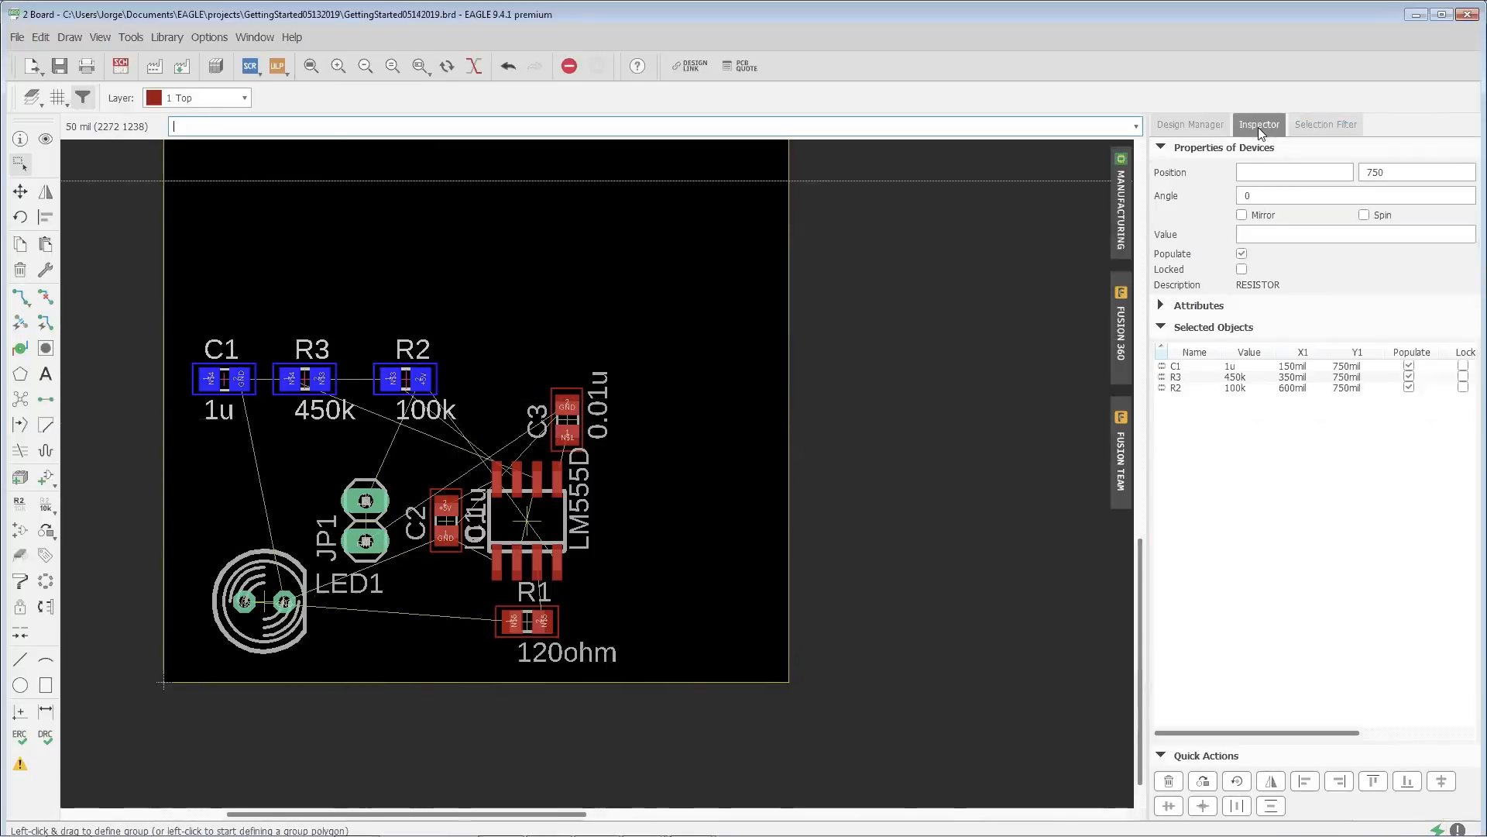
Step: Try rotating C1, R3 and R2 individually, and as one group around R3 in 90-degree steps through a full turn
left_click(1239, 780)
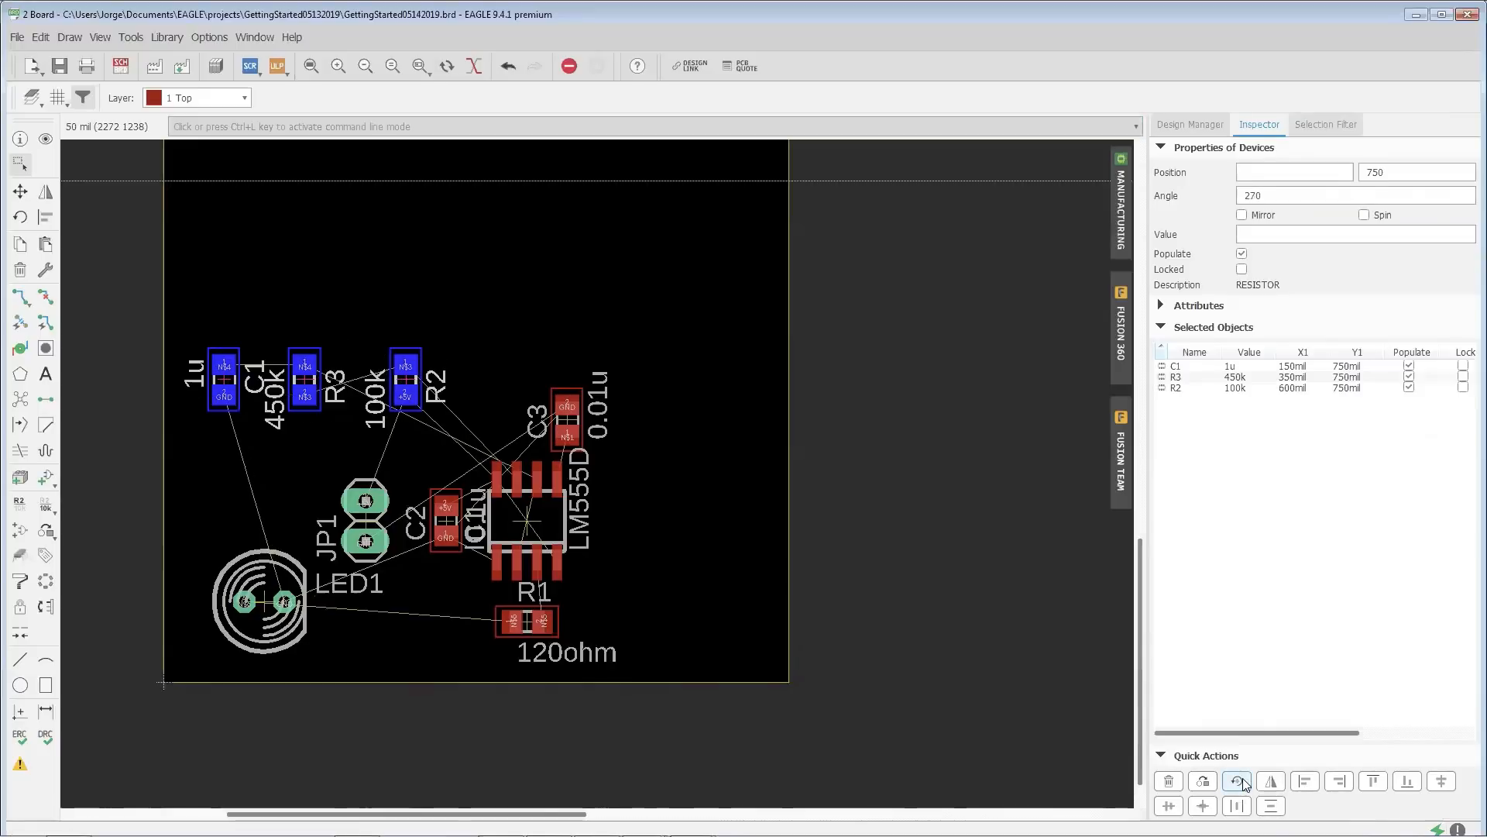
left_click(1239, 781)
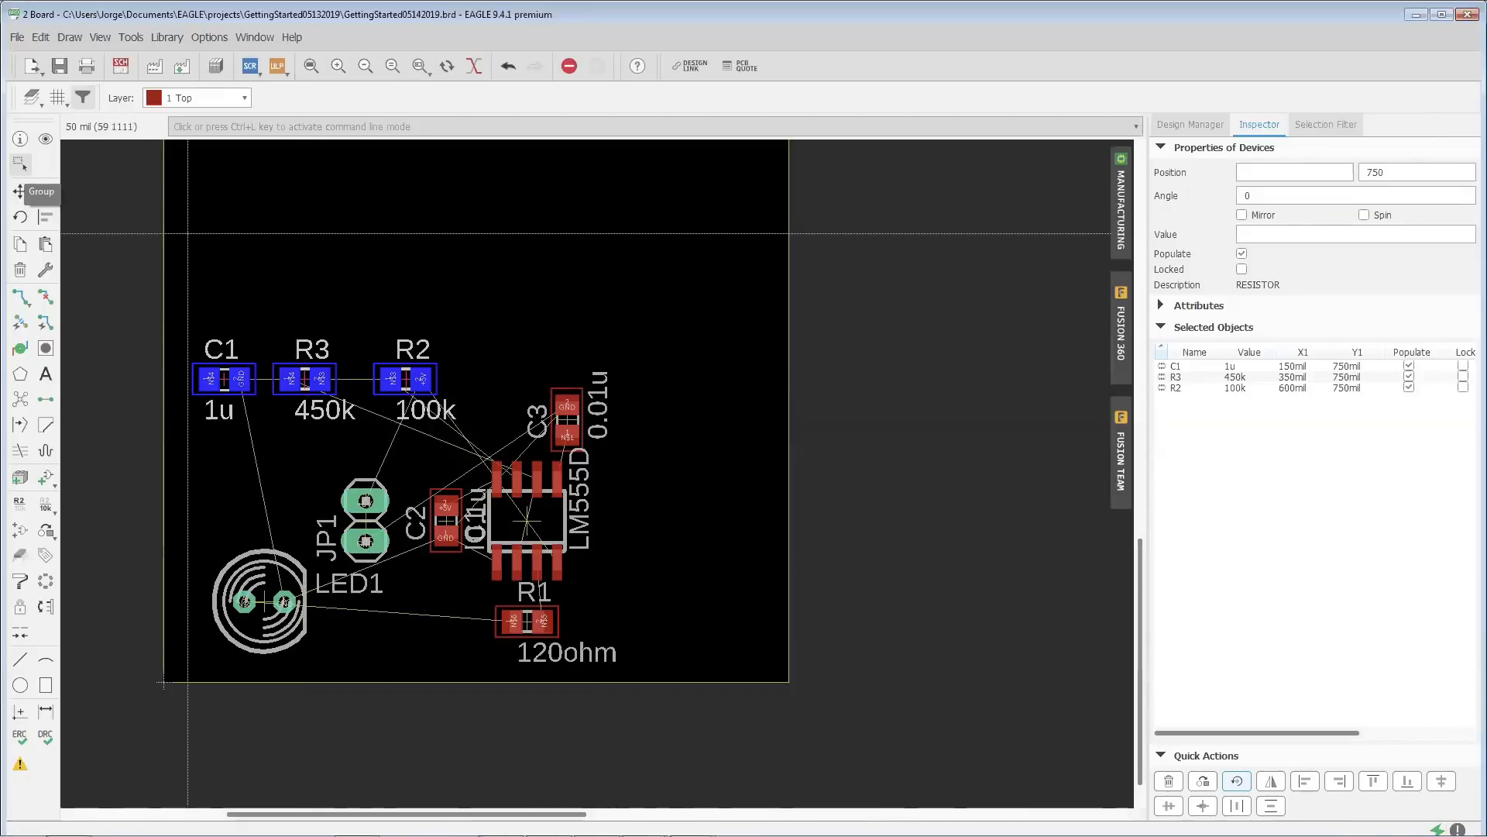
left_click(20, 217)
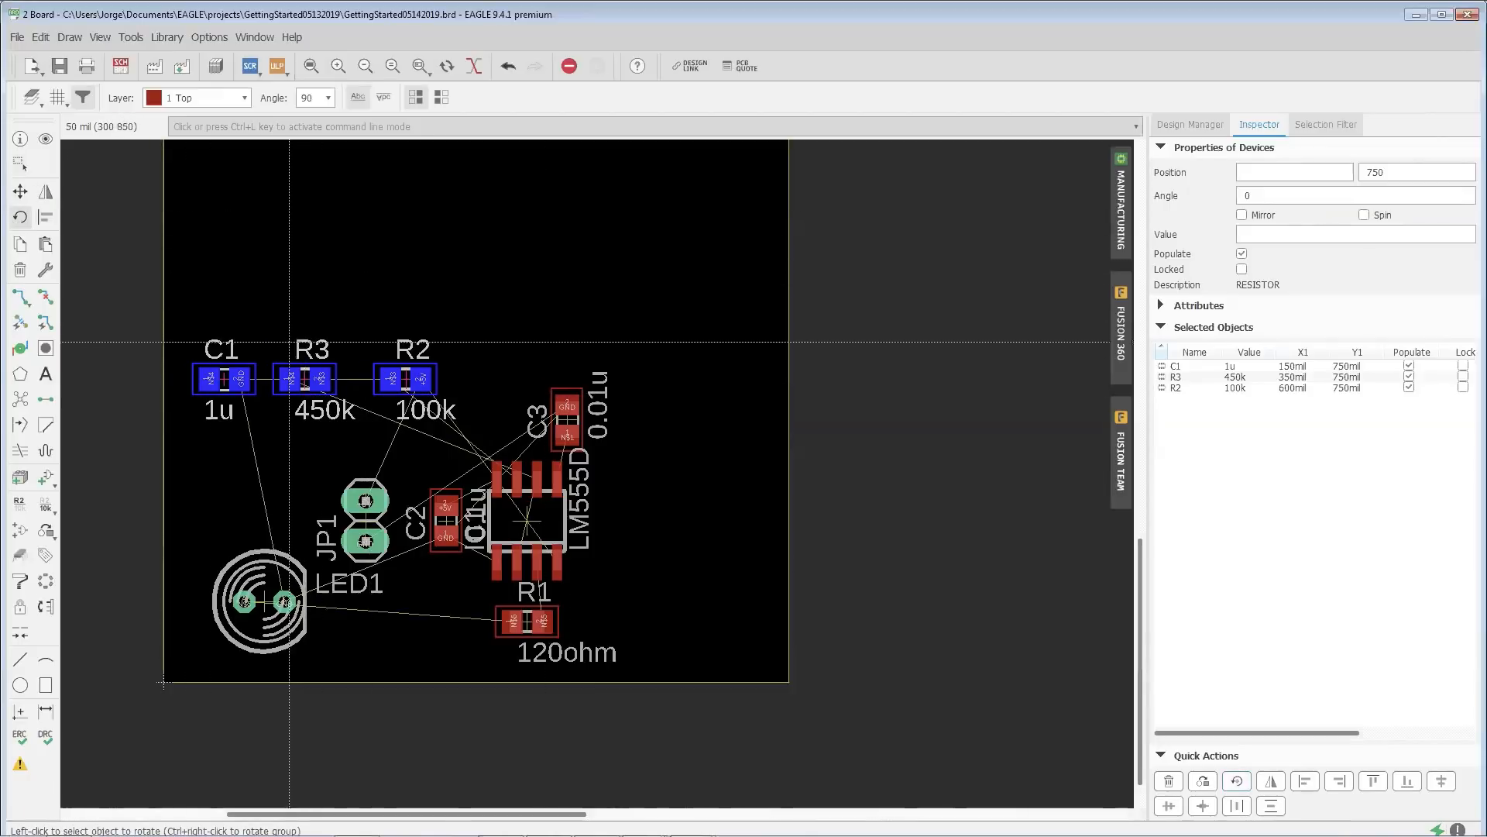
right_click(306, 378, "ctrl")
right_click(306, 378, "ctrl")
right_click(306, 378, "ctrl")
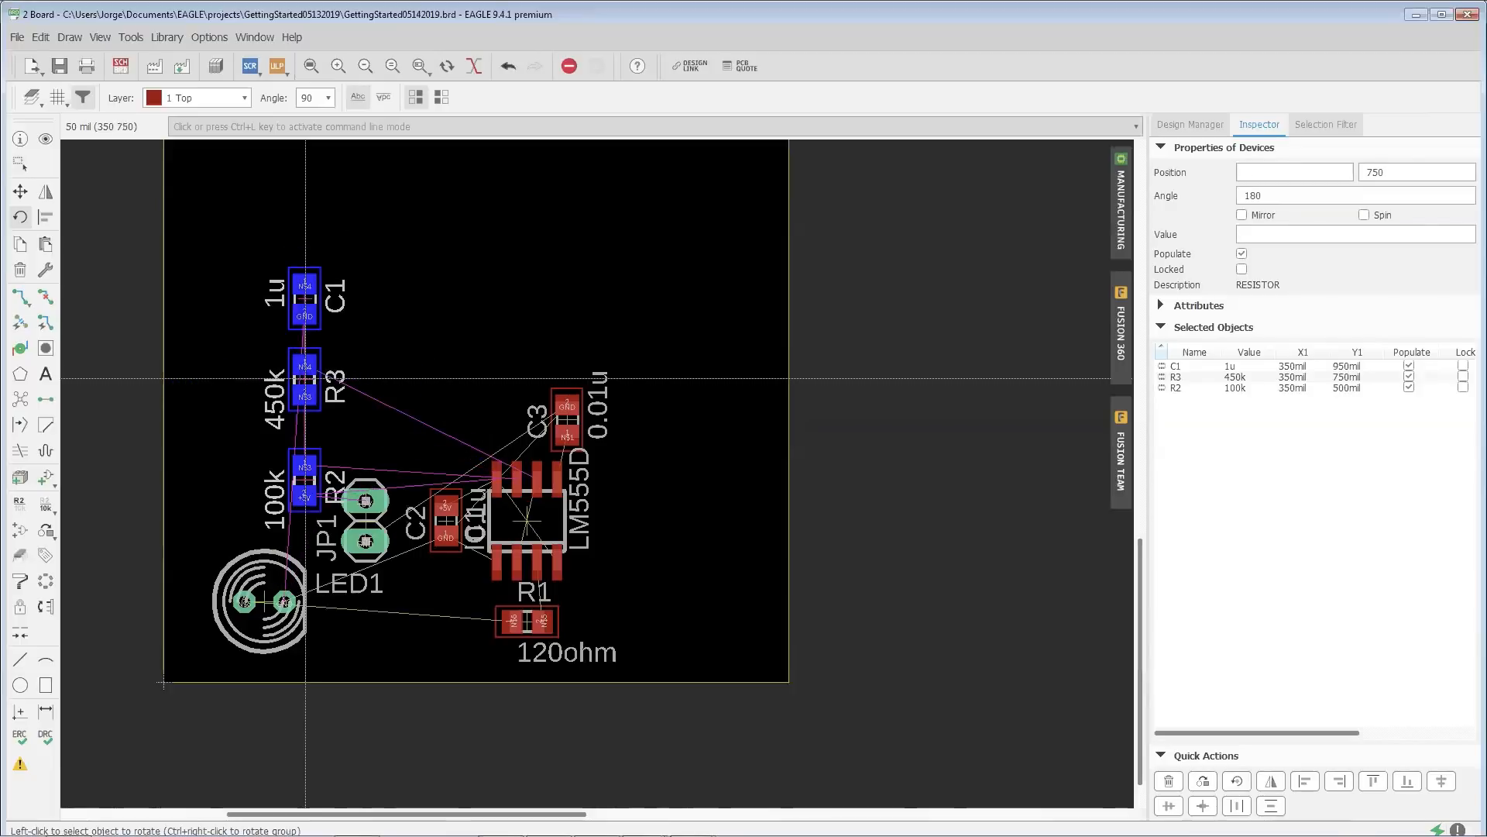
right_click(306, 378, "ctrl")
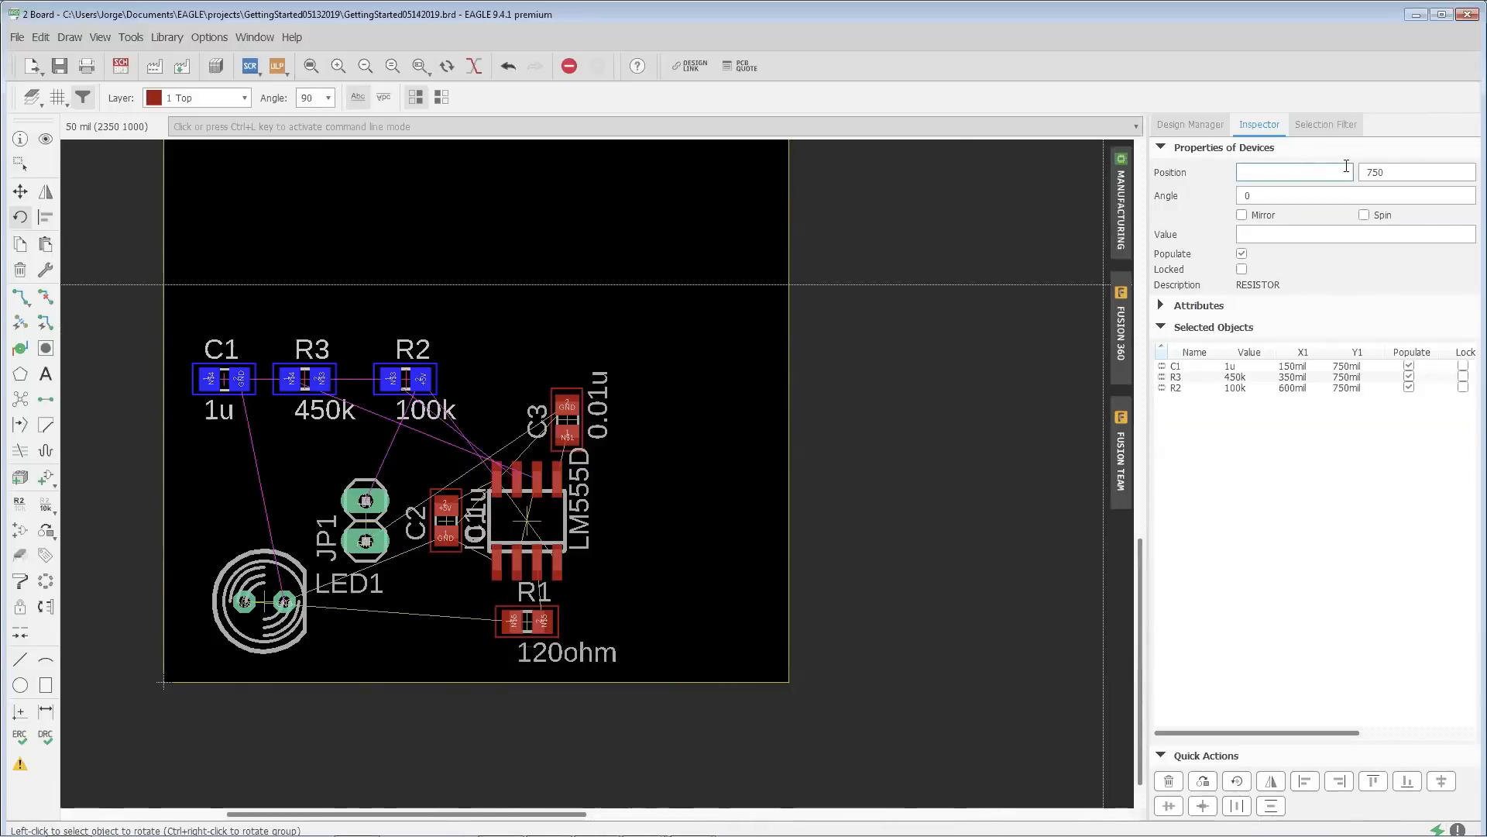
Step: Set the shared Y position of C1, R3 and R2 to 1000 mil
left_click(1301, 171)
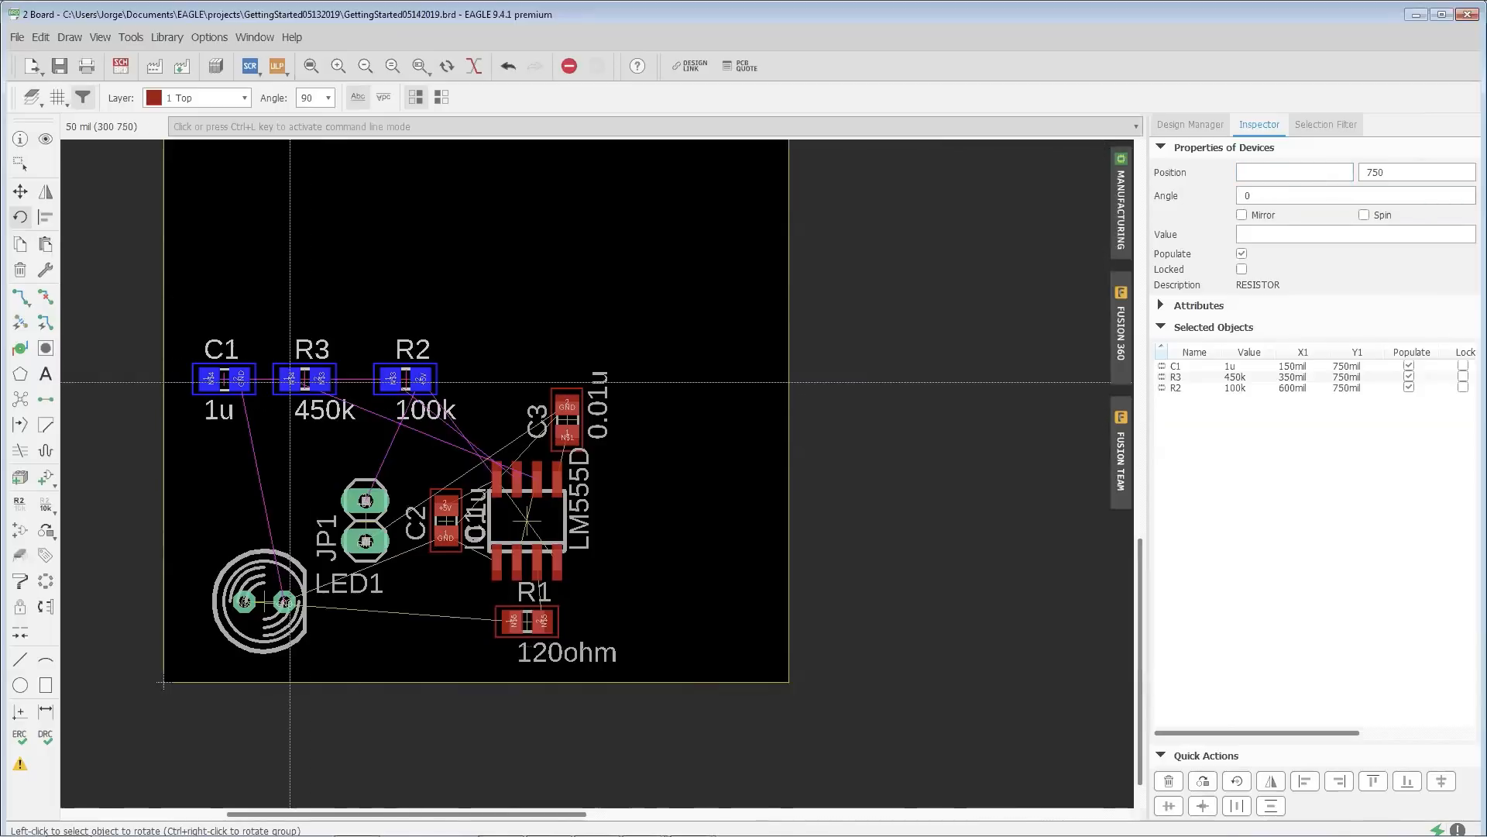
left_click(1394, 172)
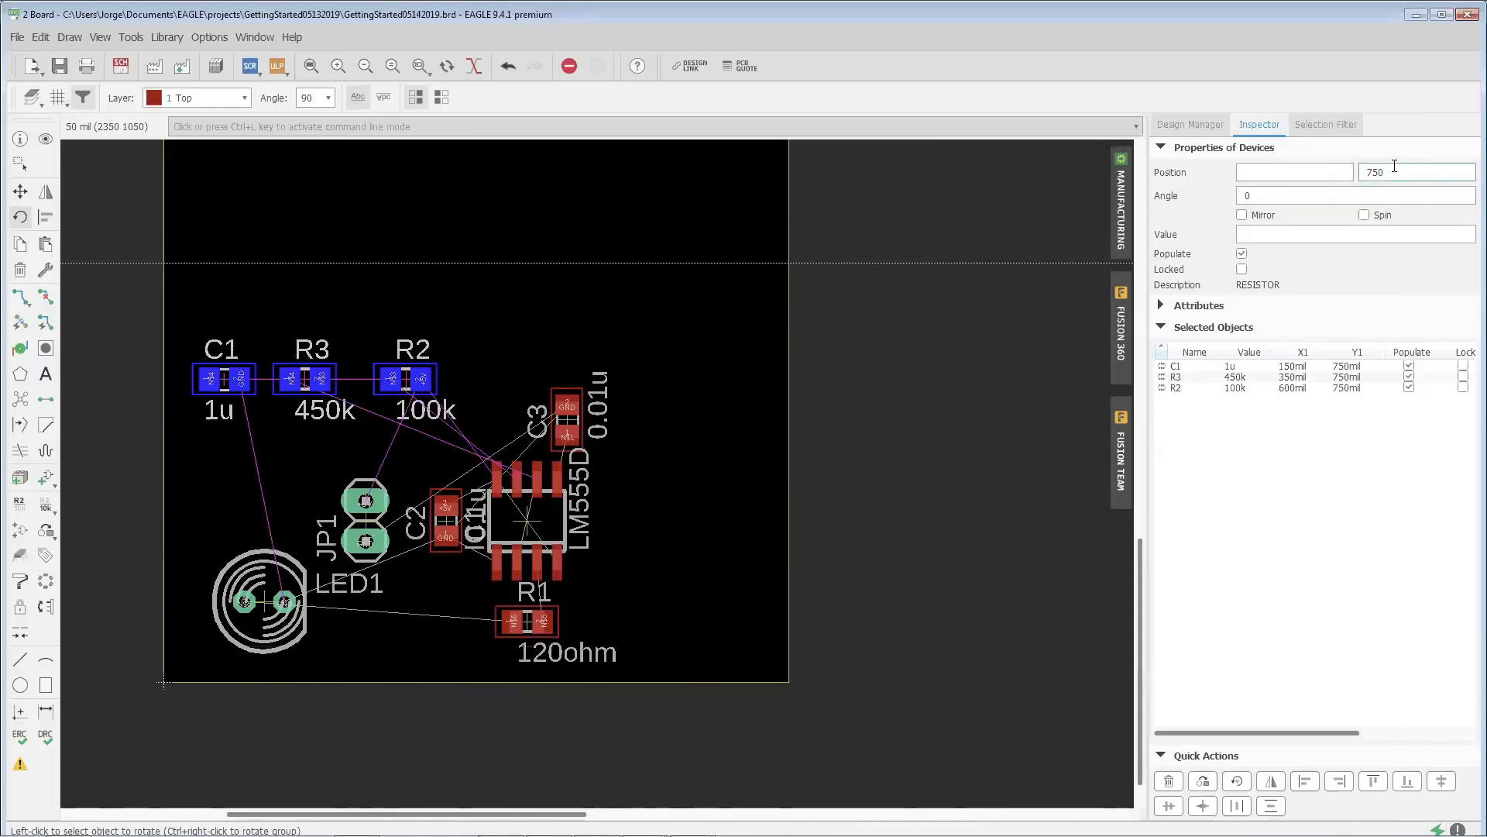
left_click_drag(1395, 172, 1352, 165)
type("1000")
key("Return")
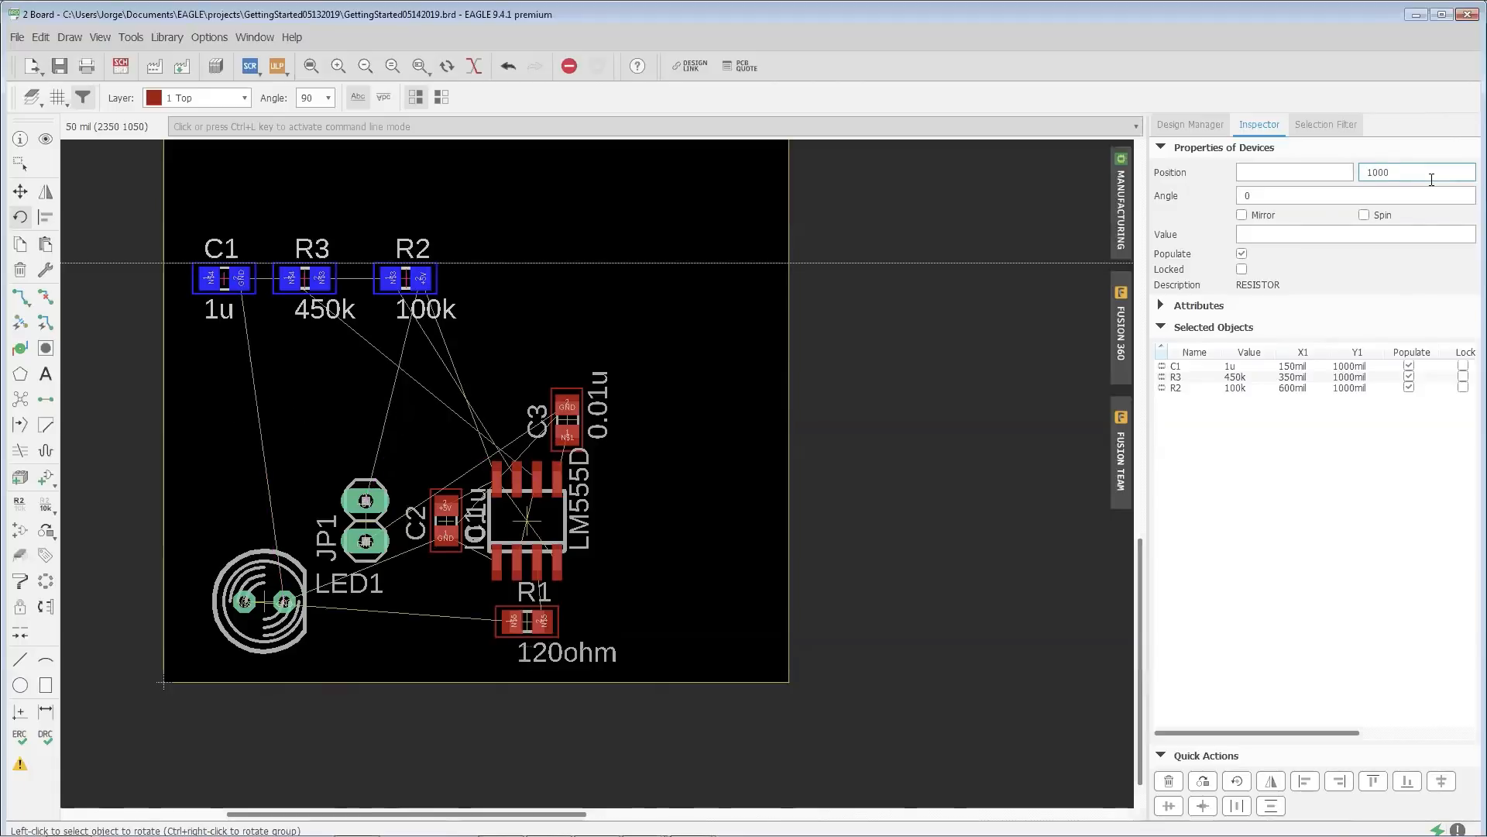
Step: Set the shared Y position of C1, R3 and R2 to 500 mil
double_click(1407, 174)
type("7")
type("500")
key("Return")
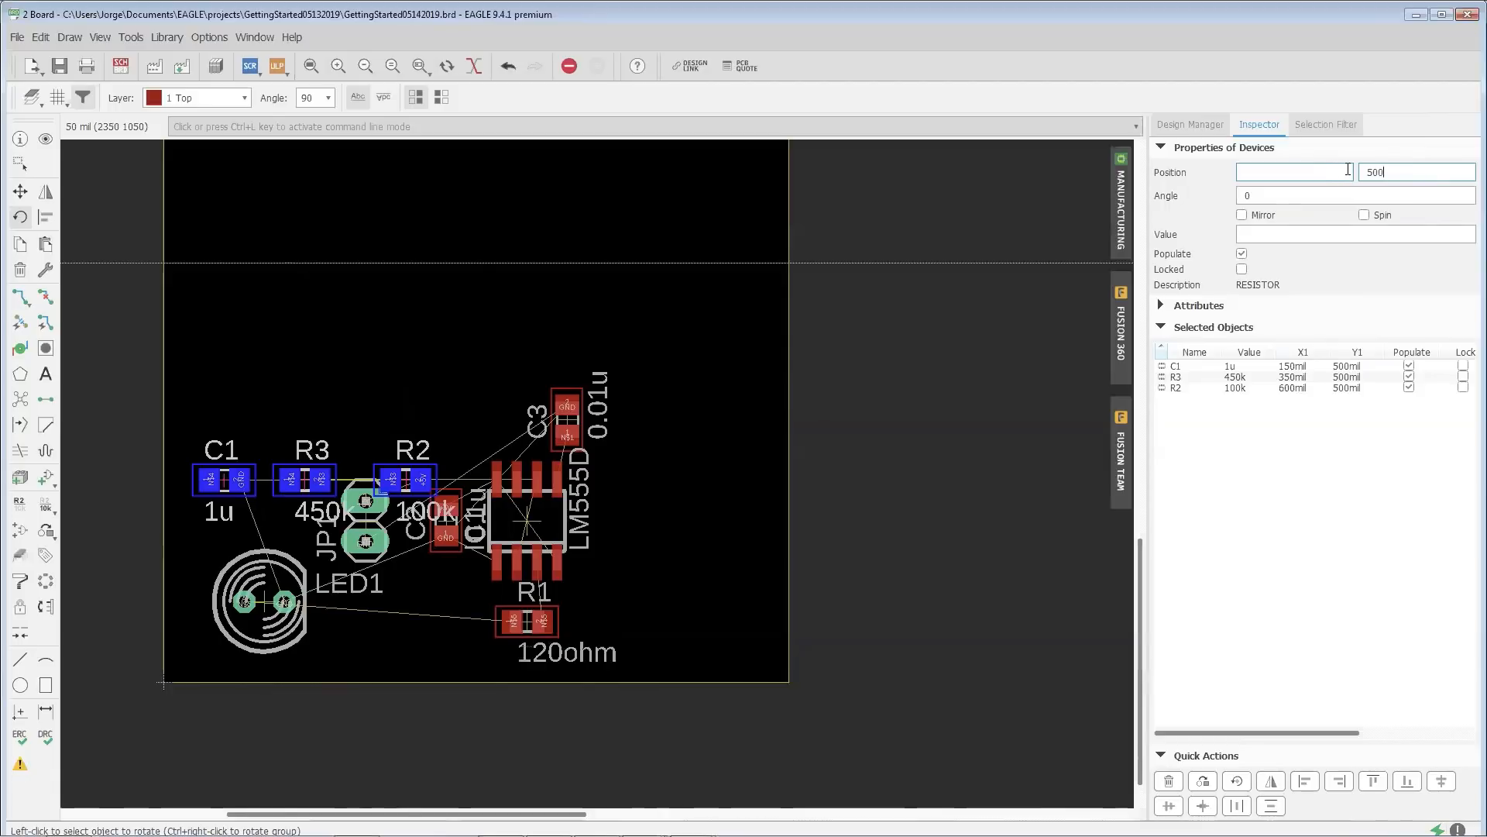
Step: Set the Y position of C1, R3 and R2 to 750 mil and clear the group selection
key("BackSpace")
key("BackSpace")
key("BackSpace")
type("750")
key("Return")
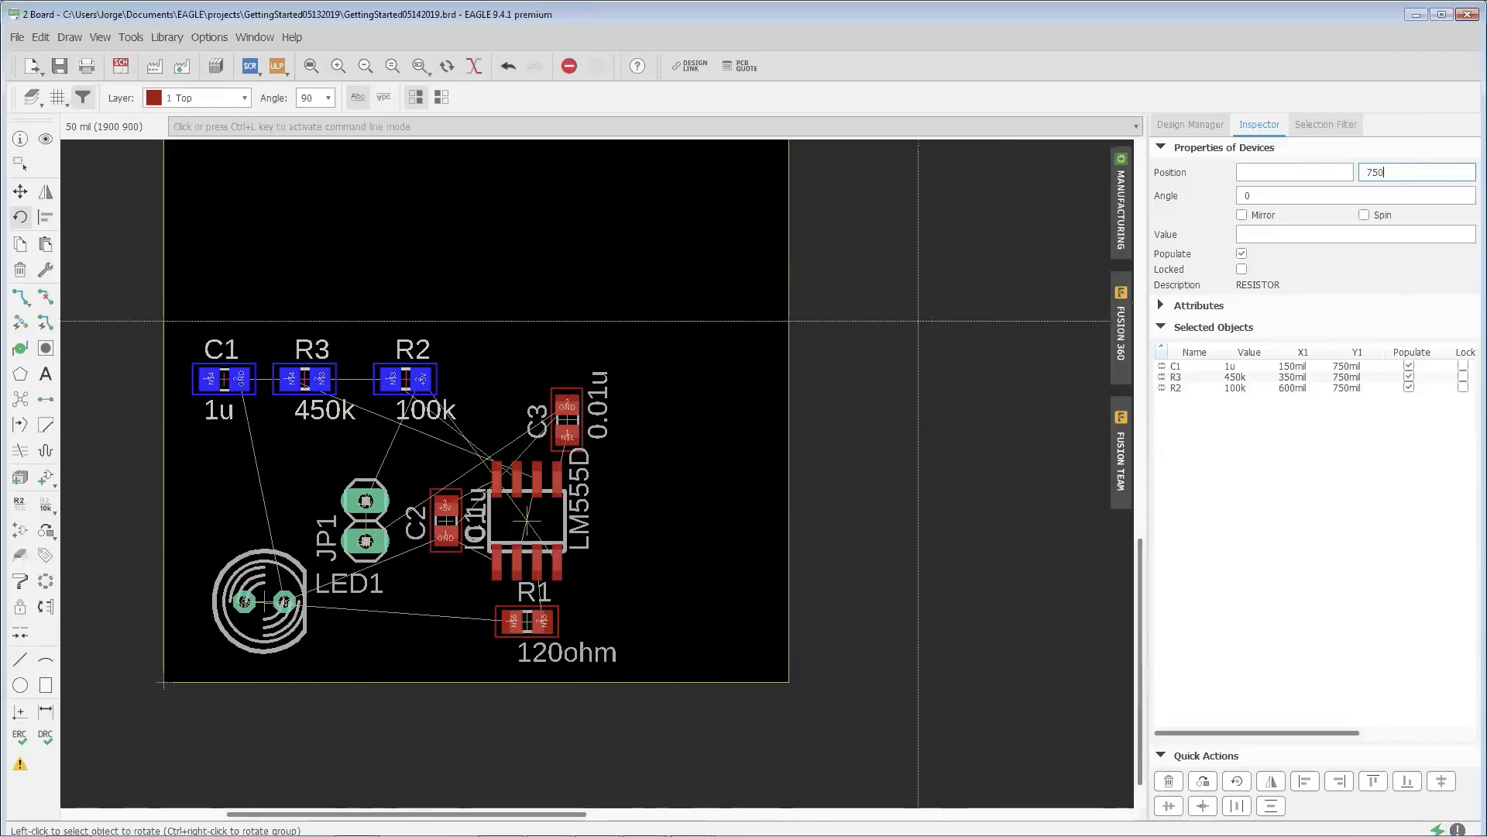
left_click(567, 311)
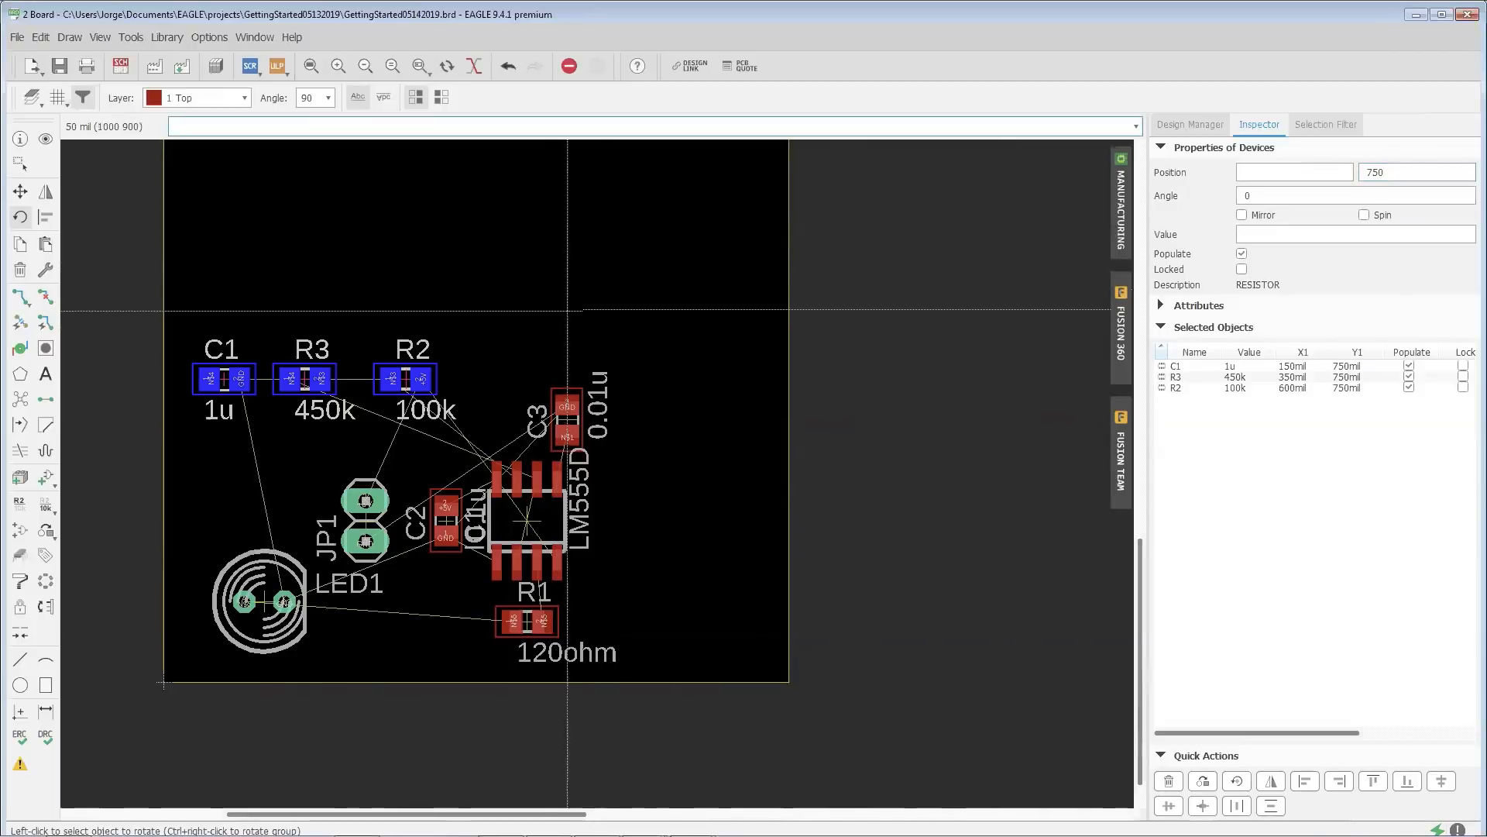
key("Escape")
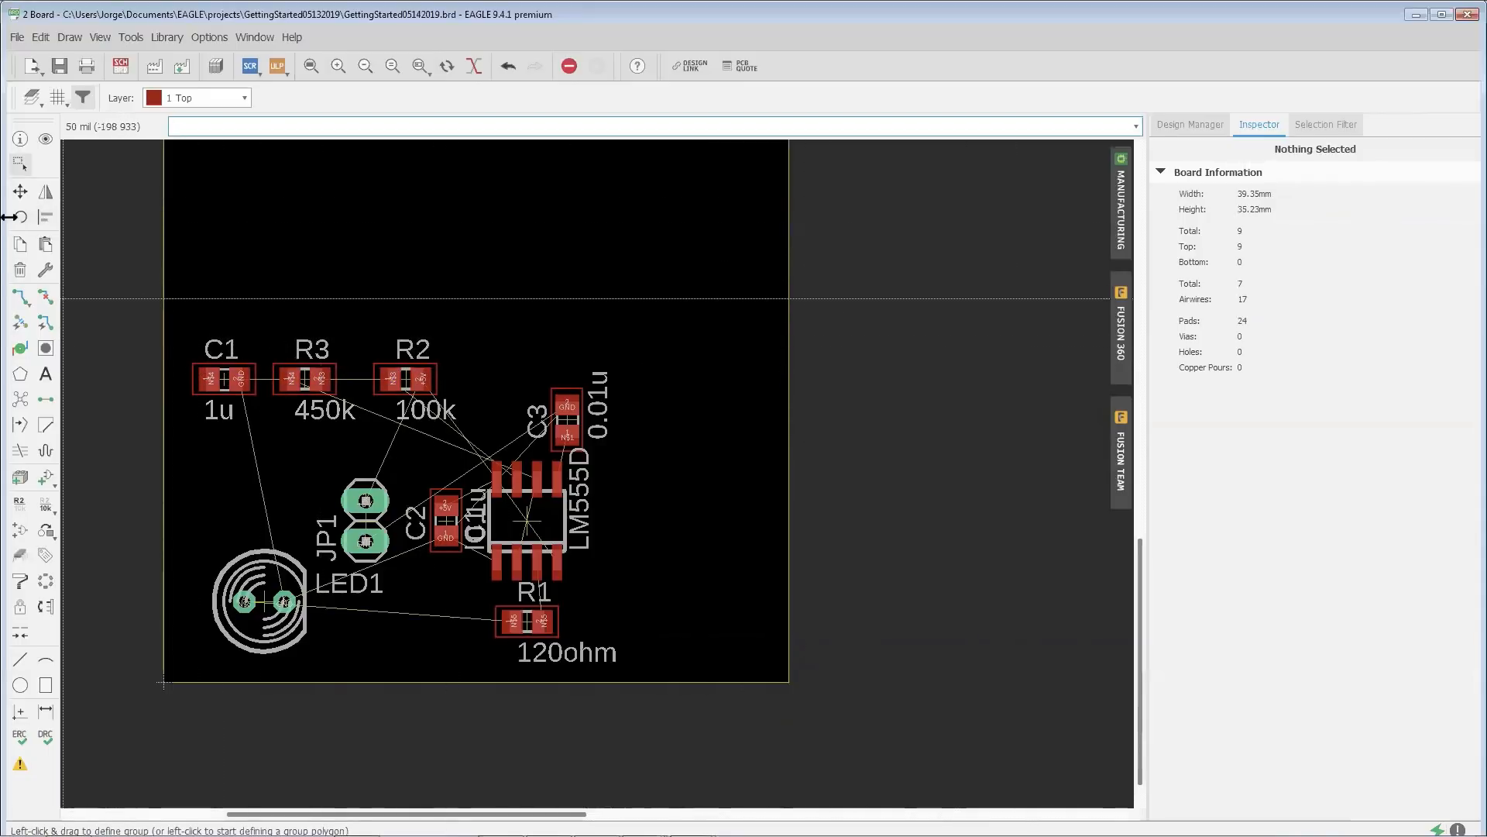
Step: Stagger R3 at 350, 950 mil and R2 at 650, 1100 mil, and select both together with C1 as a group
left_click_drag(465, 323, 300, 300)
left_click(408, 299)
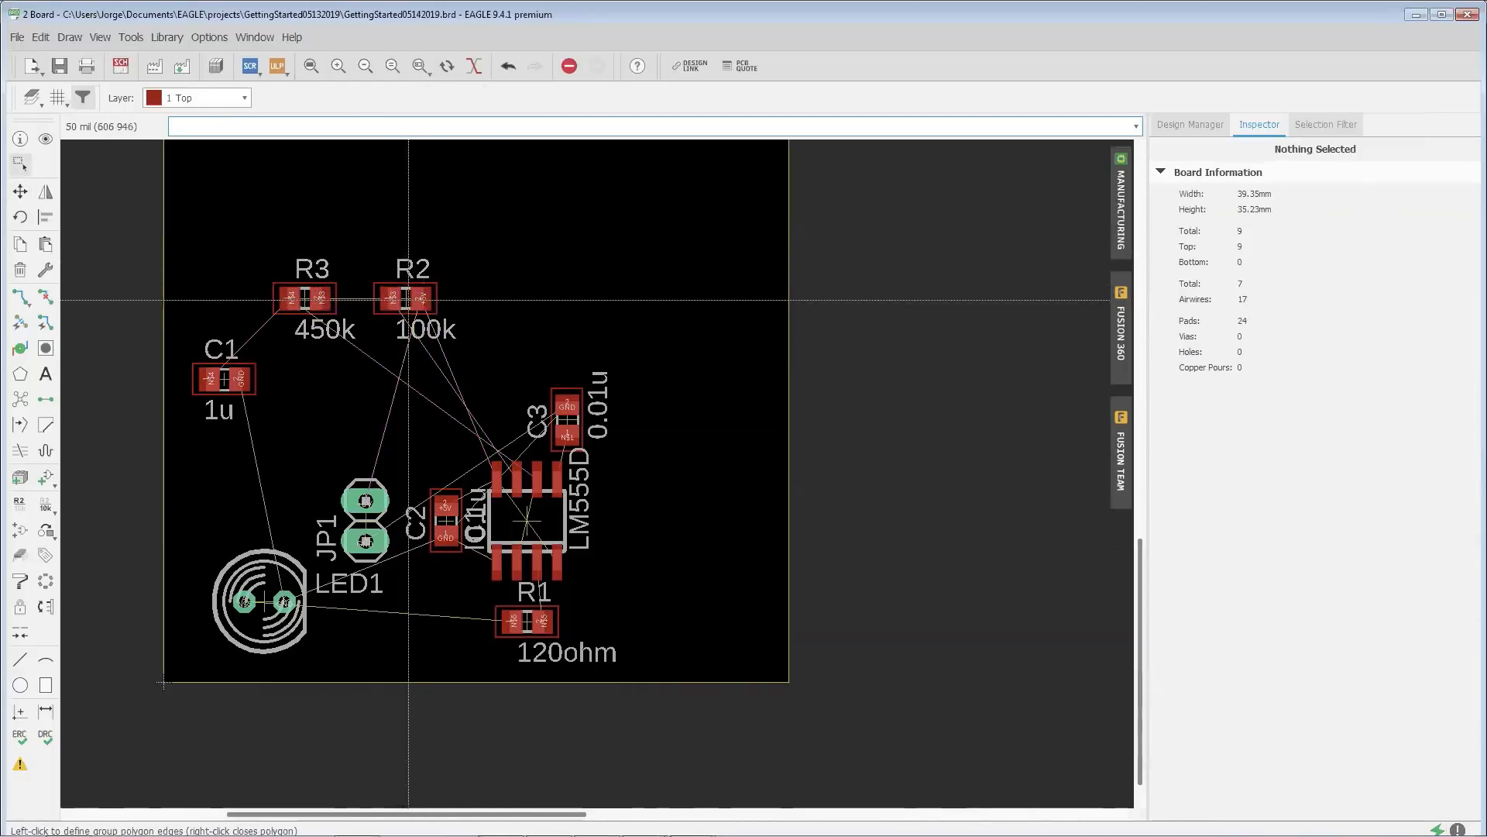
left_click_drag(419, 299, 439, 238)
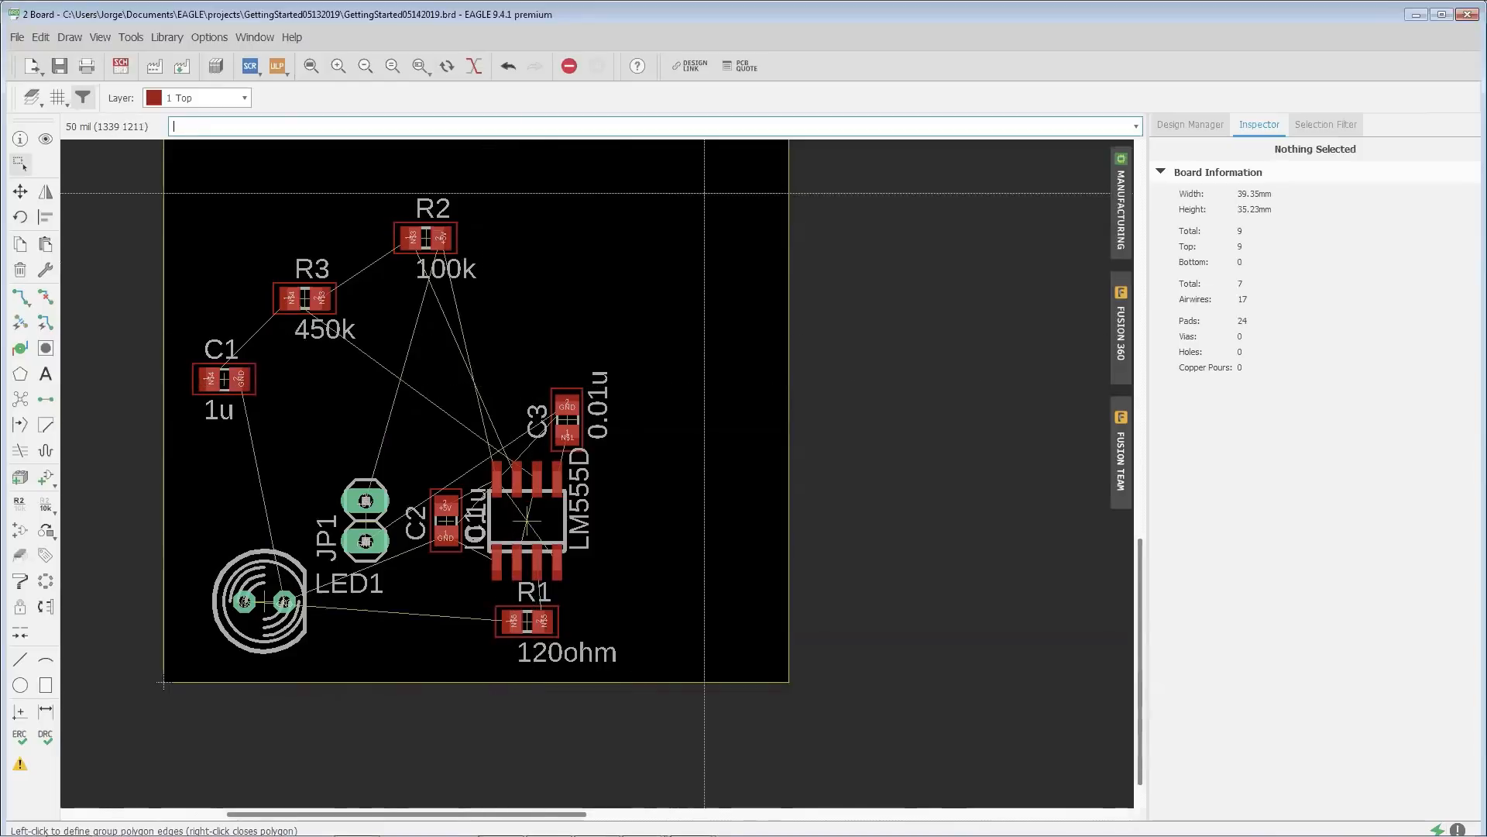
left_click_drag(532, 178, 200, 406)
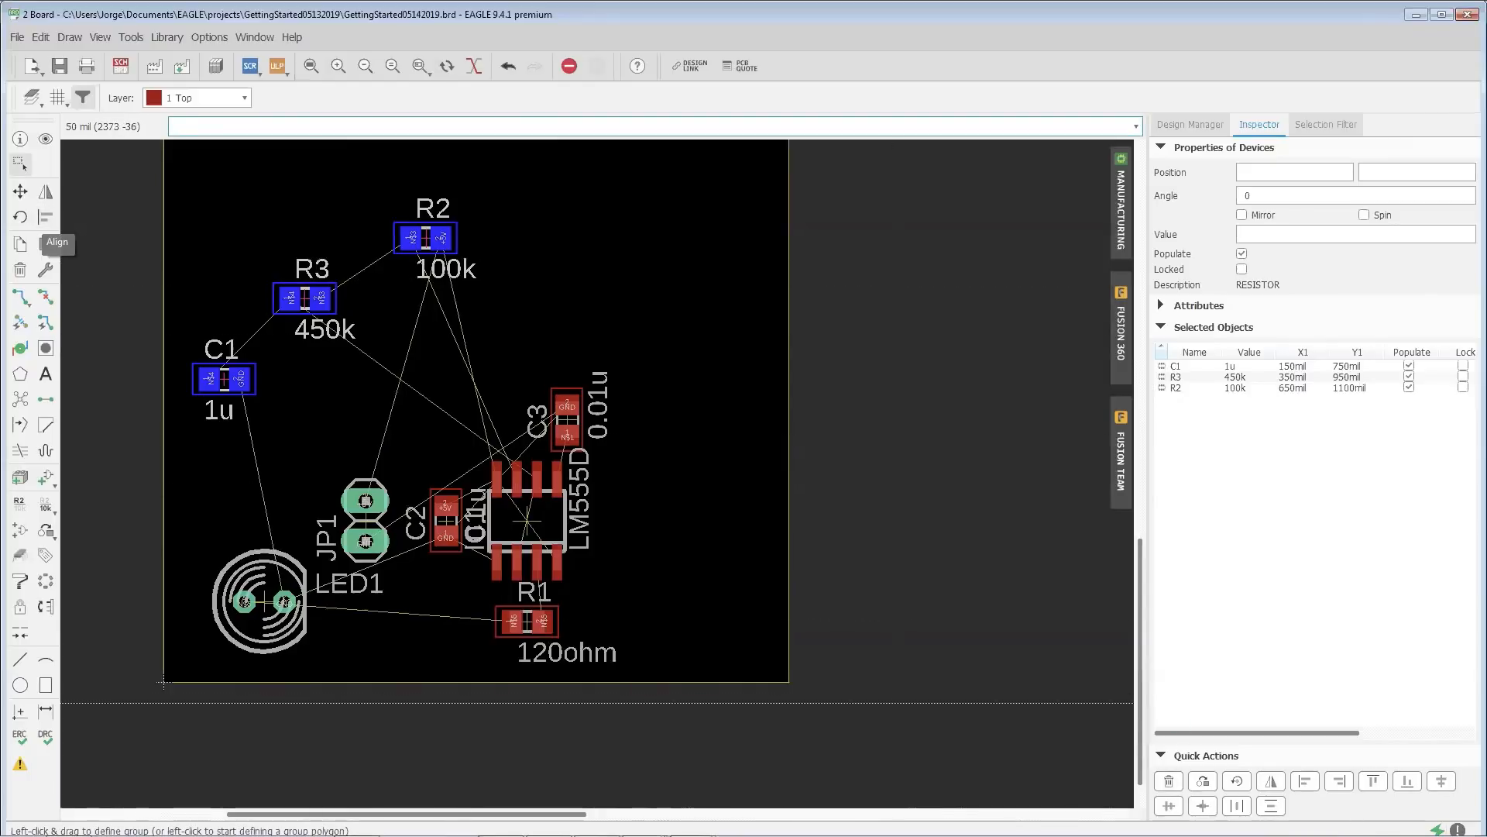
Step: Try aligning the left edges and the right edges of C1, R3 and R2, undoing each alignment
left_click(1308, 784)
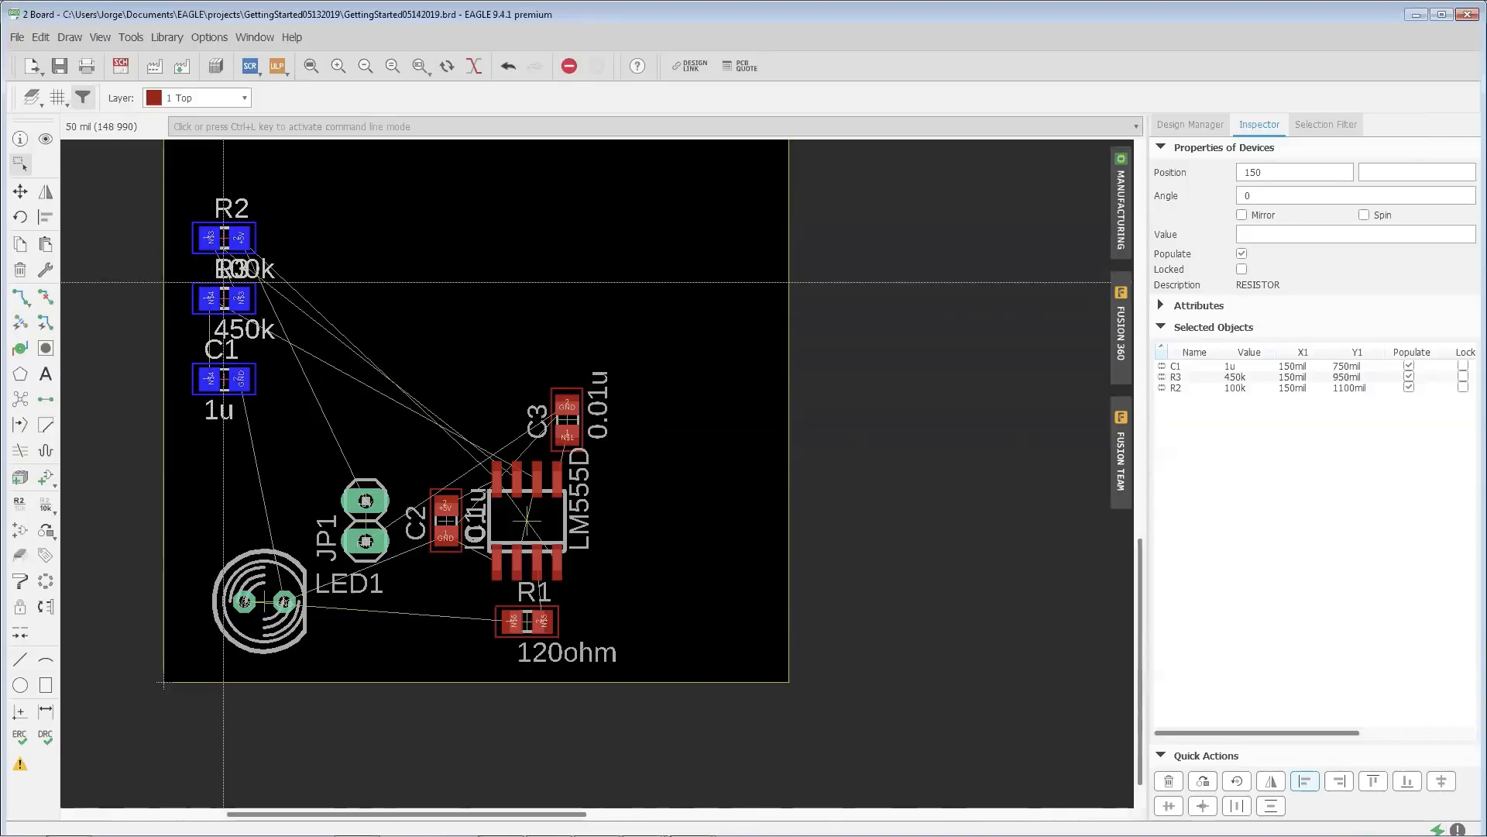
key("ctrl+z")
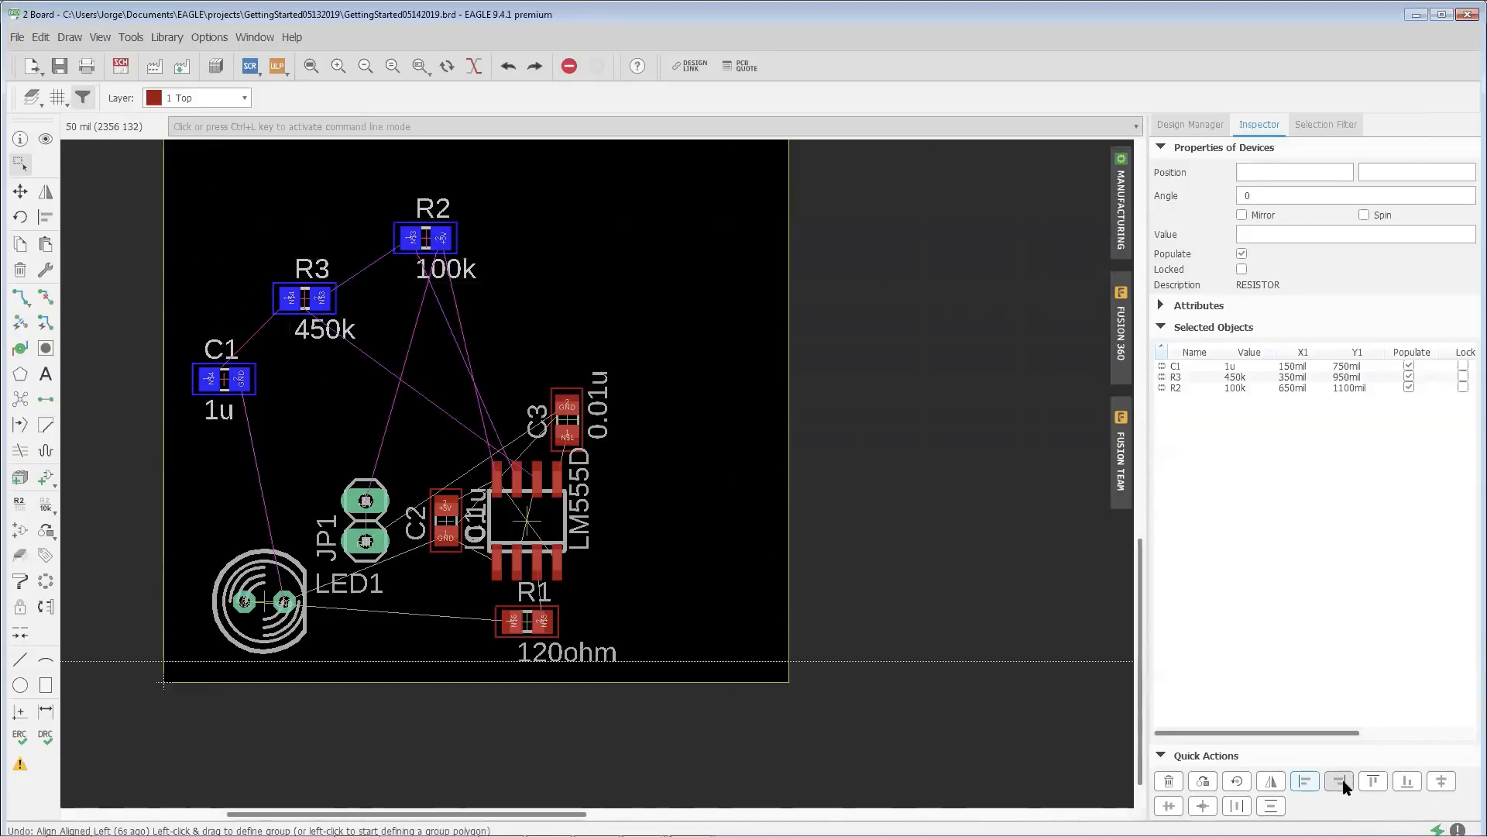
left_click(1343, 784)
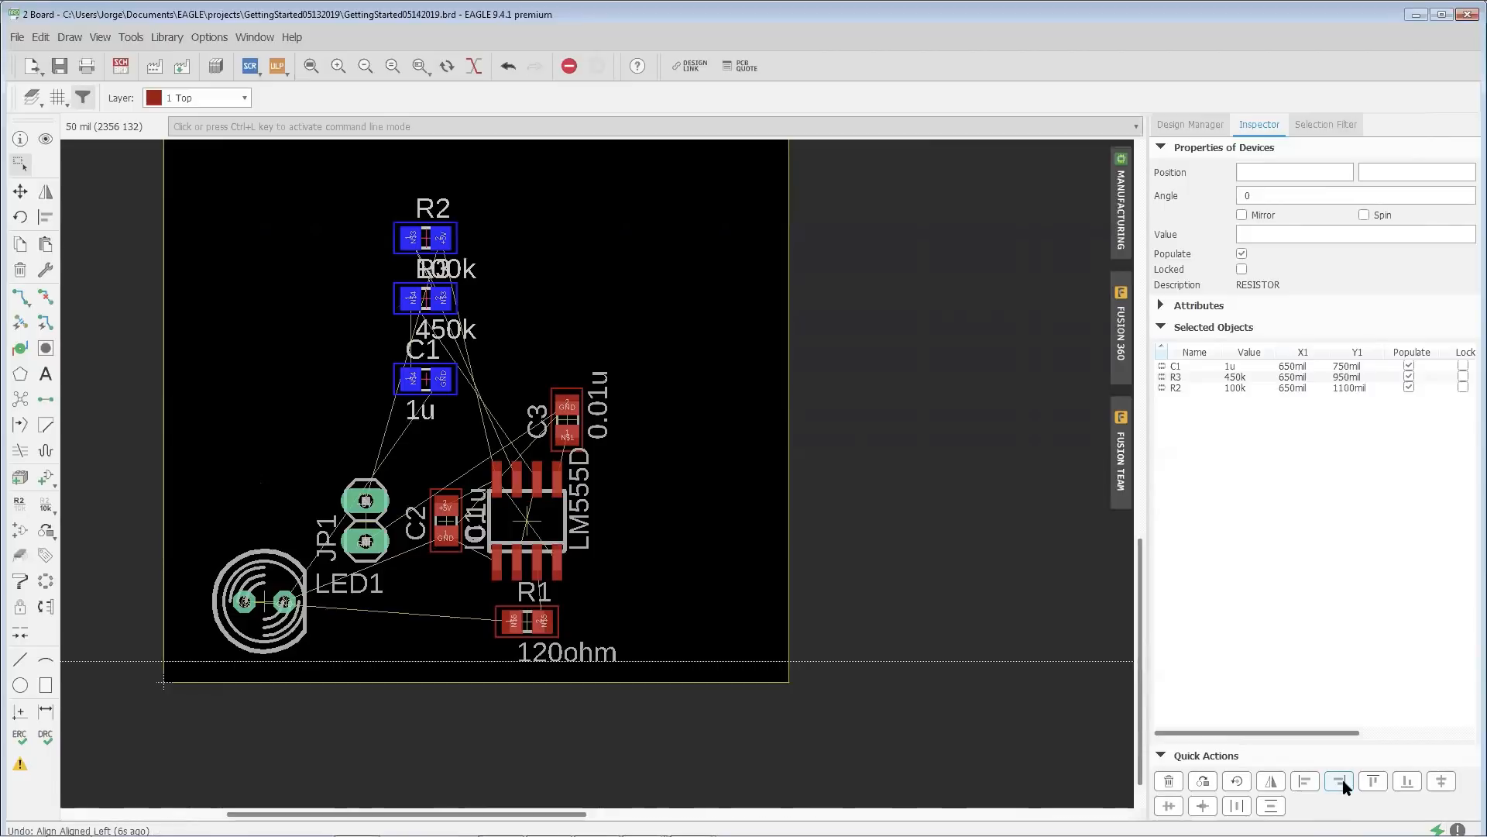
key("ctrl+z")
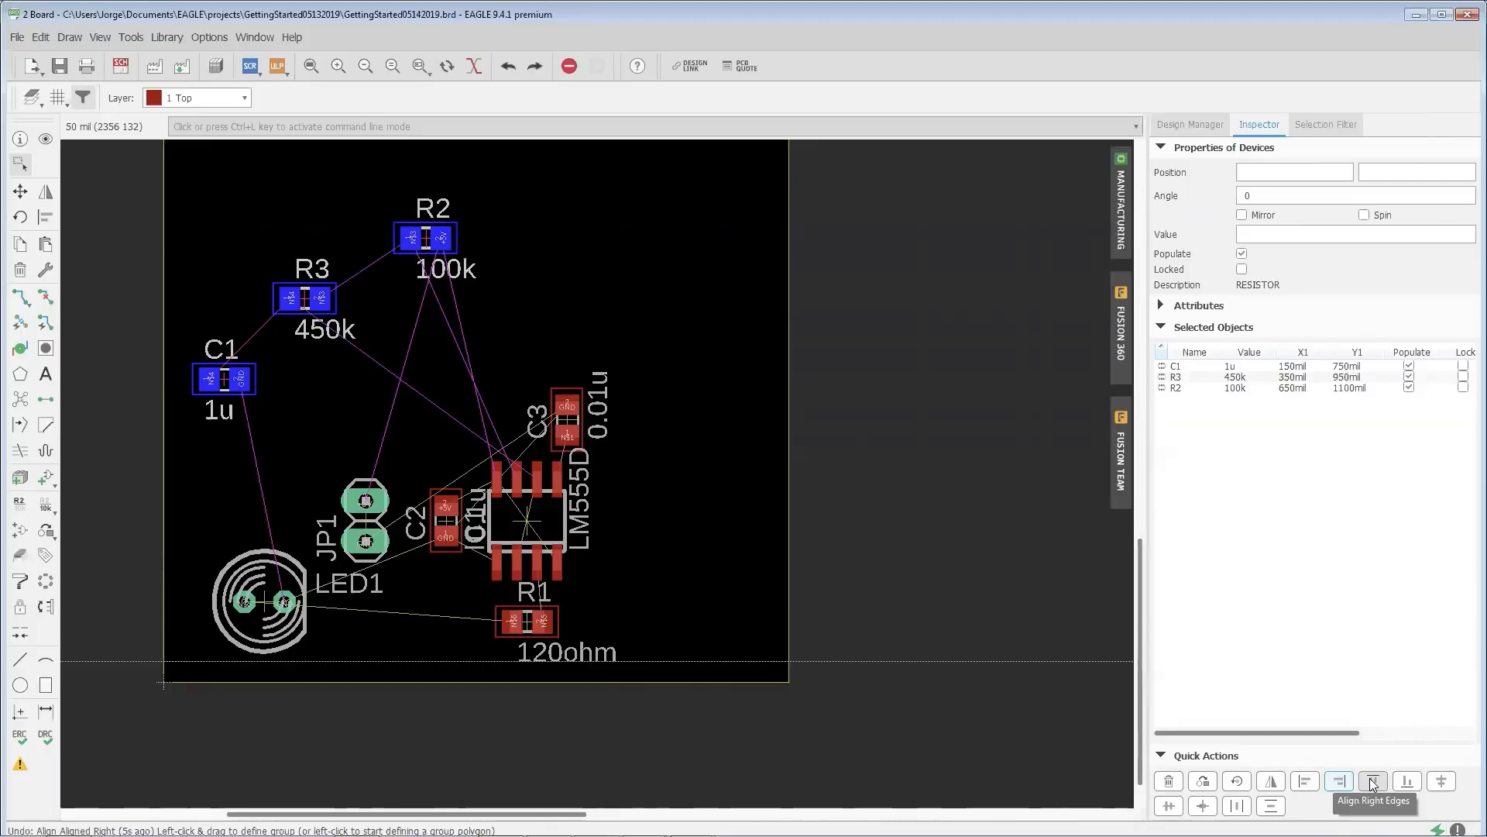
Step: Try aligning the top edges and the bottom edges of C1, R3 and R2, undoing each alignment
left_click(1374, 782)
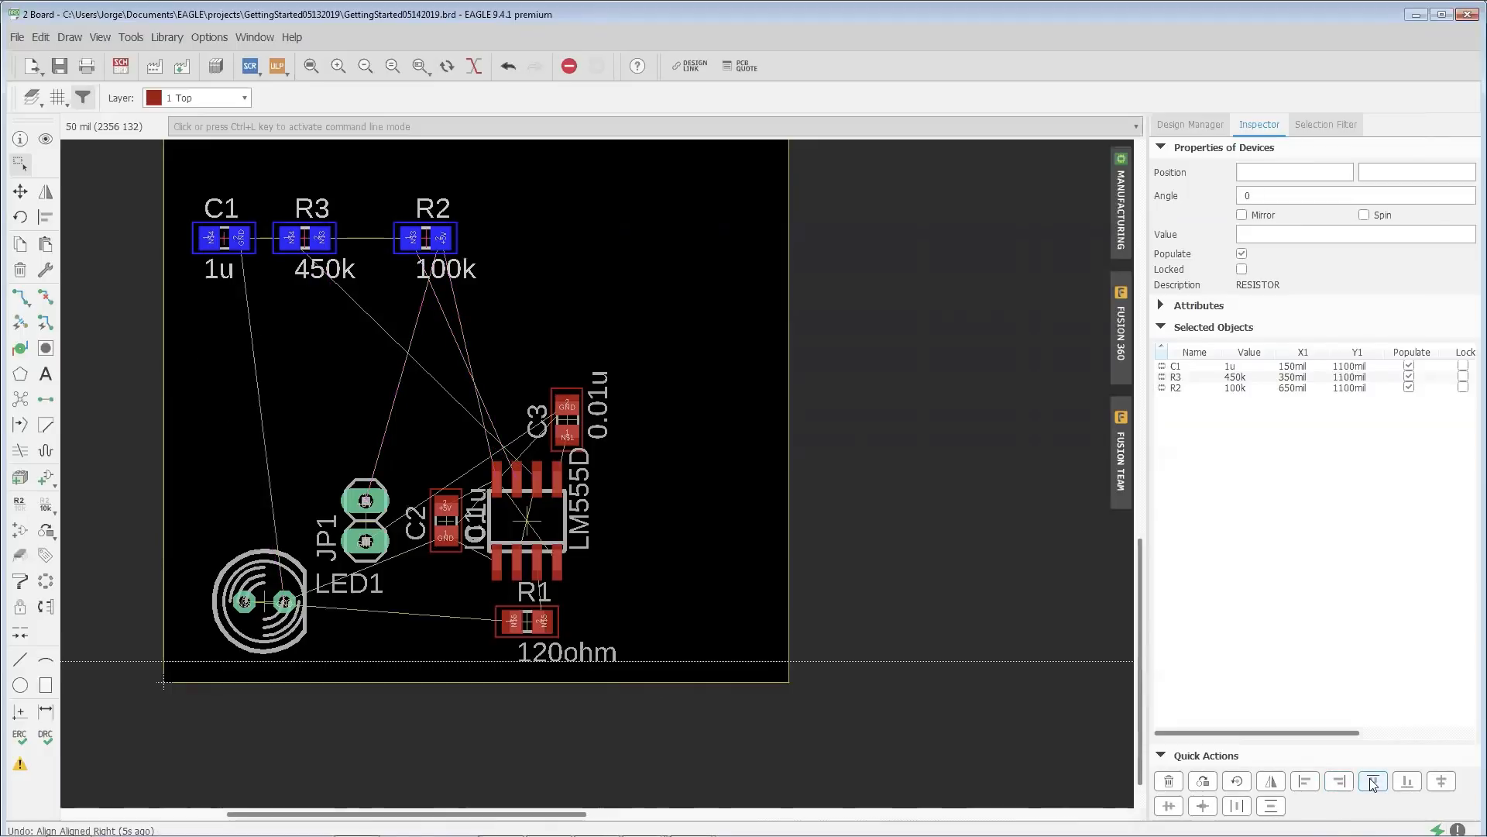
key("ctrl+z")
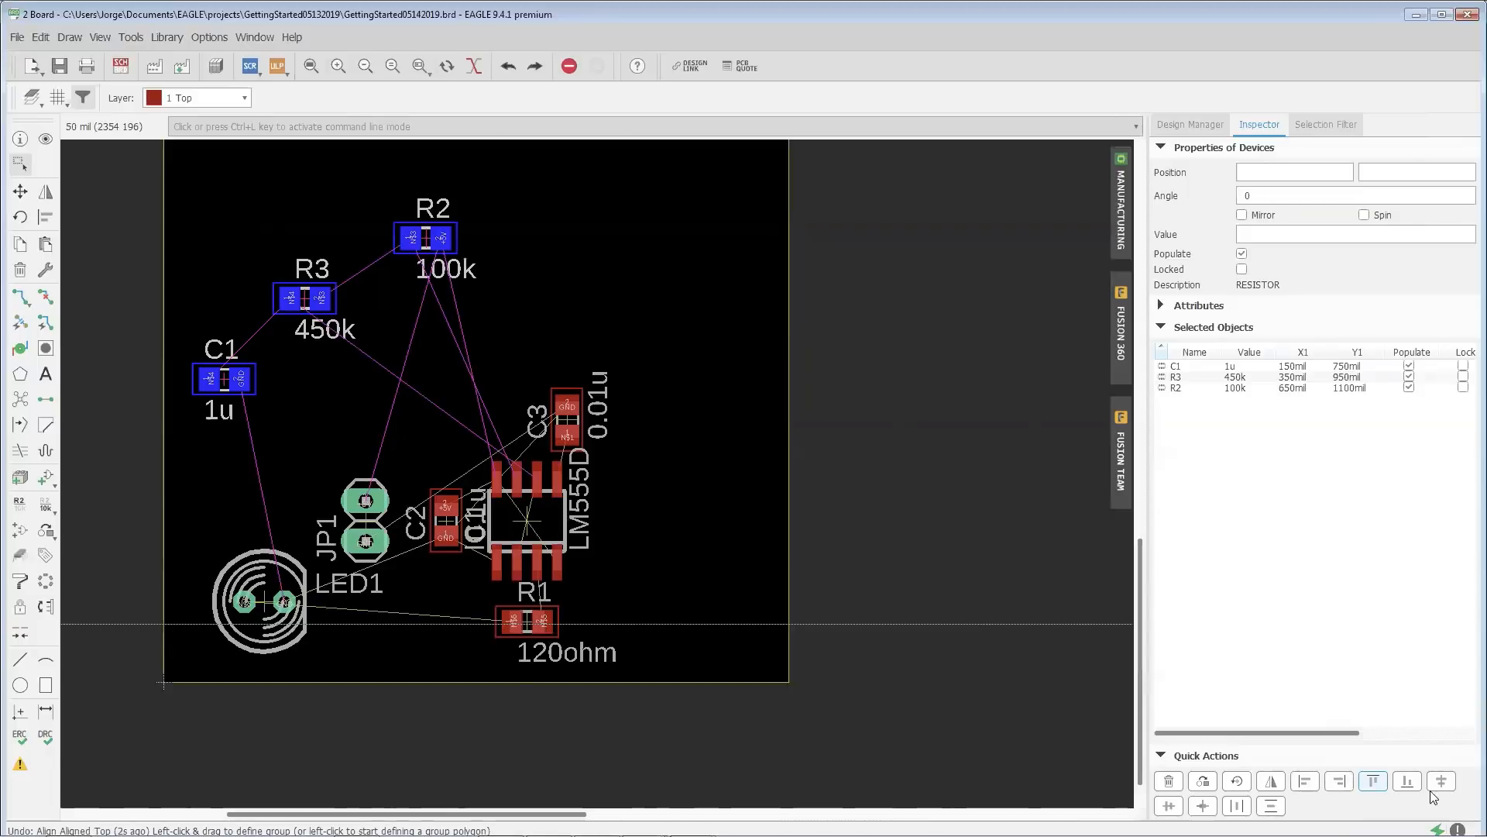
left_click(1408, 782)
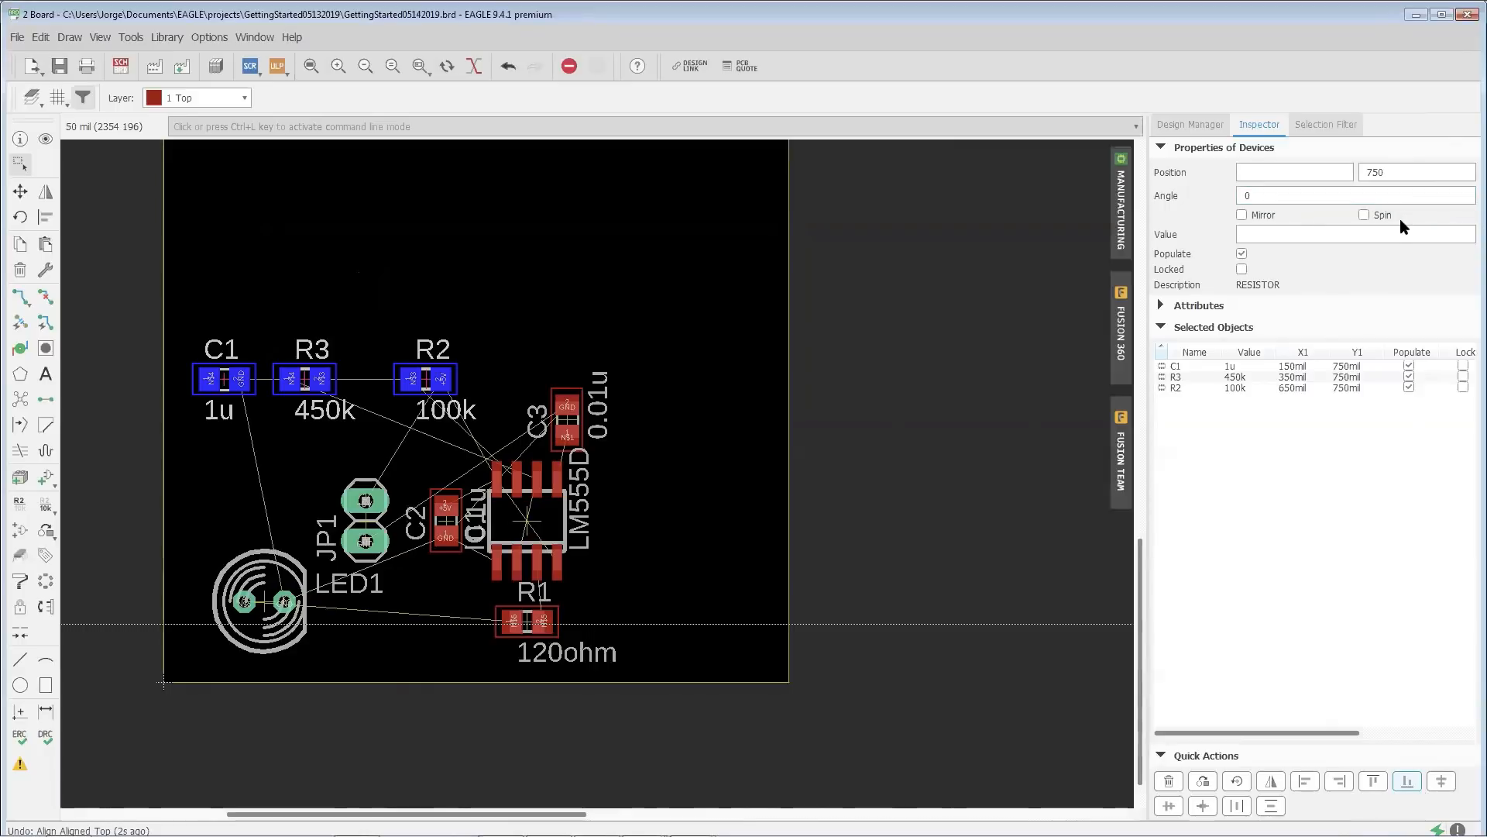
key("ctrl+z")
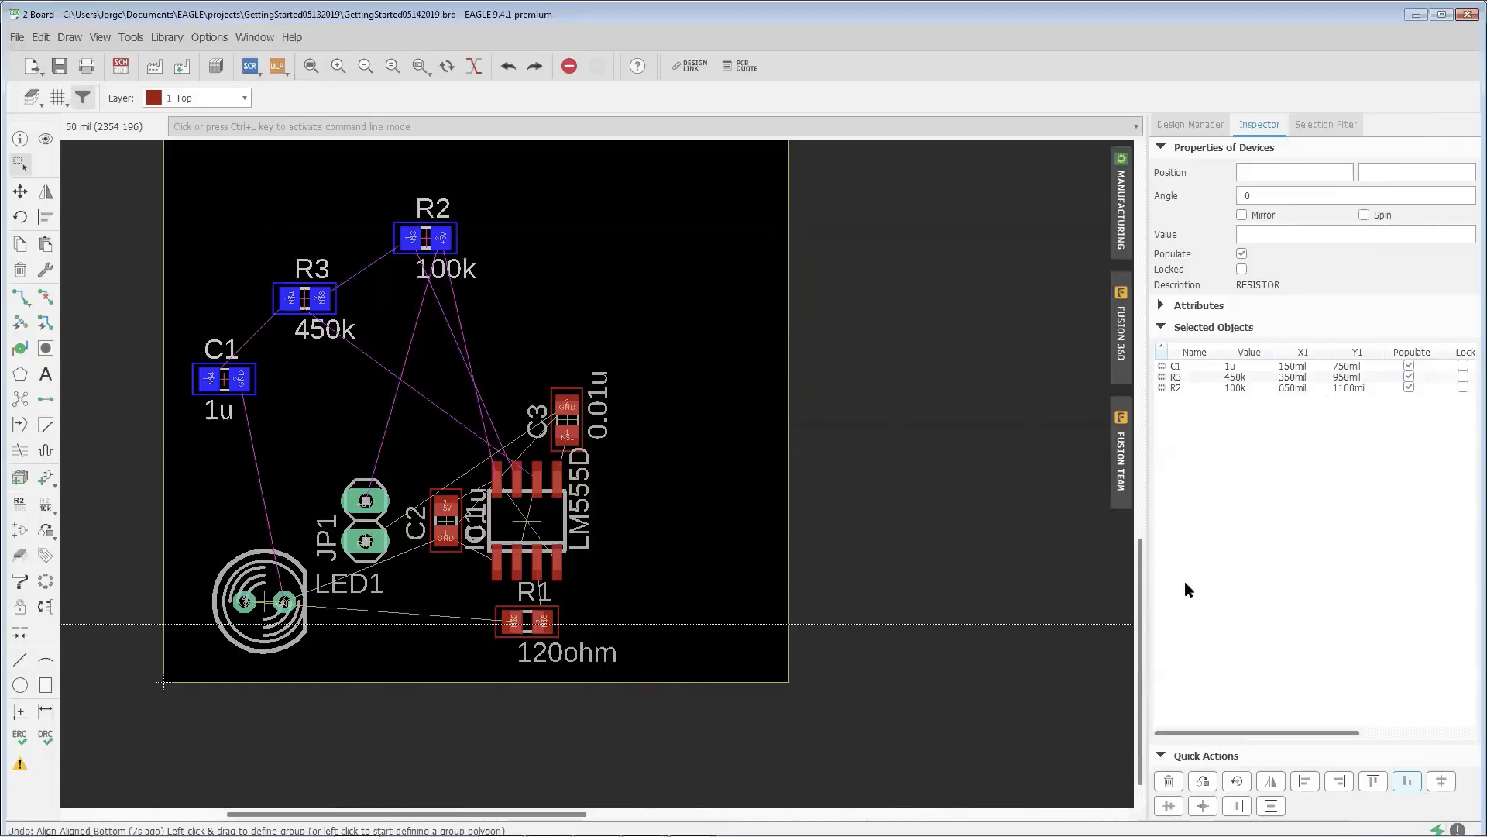
Step: Try combining left and bottom edge alignment on the group, undo it, and try a top edge alignment that is also undone
left_click(1303, 783)
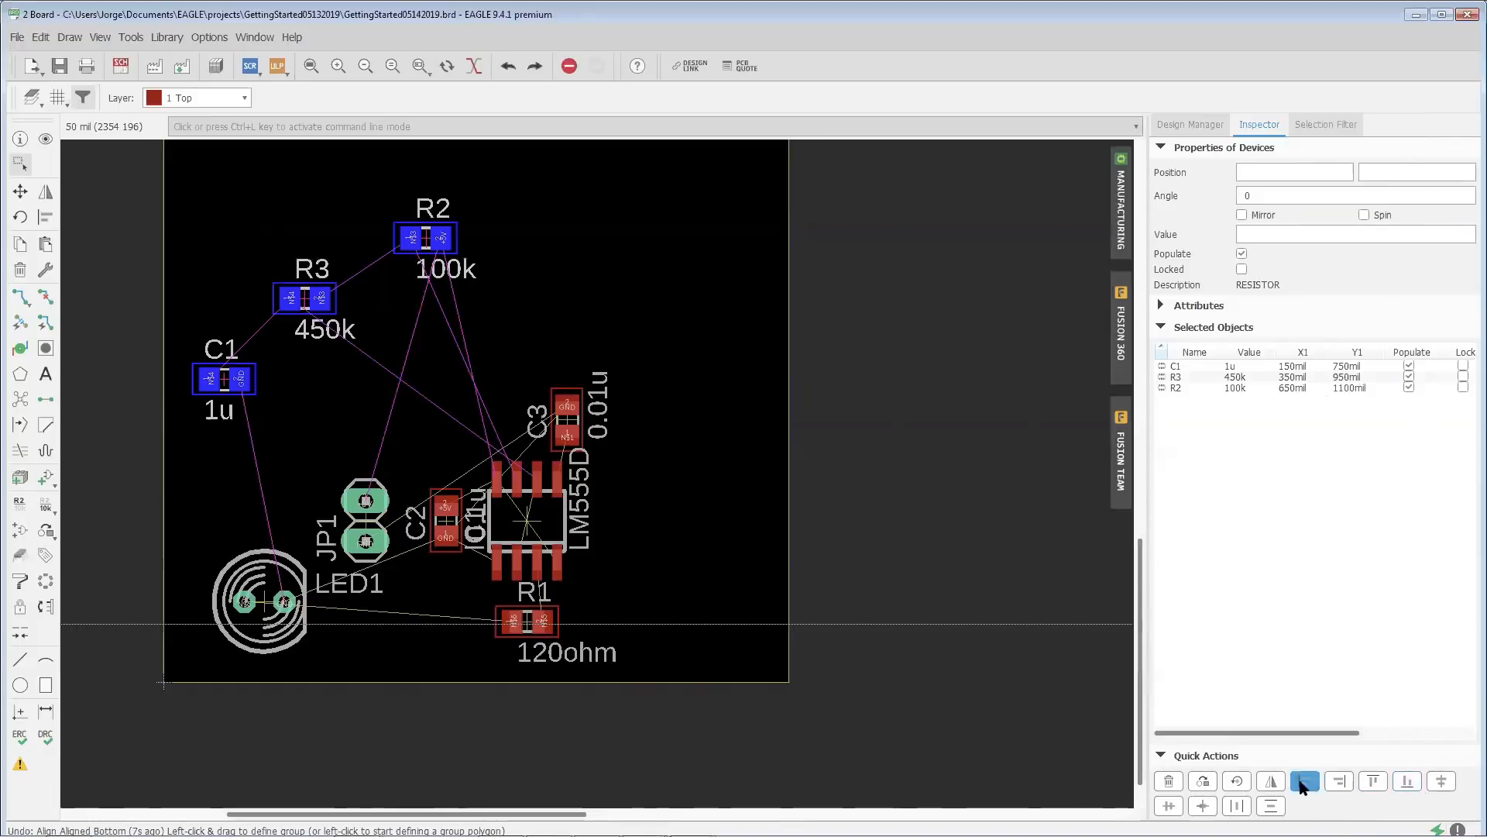
left_click(1407, 782)
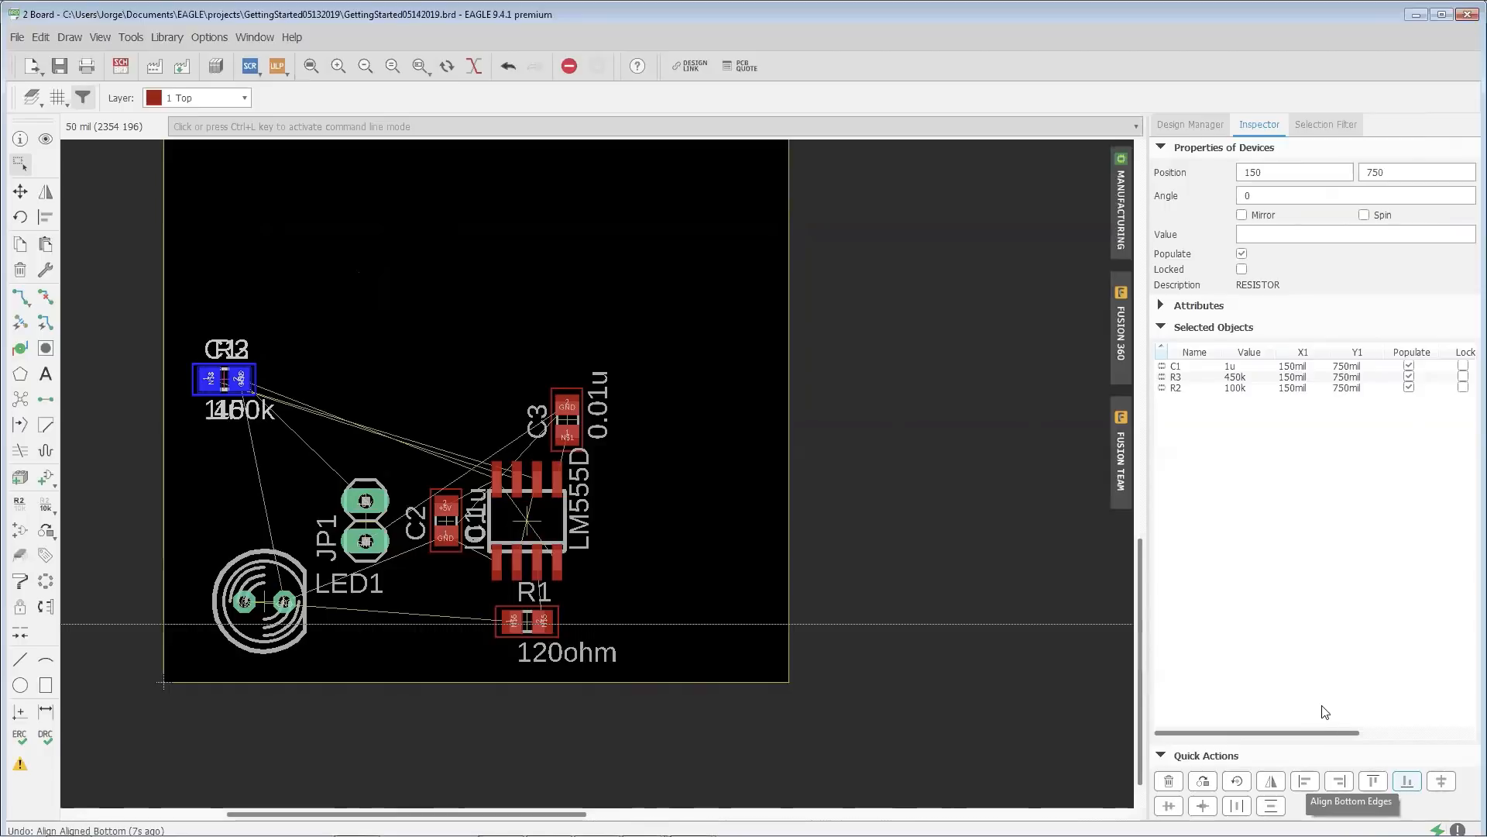
key("ctrl+z")
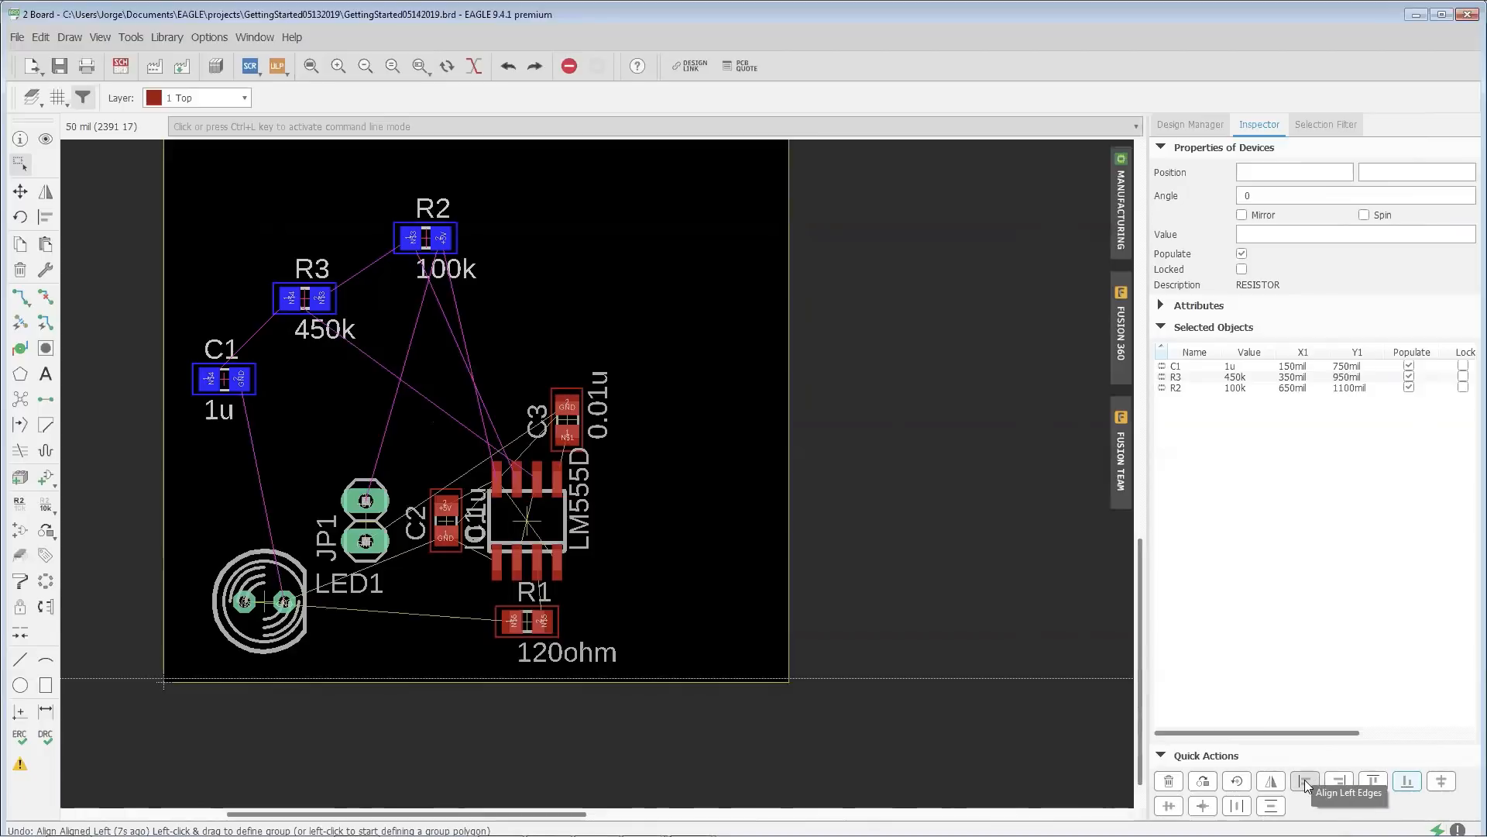
left_click(1371, 781)
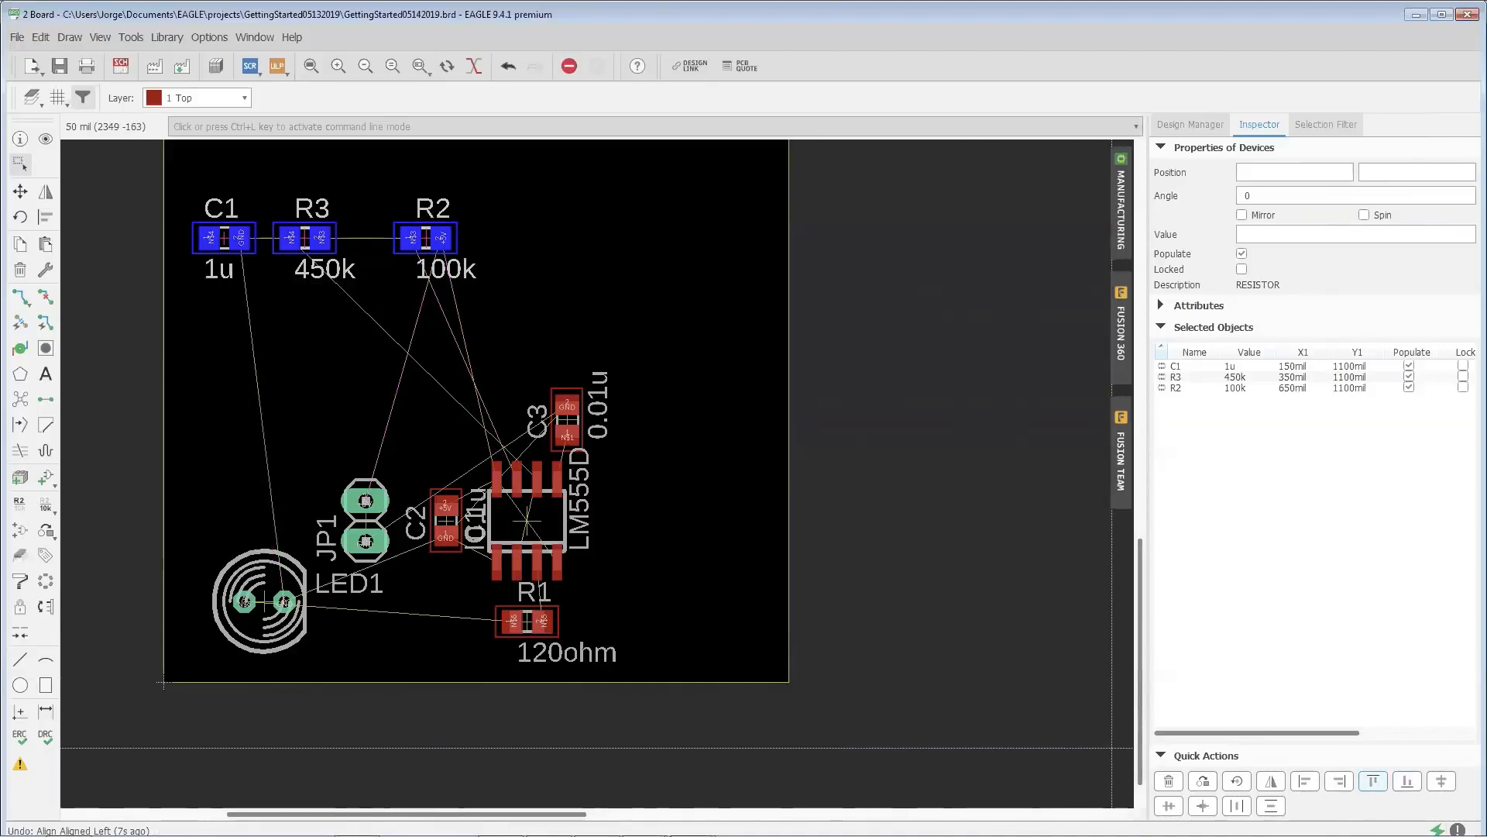
key("ctrl+z")
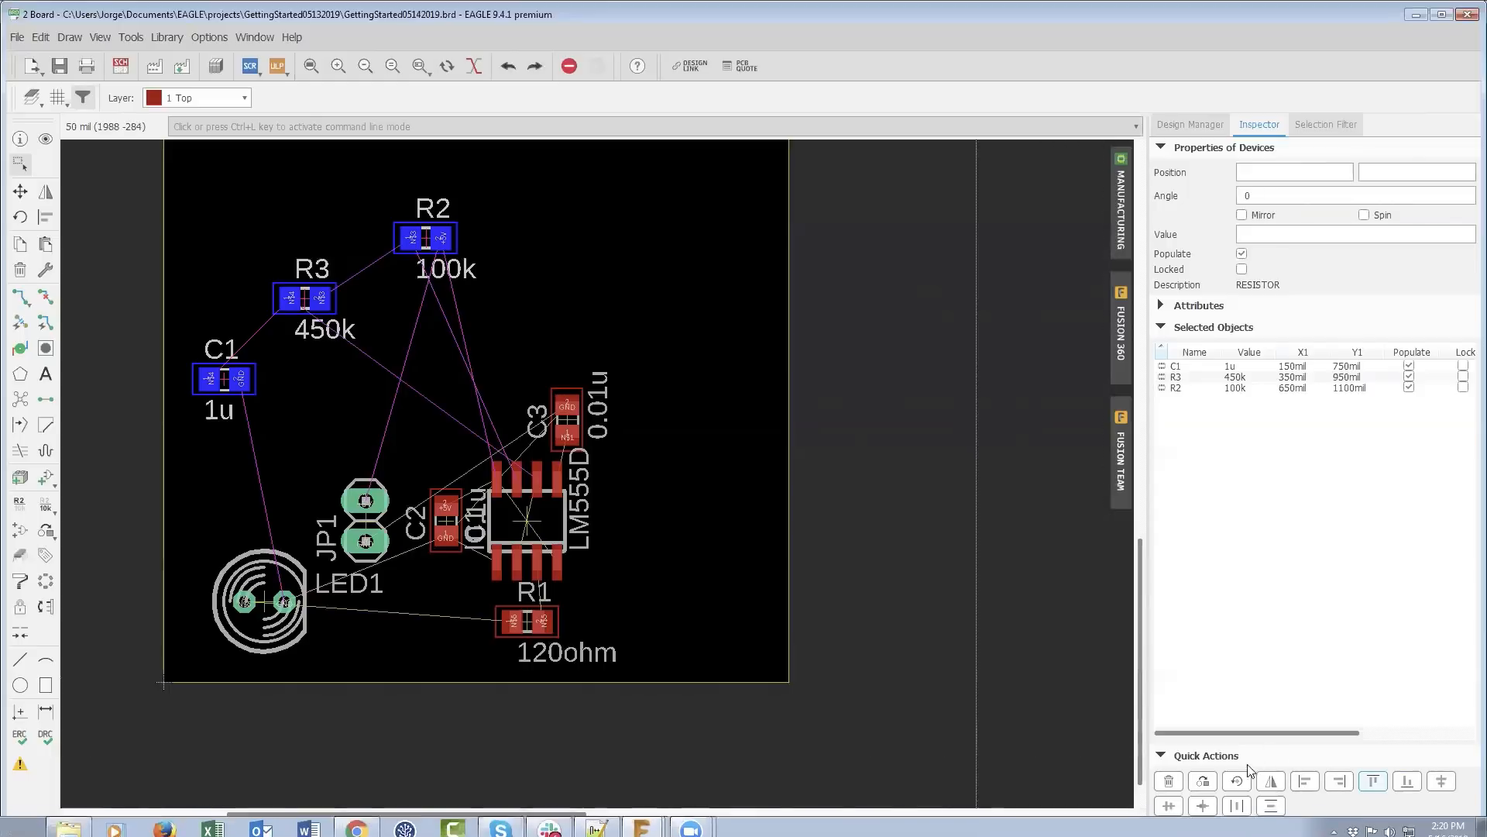
Step: Distribute C1, R3 and R2 evenly in the horizontal direction and align their top edges at Y 1100 mil
left_click(1236, 806)
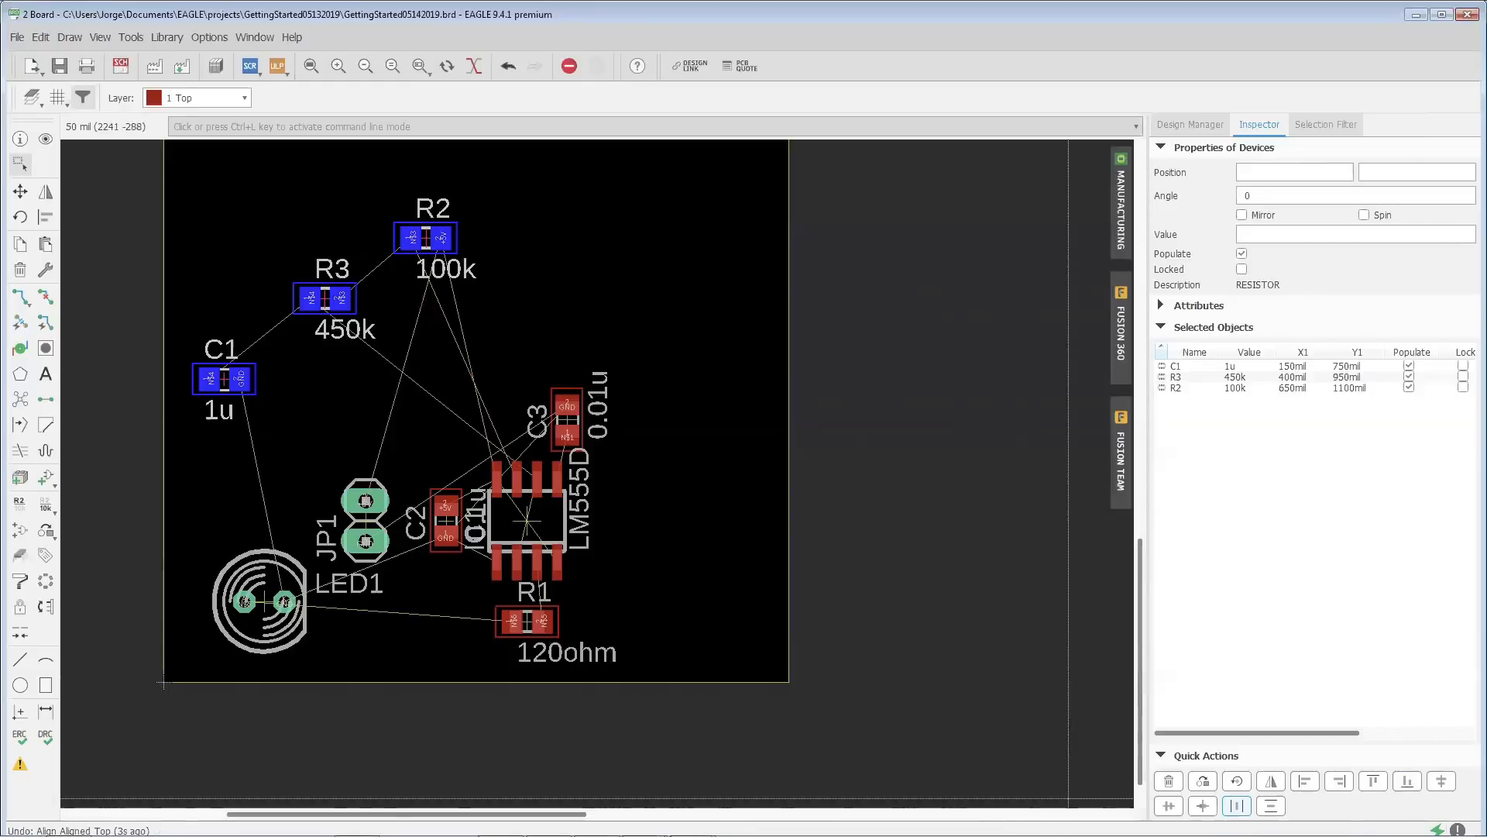
left_click(1375, 781)
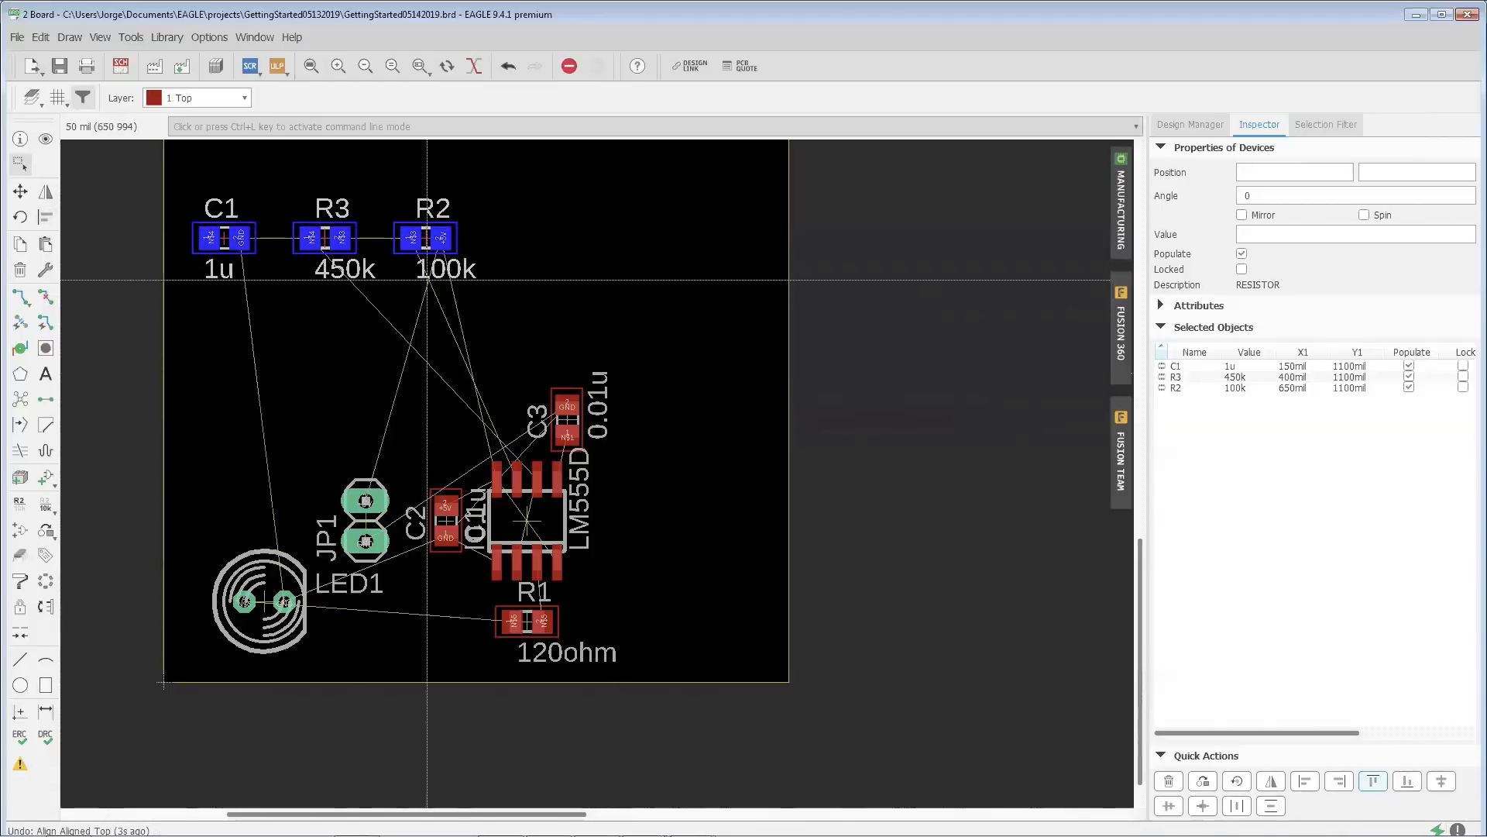
Step: Rotate C1, R3 and R2 as a group by 180°, place them at Y 750 mil above JP1, and recalculate the airwires
left_click(558, 257)
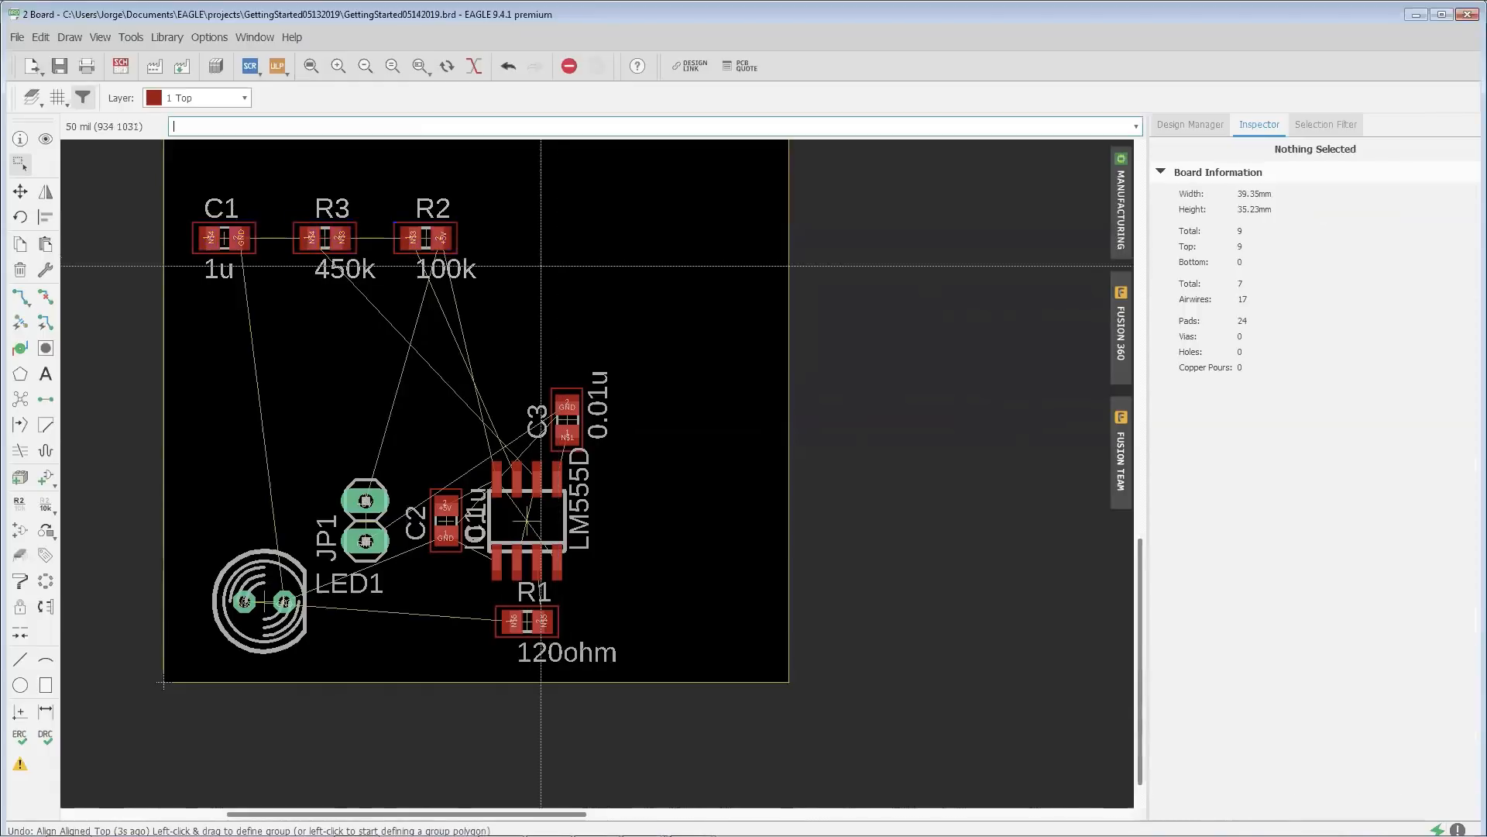
left_click_drag(510, 188, 179, 293)
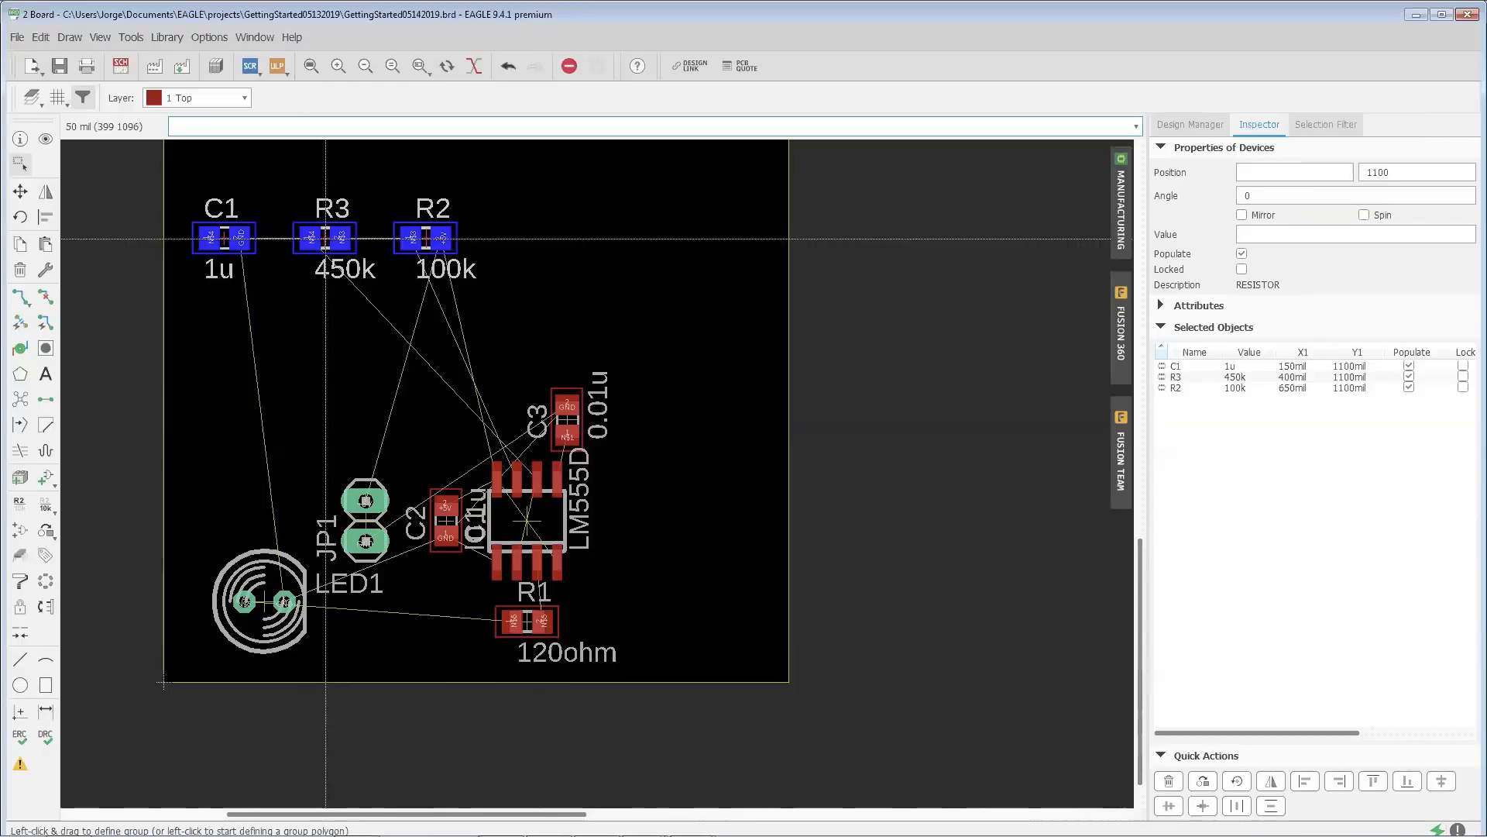
left_click_drag(324, 239, 356, 272)
right_click(355, 272)
right_click(355, 272)
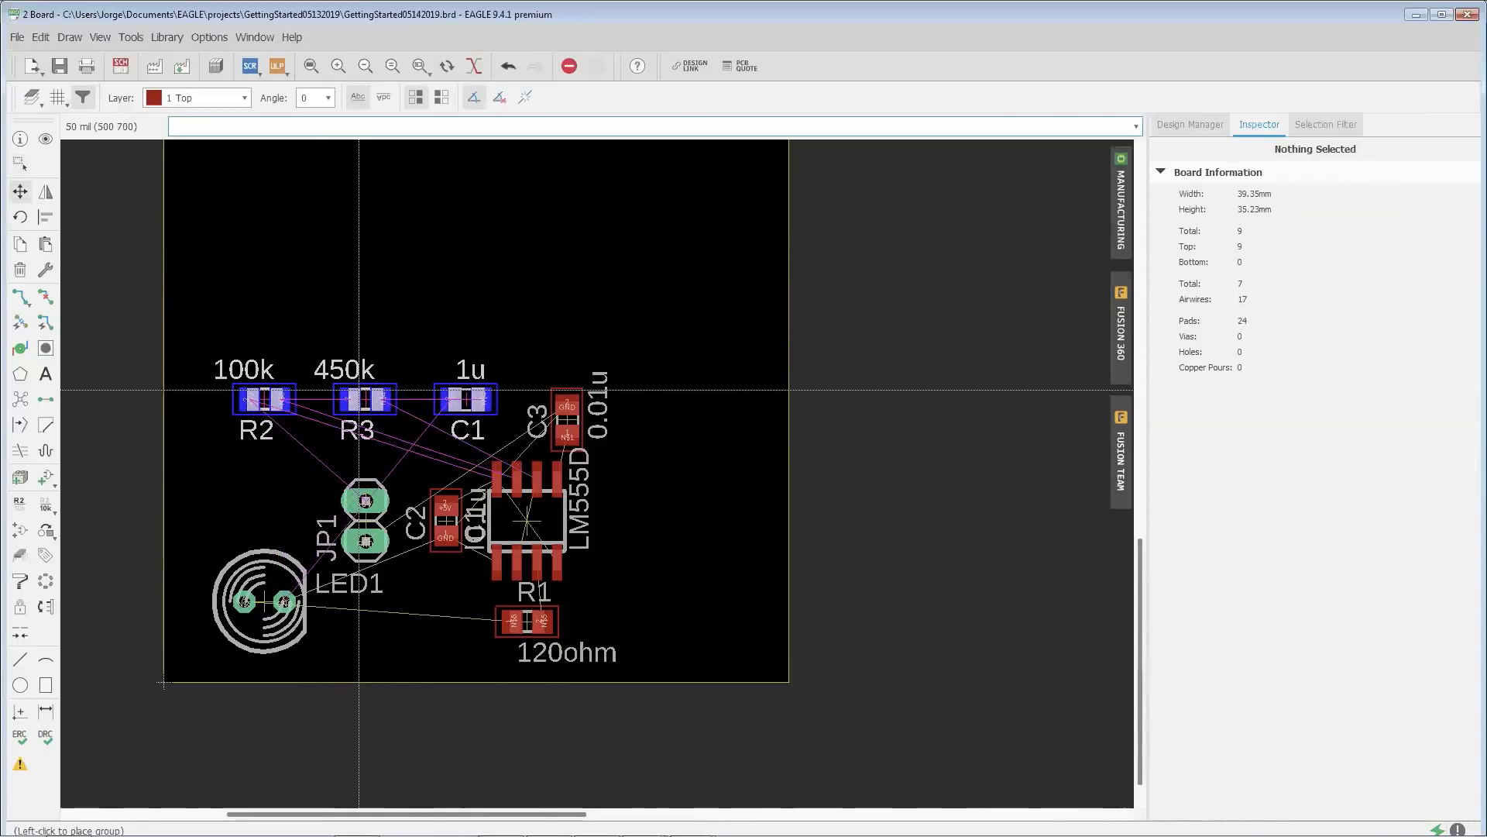
left_click(361, 386)
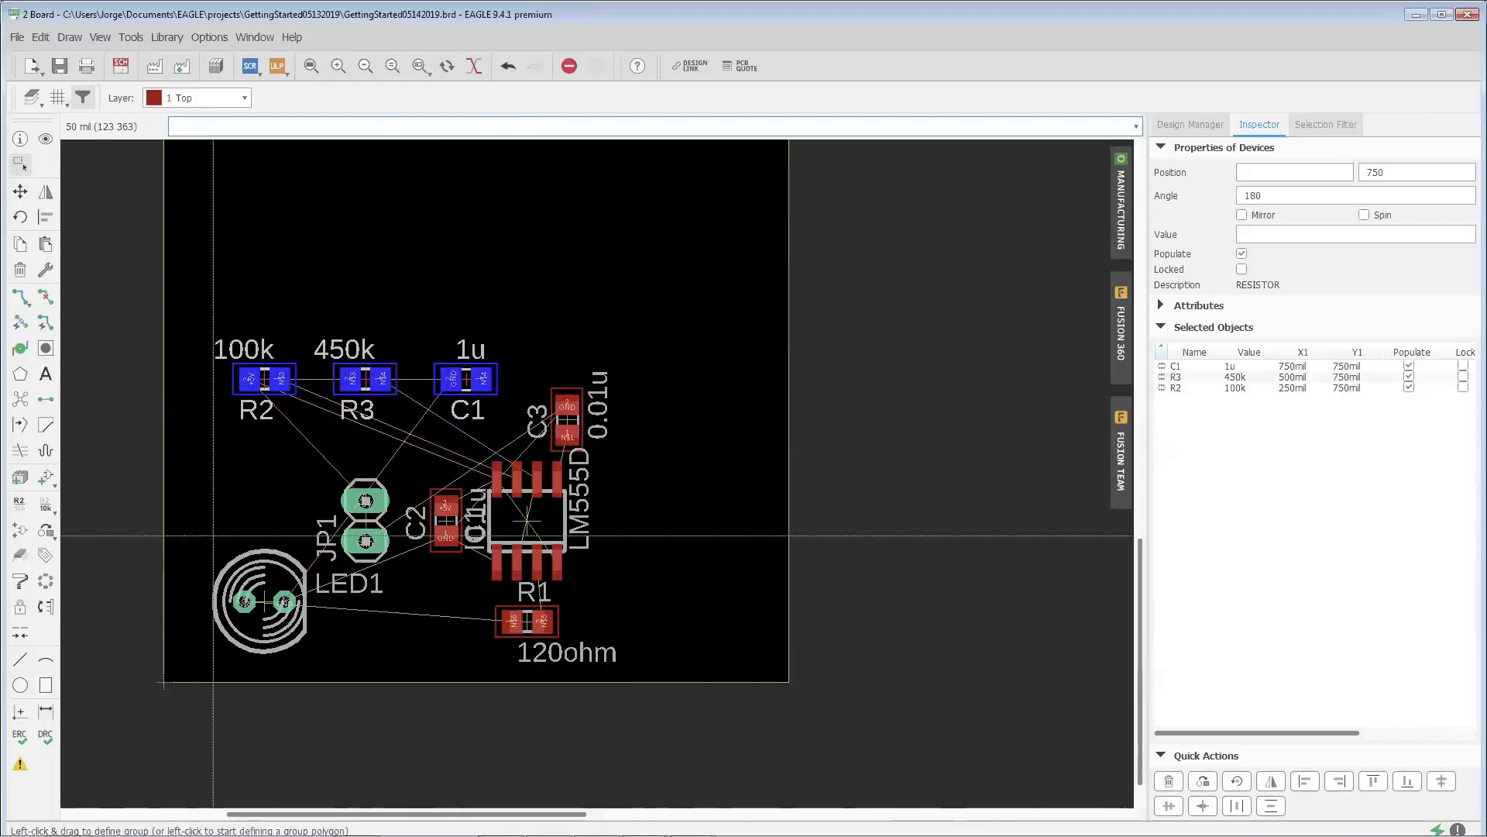
left_click(24, 401)
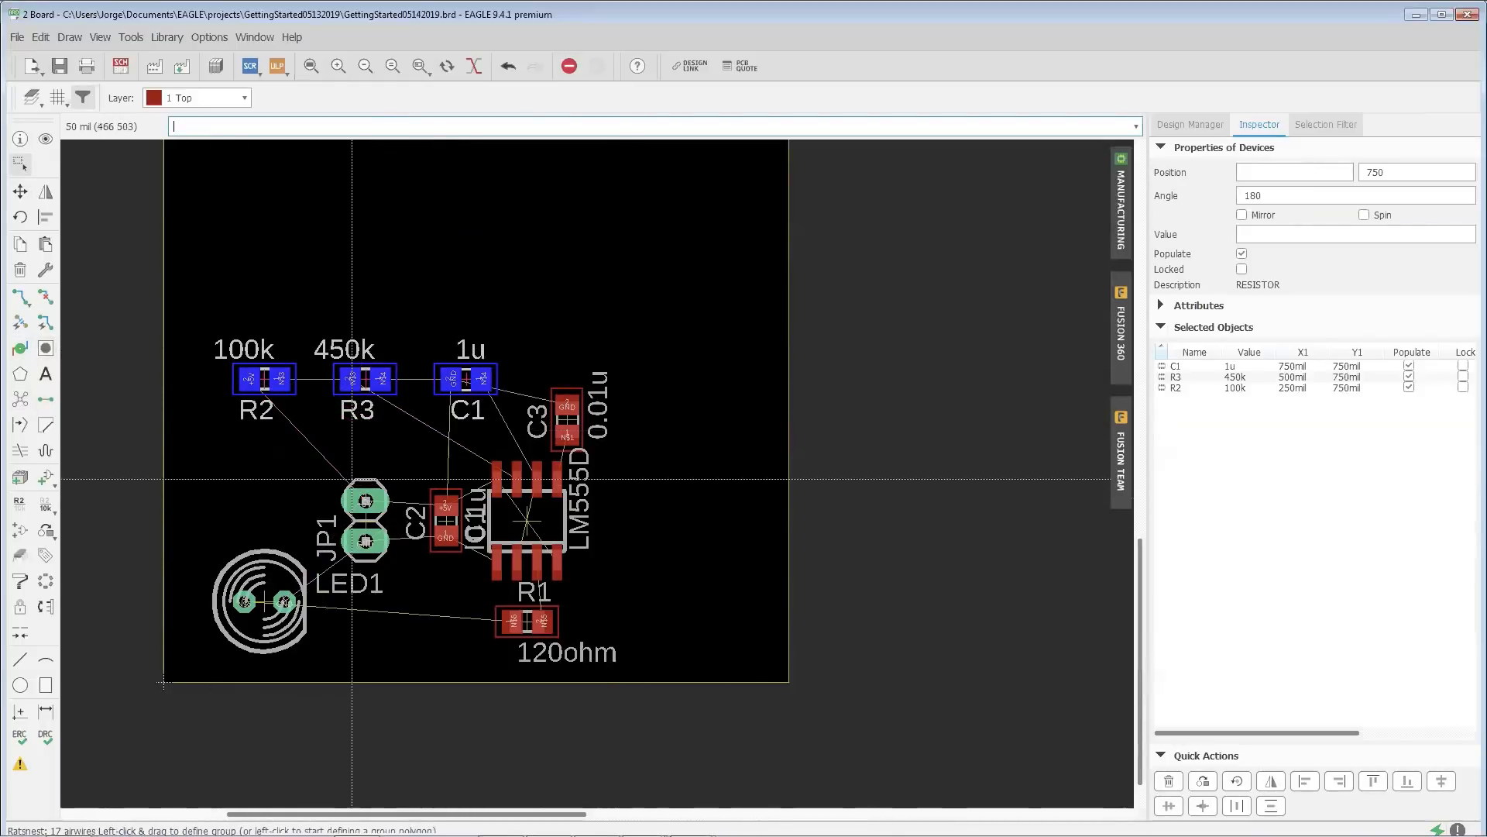
Step: Rotate LED1 to 90° and place it at X 250 mil, Y 250 mil
scroll(239, 547, "up", 3)
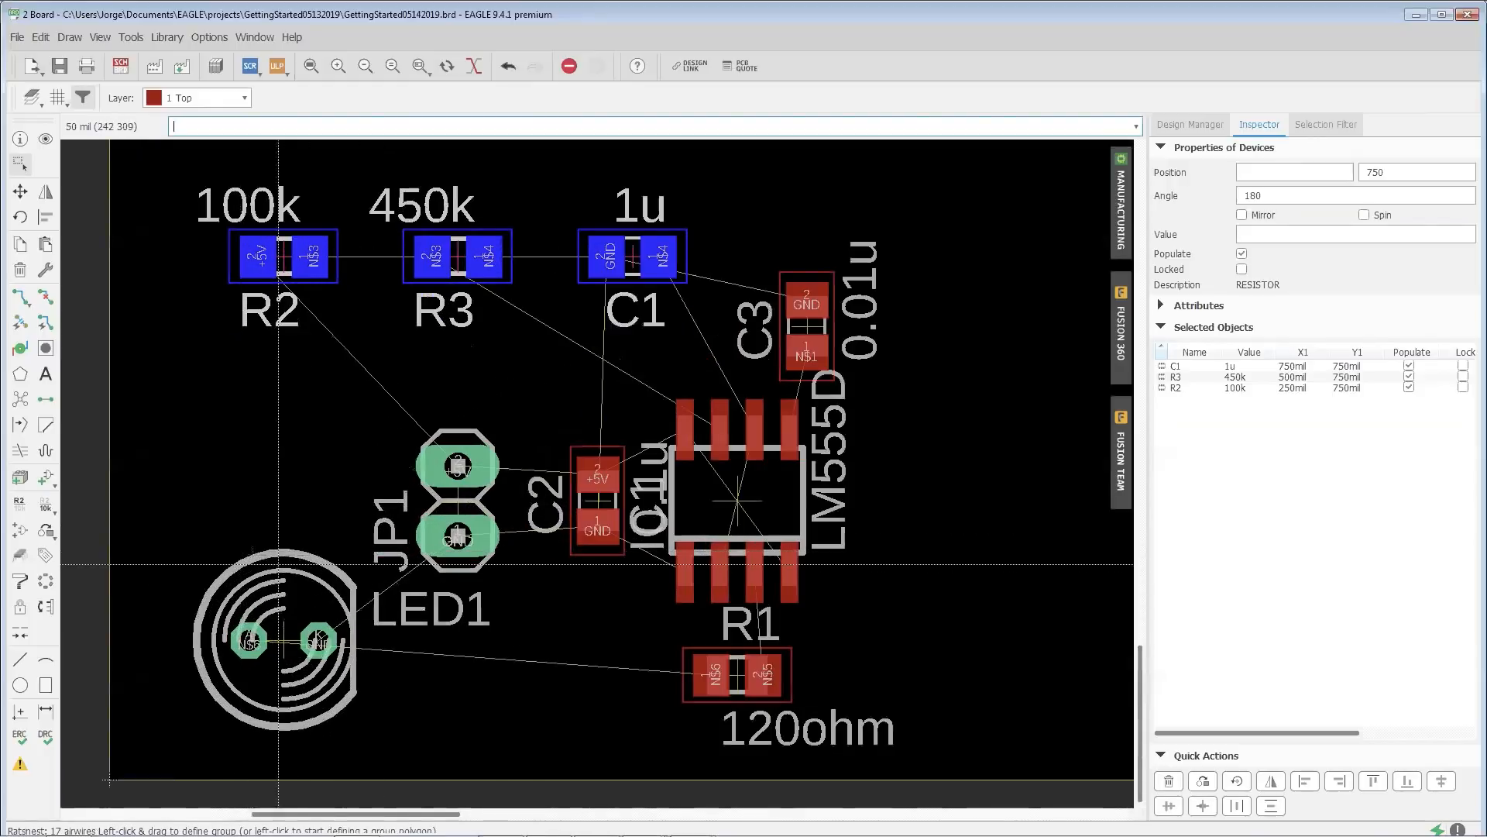
left_click_drag(284, 640, 284, 608)
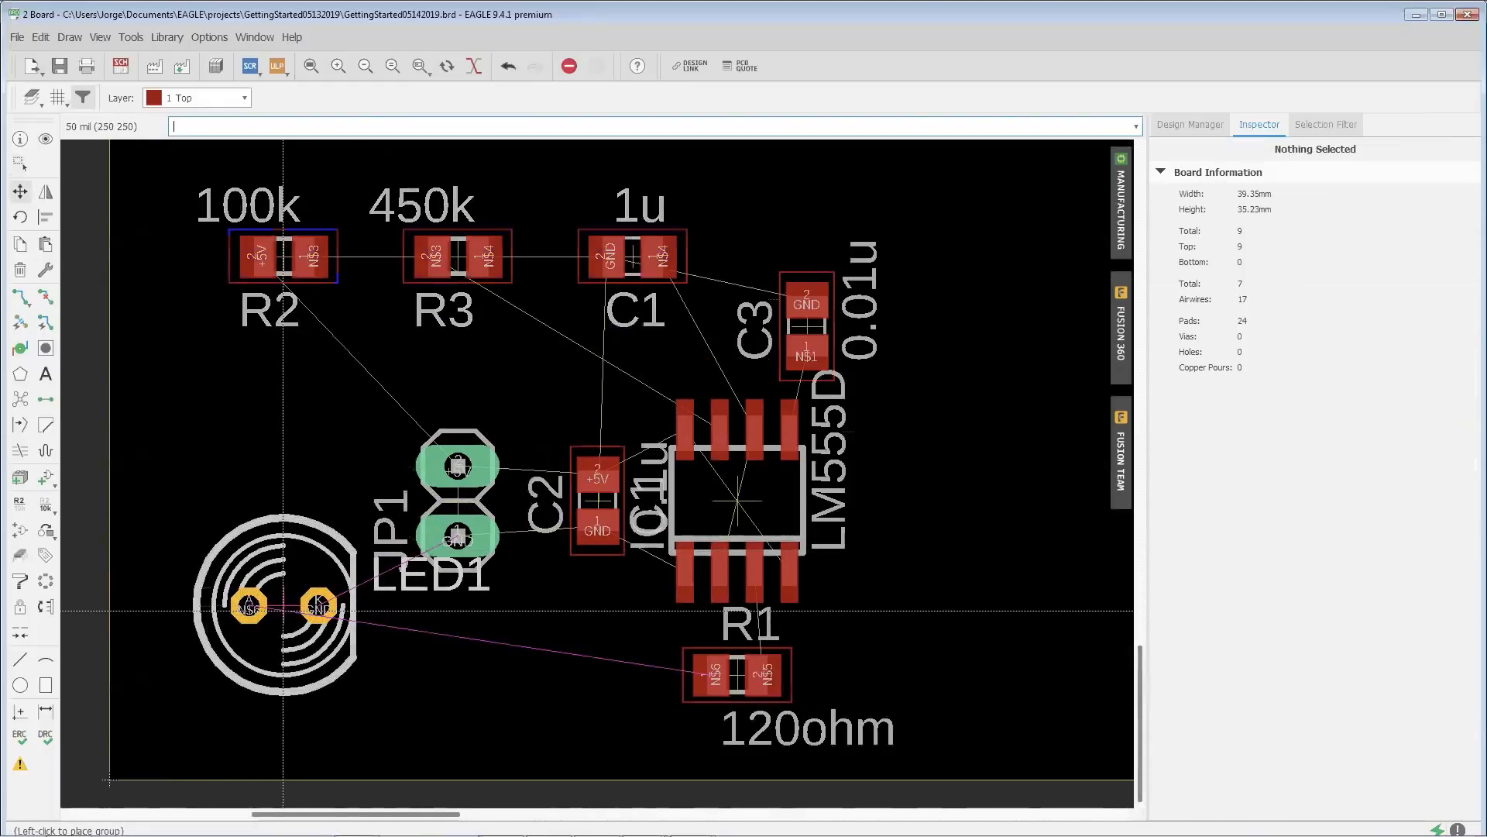
right_click(284, 608)
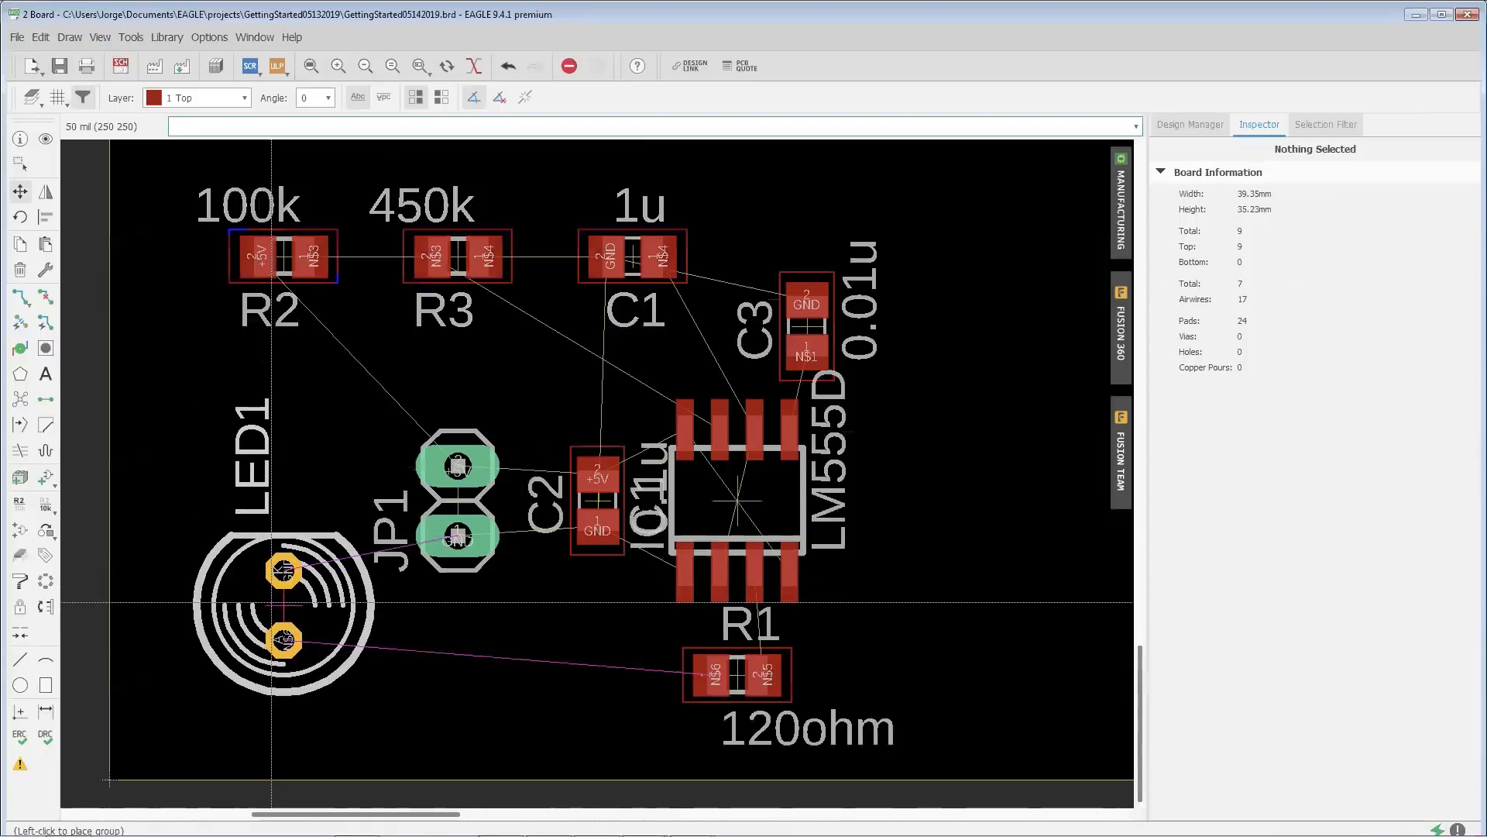
left_click(271, 602)
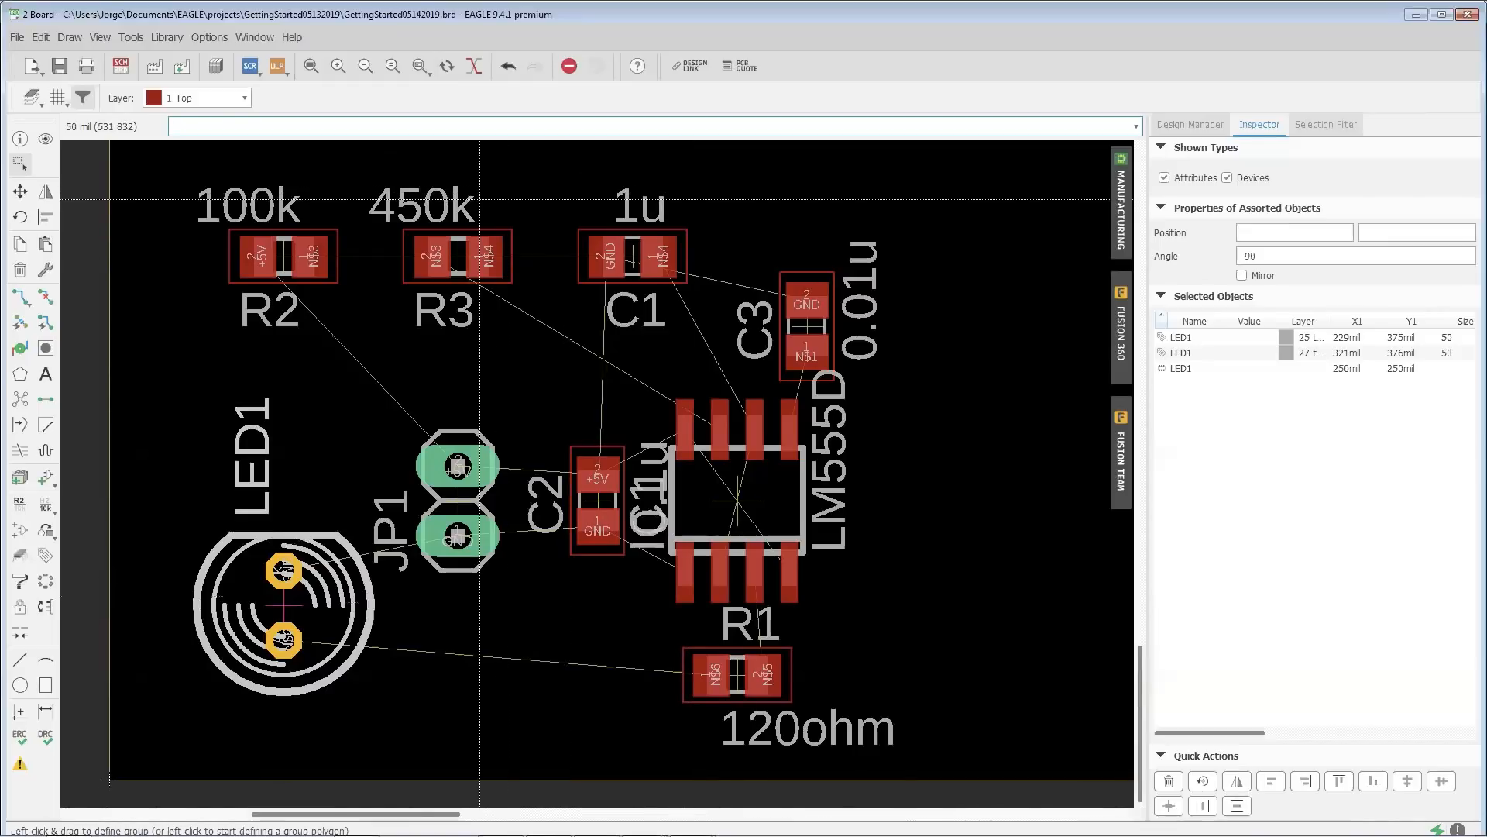
left_click(721, 170)
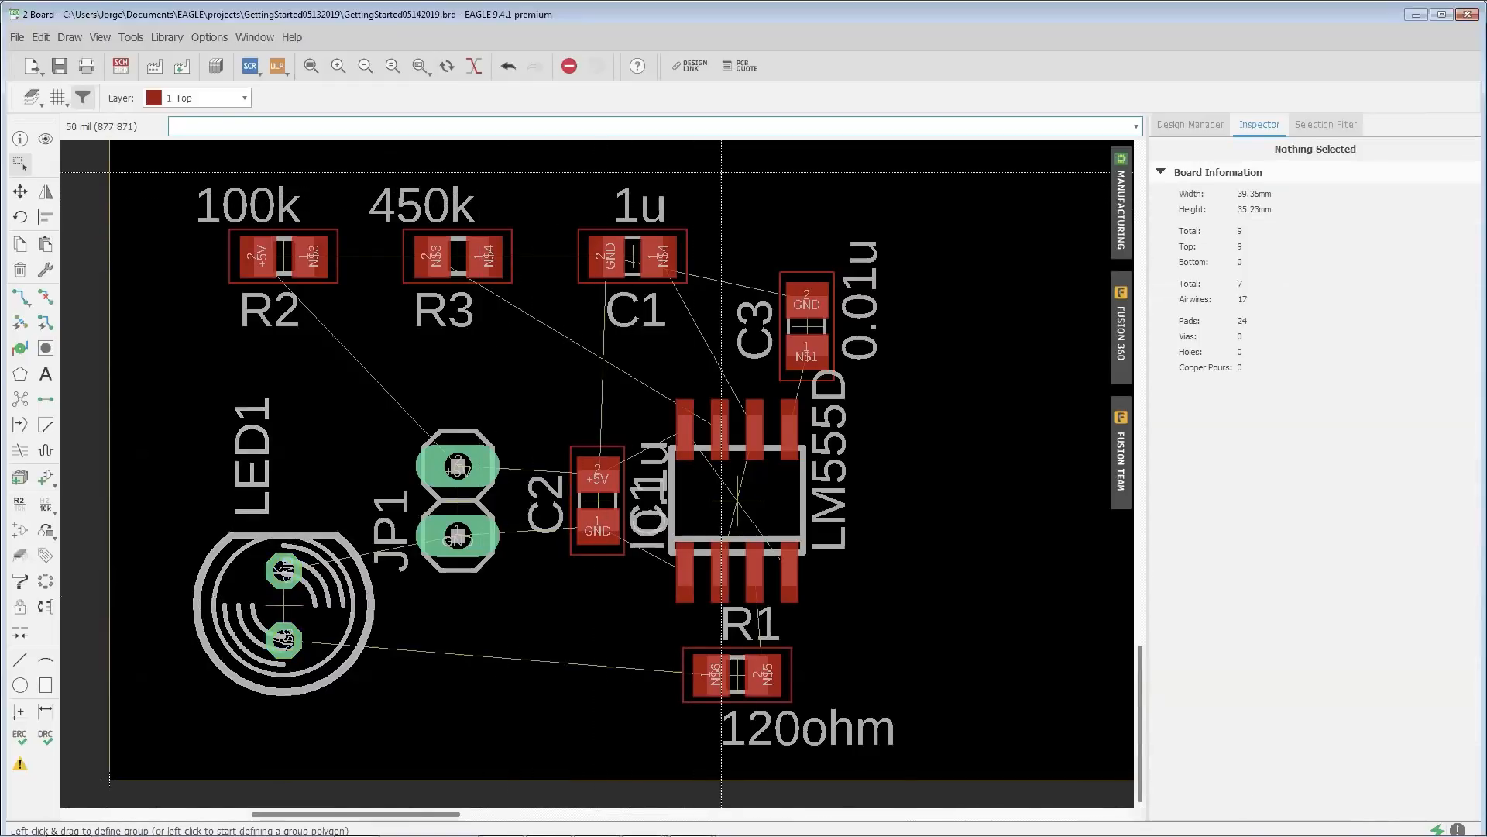
Step: Rotate C1 to 0° and place it at X 800 mil, Y 700 mil above IC1
left_click(637, 252)
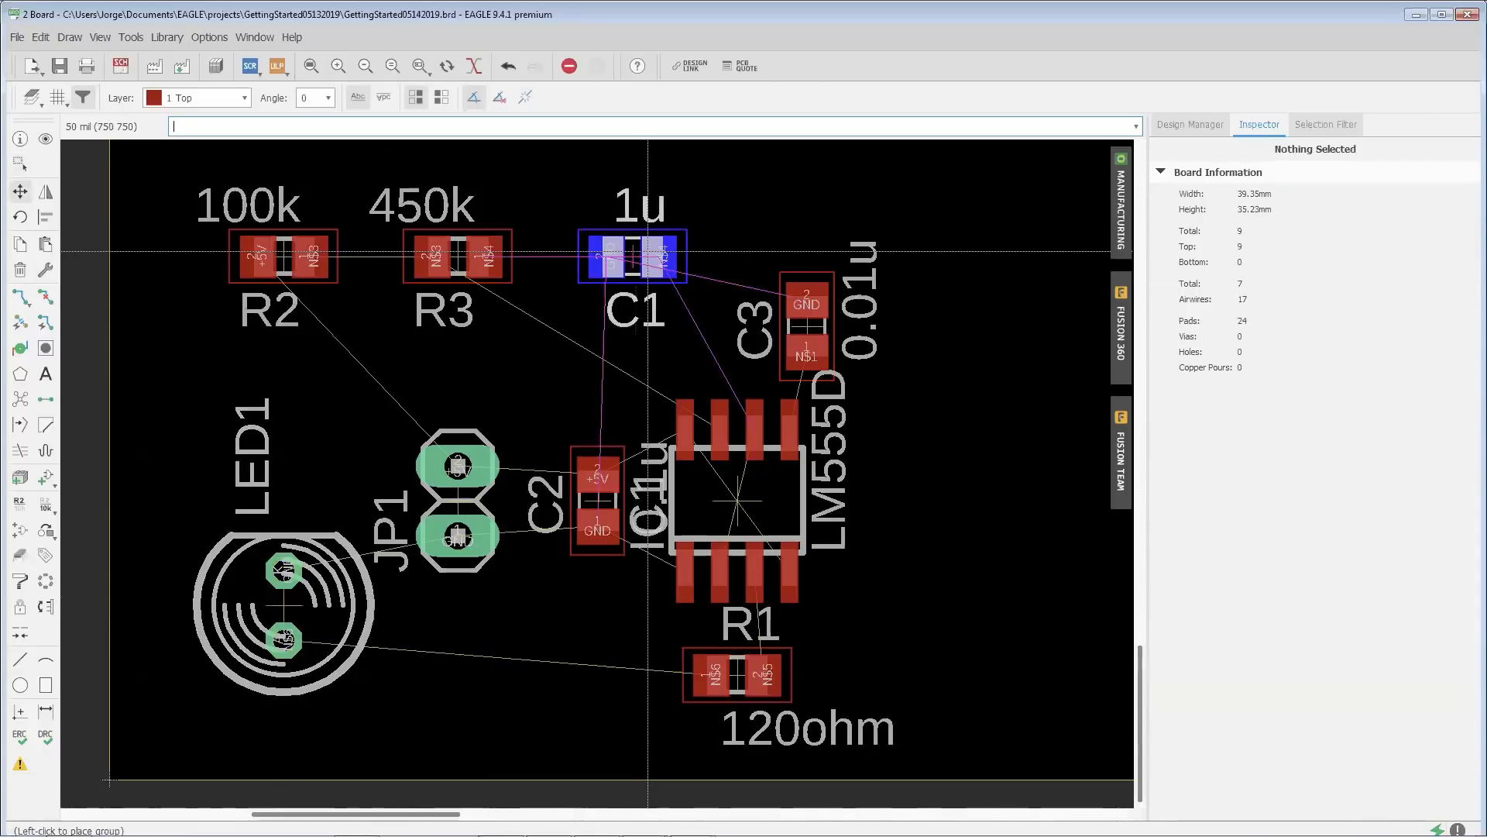
right_click(648, 251)
right_click(649, 250)
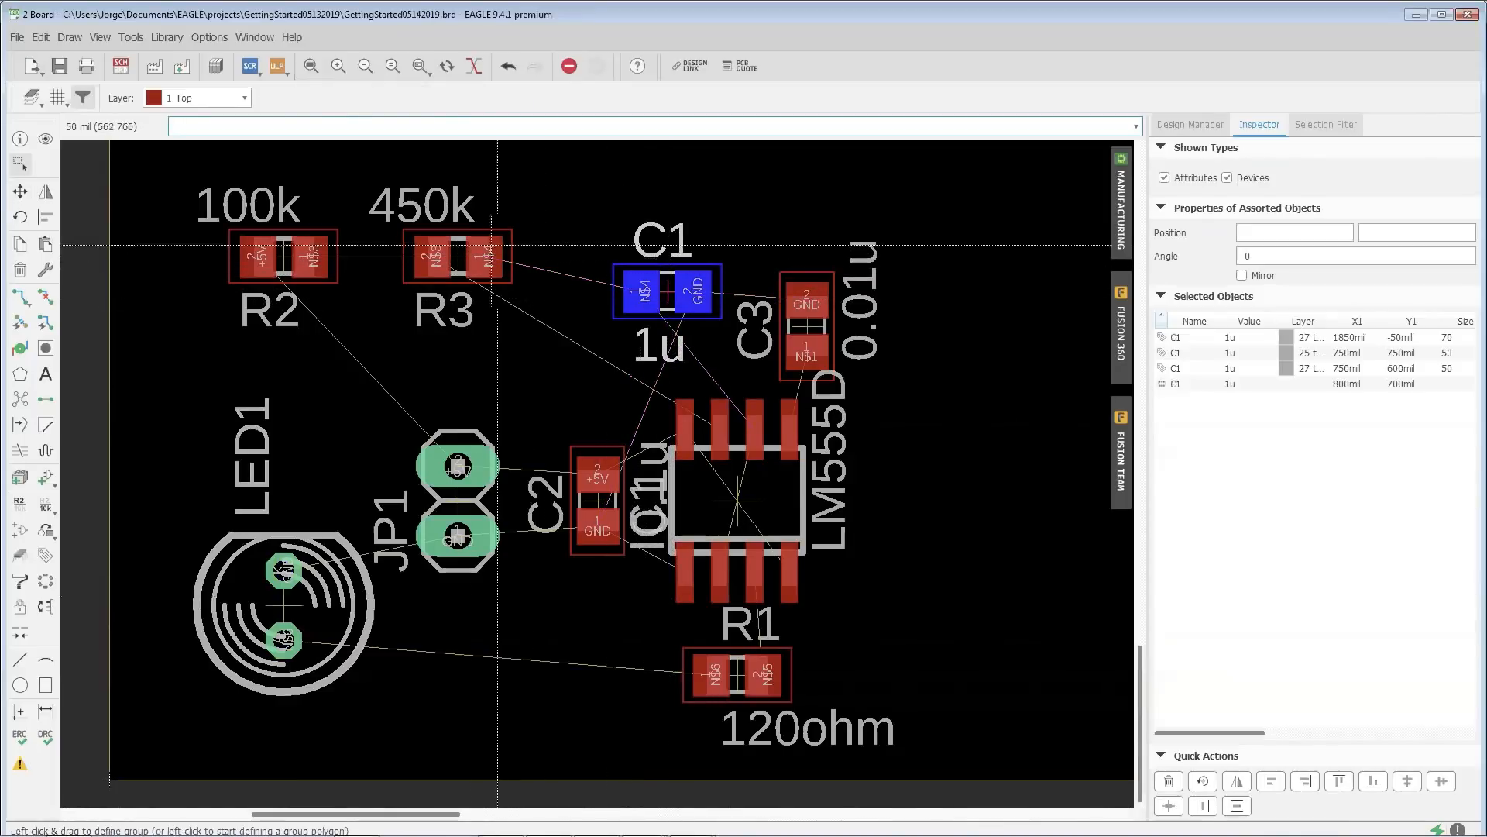
left_click(669, 302)
Step: Move R3 and R2 closer to C1, lining them up in the same row at Y 700 mil
left_click(445, 274)
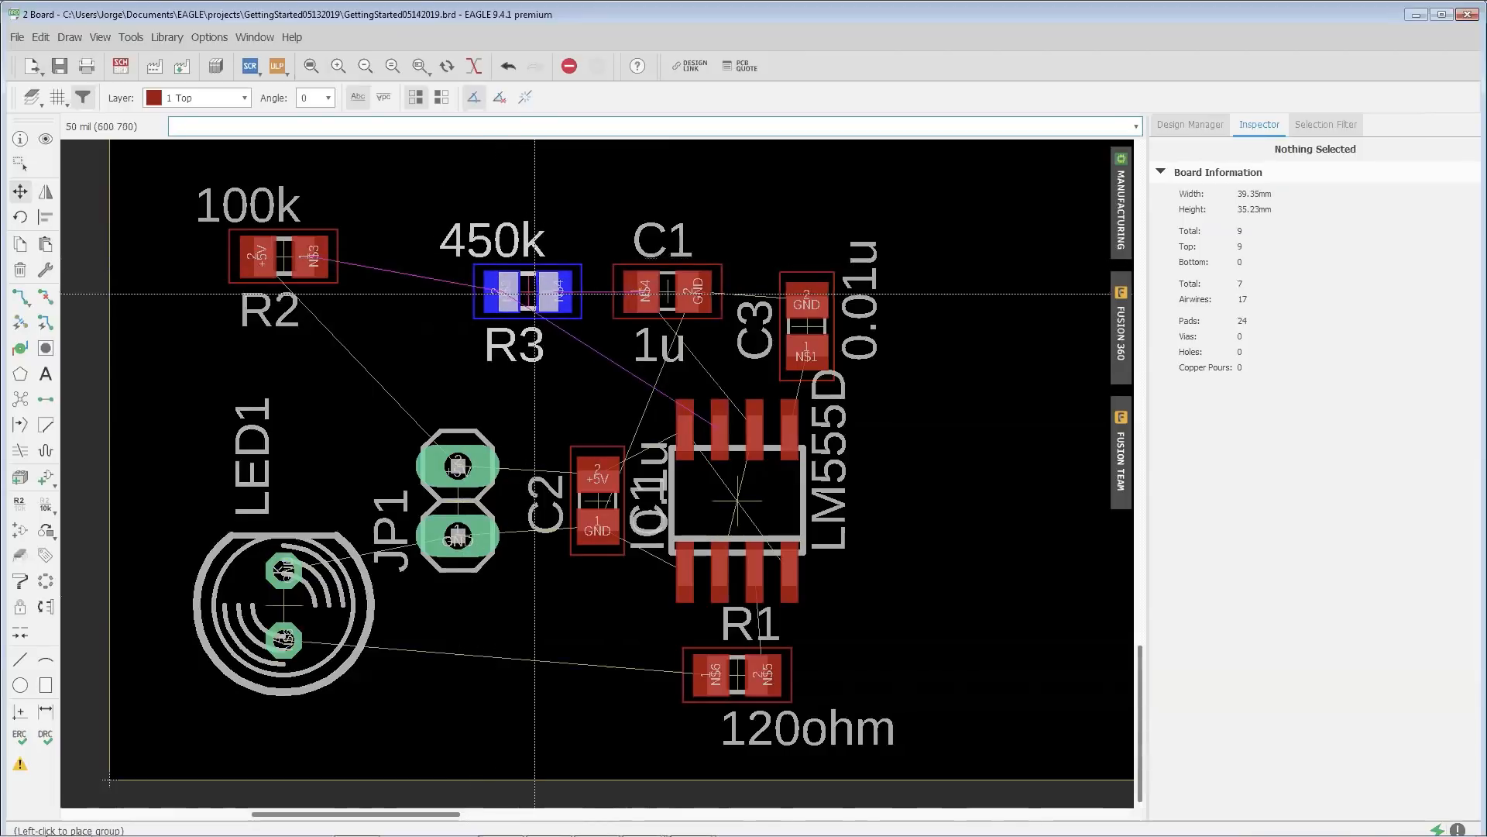
left_click(513, 310)
left_click(271, 255)
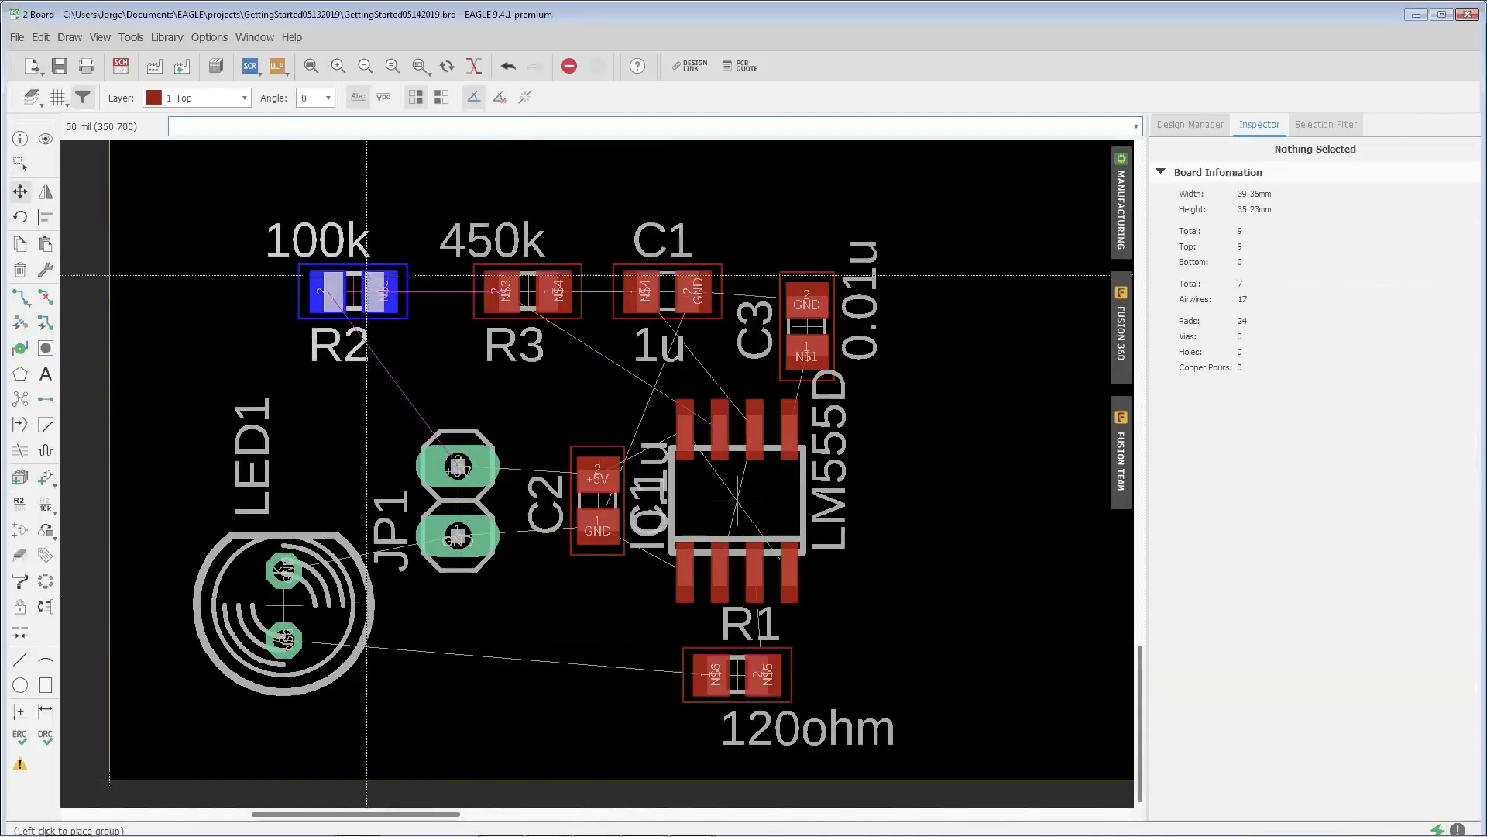
left_click(374, 291)
left_click(302, 361)
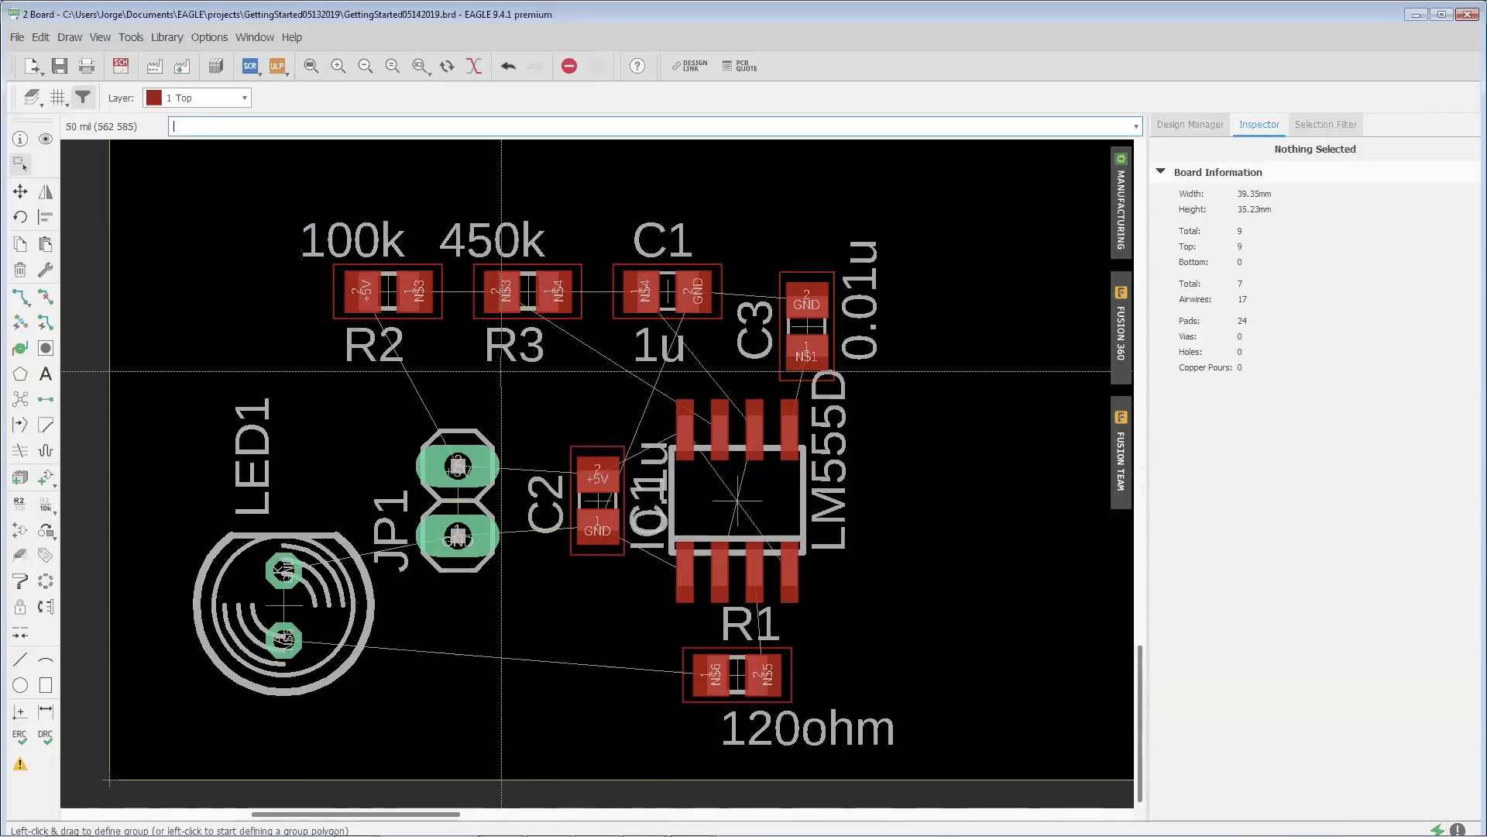
Step: Select all the parts and move them together toward the board's lower-left corner
scroll(558, 377, "down", 5)
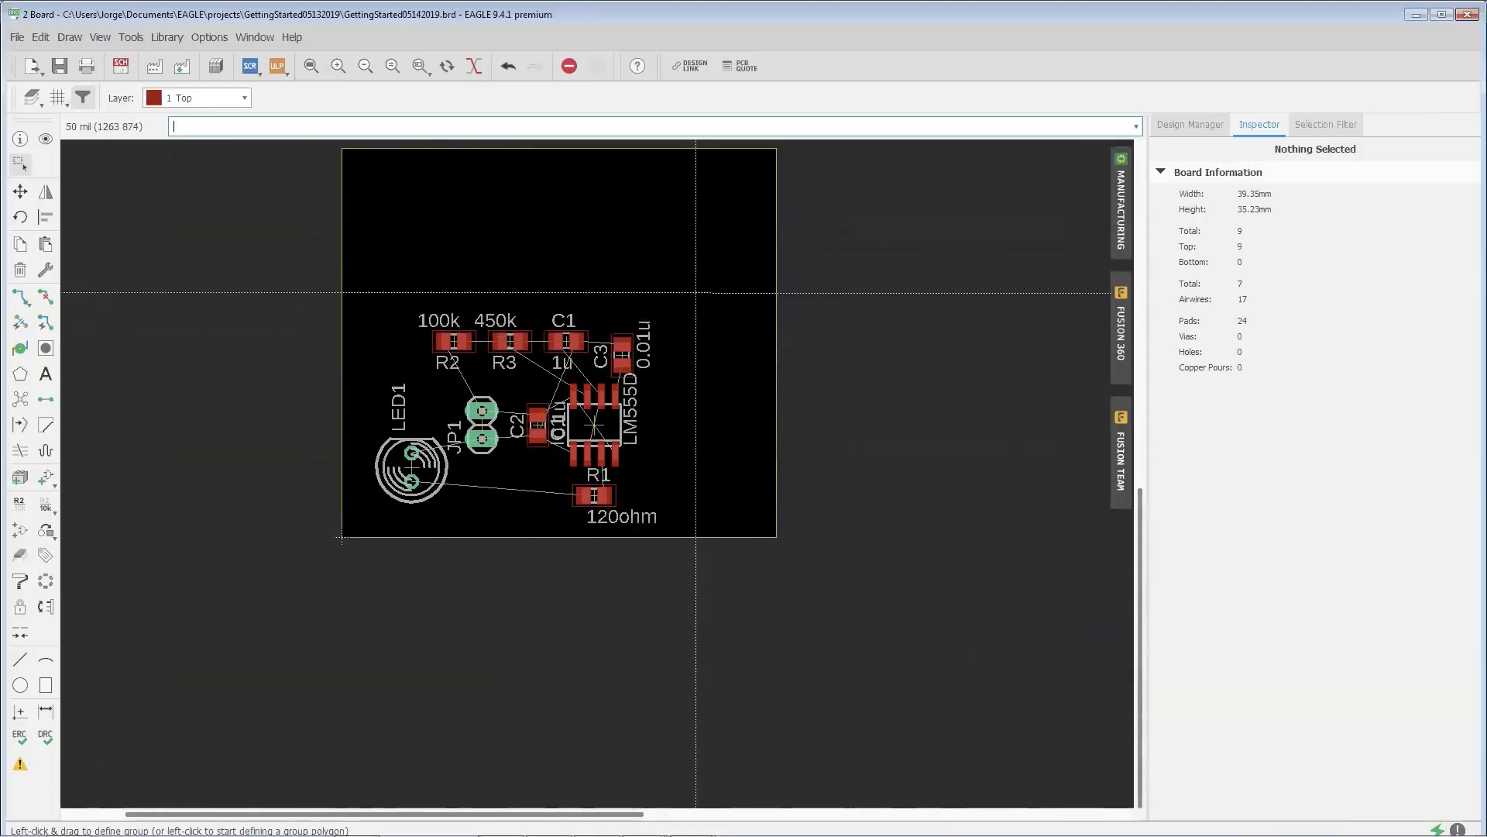
left_click_drag(686, 271, 358, 521)
left_click_drag(594, 425, 568, 443)
left_click(672, 319)
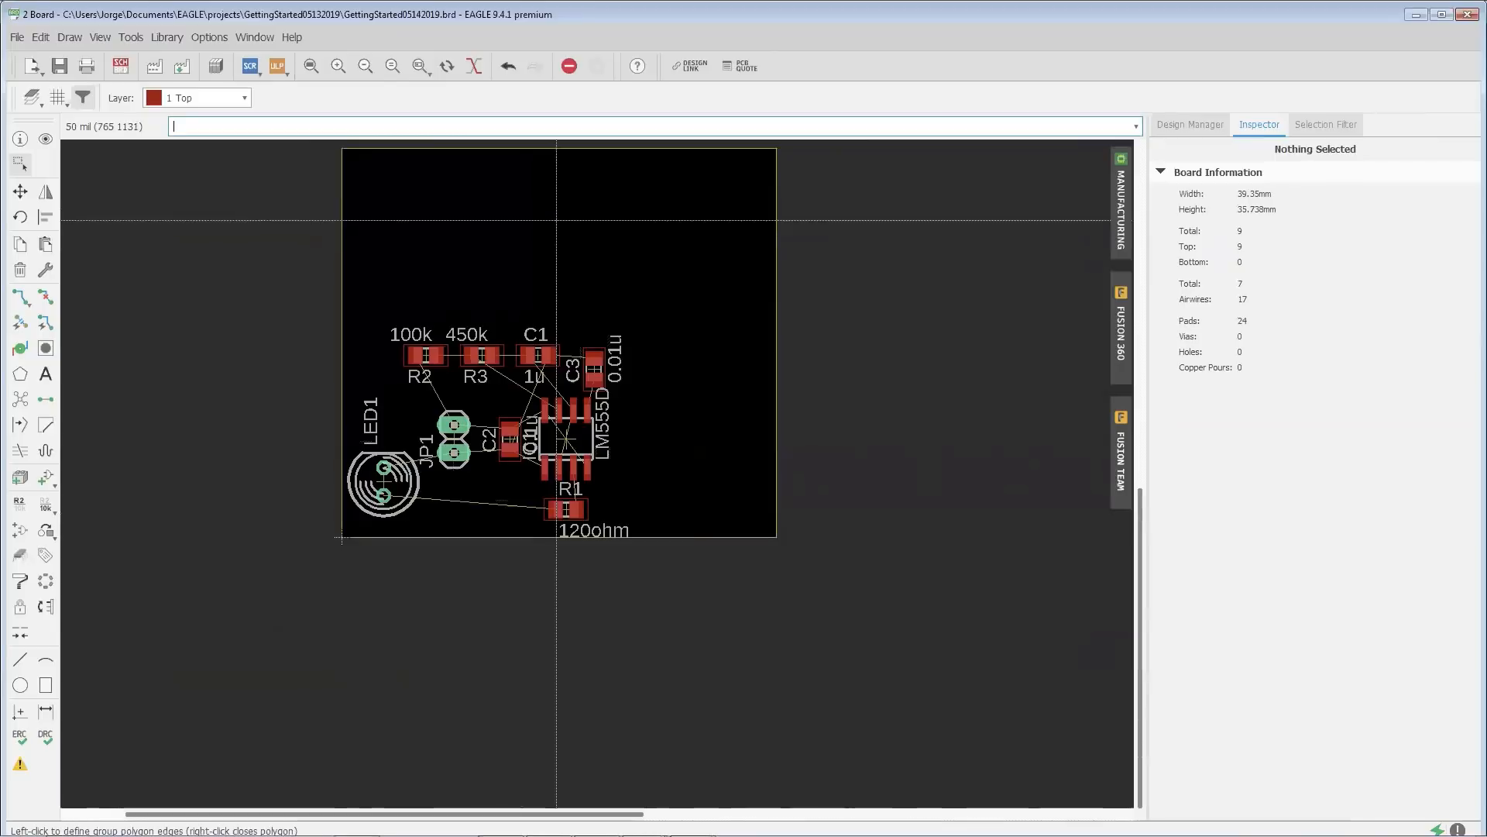
right_click(558, 223)
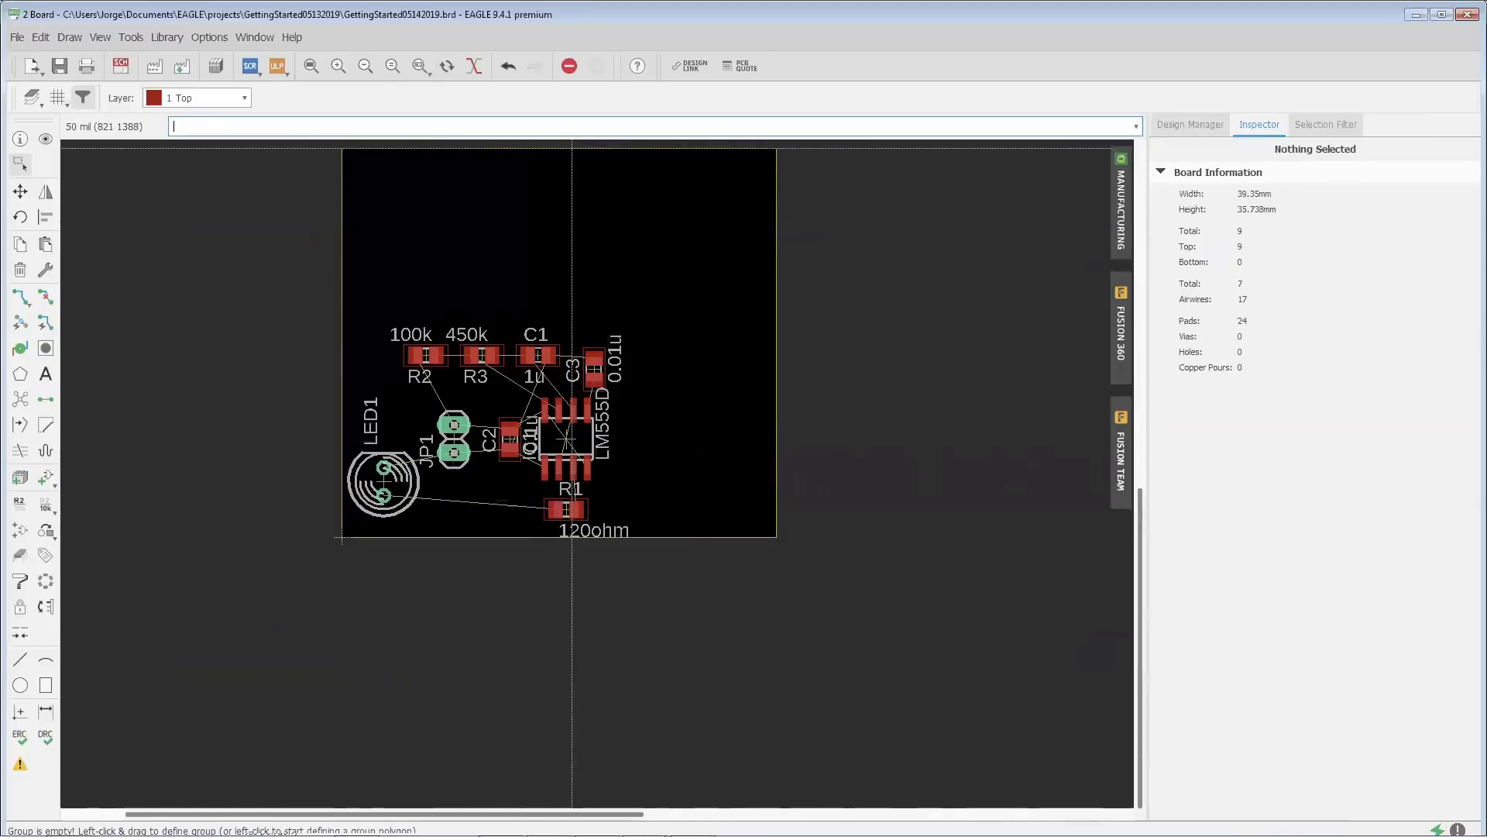
Step: Reset the selection filter to all object types, then shrink the board by pulling its top edge down and its right edge in to X 1150 mil
scroll(569, 161, "down", 3)
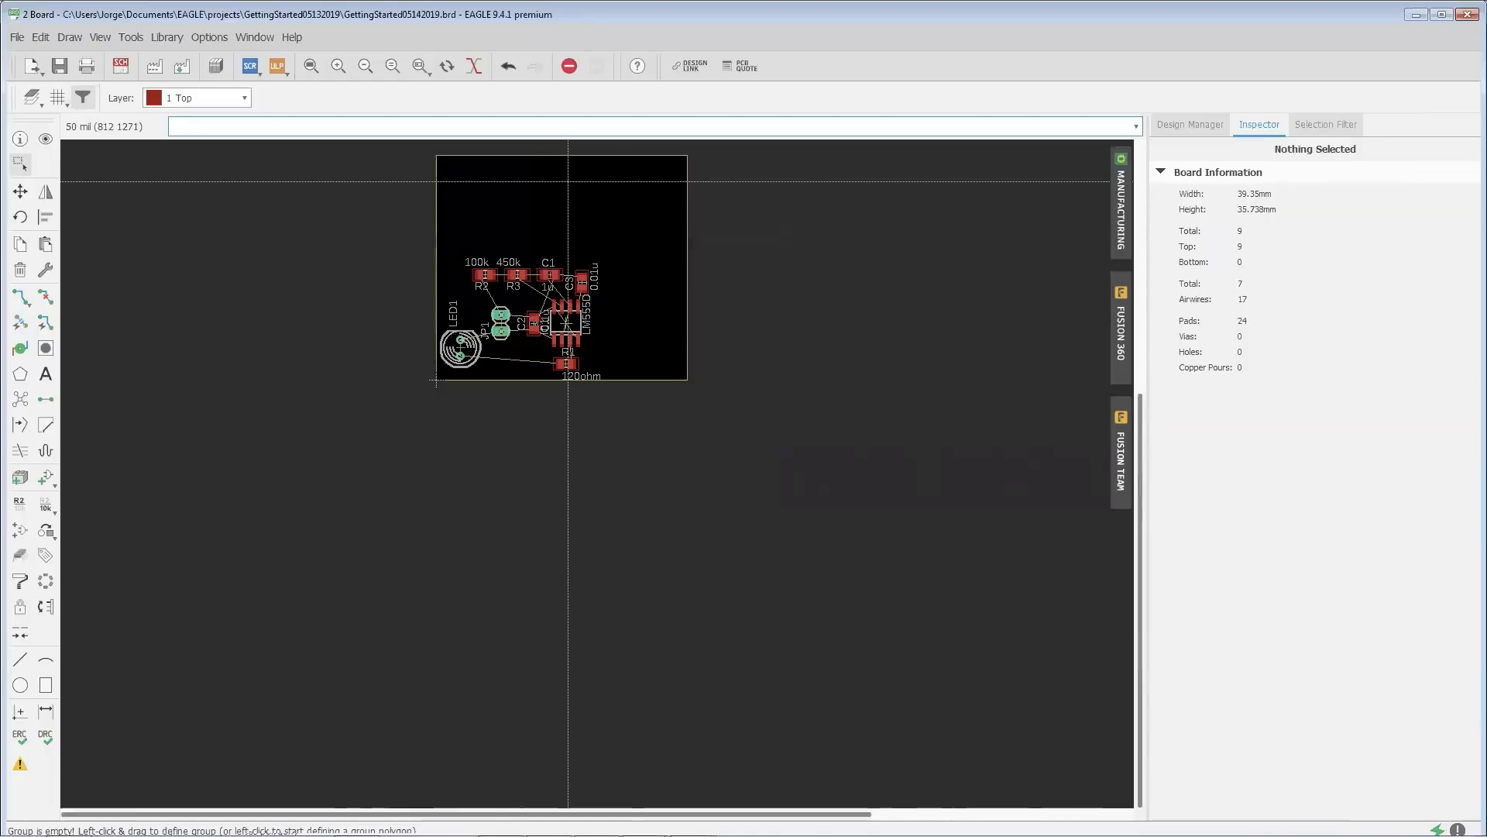
scroll(568, 157, "up", 3)
left_click(1306, 126)
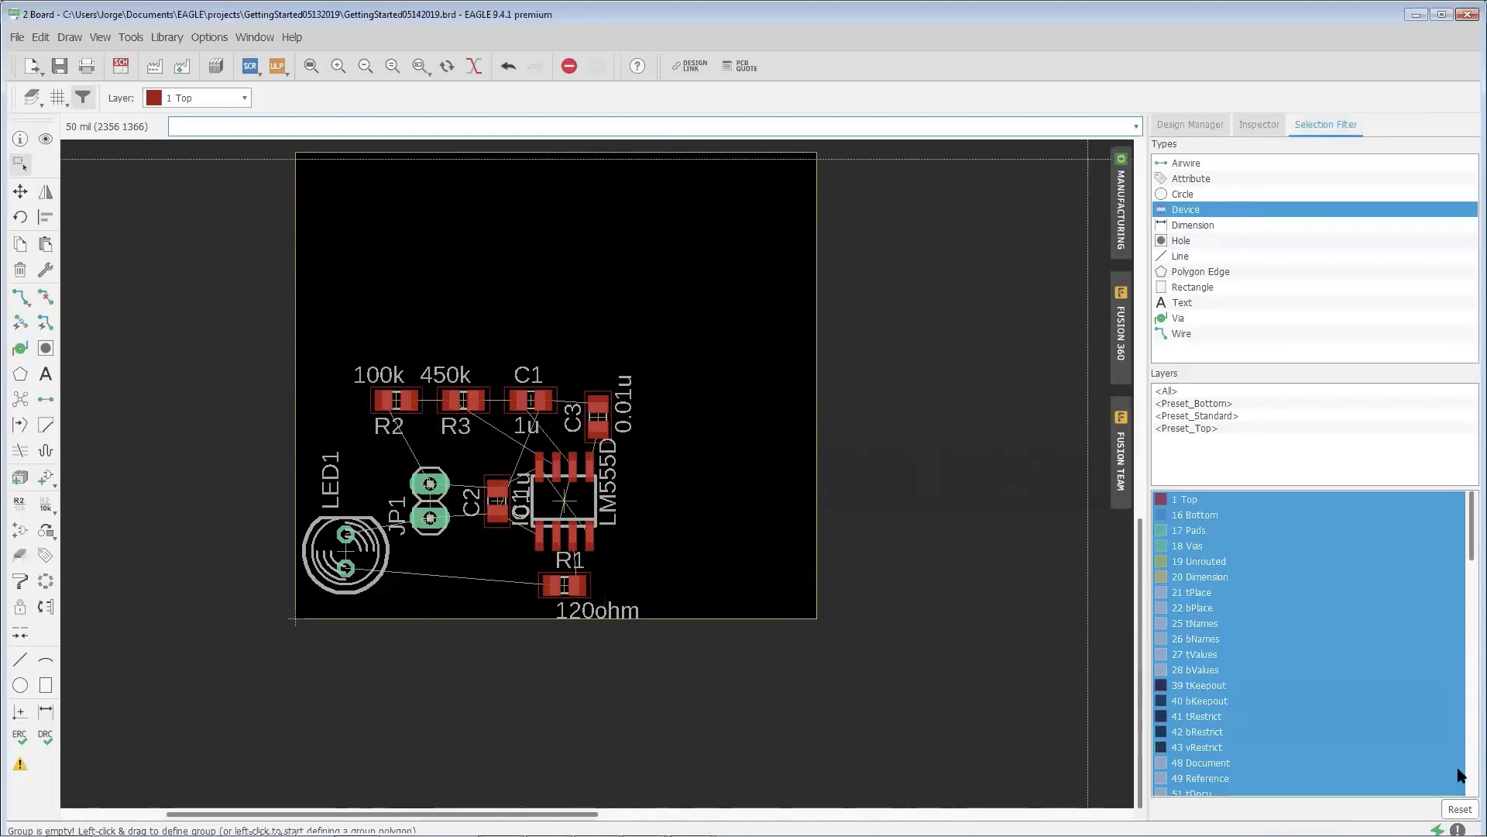
left_click(1461, 809)
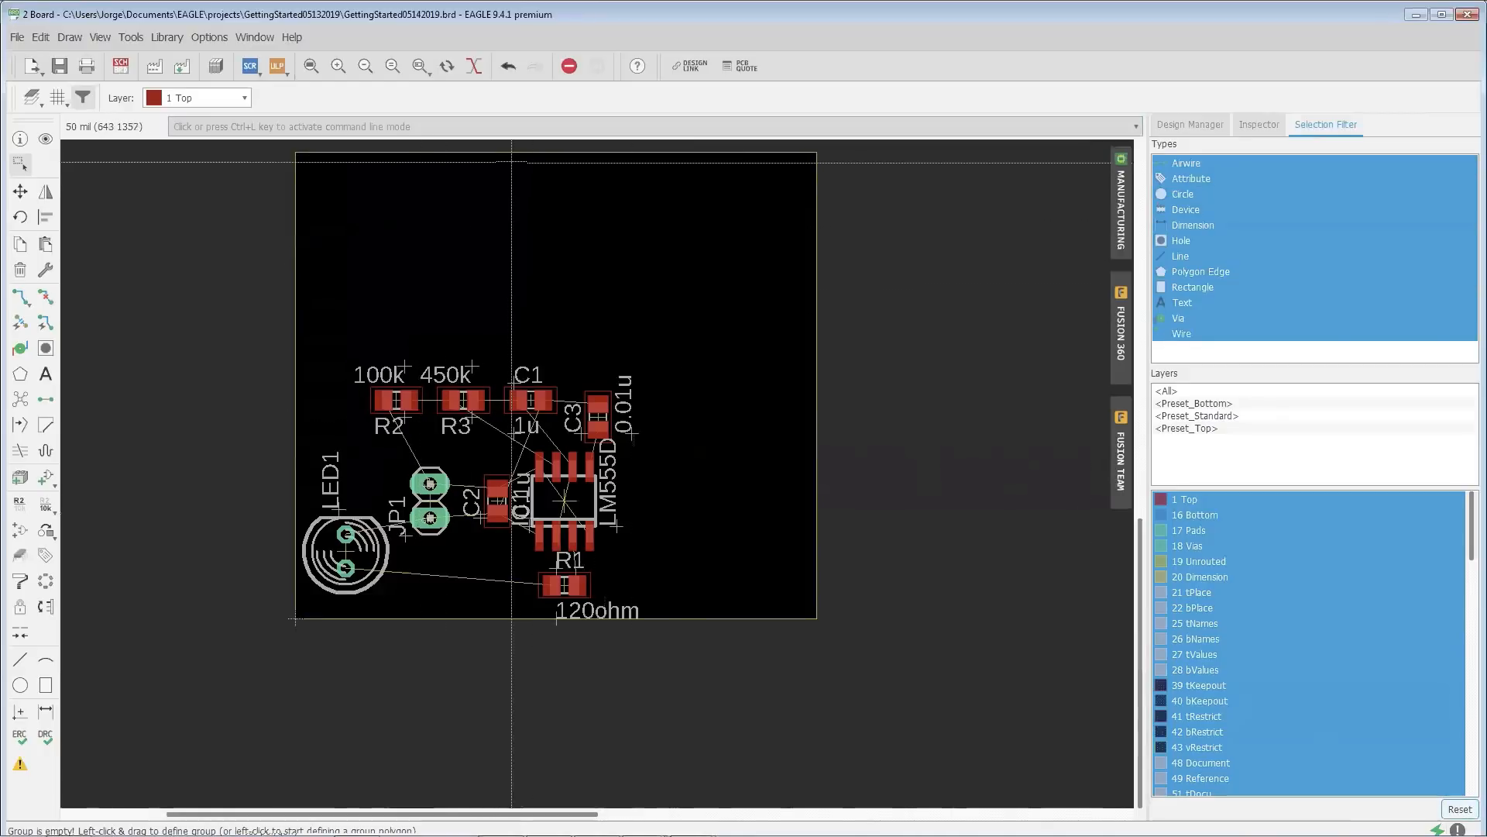
left_click_drag(520, 152, 522, 334)
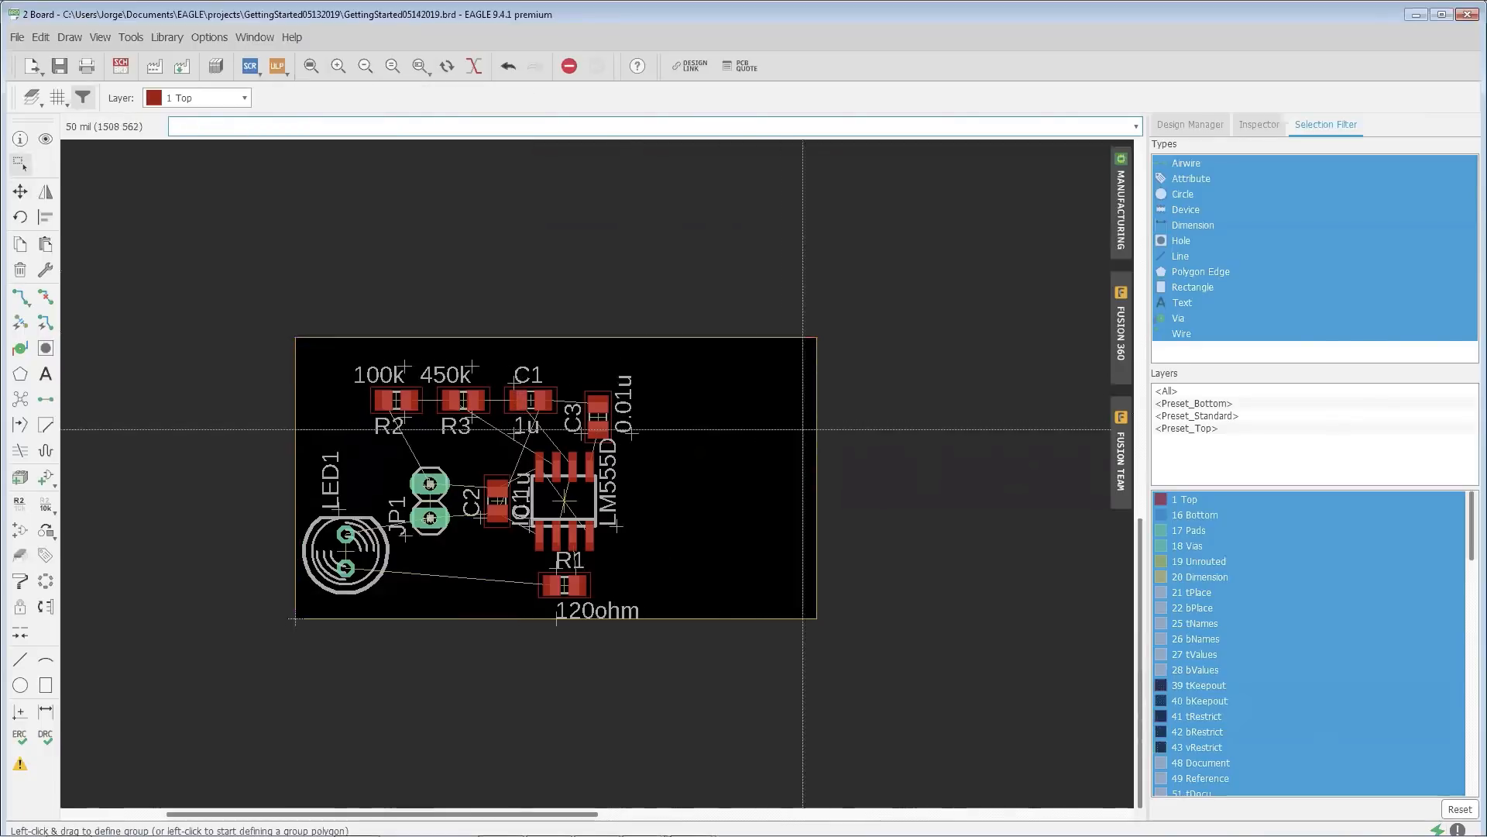
left_click_drag(815, 436, 678, 441)
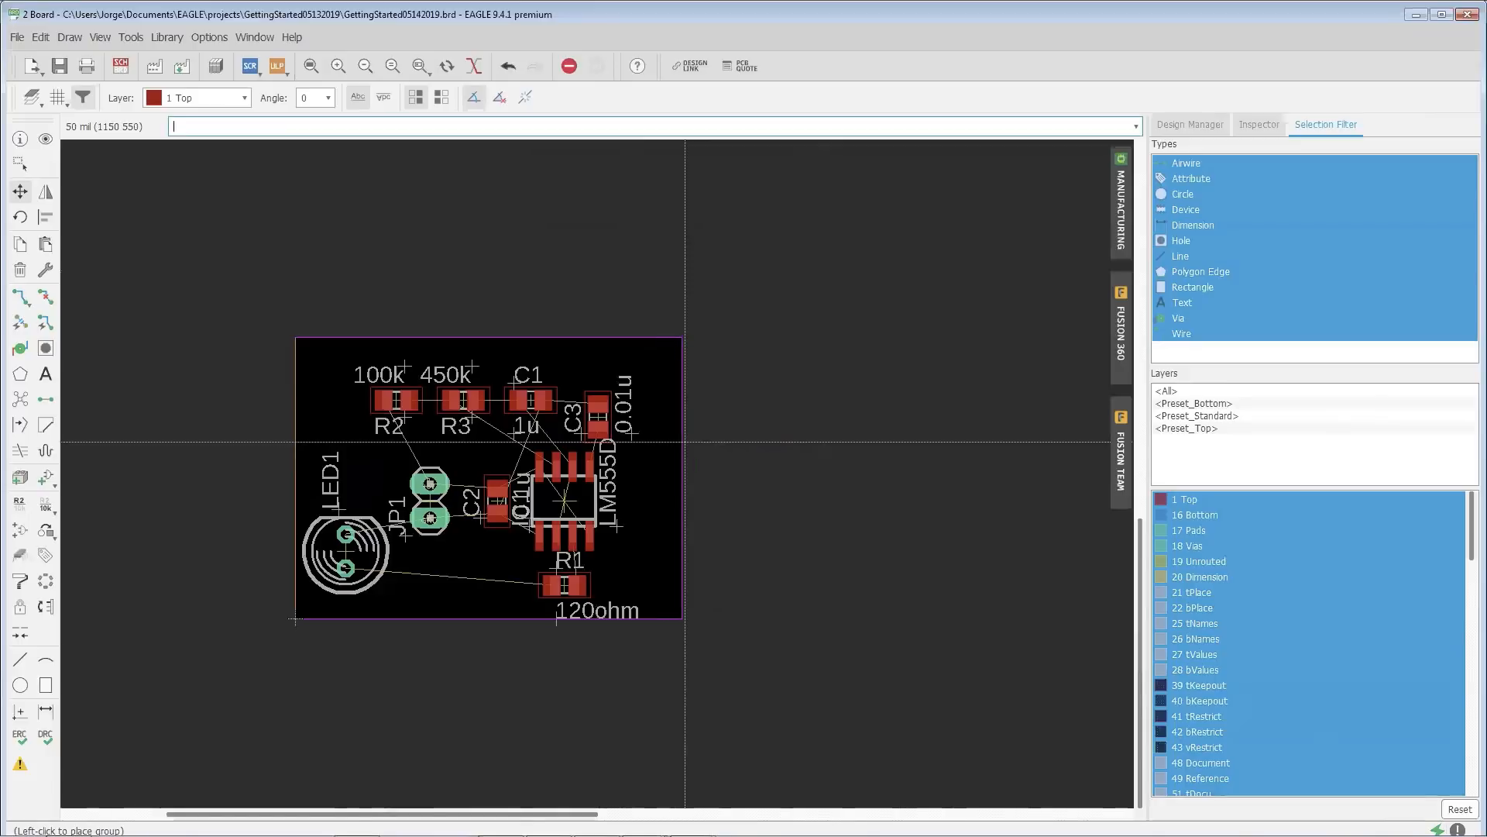
left_click(684, 441)
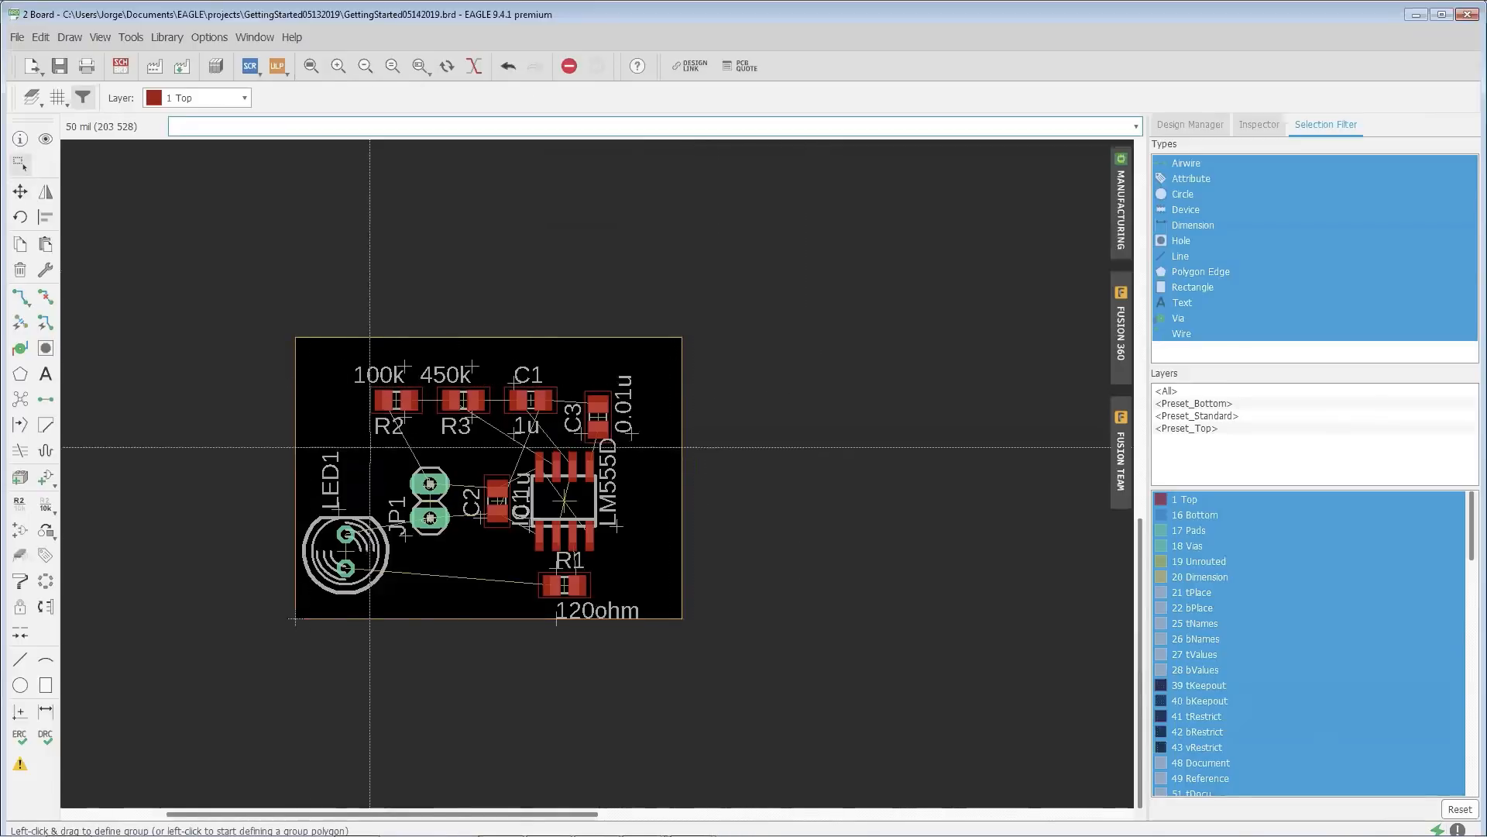
Step: Restrict the selection filter to the Attribute and Text object types
scroll(370, 447, "up", 4)
scroll(425, 338, "down", 1)
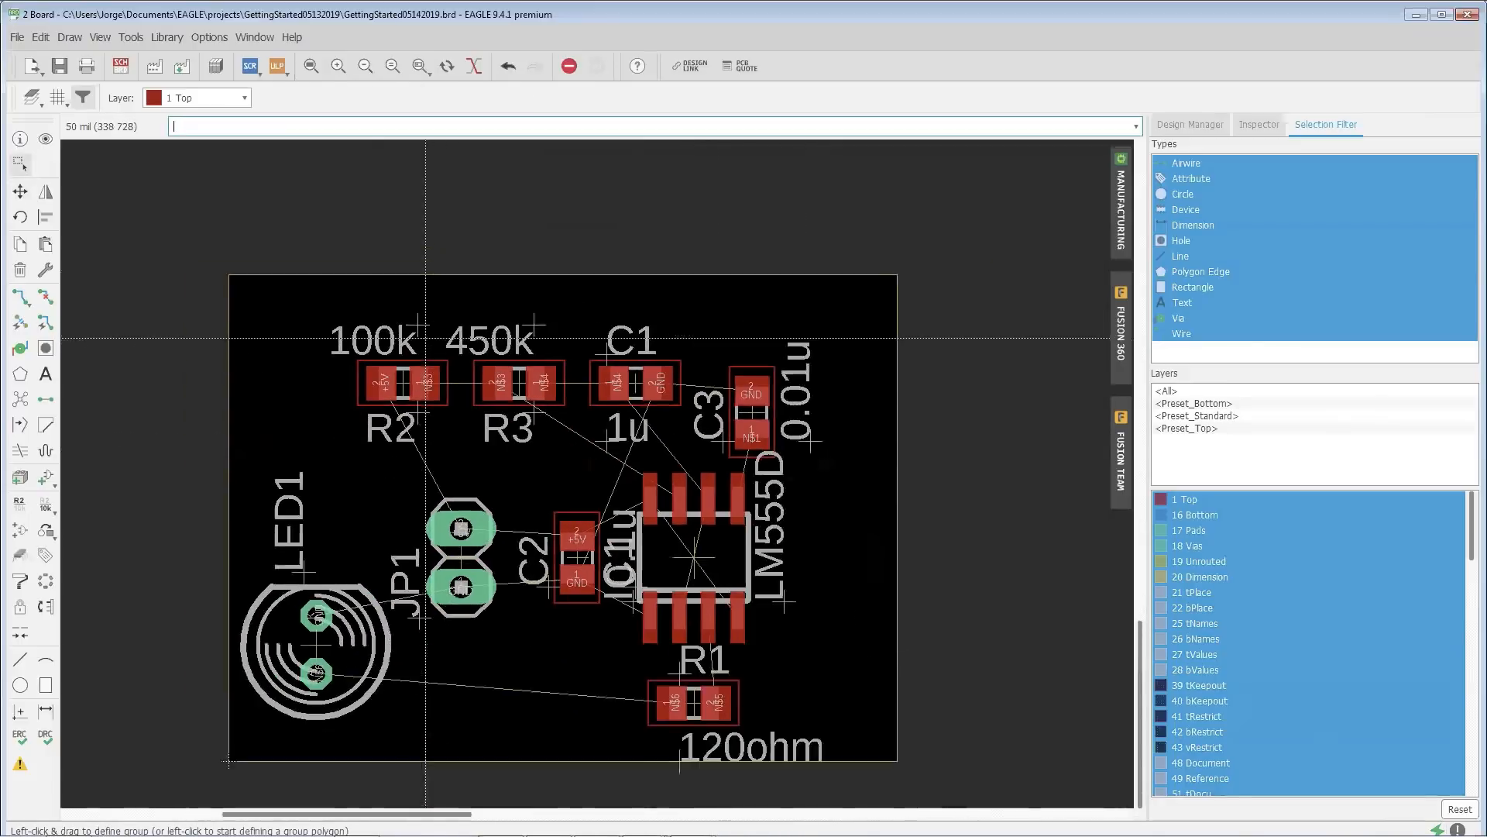
scroll(426, 338, "down", 2)
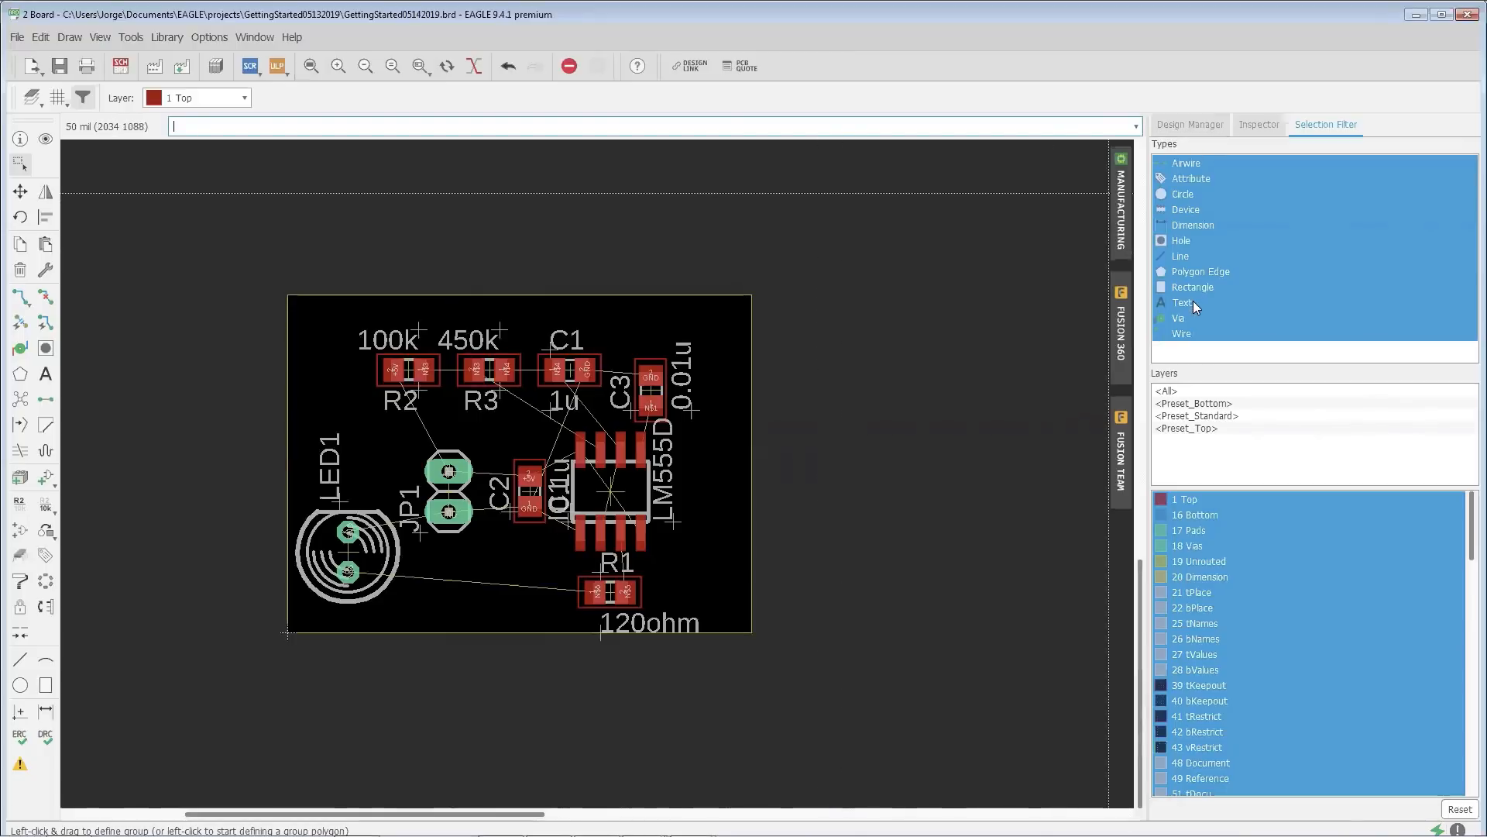
left_click(1191, 178)
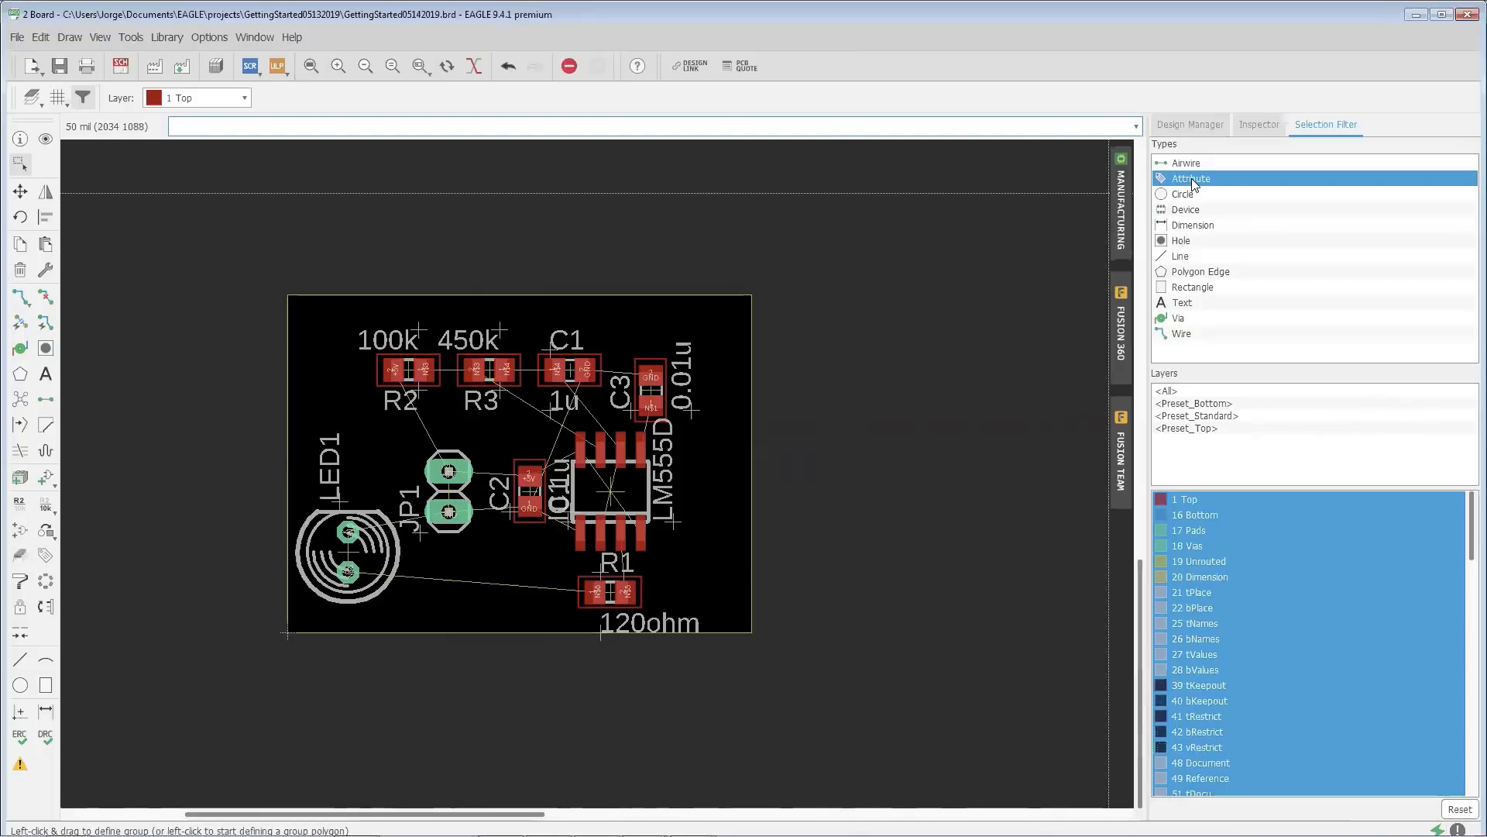
left_click(1193, 303)
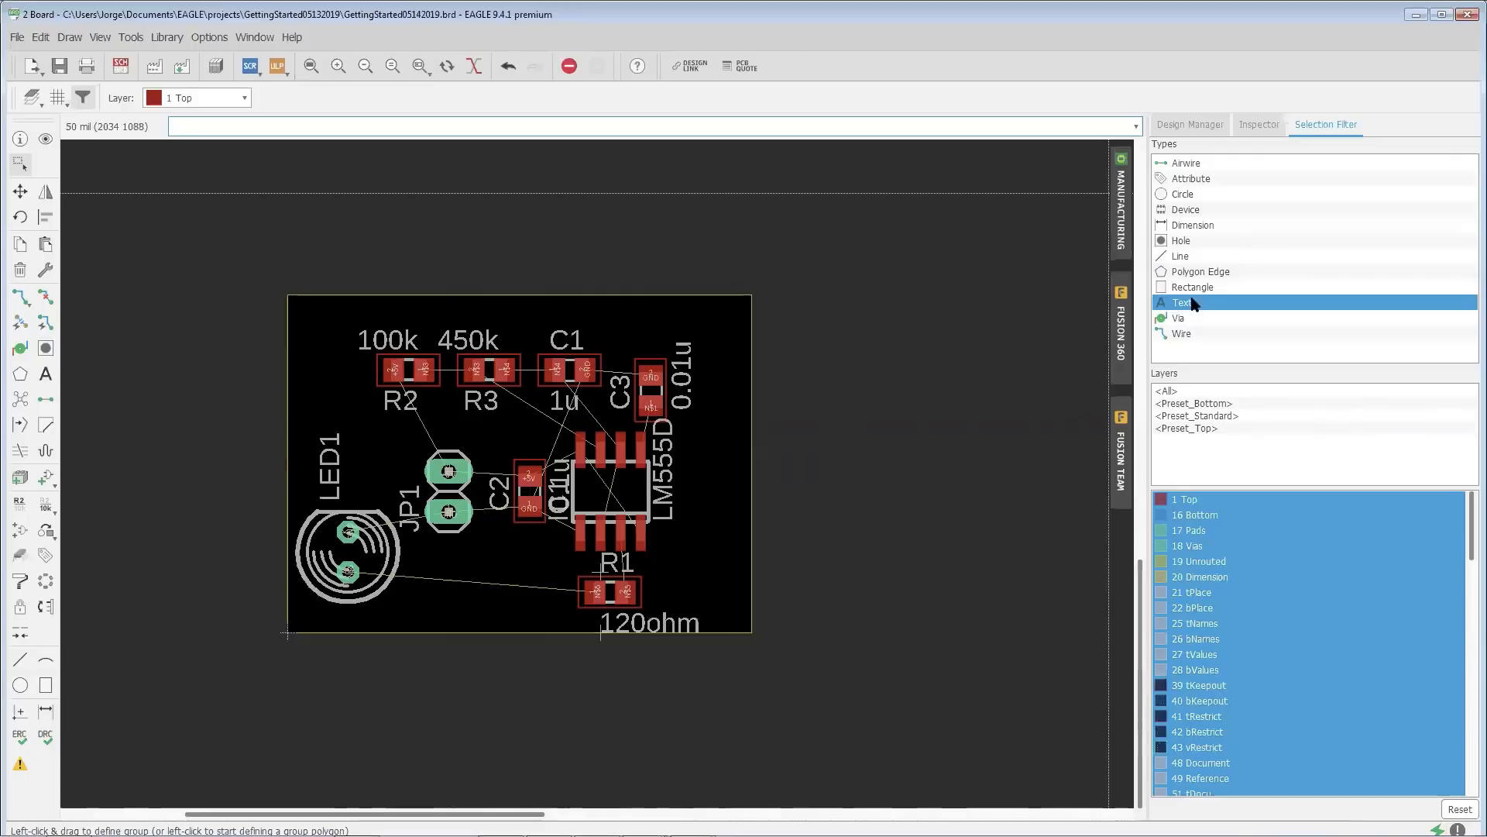
left_click(1192, 179, "ctrl")
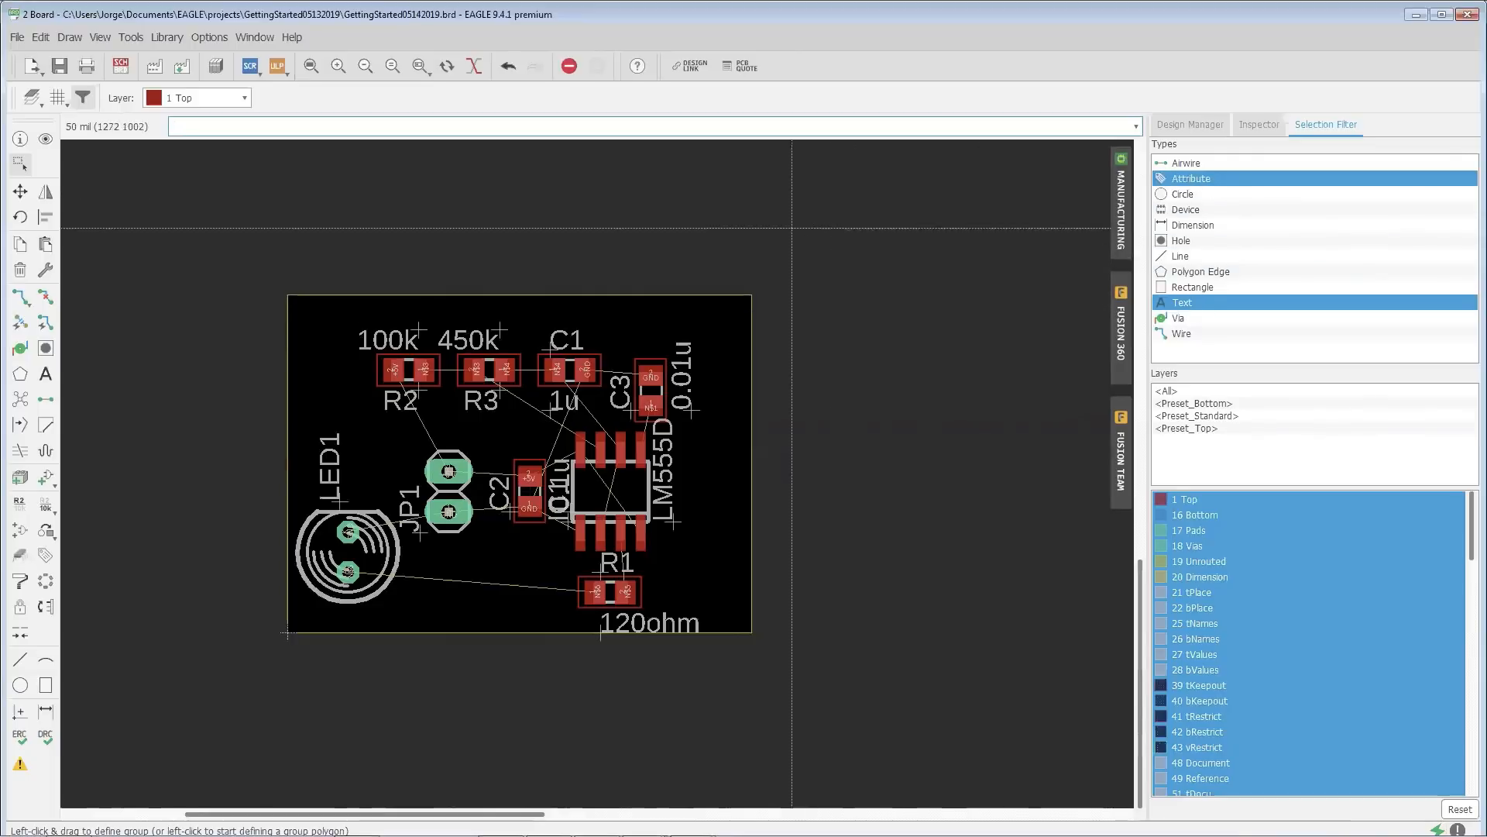
Step: Select all name and value labels on the board and set their font to vector
left_click_drag(825, 258, 250, 665)
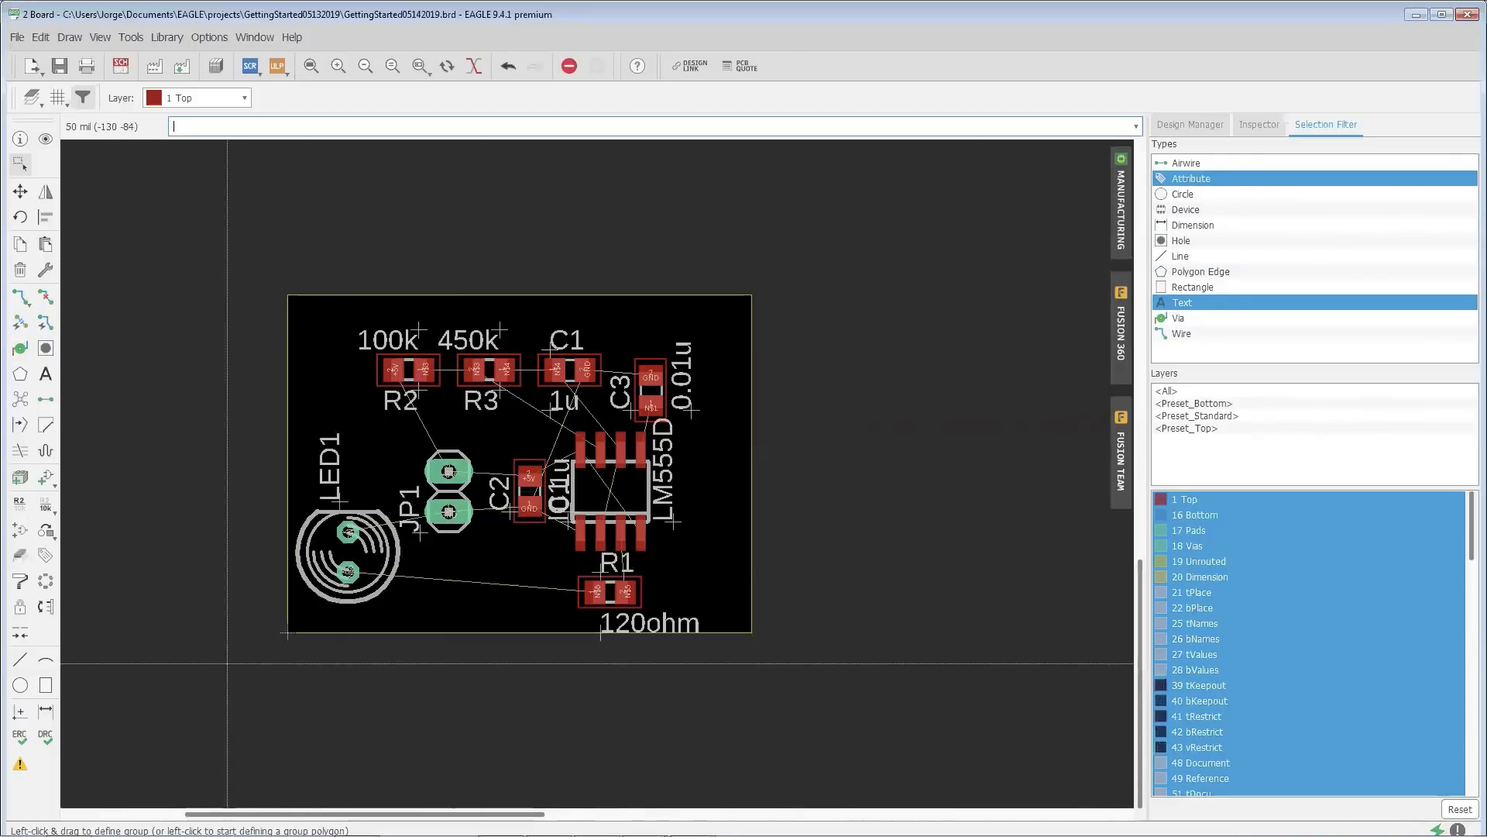
left_click(1261, 125)
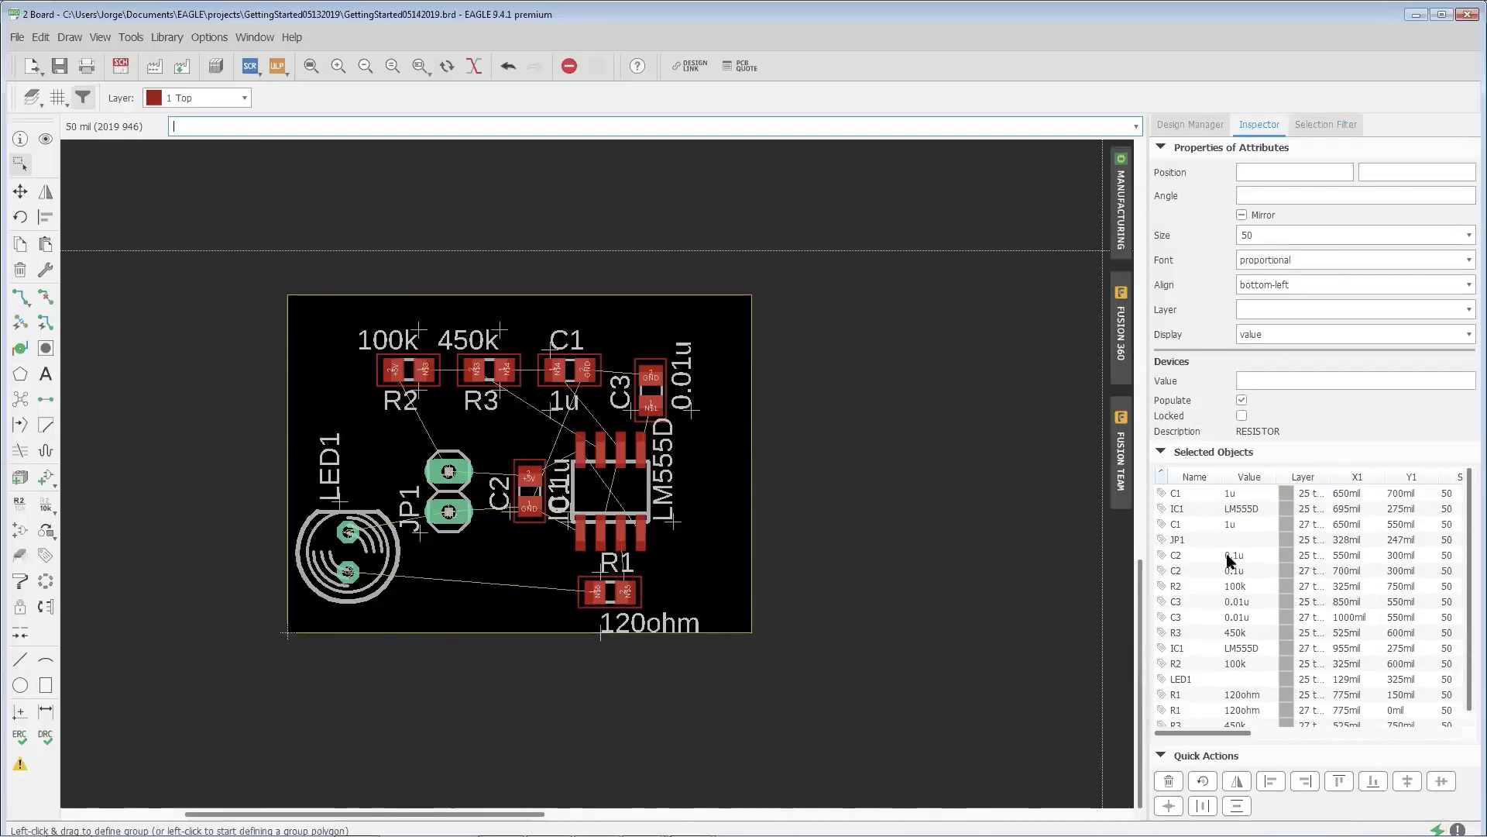
left_click(1465, 261)
left_click(1395, 286)
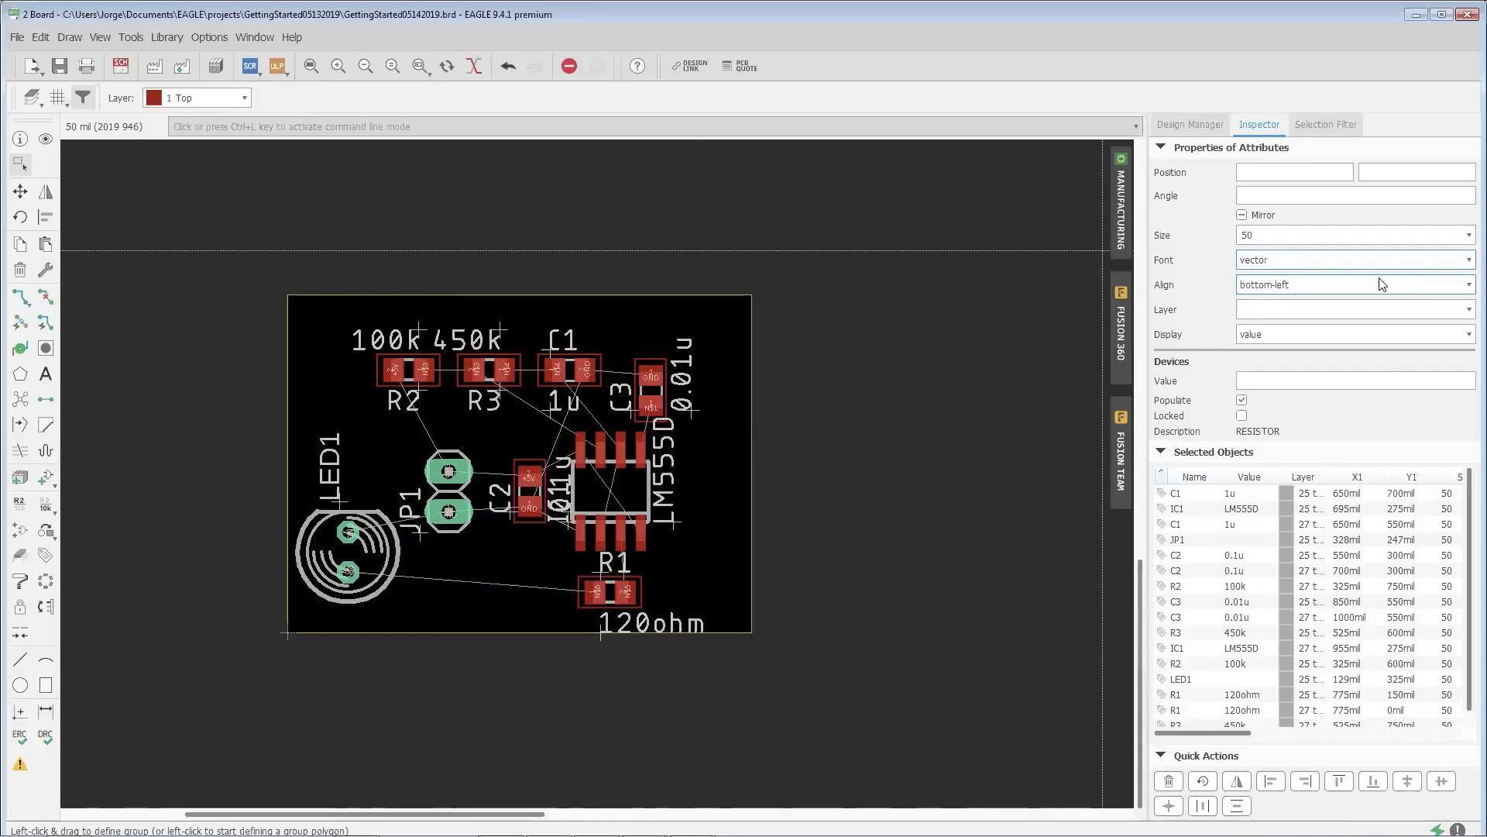
Step: Reset the selection filter to all object types and clear the label selection
left_click(1315, 125)
left_click(1459, 809)
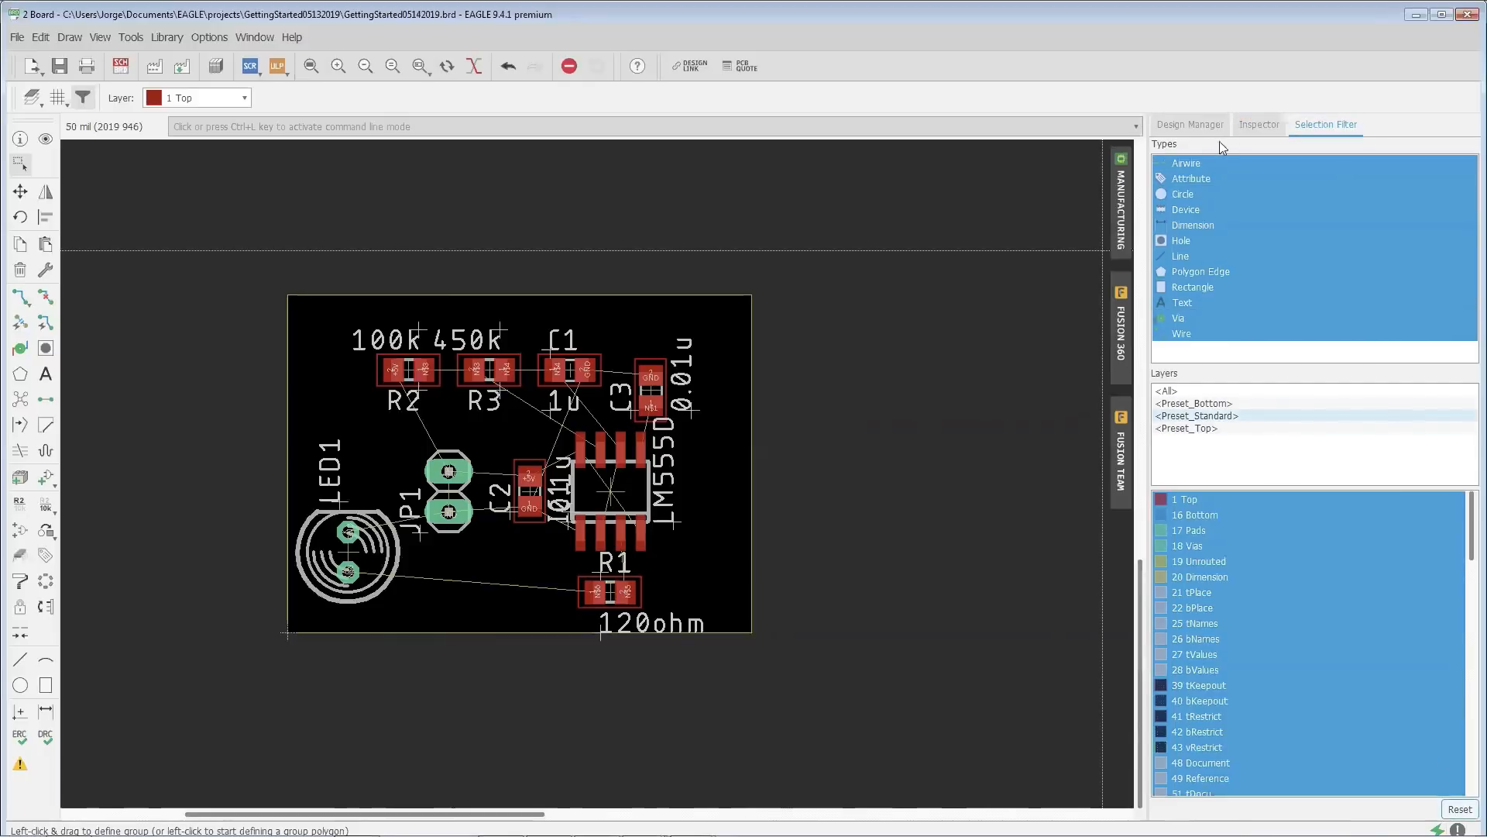
left_click(1255, 128)
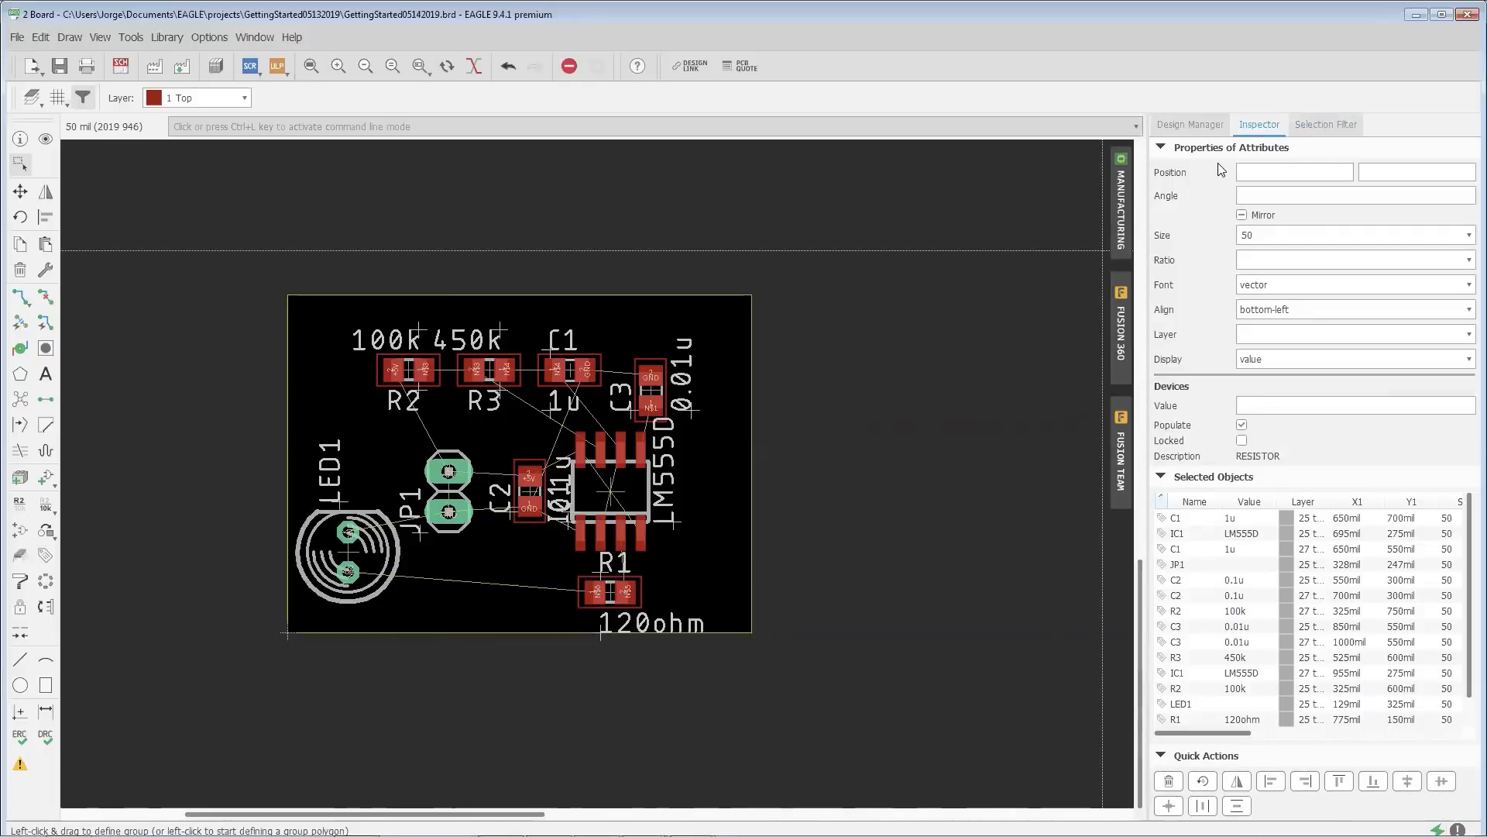
left_click(738, 366)
scroll(667, 542, "up", 1)
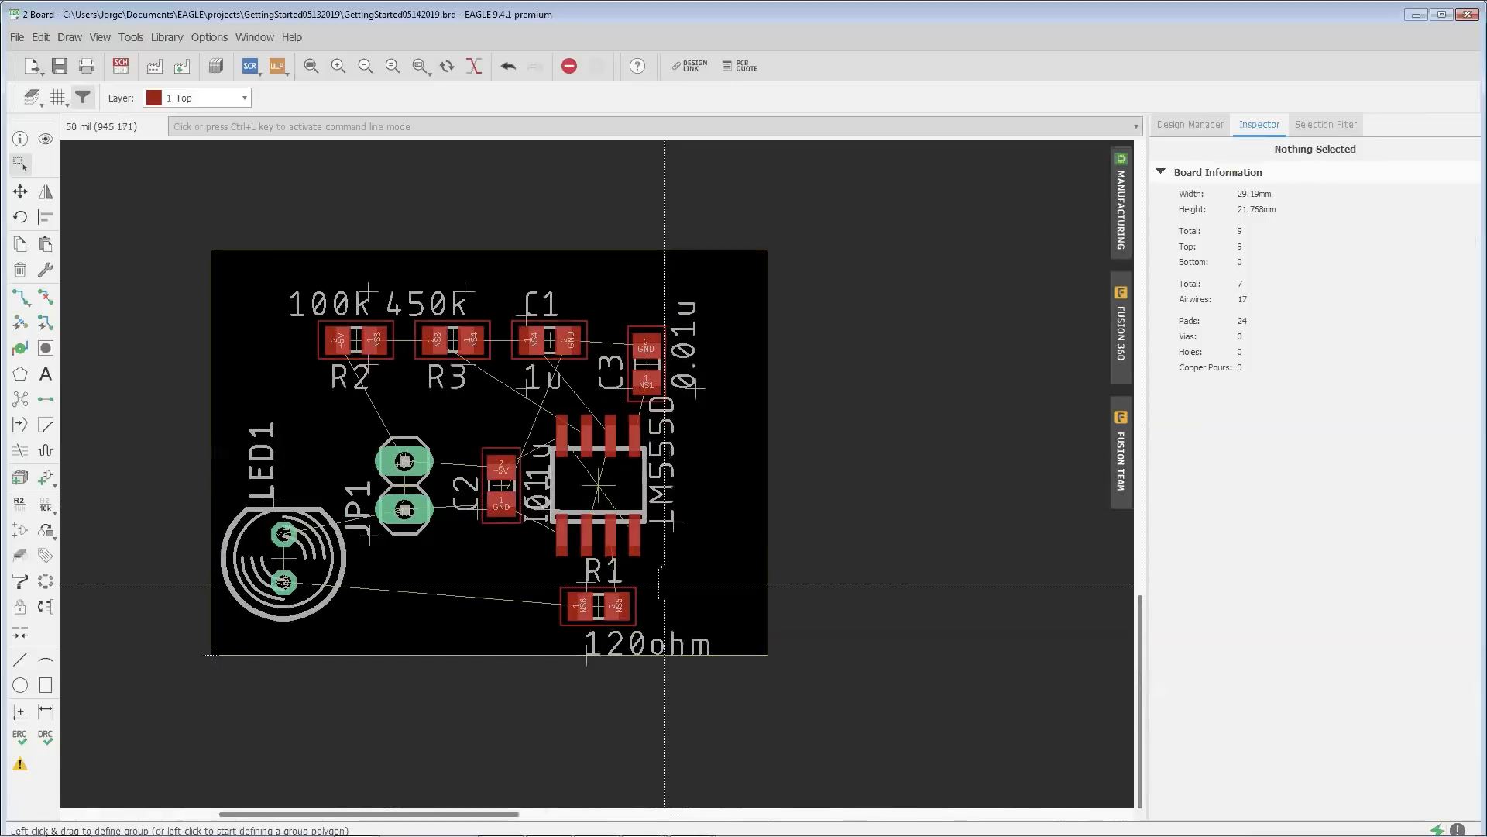
Step: Move R1's 120ohm value label into the open space between LED1 and R1
left_click(586, 651)
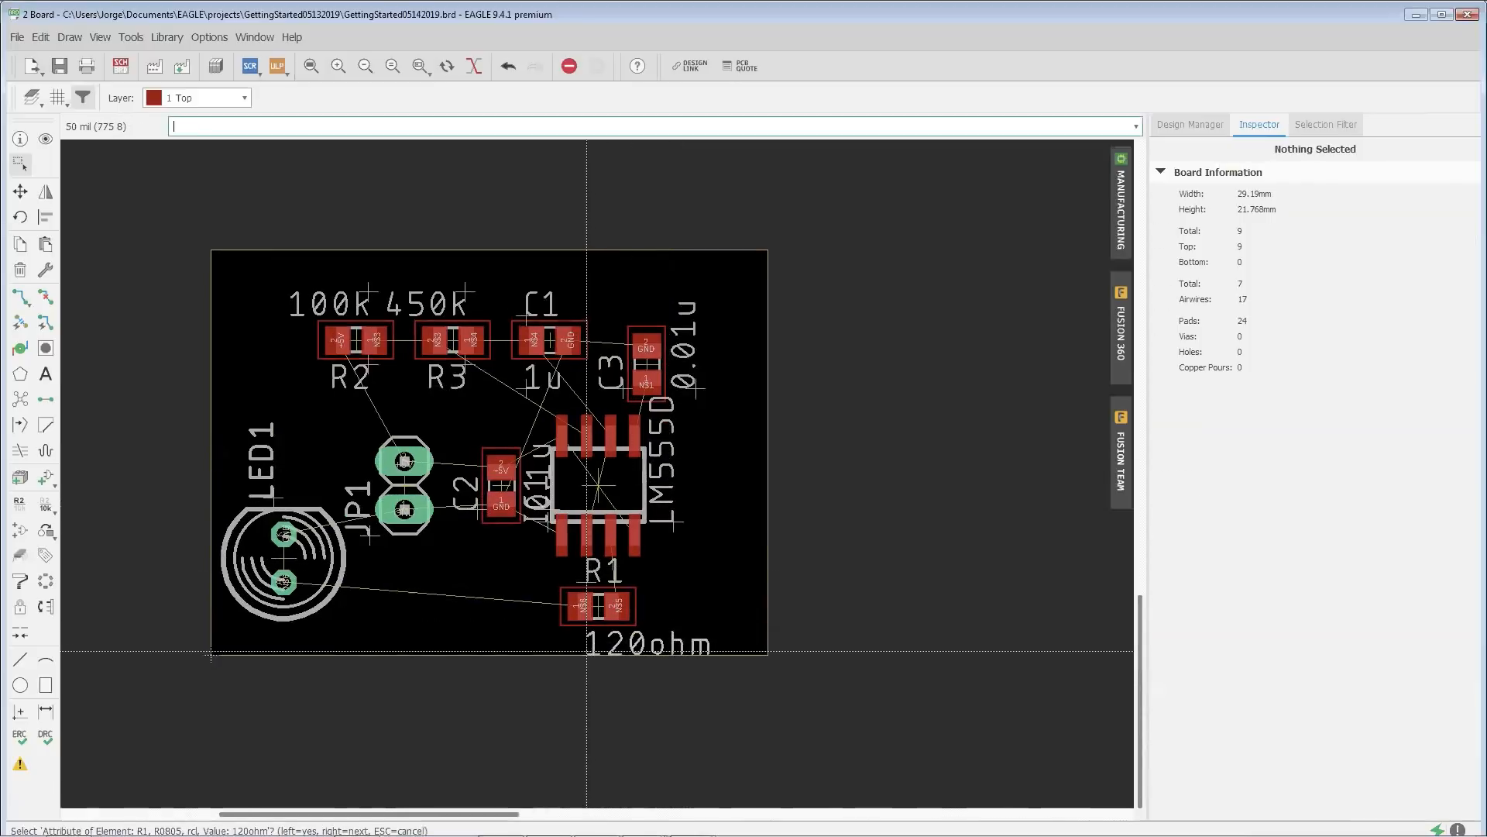
left_click(587, 651)
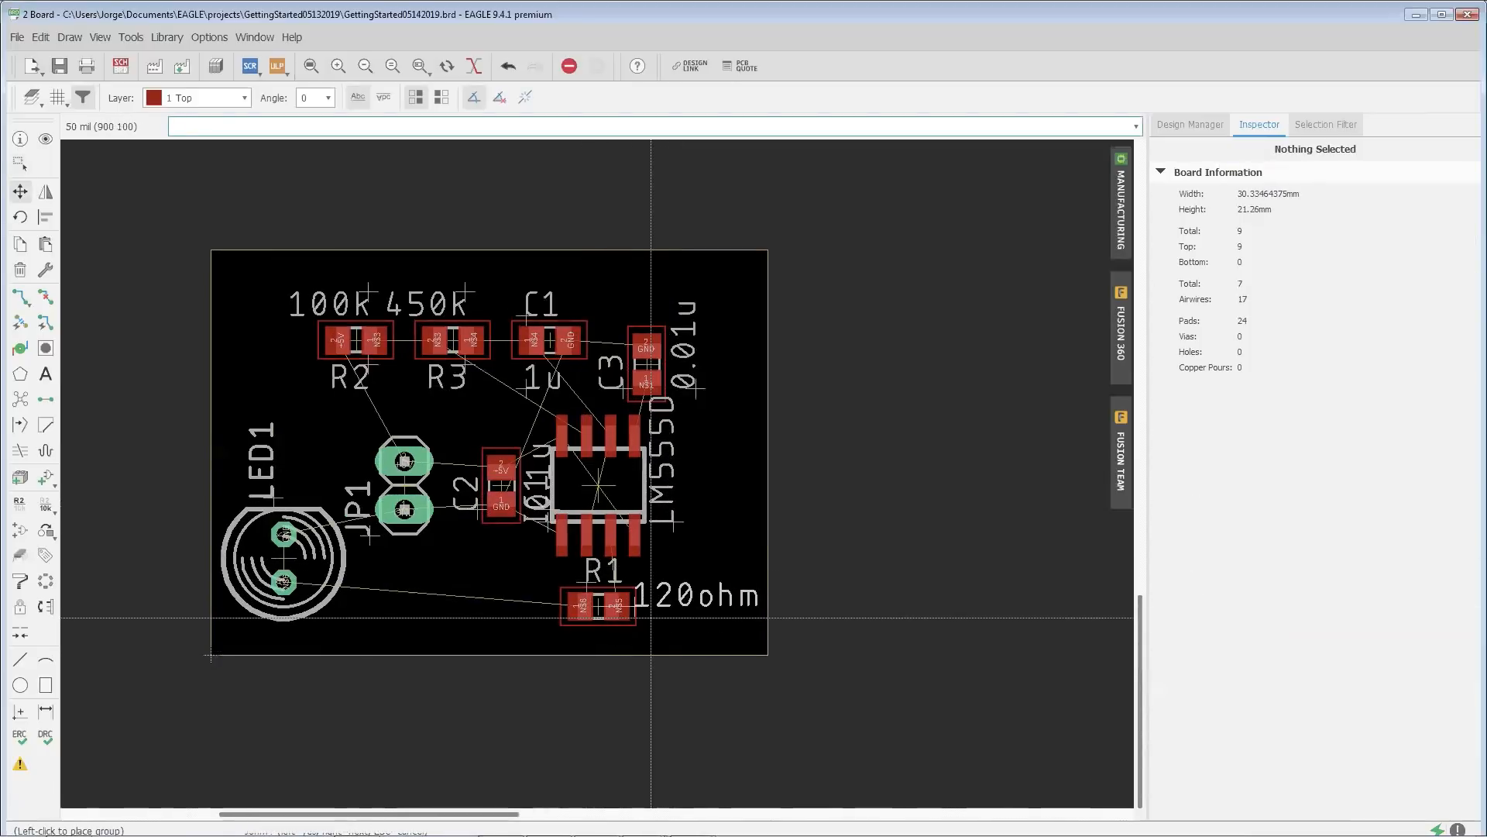
left_click(439, 613)
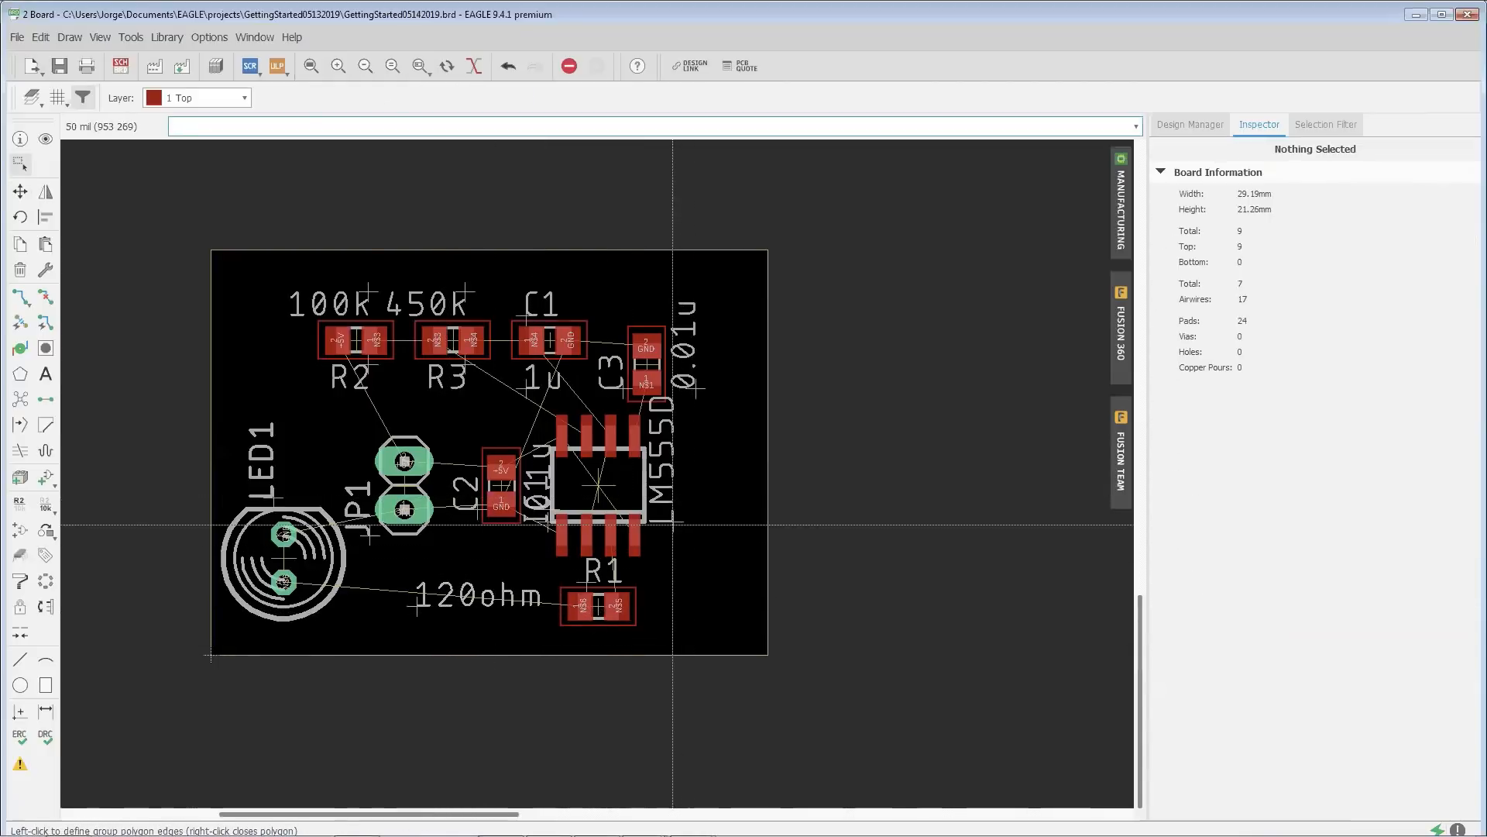
Step: Move IC1's name label and its LM555D value label out to the free area right of the chip
left_click(670, 525)
left_click(666, 545)
scroll(516, 533, "up", 2)
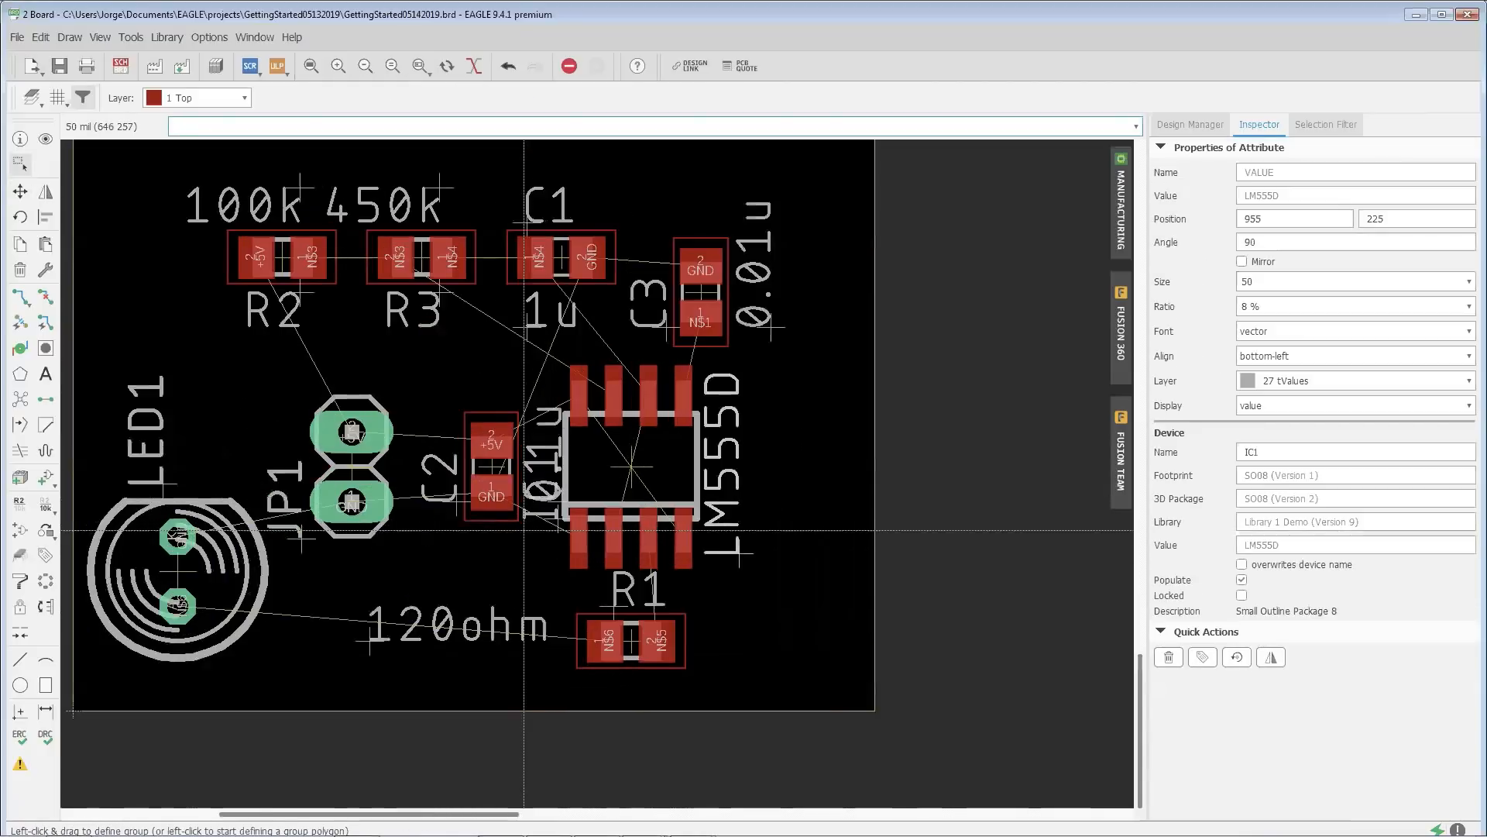
left_click(554, 517)
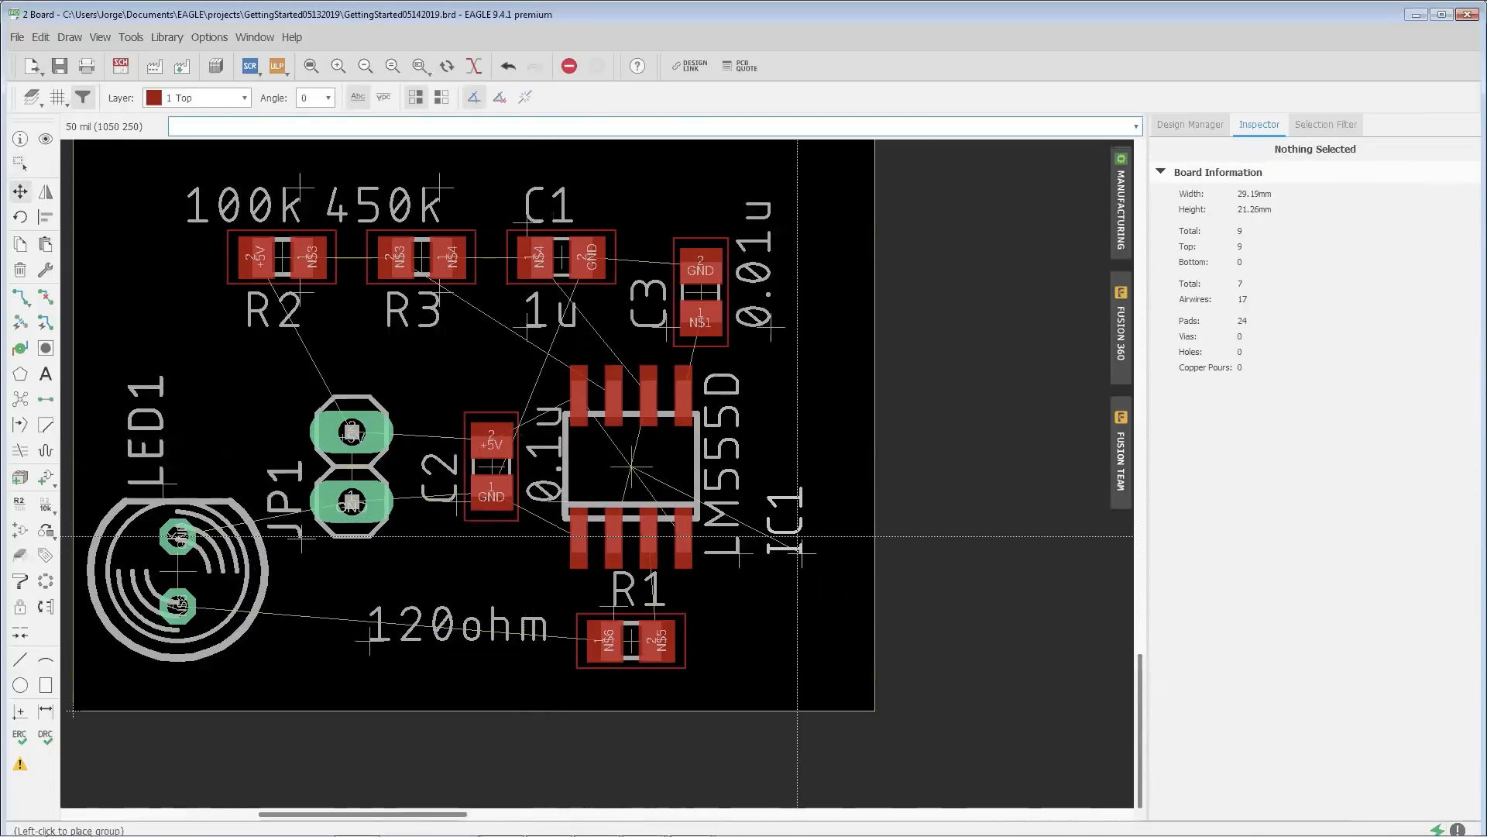
left_click(798, 542)
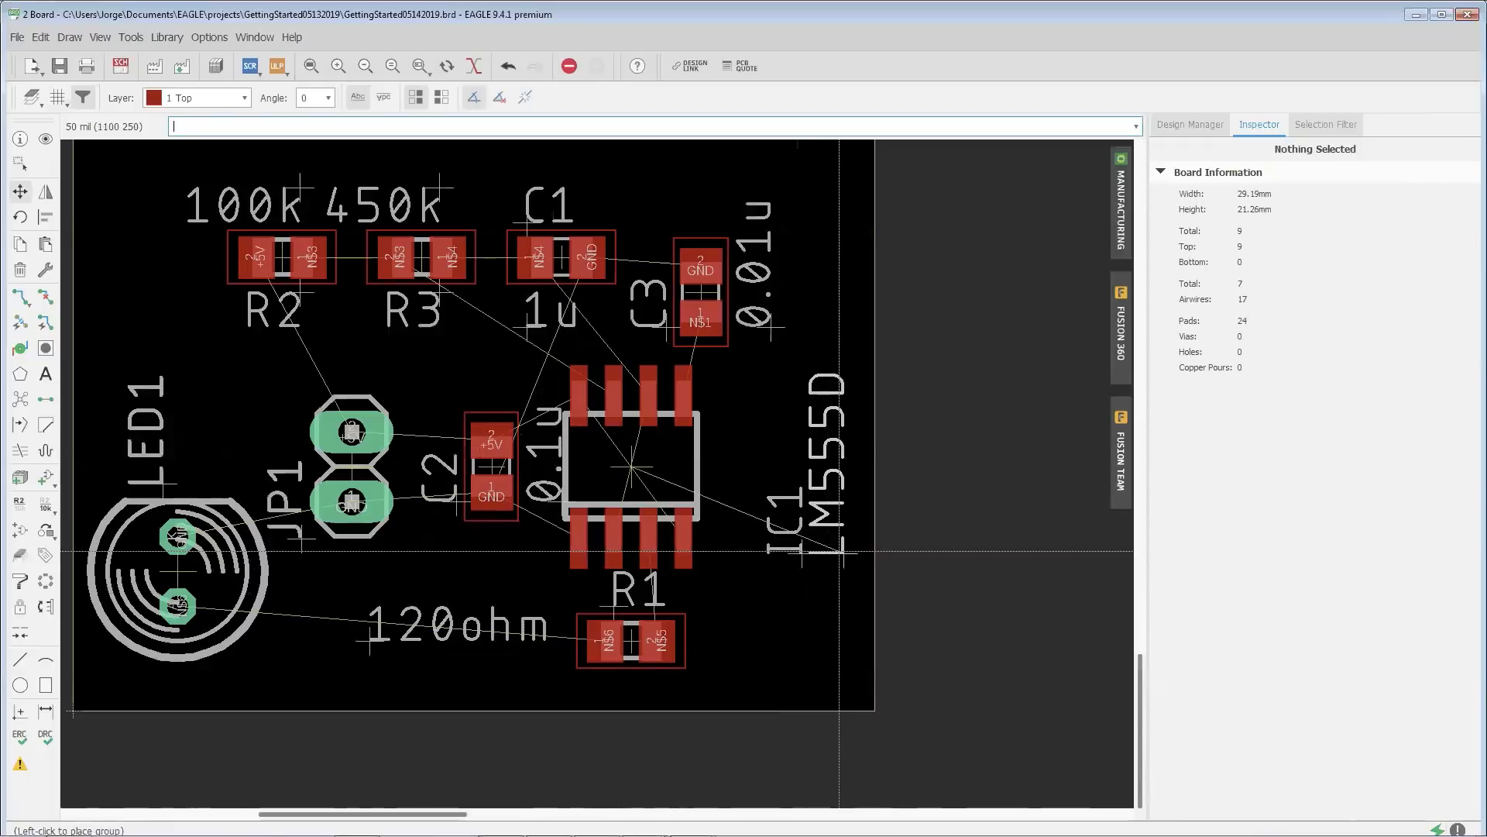
left_click(840, 552)
Step: Using the fine grid, place IC1's name label at 960, 225 mil and the LM555D label beside it at about X 1020 mil
left_click(800, 552)
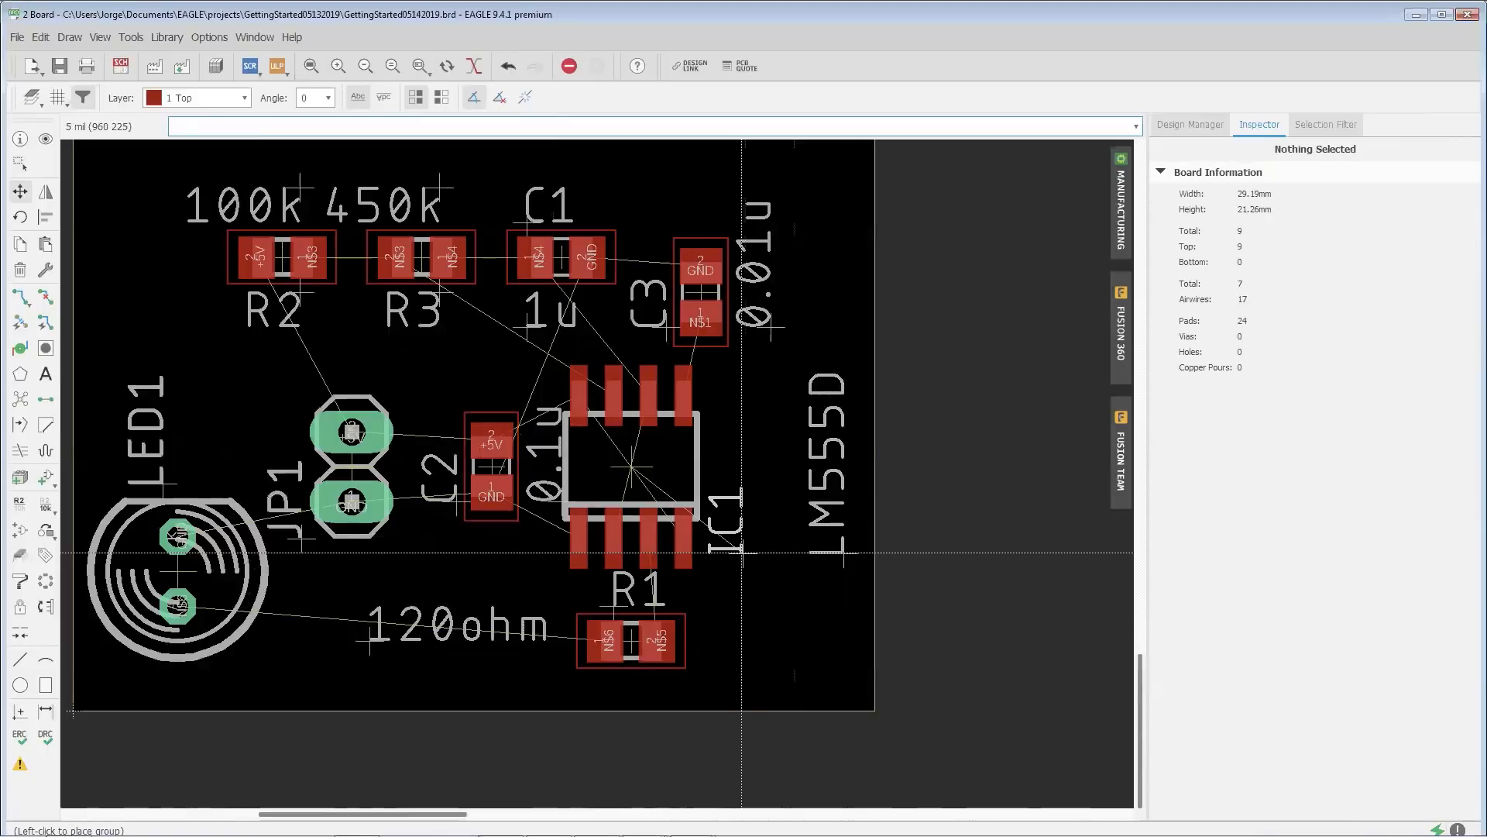
left_click(744, 552, "alt")
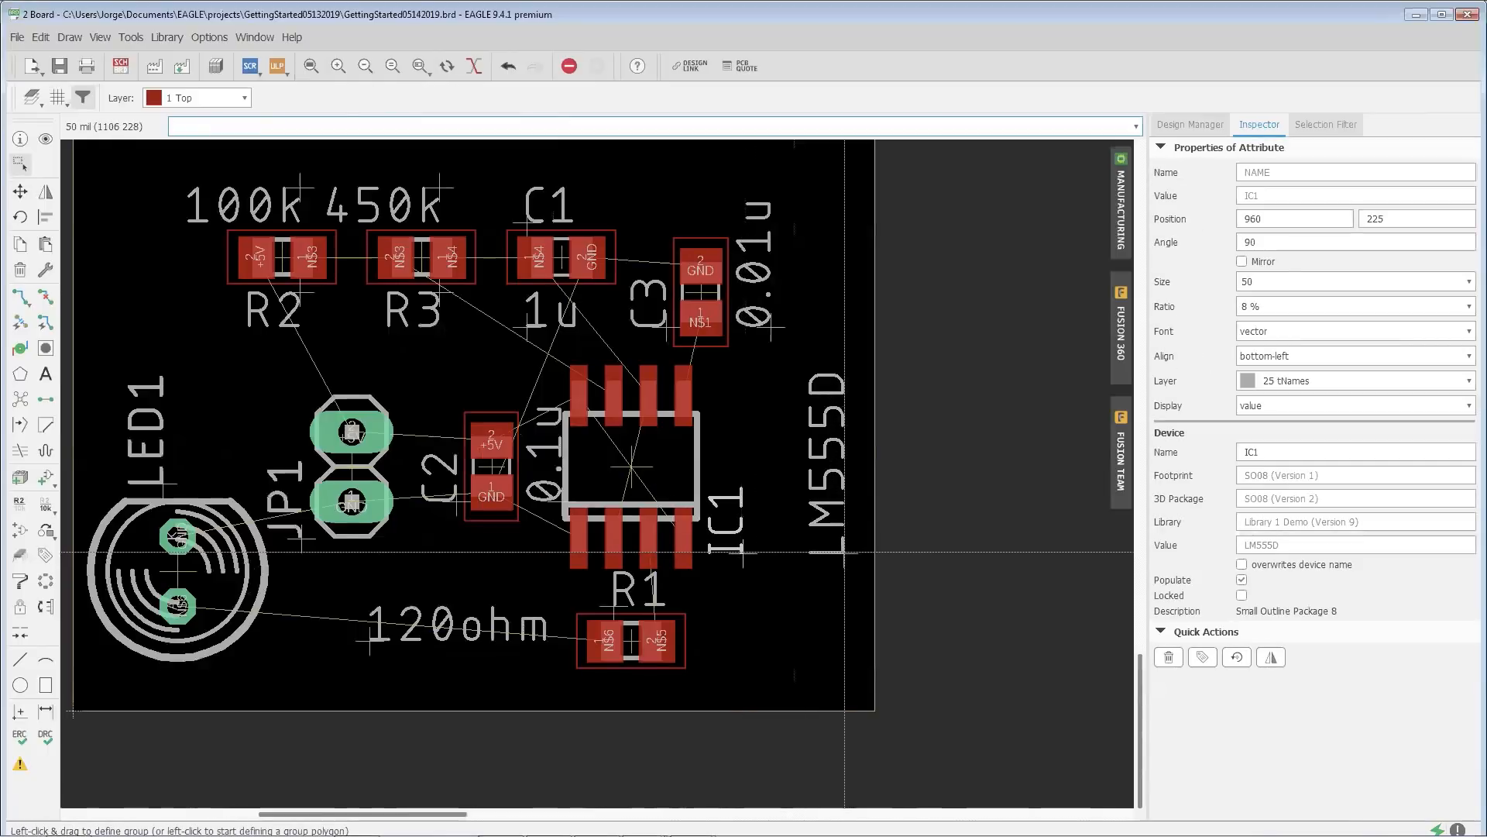
left_click(843, 551)
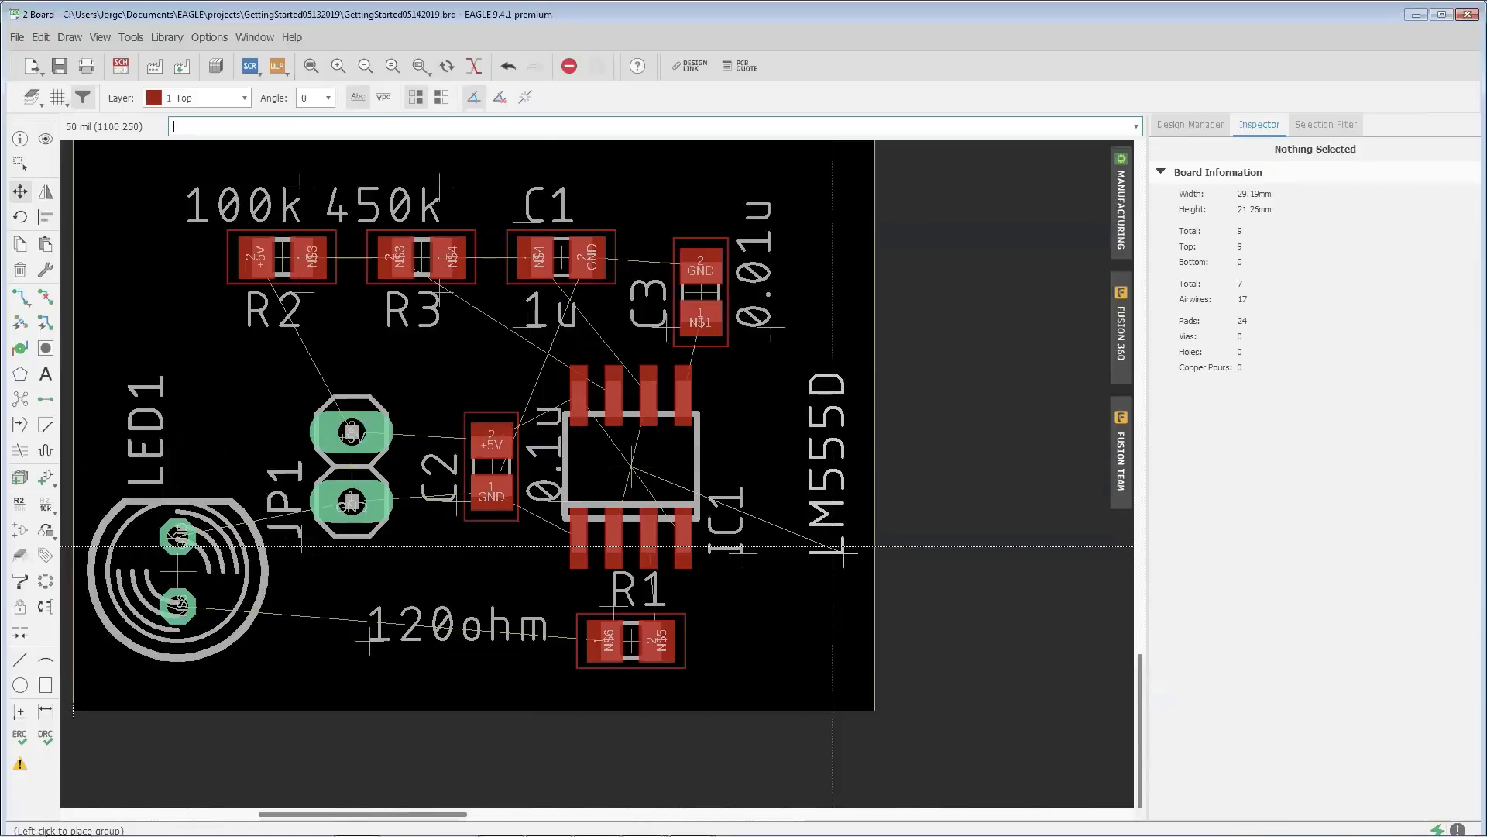
key("alt")
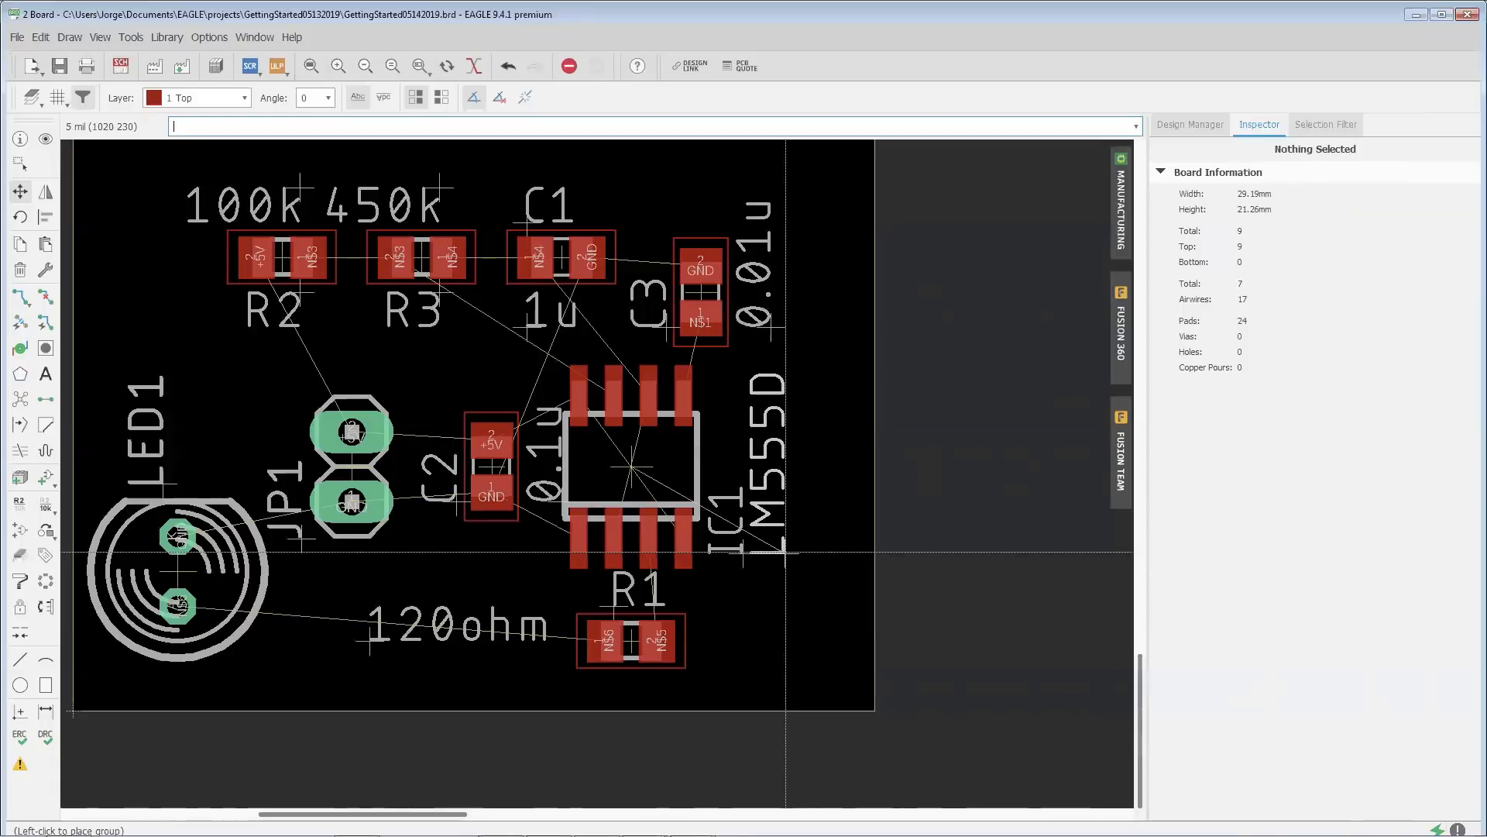
left_click(785, 551)
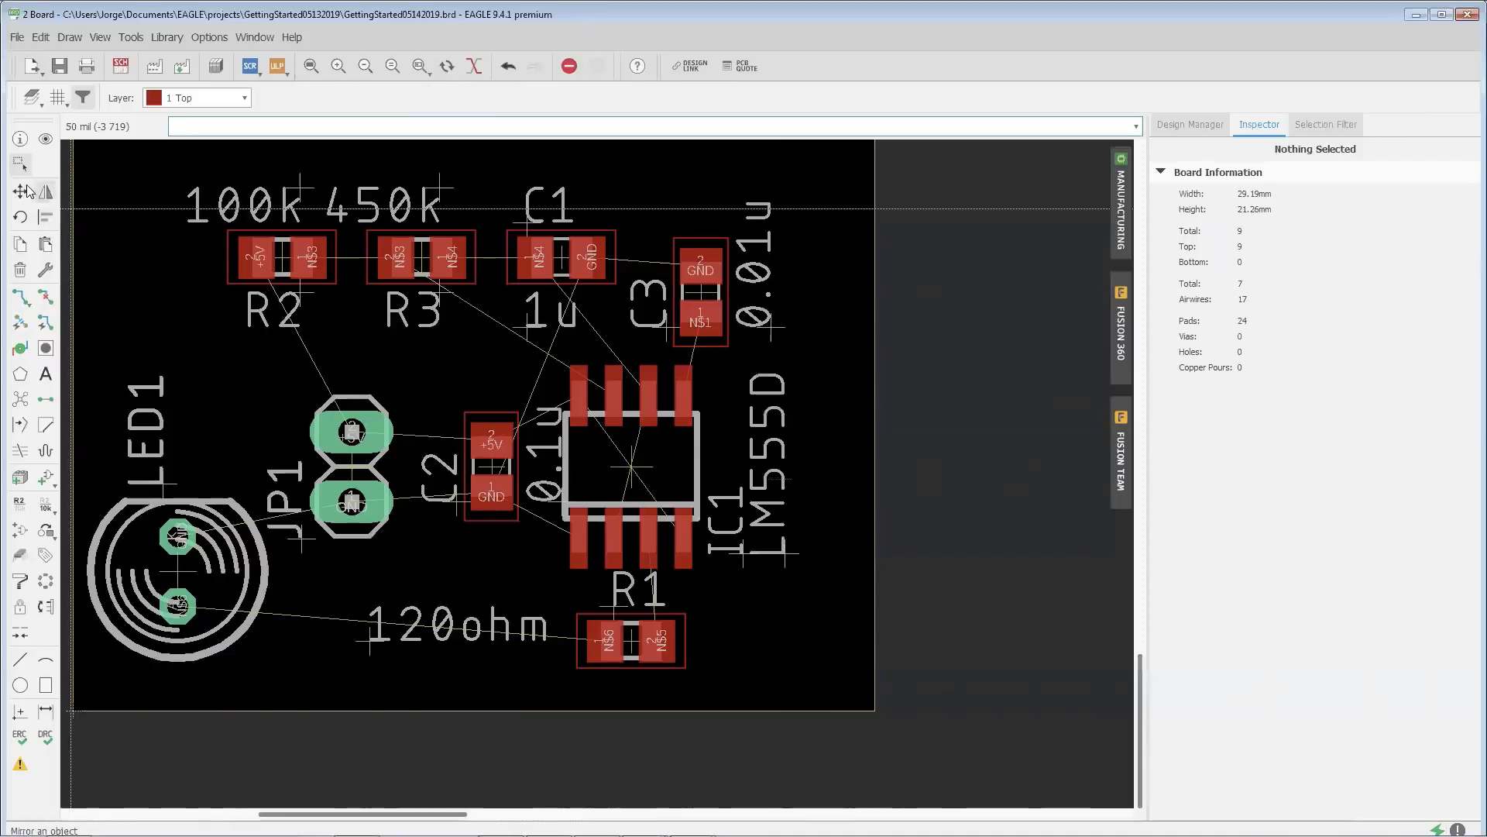
Step: Hide the tValues and bValues layers
left_click(31, 99)
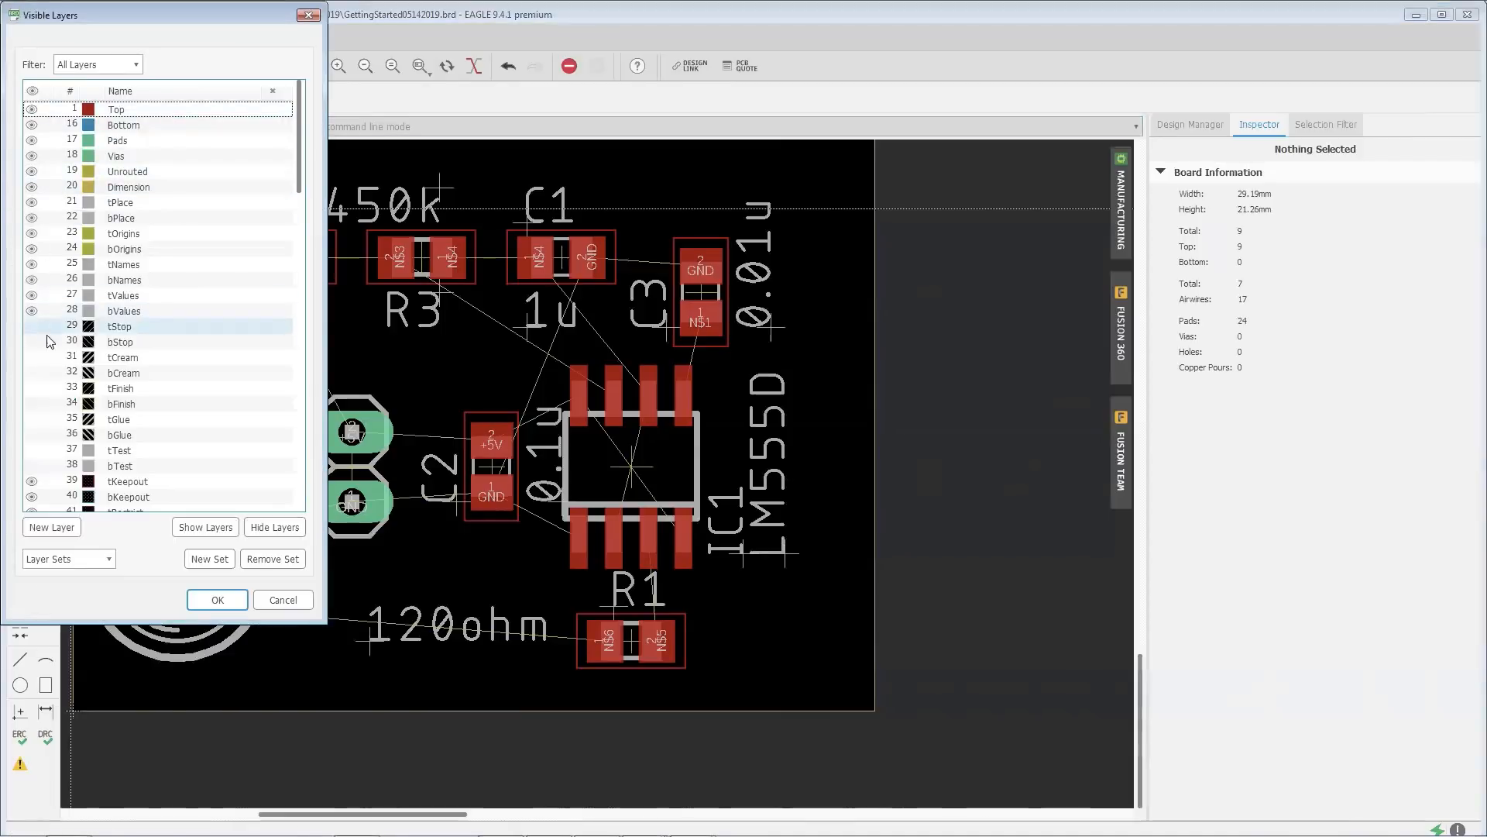
left_click(31, 311)
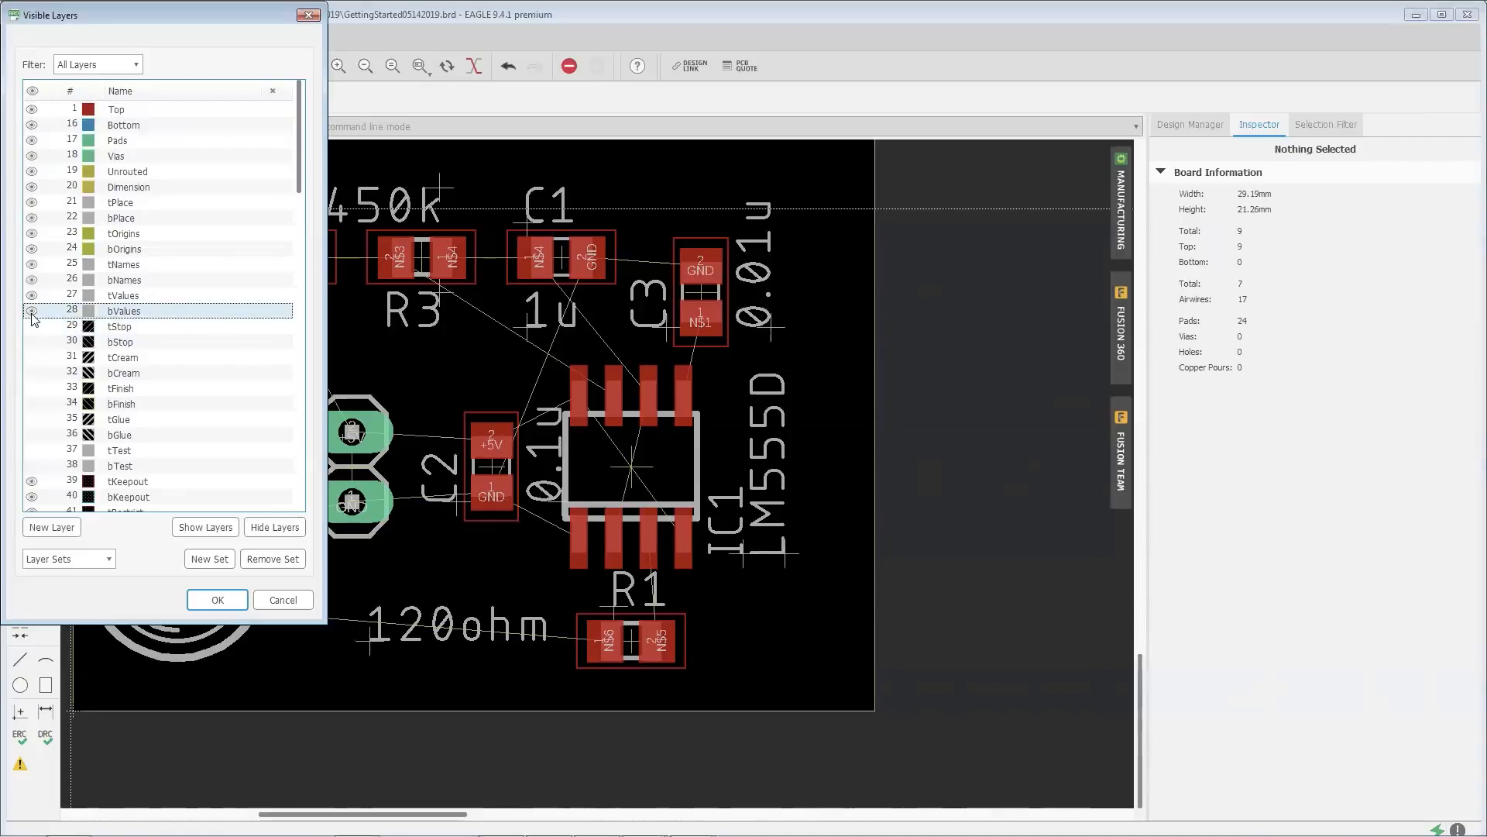
left_click(31, 295)
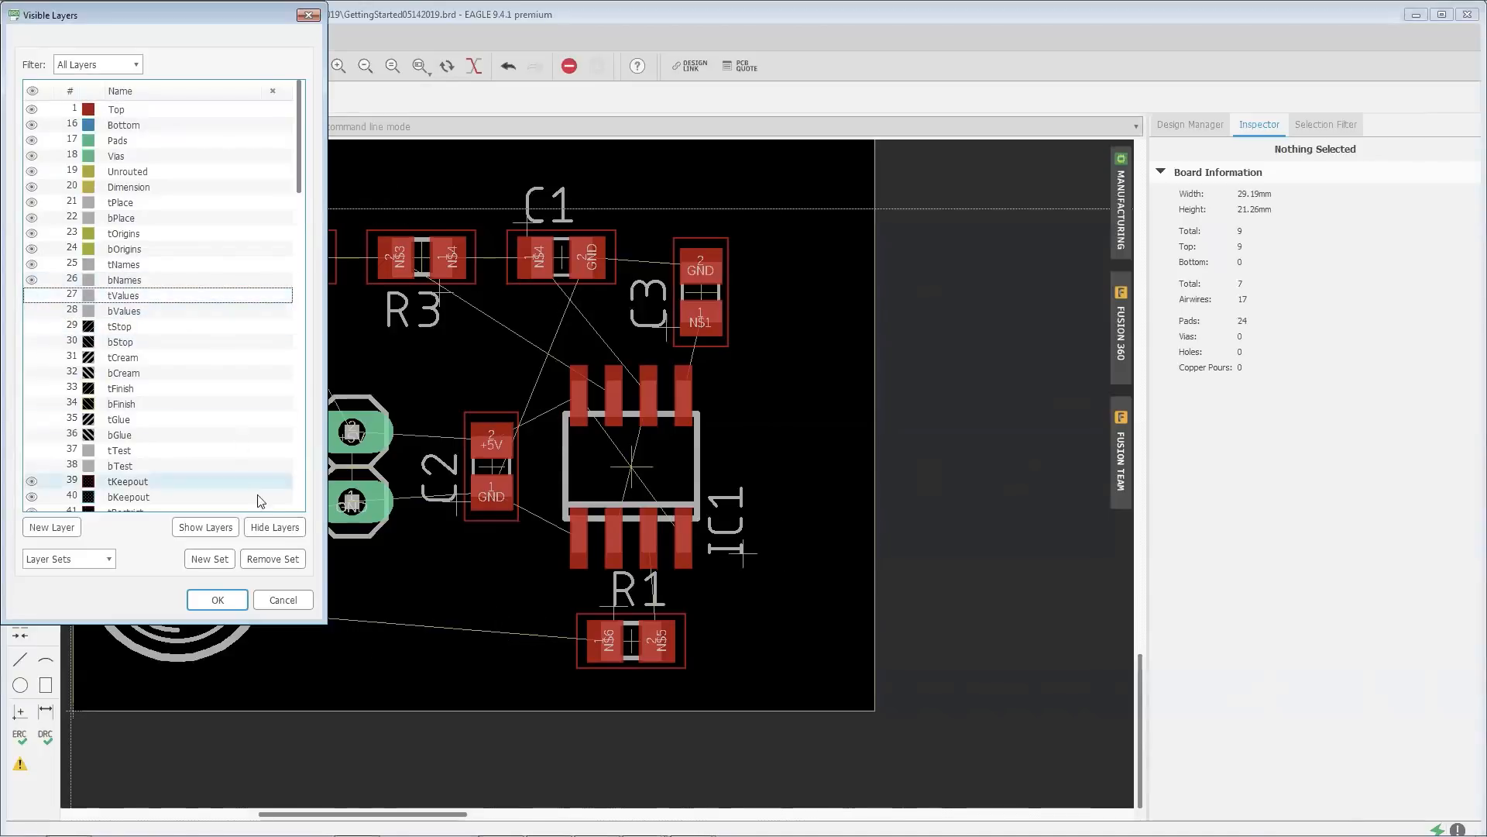
left_click(218, 599)
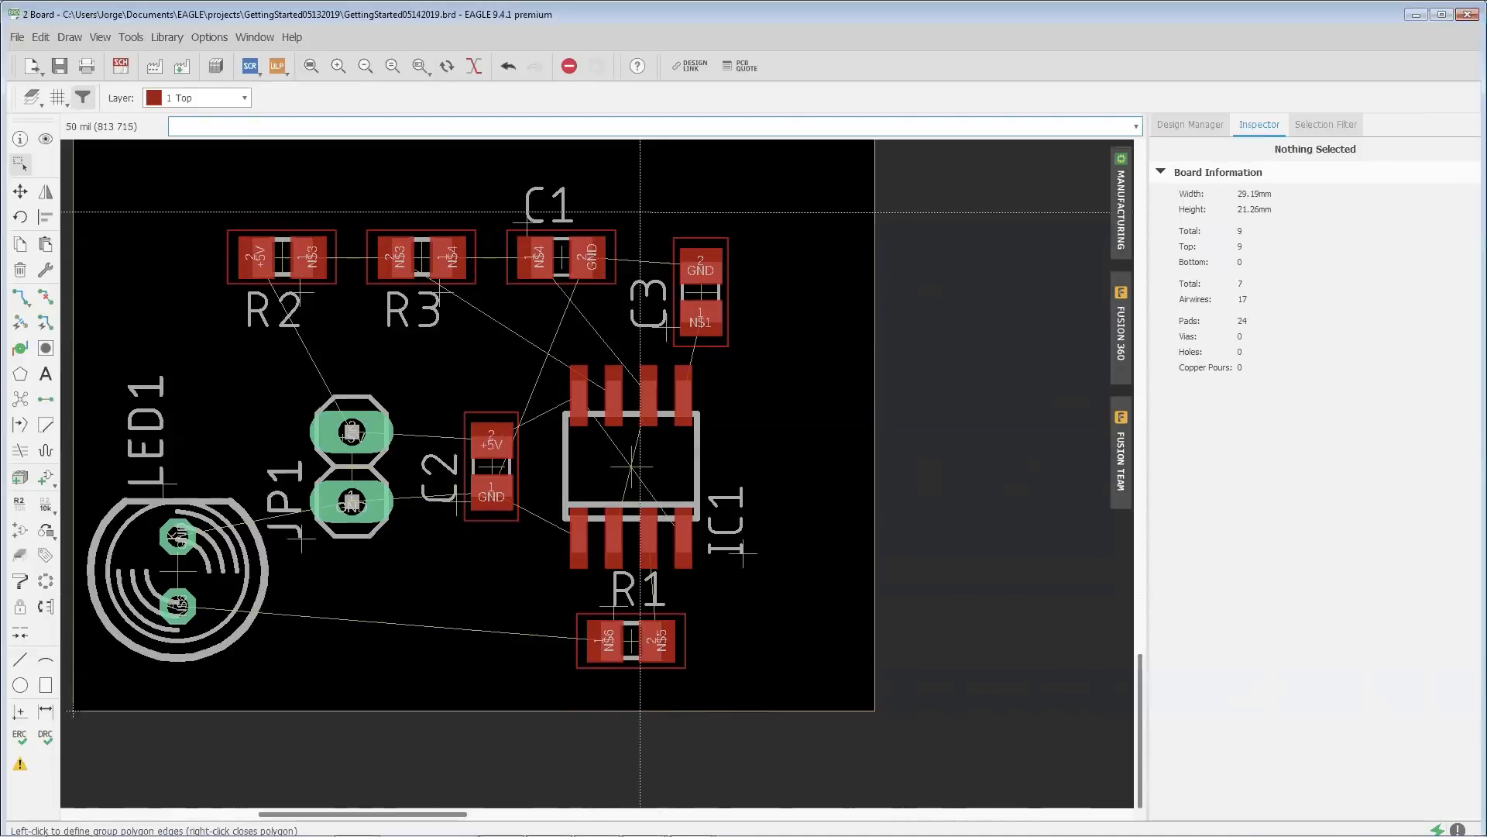
Step: Draw a top-layer copper polygon around the board outline, from 0, 0 to 1150, 850 mil, and assign it to the signal GND
scroll(638, 381, "down", 1)
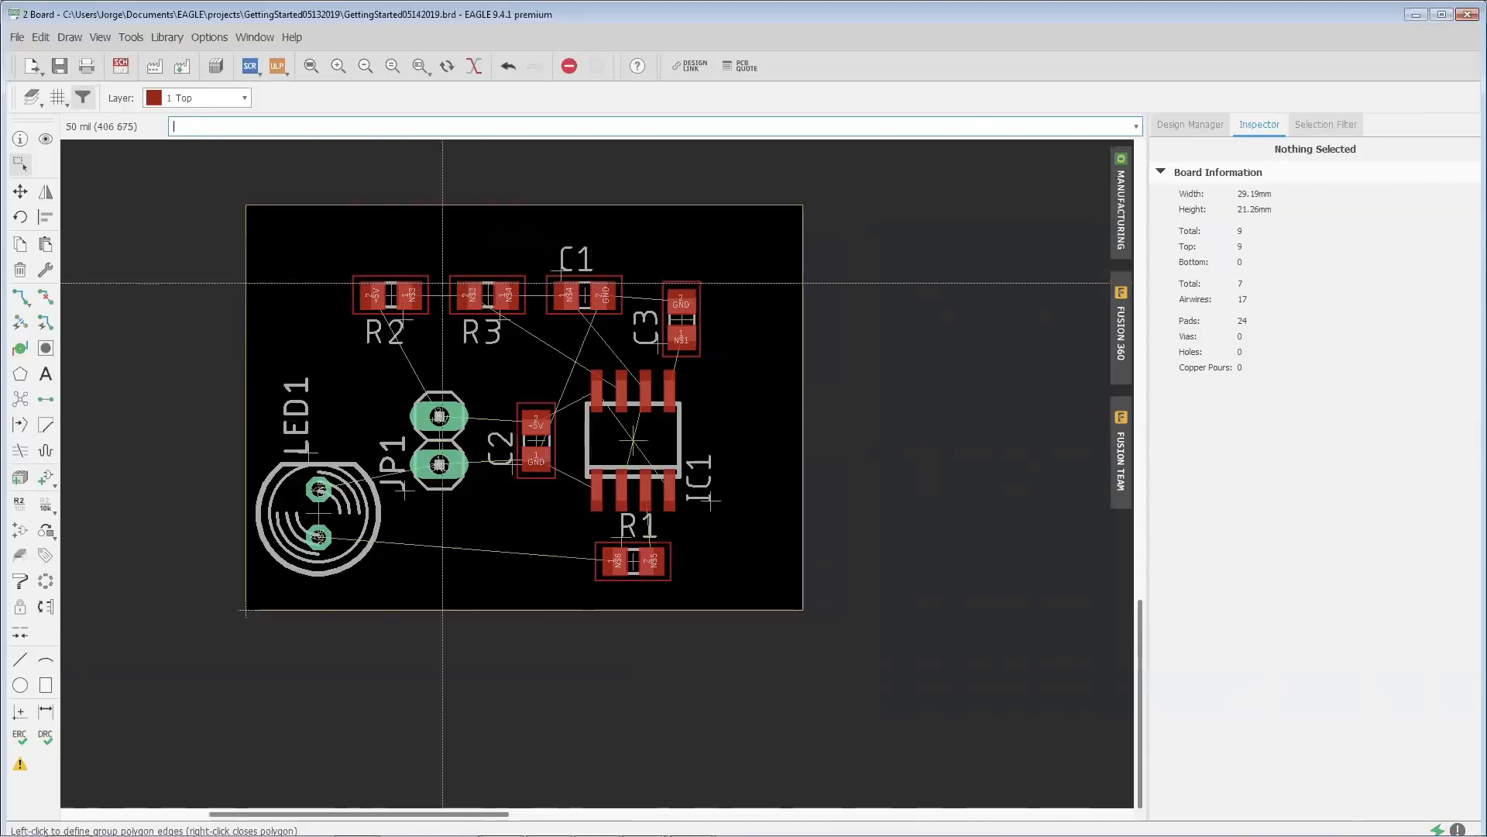
left_click(20, 376)
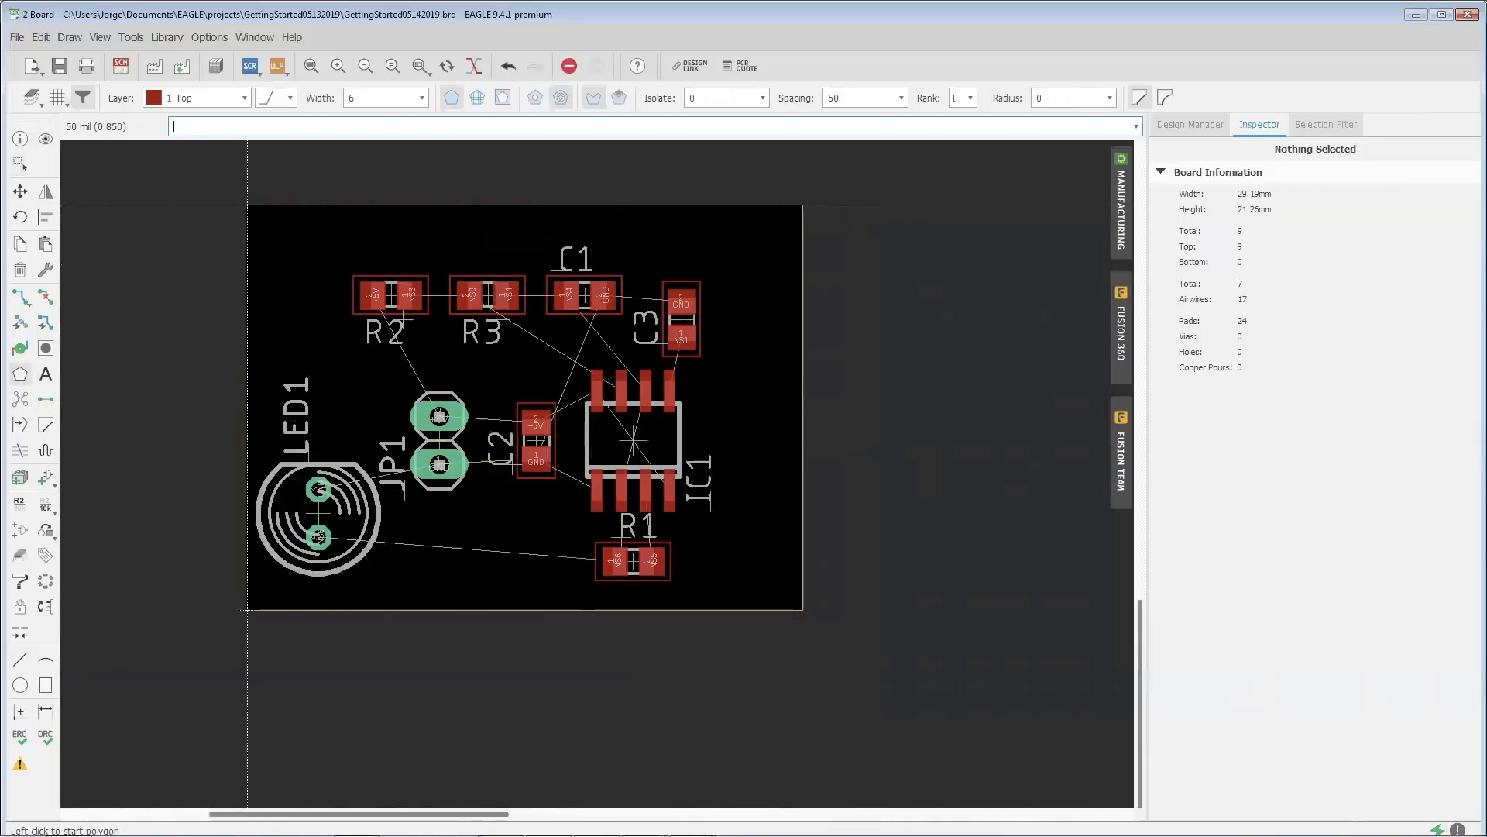
left_click(247, 205)
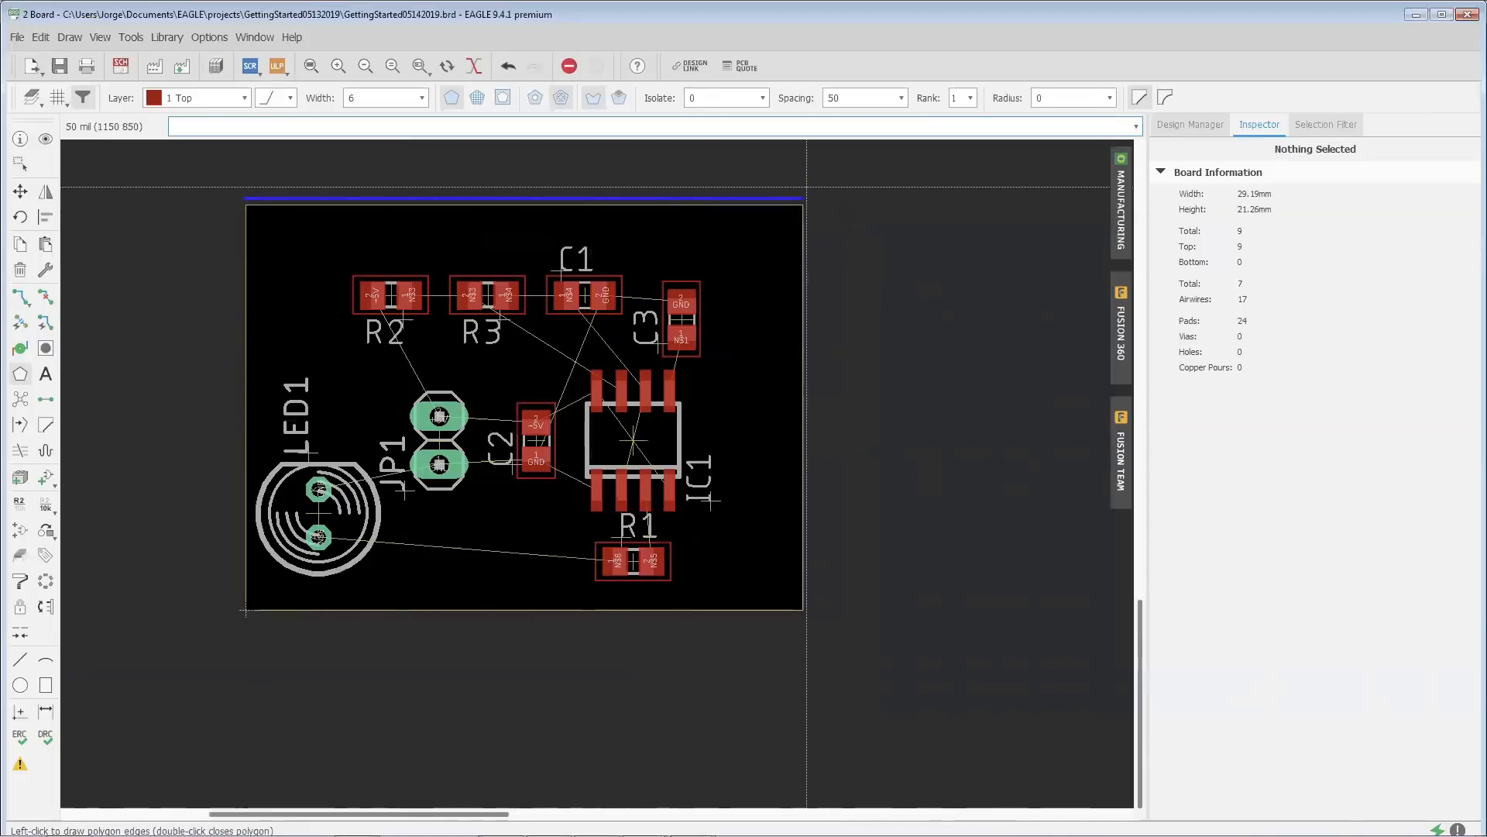
left_click(806, 199)
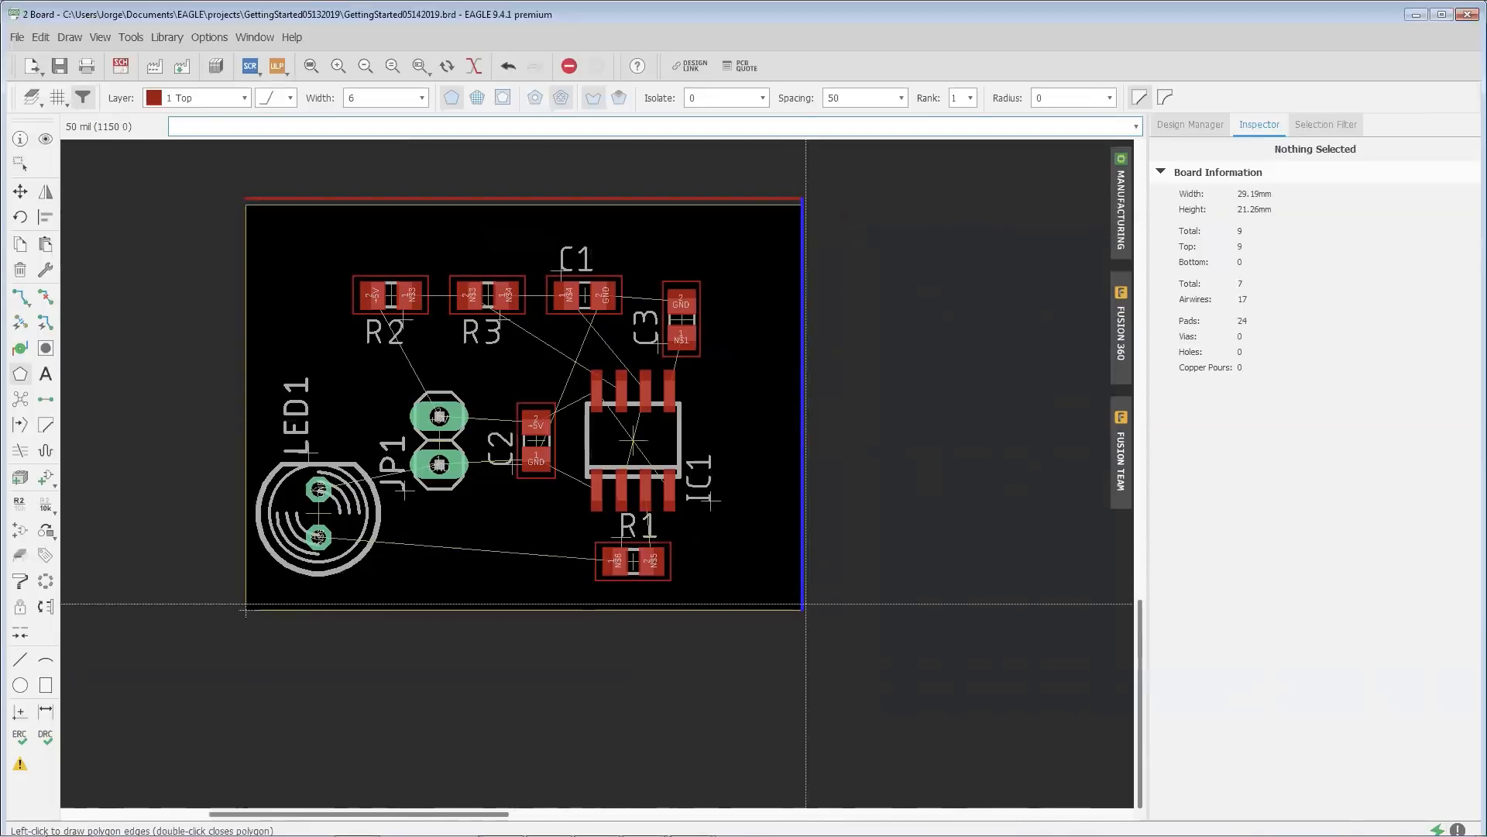
left_click(805, 606)
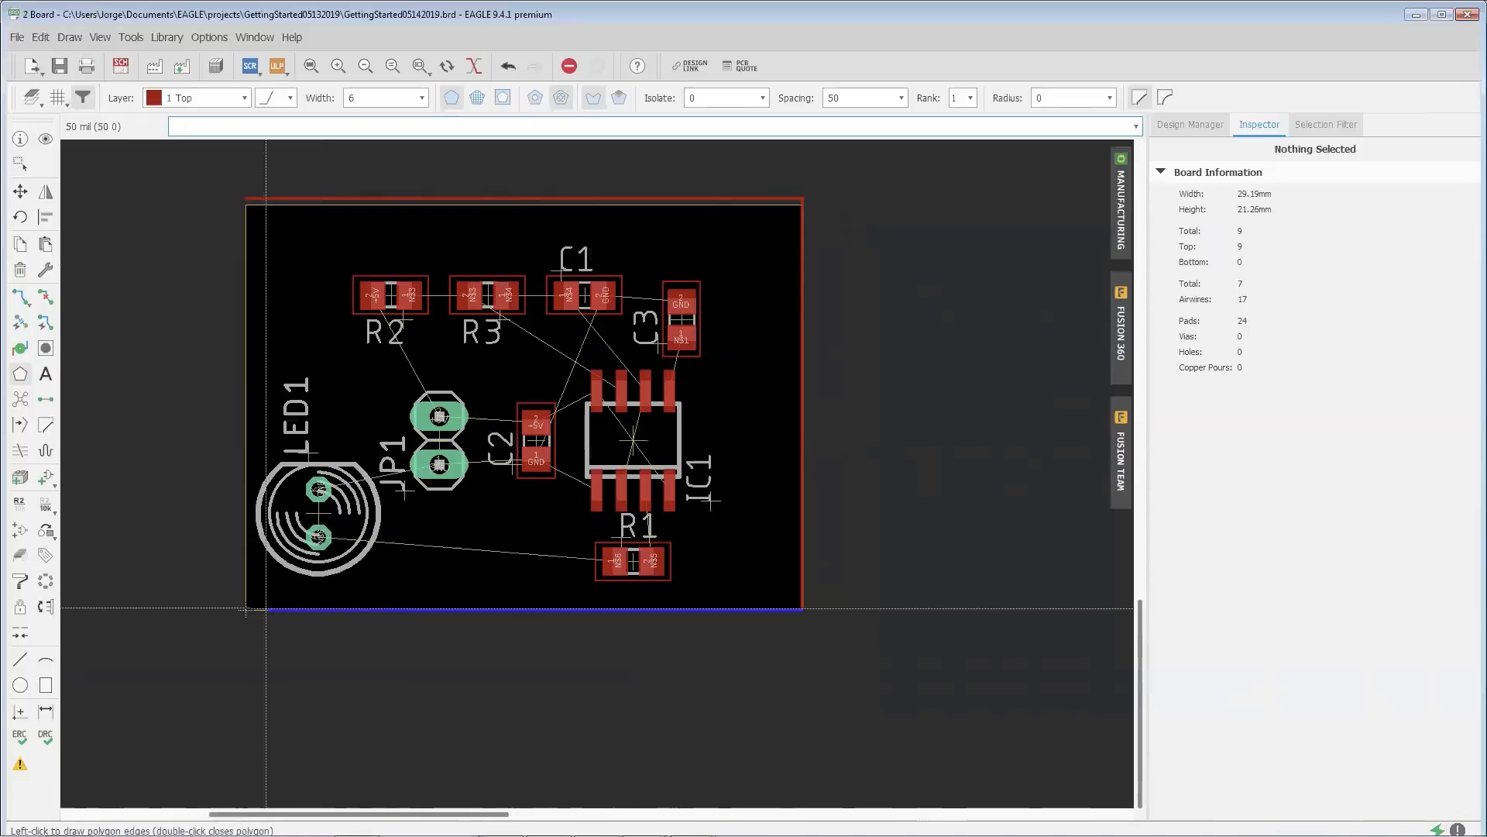
left_click(247, 609)
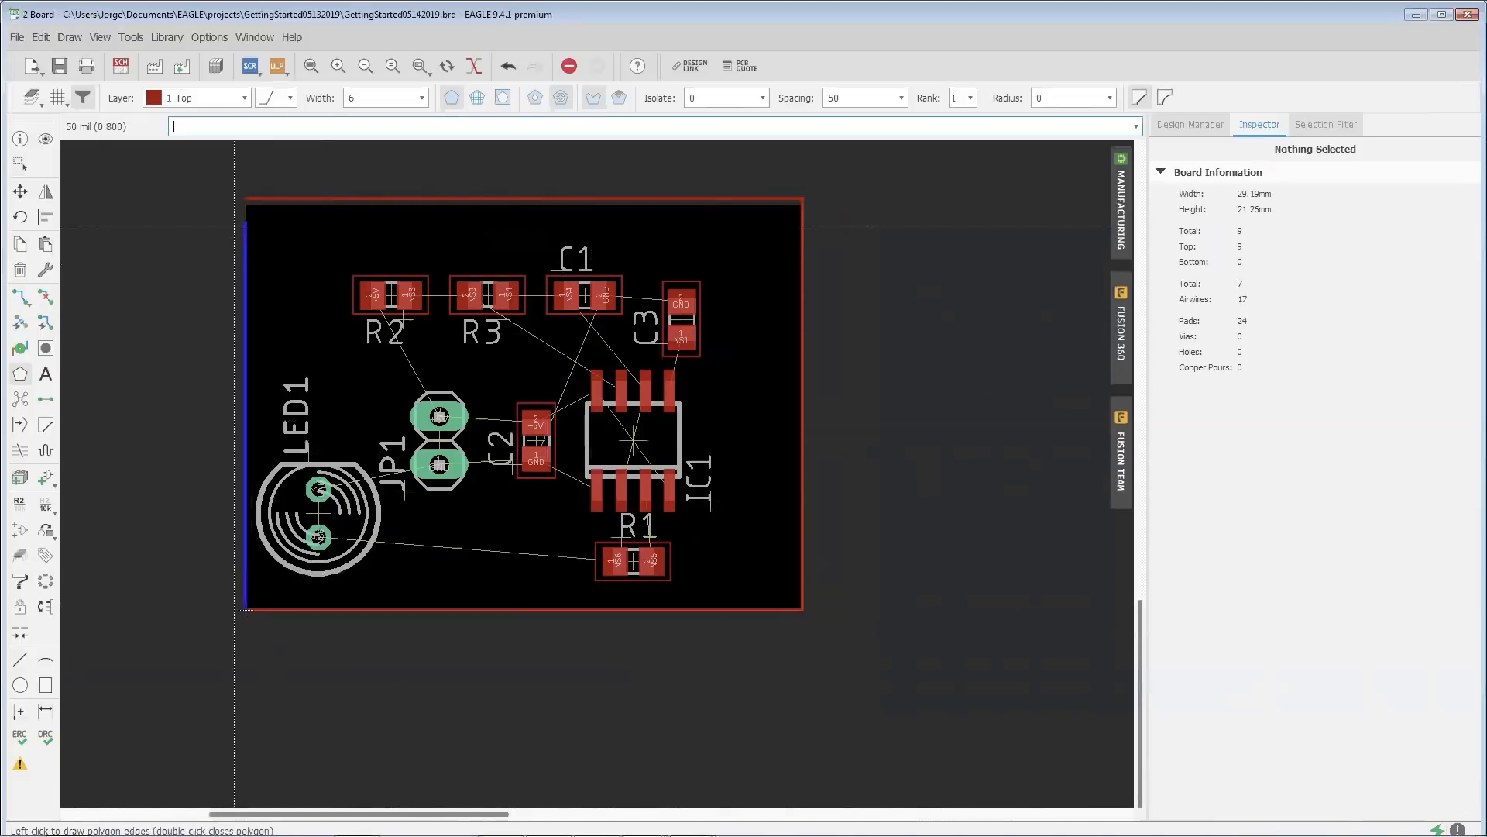
left_click(243, 200)
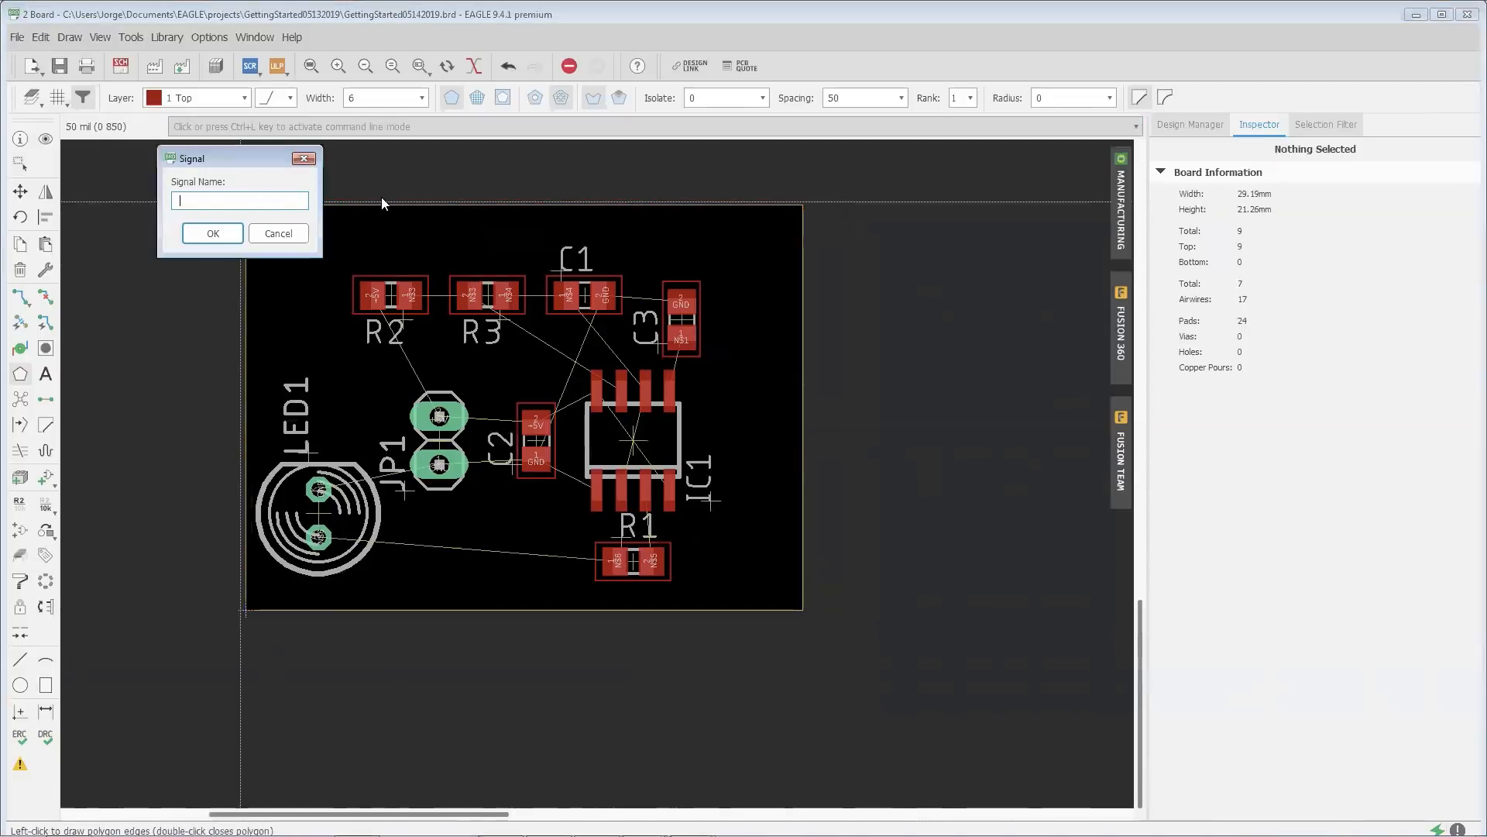
type("GND")
key("Return")
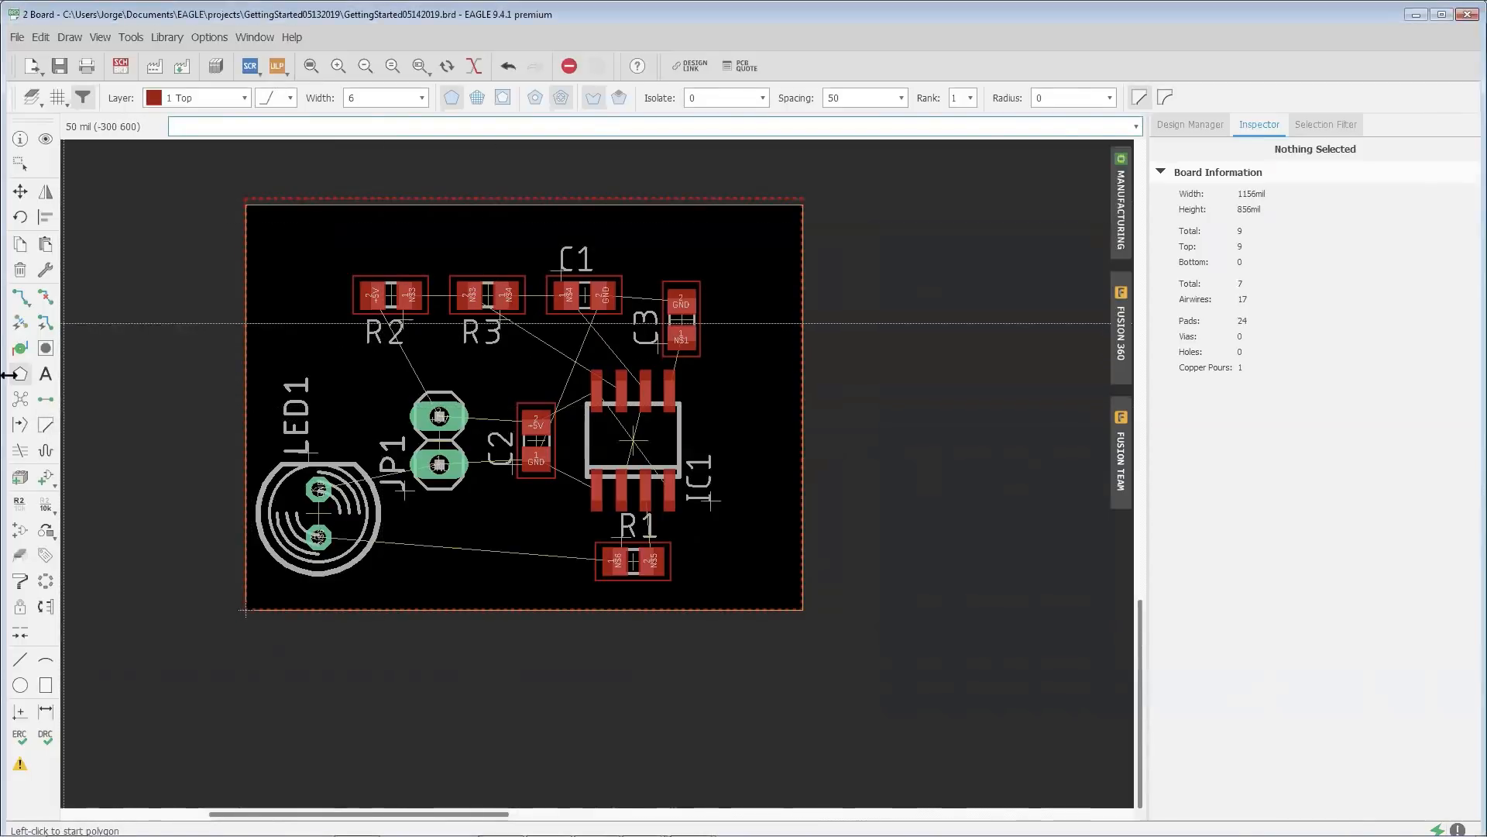
Step: Recalculate the ratsnest to fill the GND pour and examine how the ground pads connect to it
left_click(20, 400)
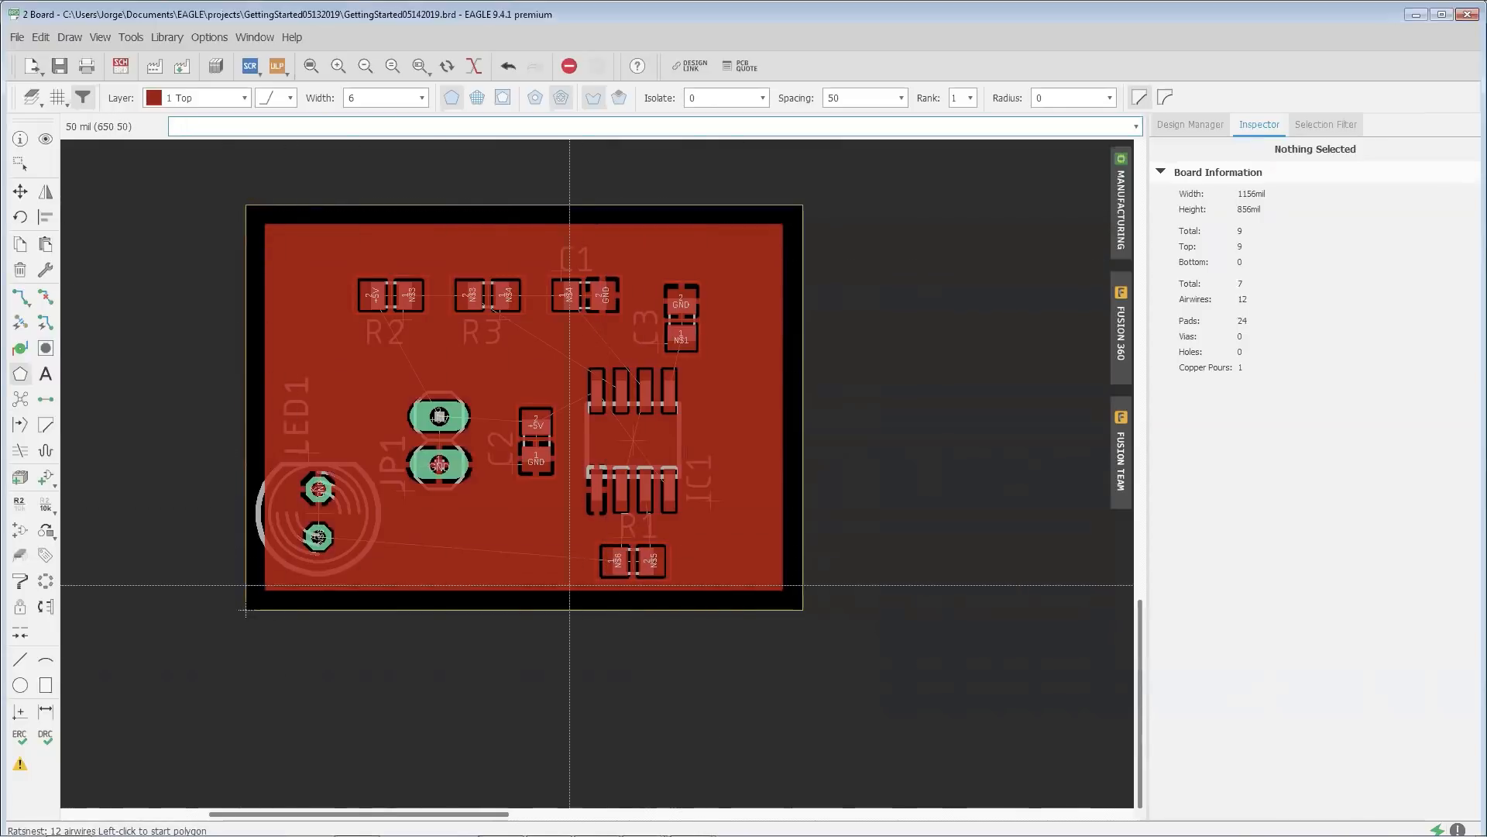
scroll(698, 275, "up", 2)
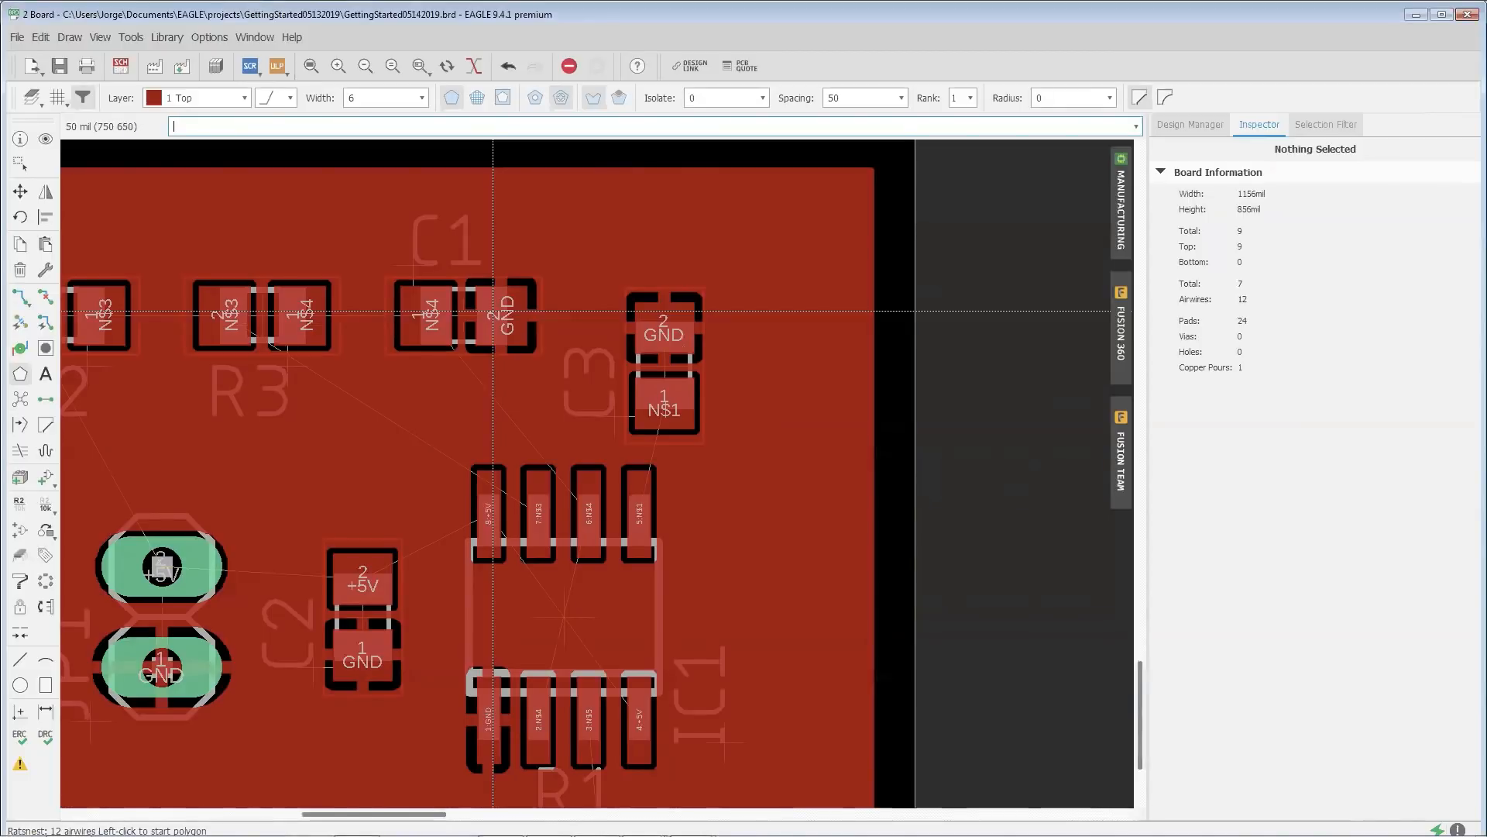
scroll(723, 333, "down", 5)
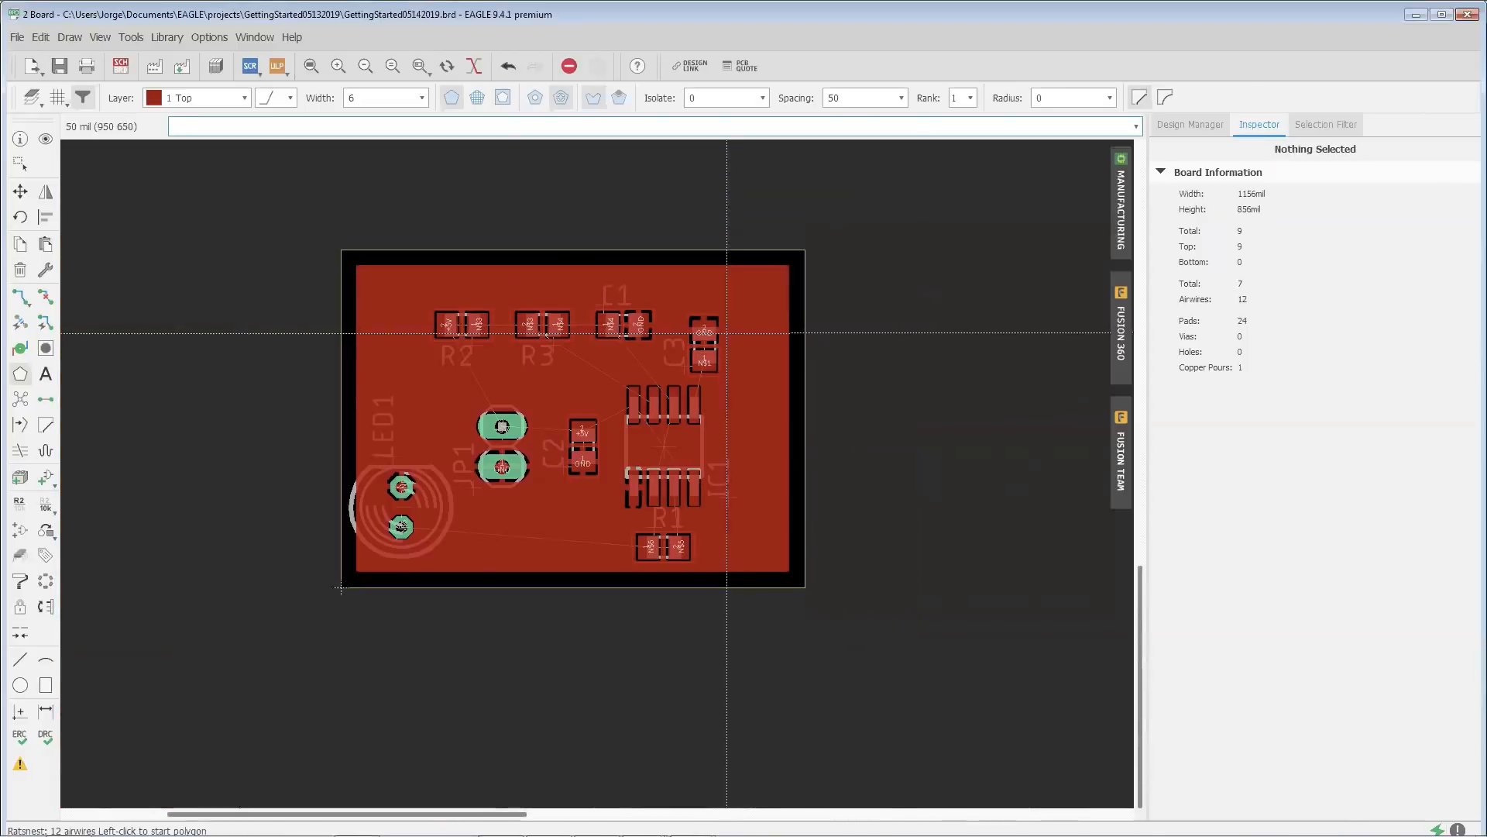
Step: Rip up the fill of all polygons so the GND pour is shown only as an outline
left_click(46, 297)
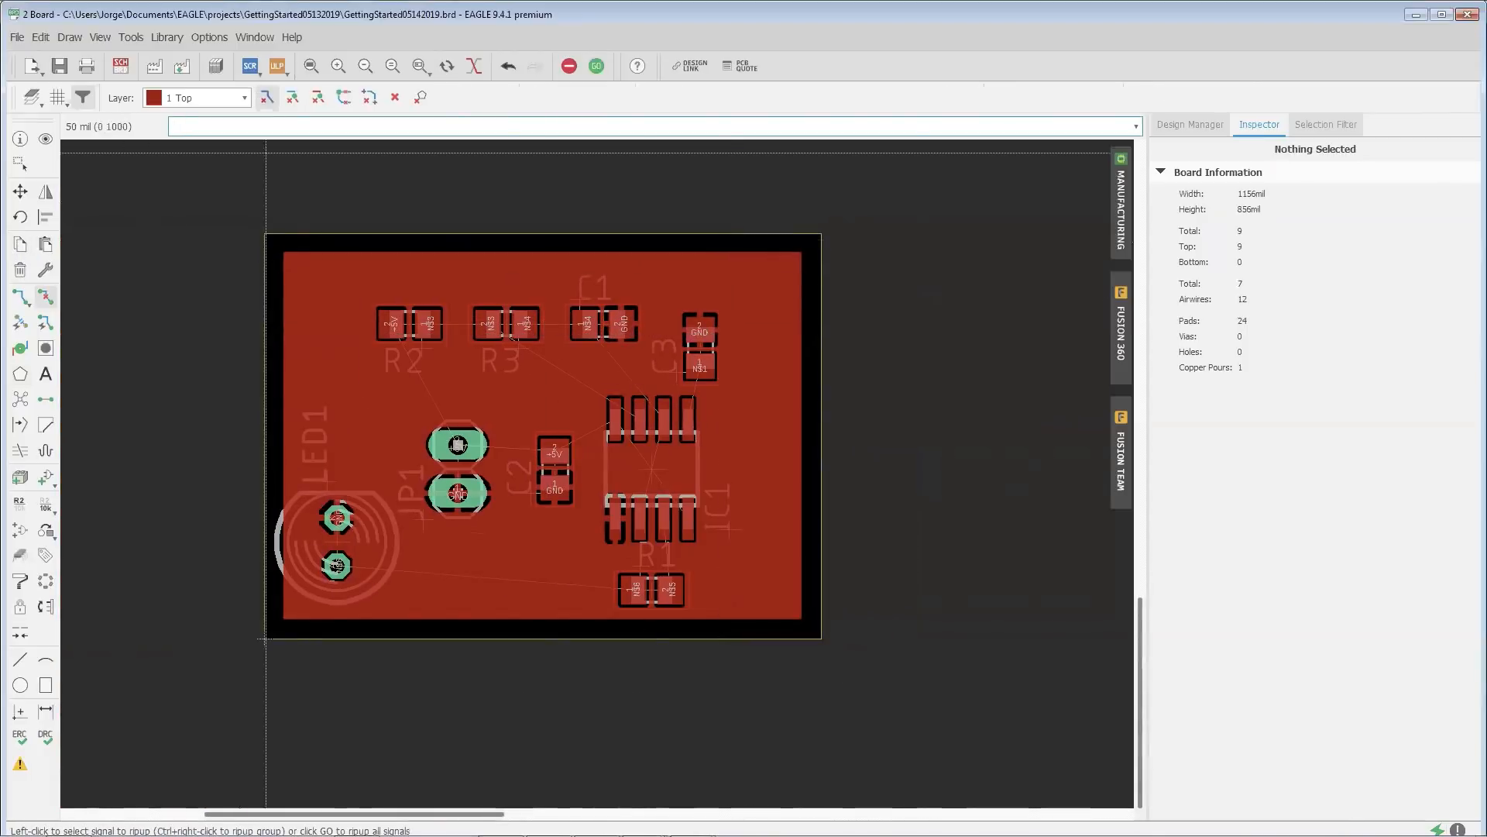
left_click(422, 99)
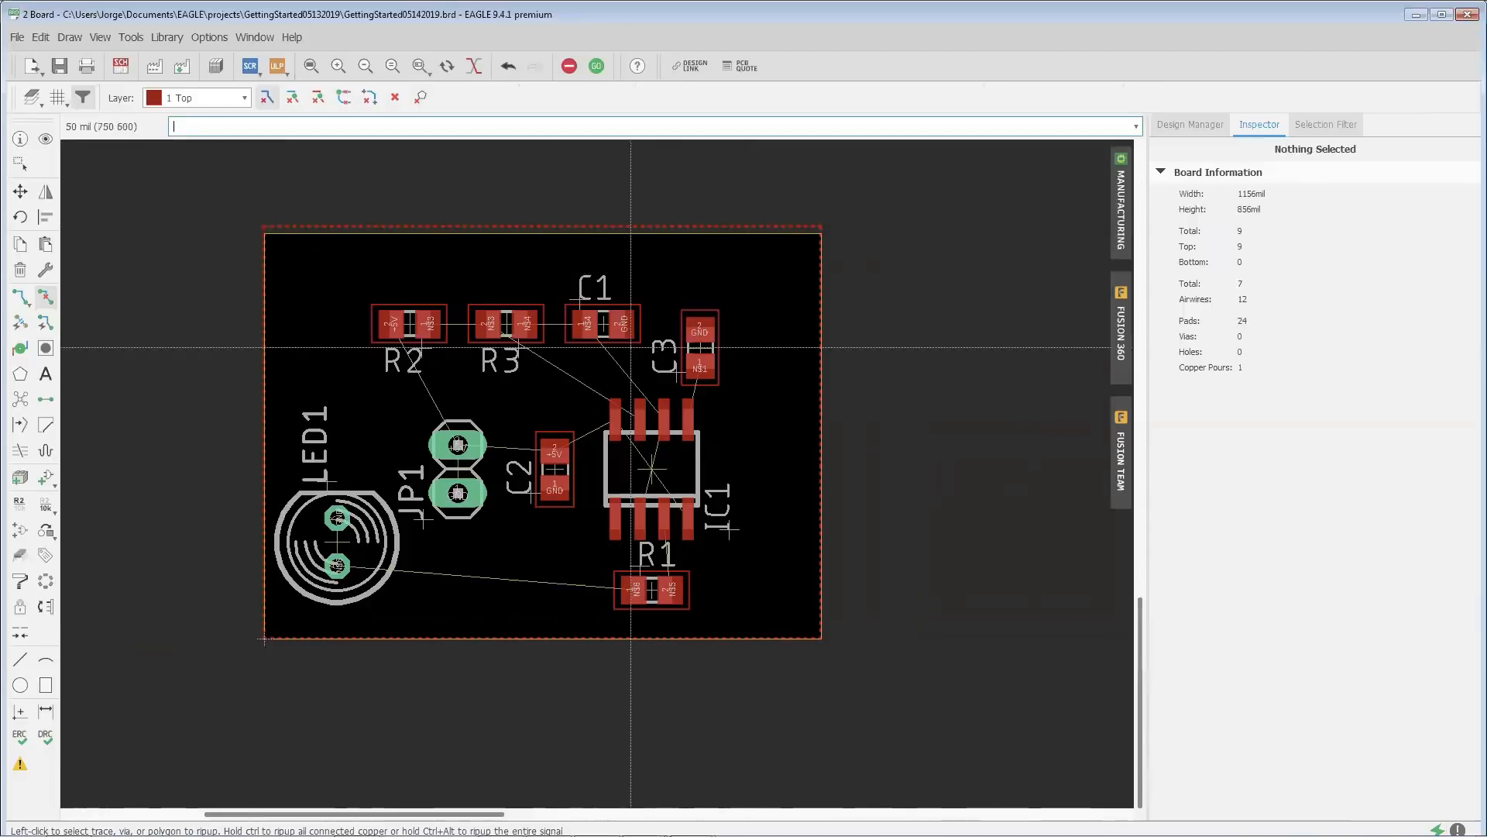
scroll(719, 281, "up", 1)
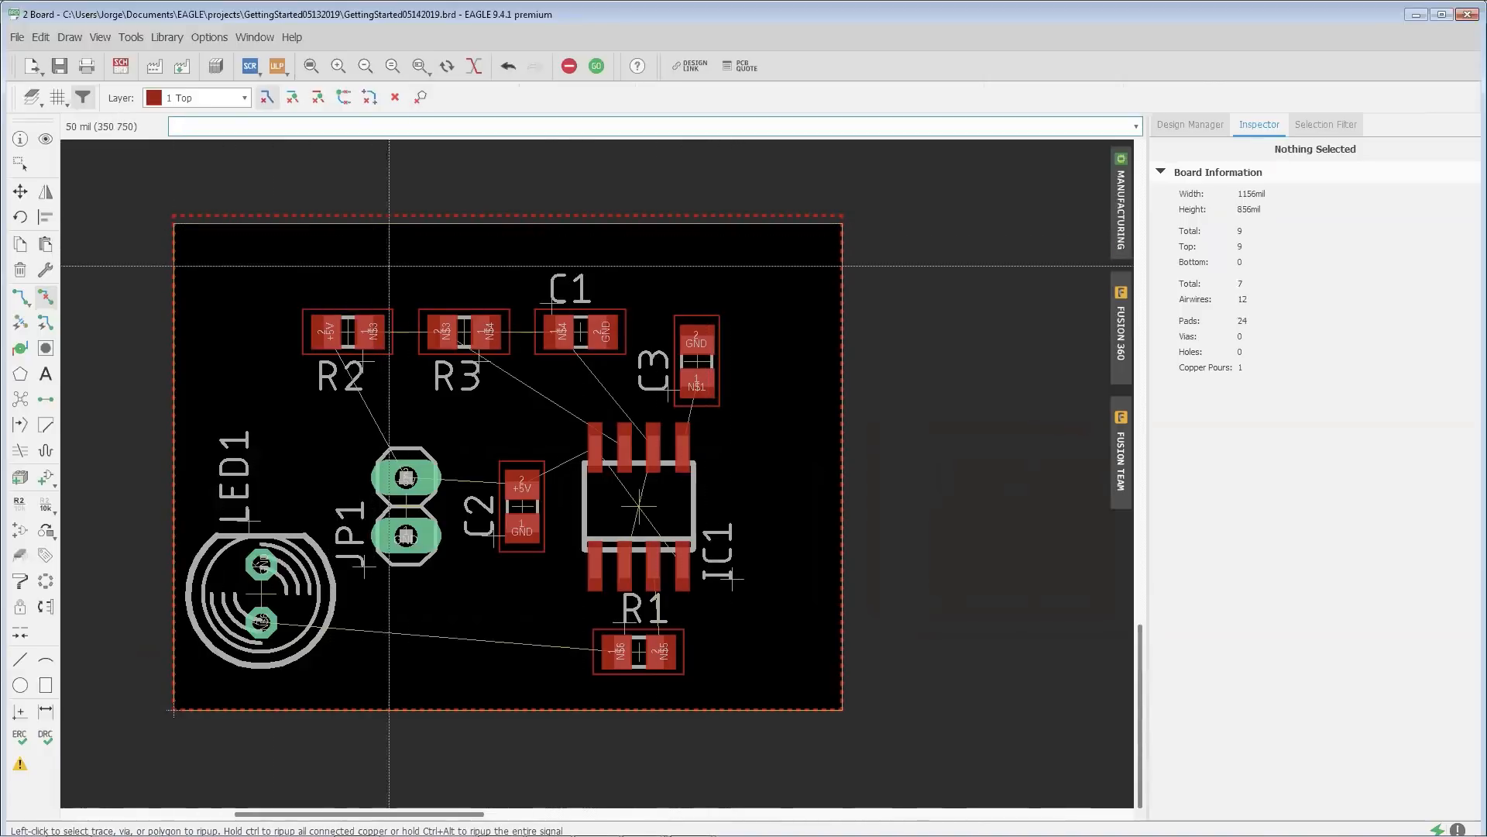
right_click(436, 223)
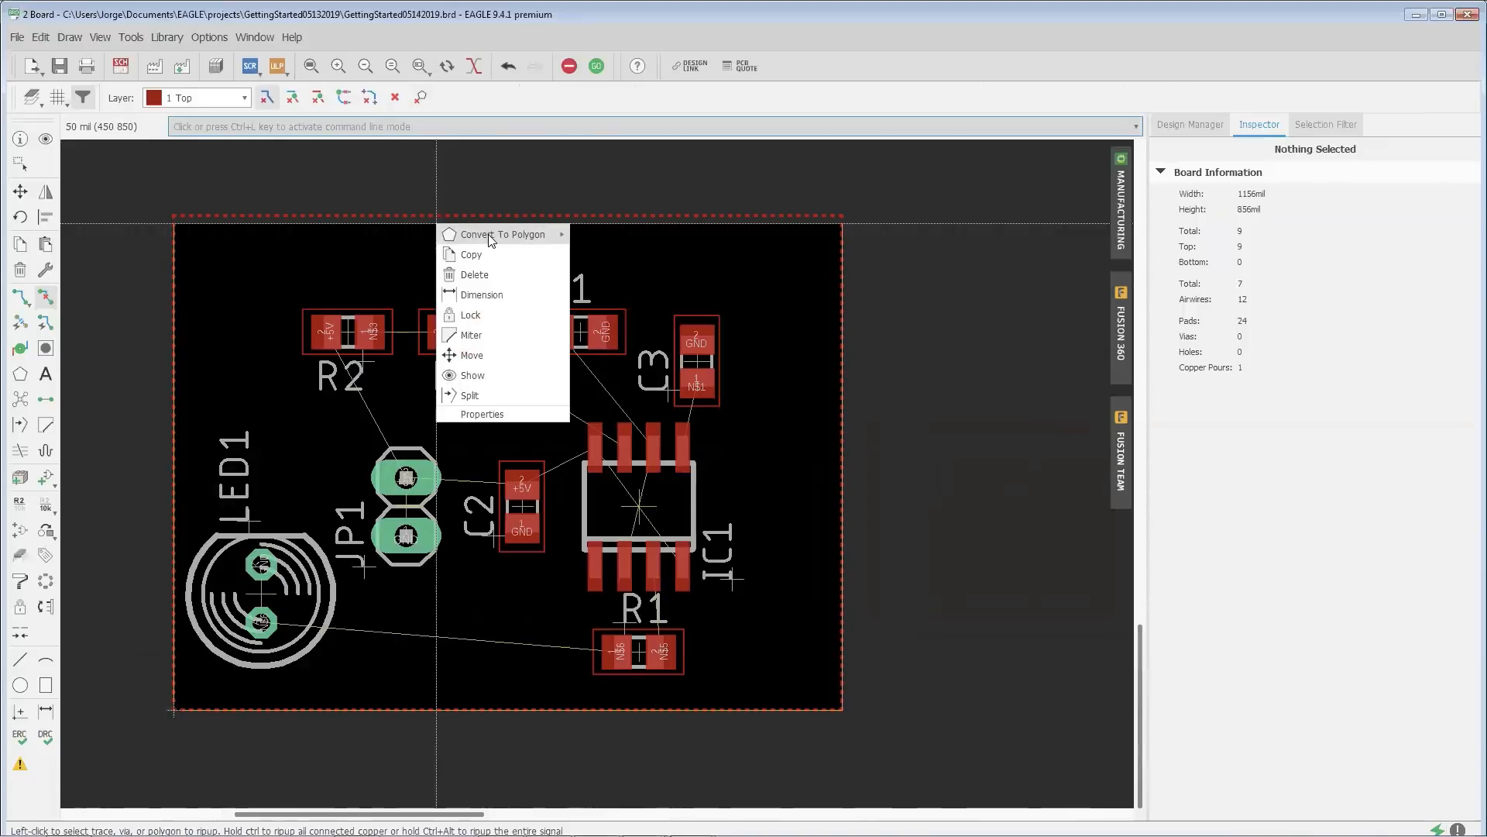
mouse_move(488, 234)
left_click(616, 234)
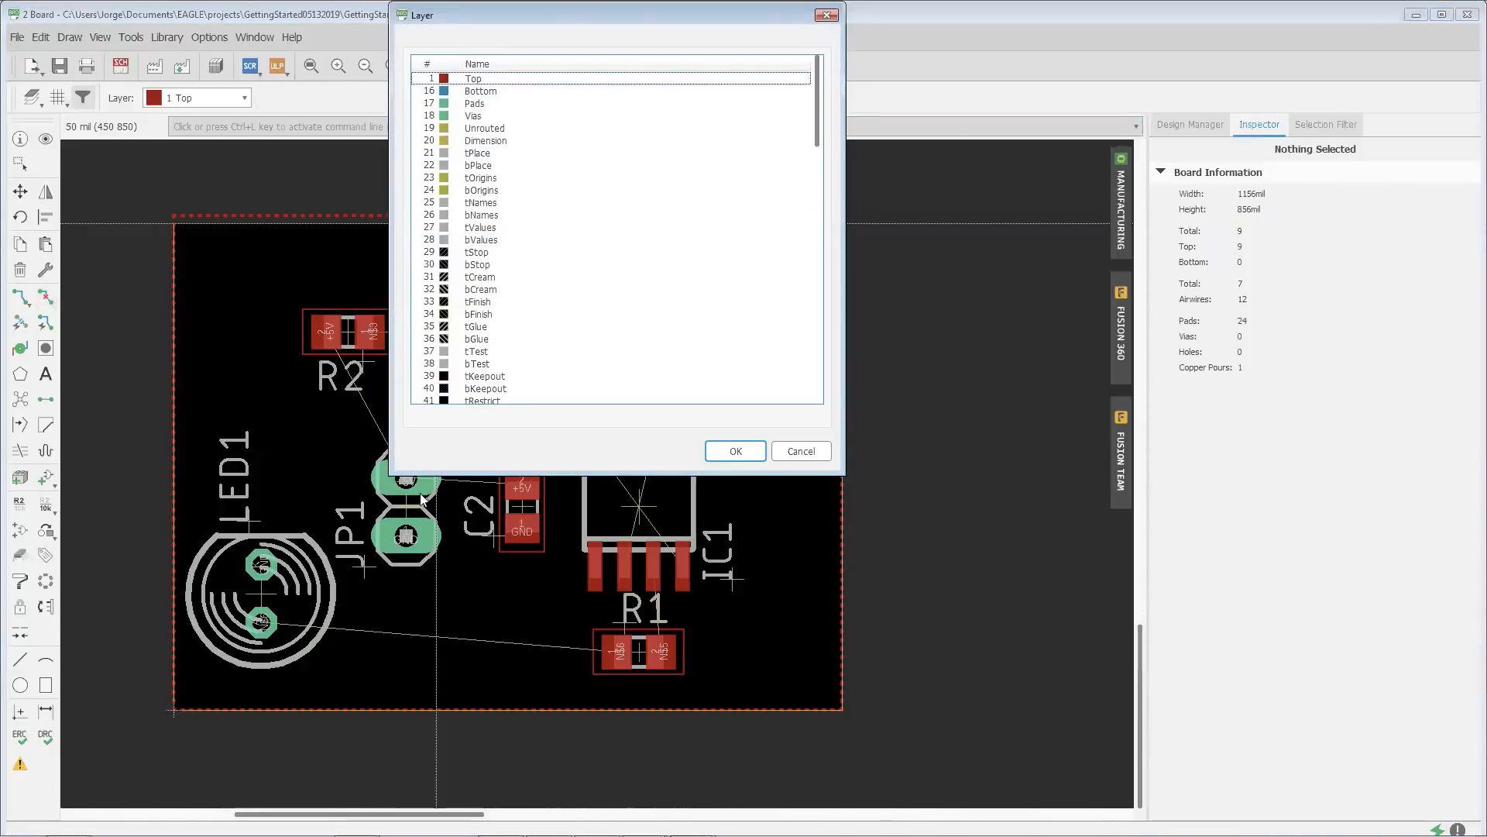
left_click(821, 455)
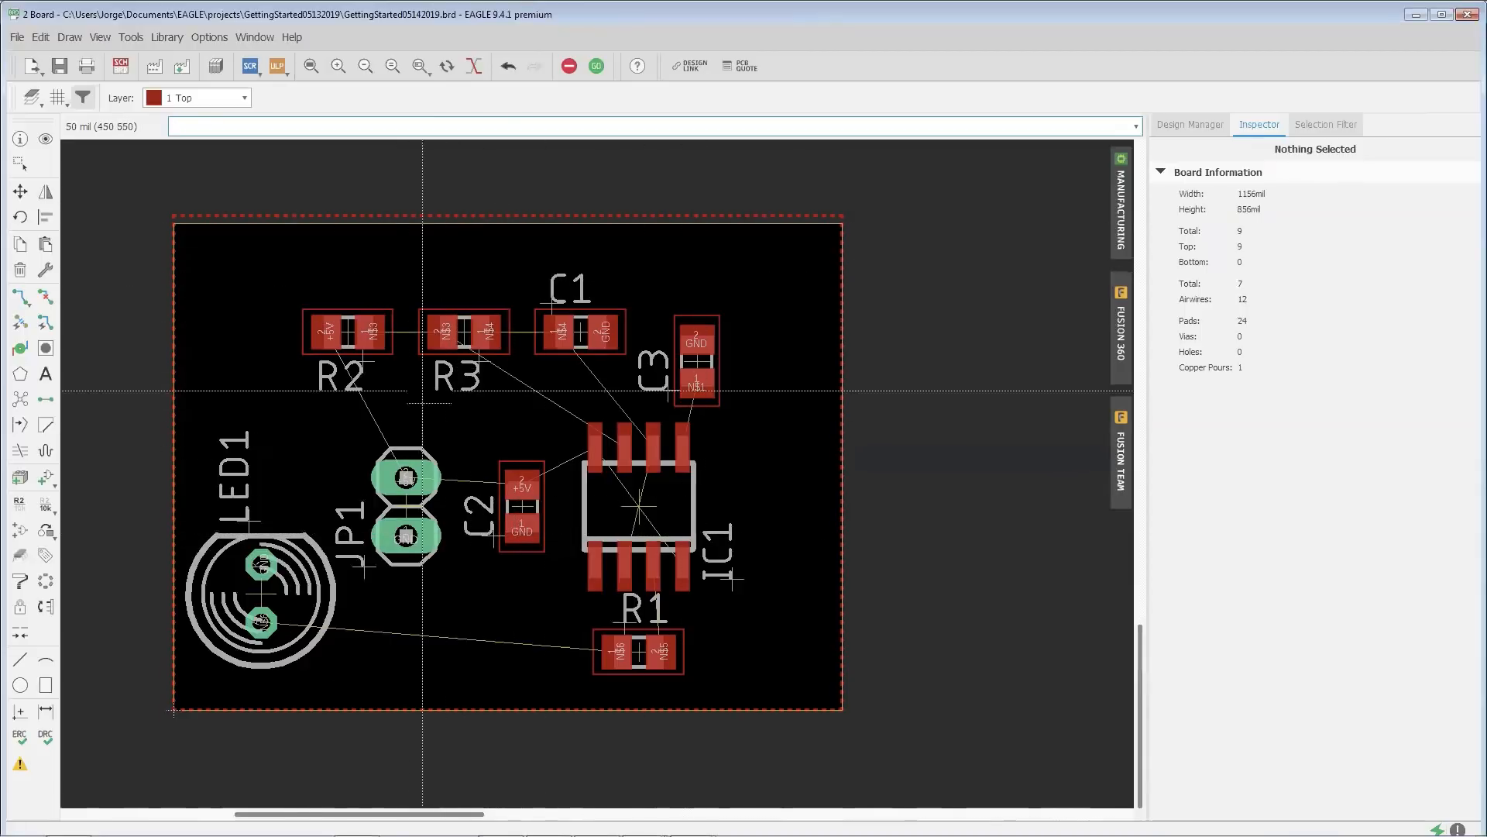
Step: Route the N$1 signal on the top layer with width 6 between IC1's upper-right pad and C3's lower pad
left_click(20, 297)
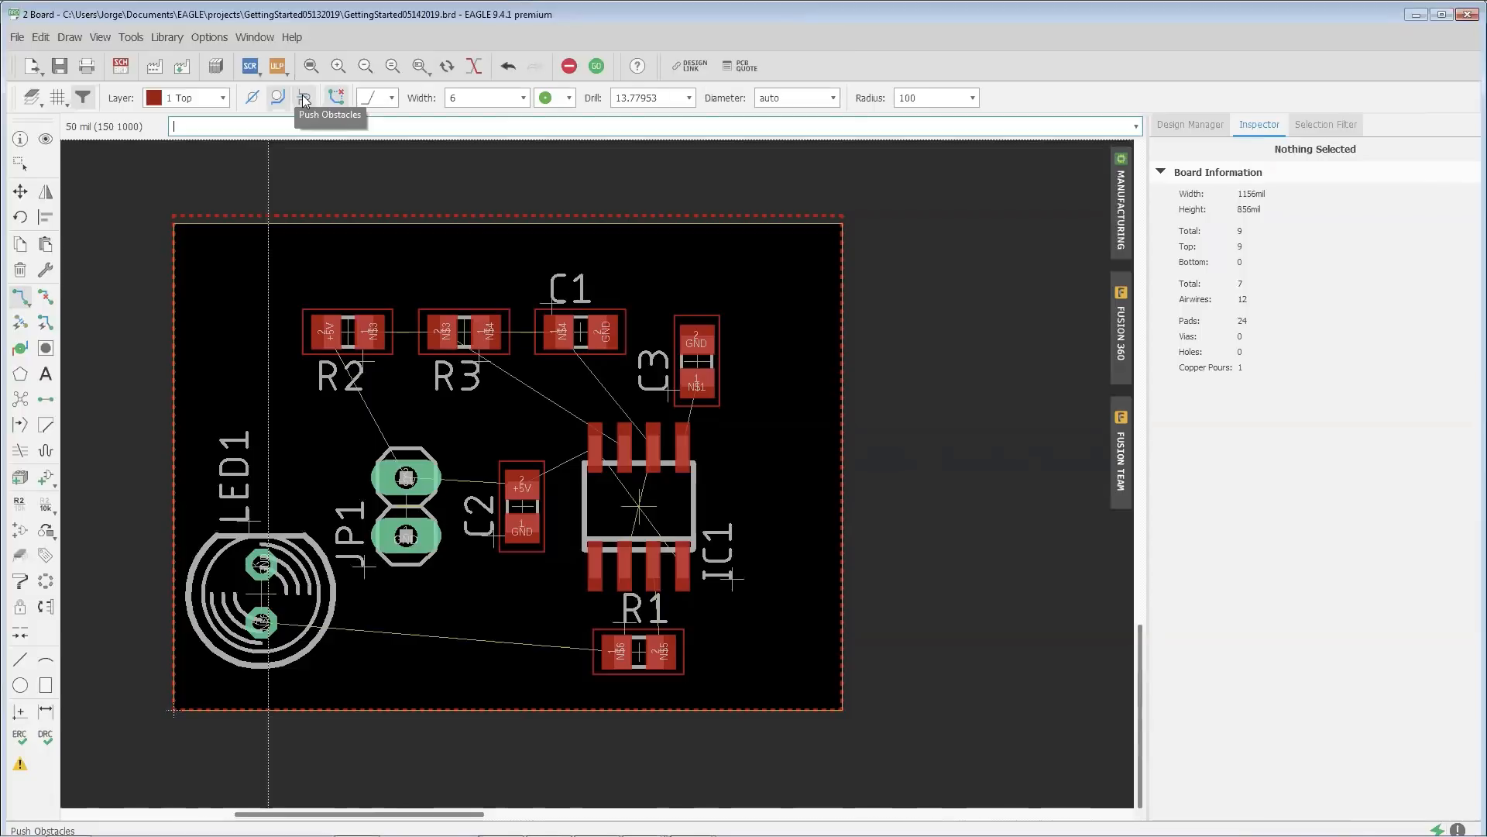
left_click(629, 438)
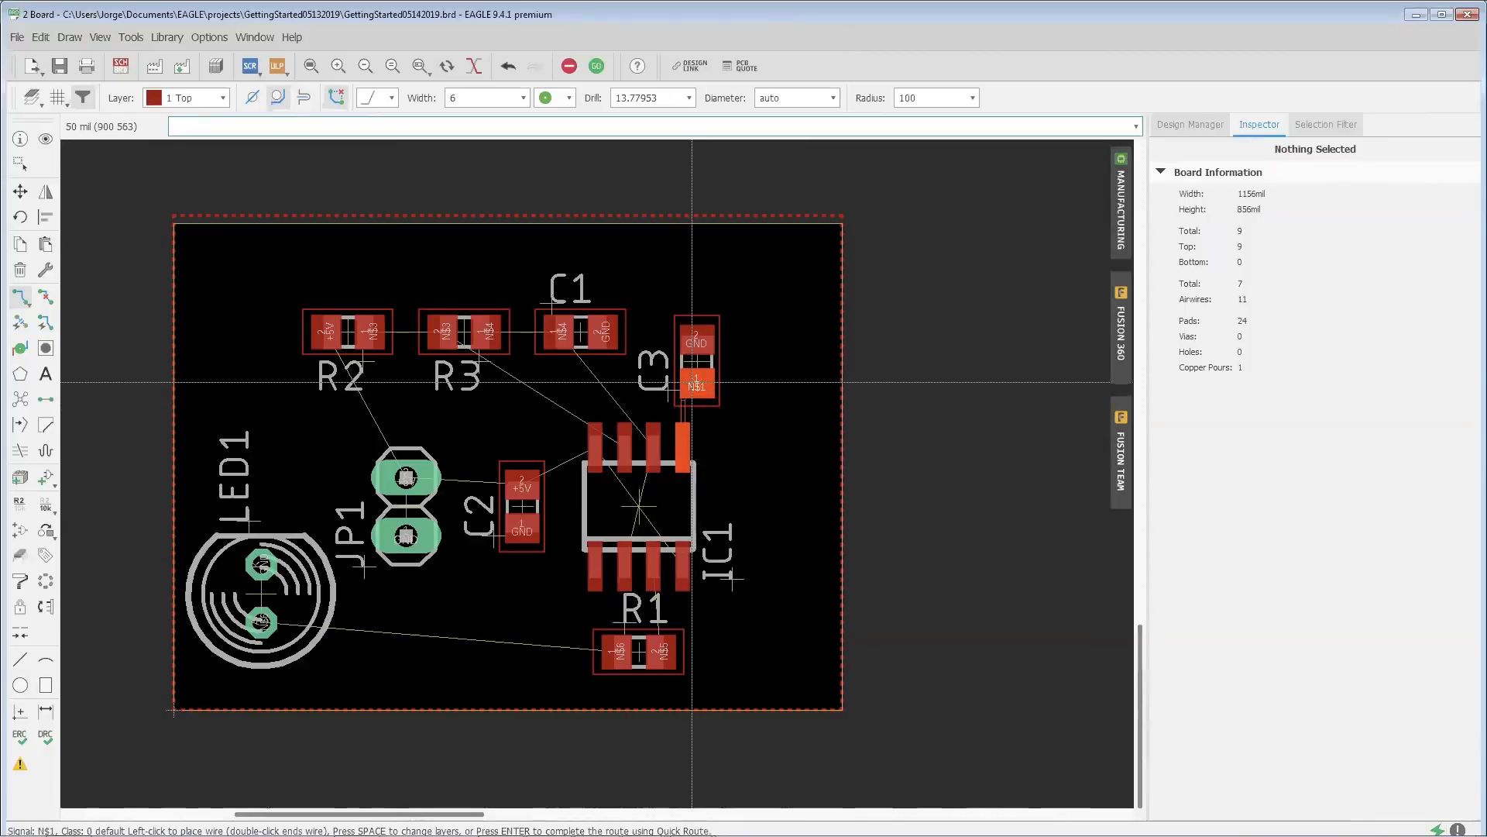
left_click(698, 381)
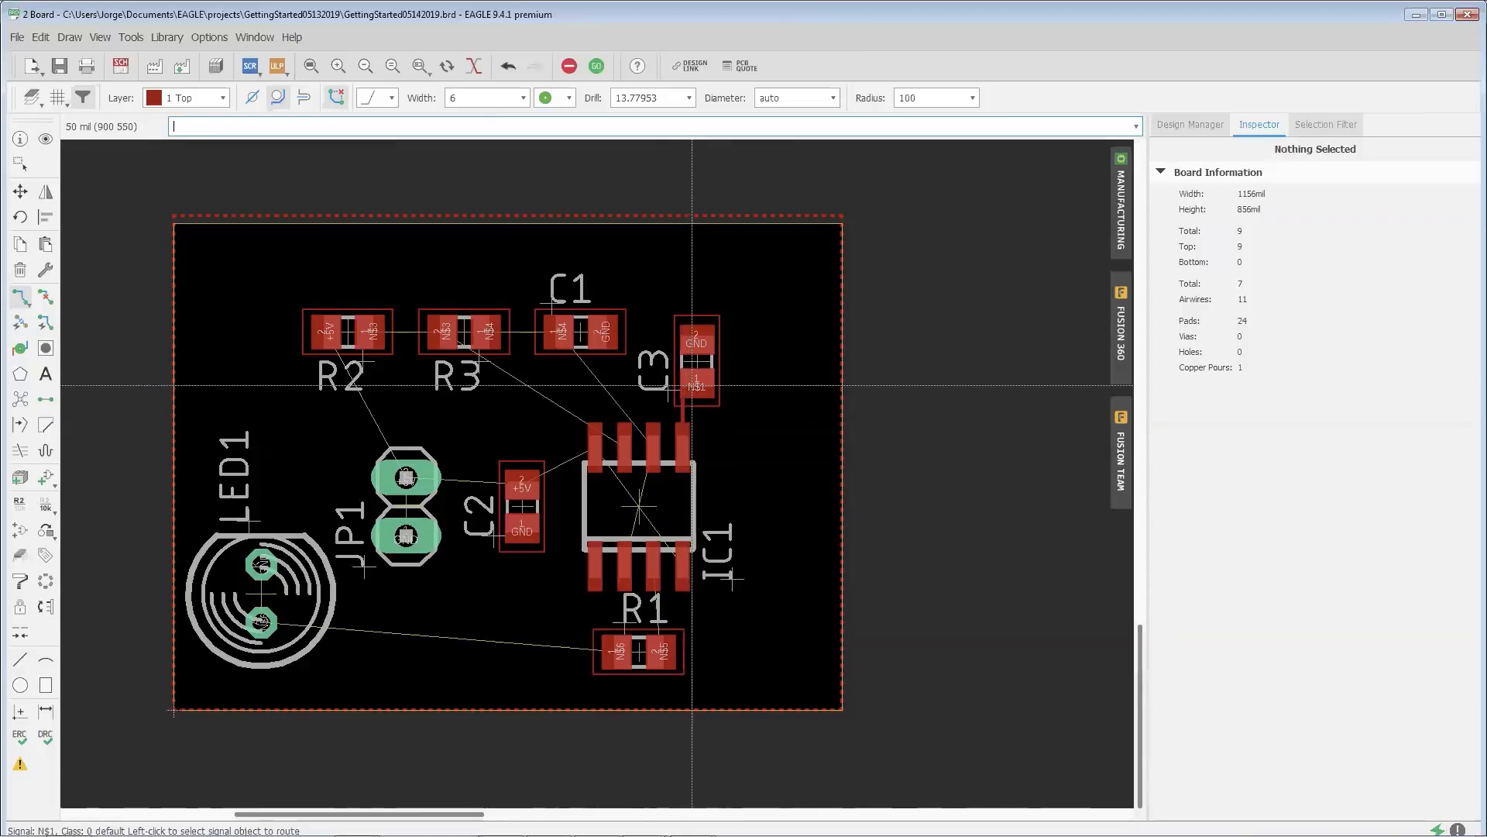
Step: Route N$4 on the top layer from IC1's pin 6 to C1's pad 1, and from R3's pad 1 to C1's pad 1
left_click(653, 442)
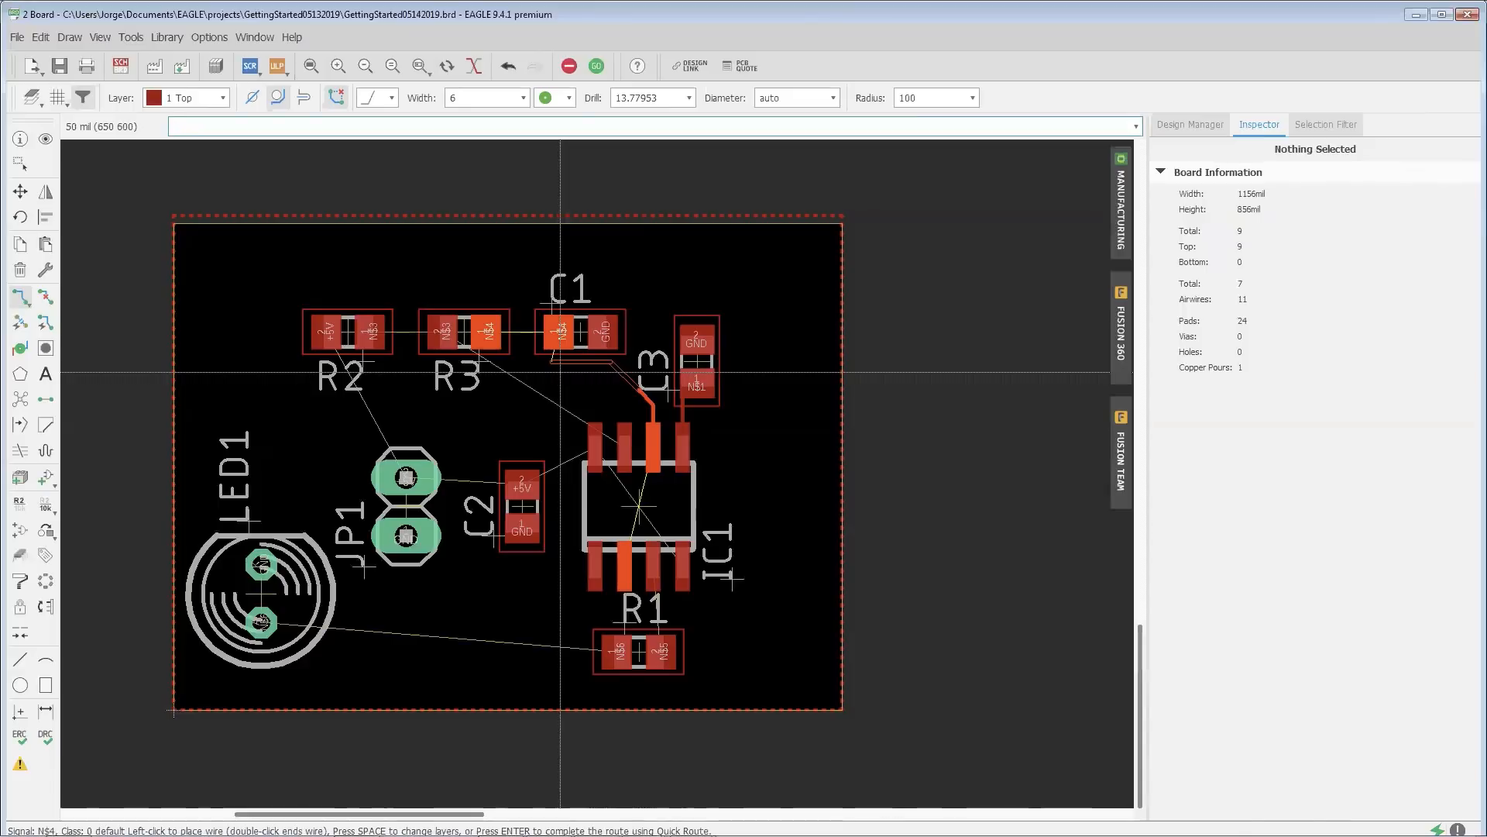
left_click(561, 350)
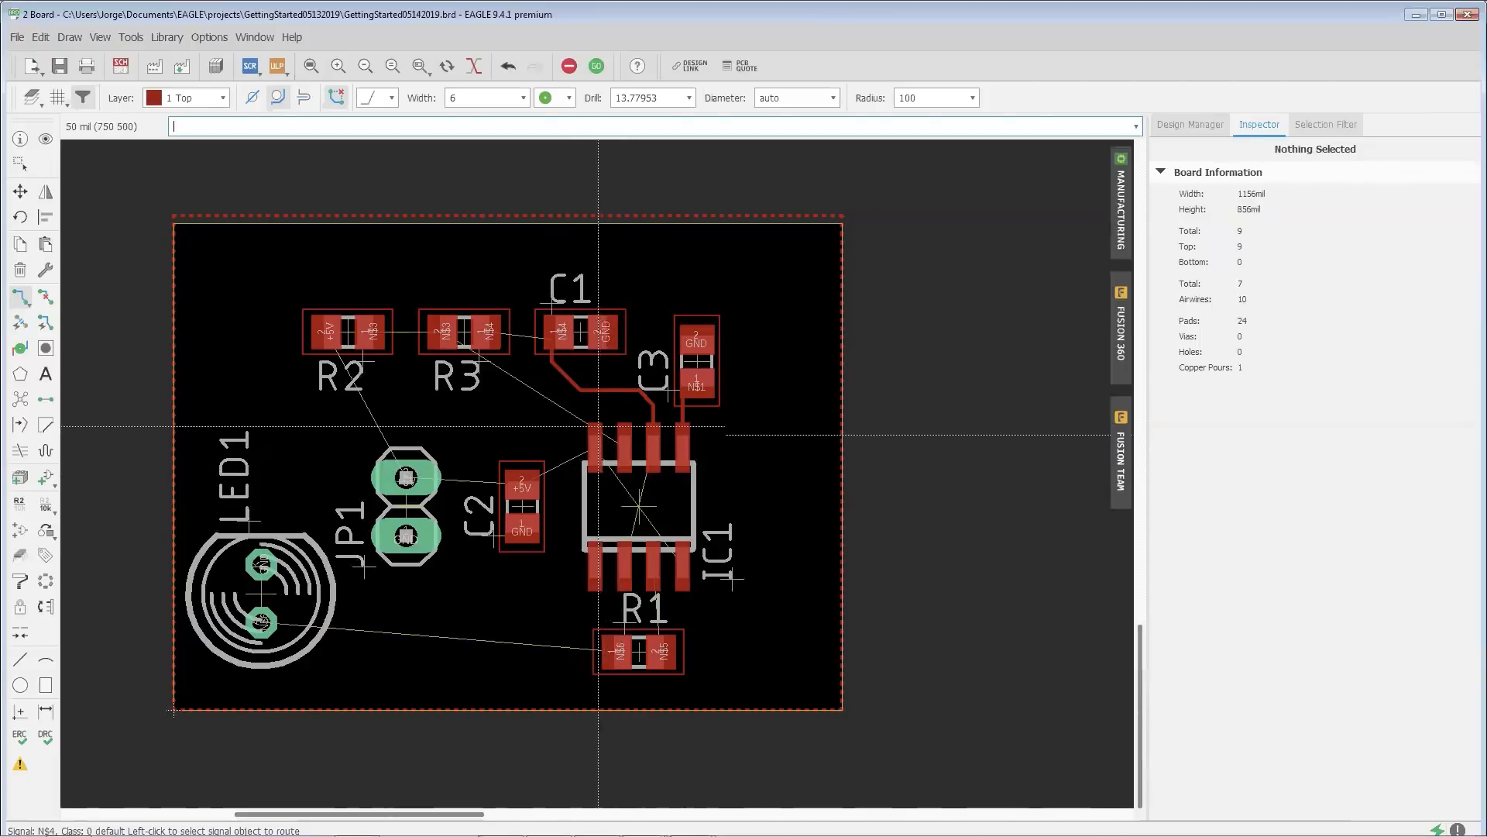
left_click(488, 331)
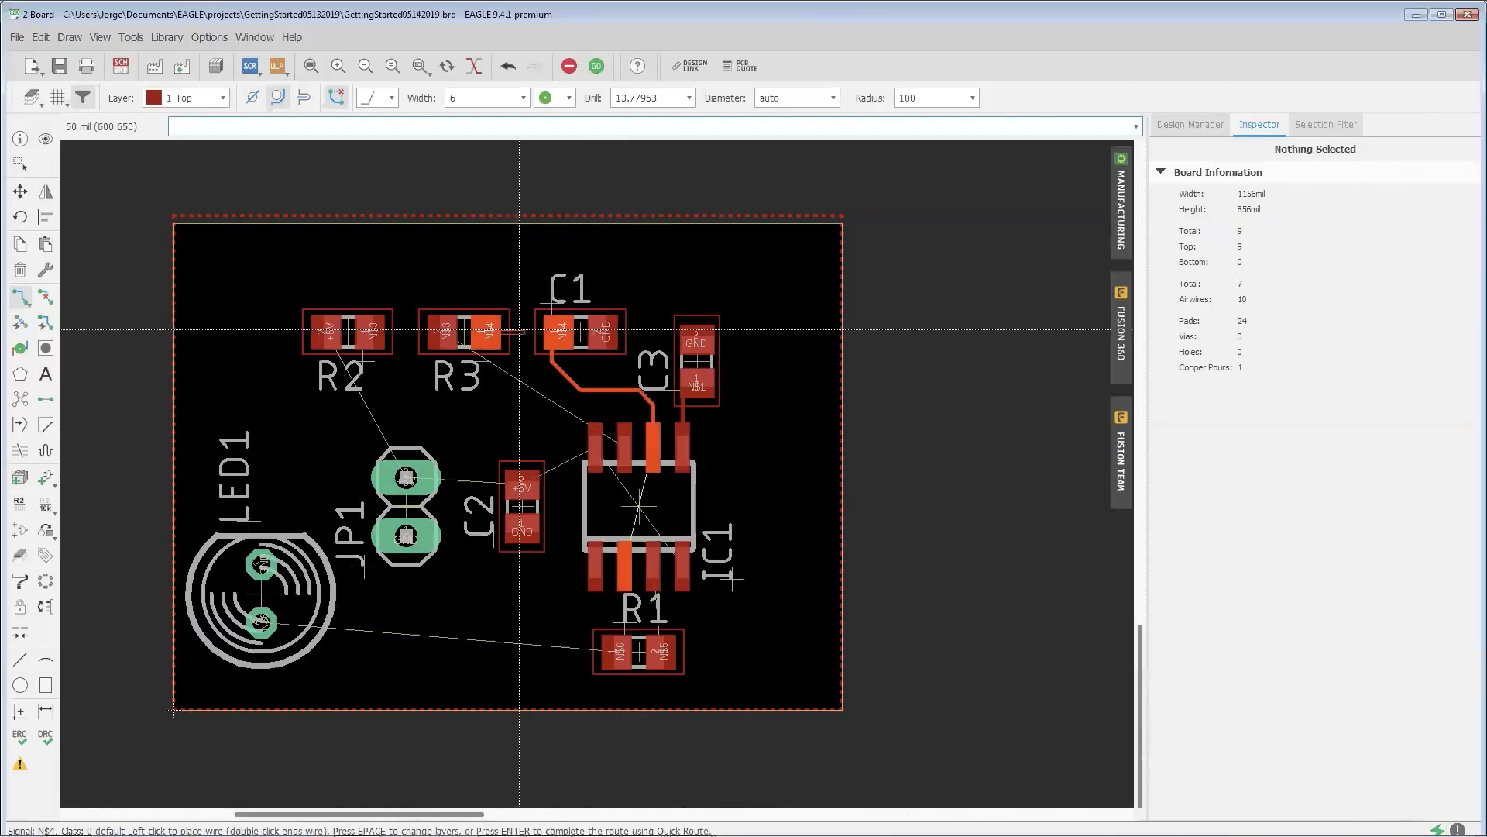
left_click(559, 331)
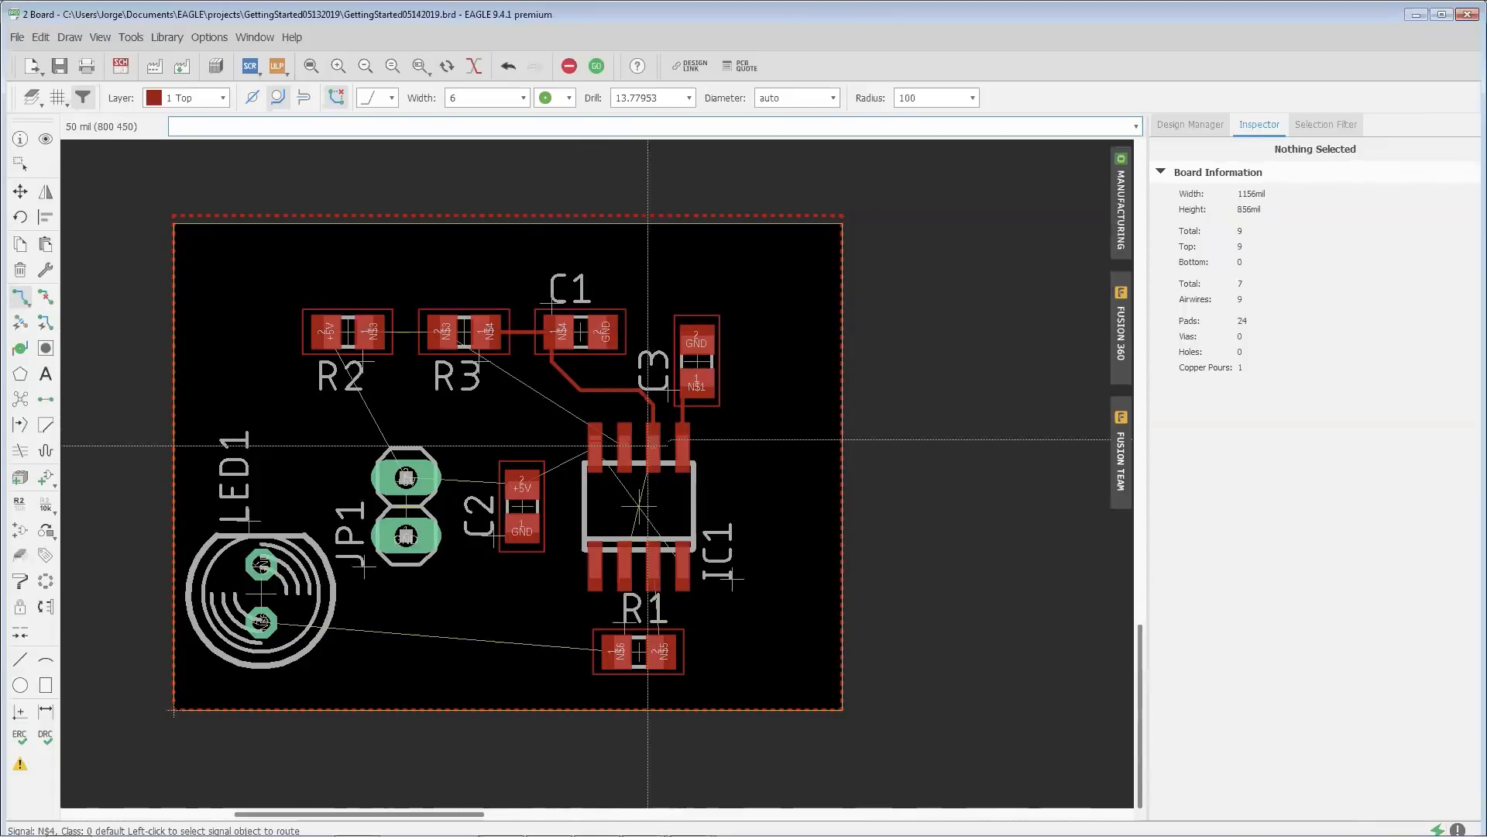
left_click(624, 449)
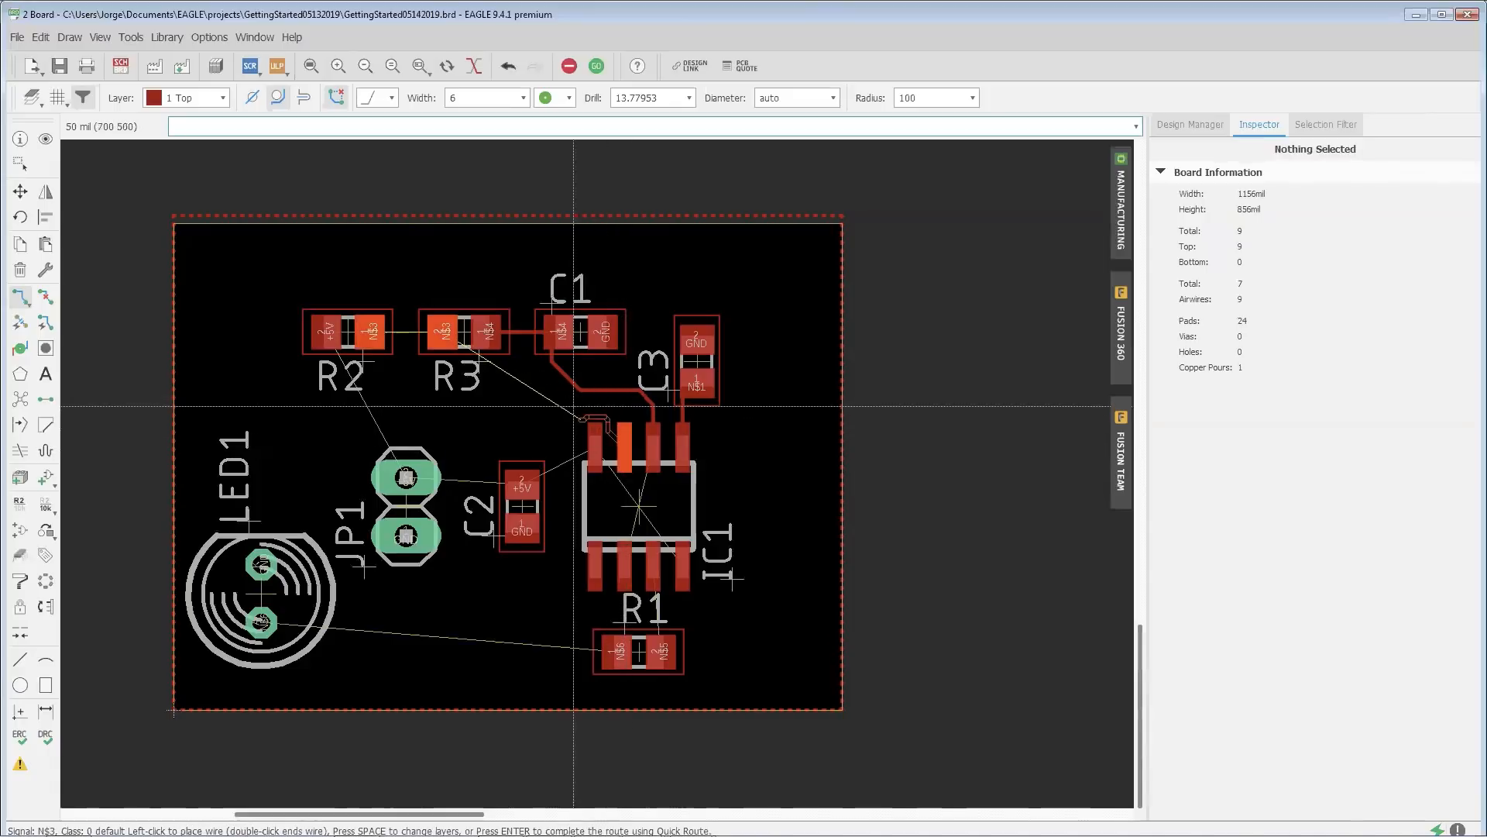
left_click(491, 386)
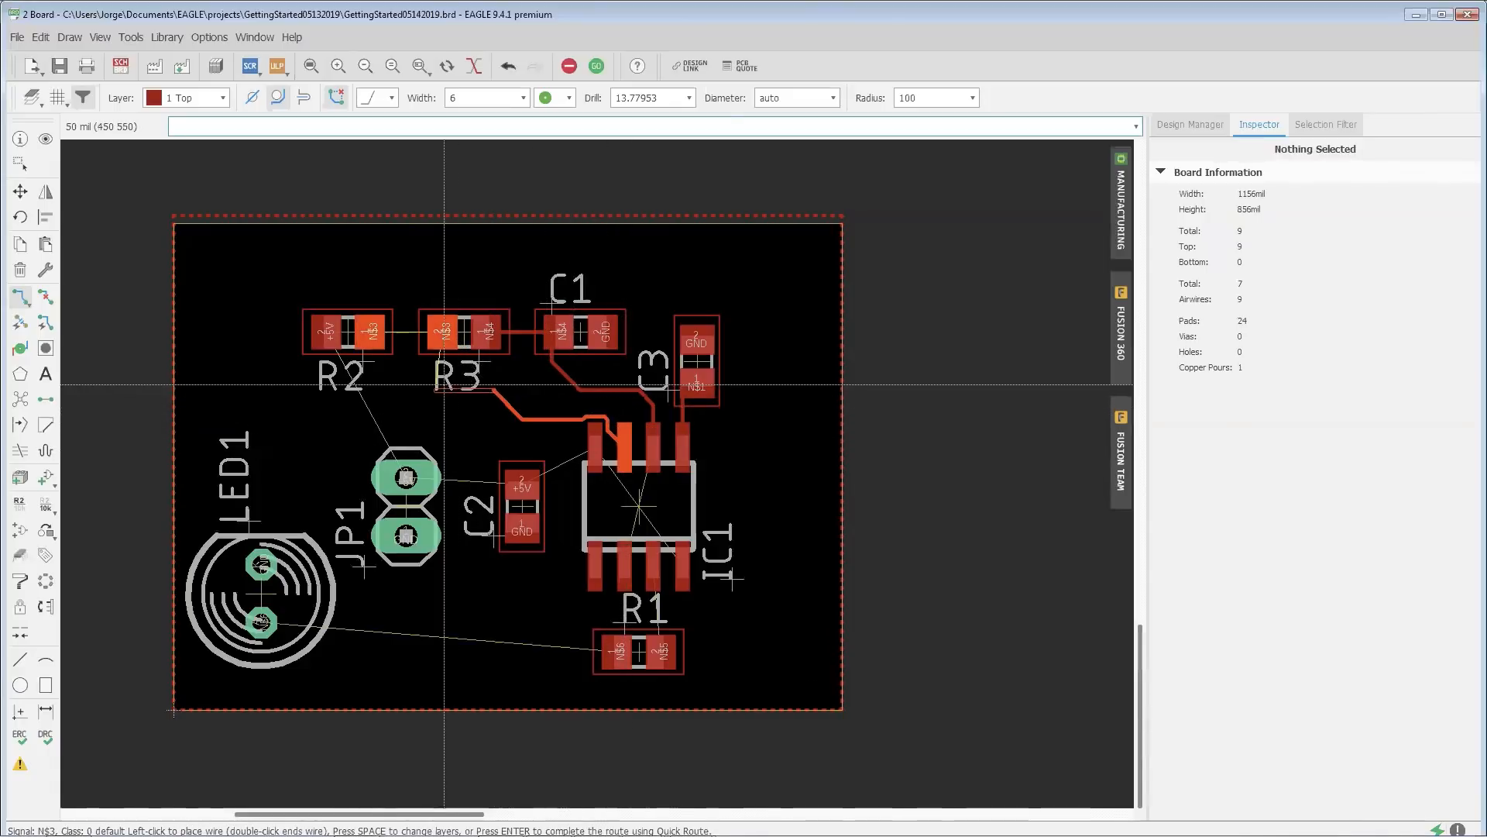
left_click(436, 389)
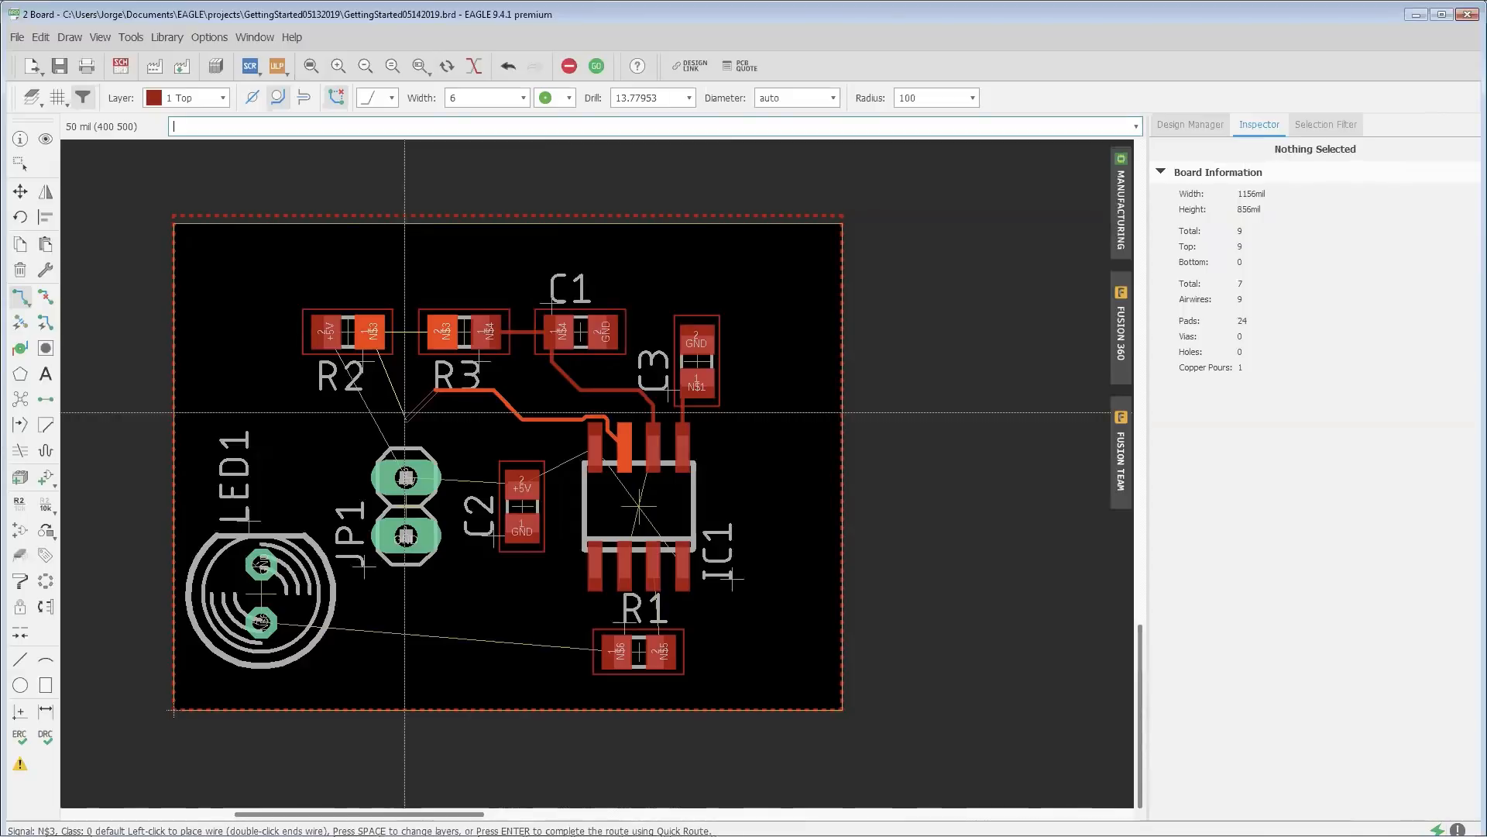
key("Escape")
key("Escape")
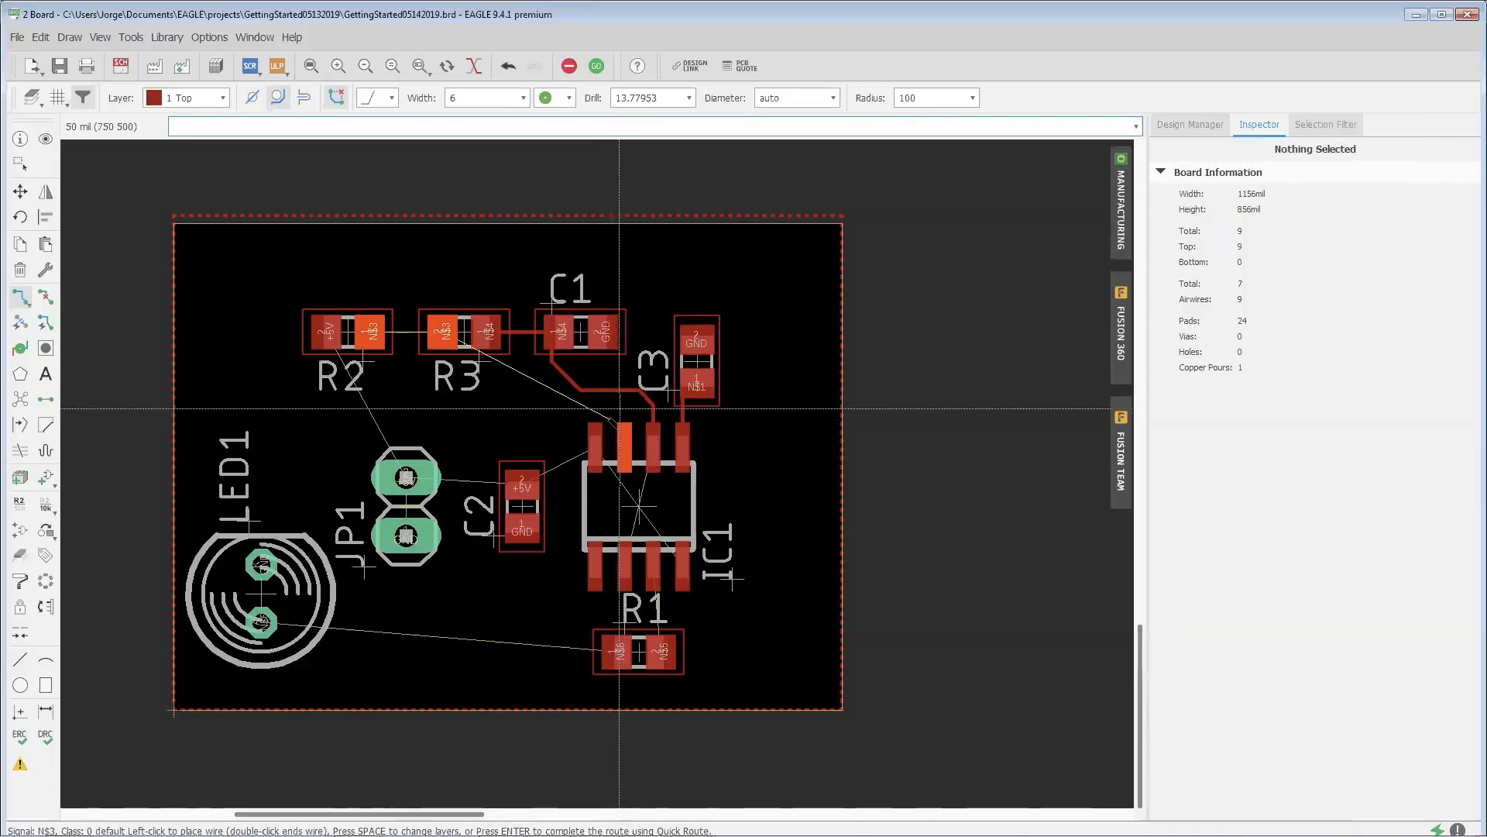
Step: Route N$3 on the top layer from IC1's pin 7 alongside the N$4 trace and beneath R3 to R3's pad 2
left_click(626, 397)
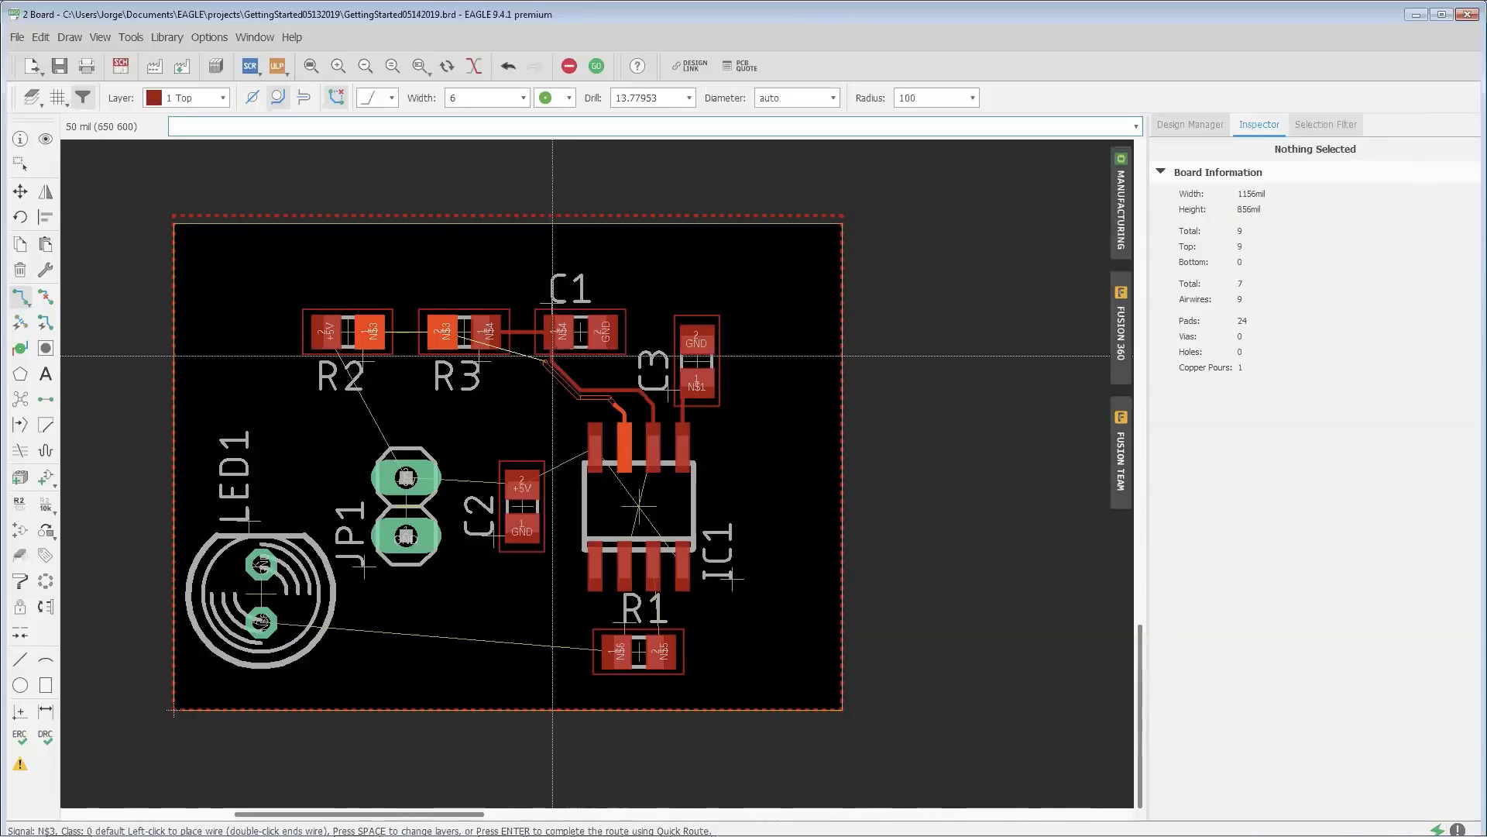
scroll(552, 357, "up", 10)
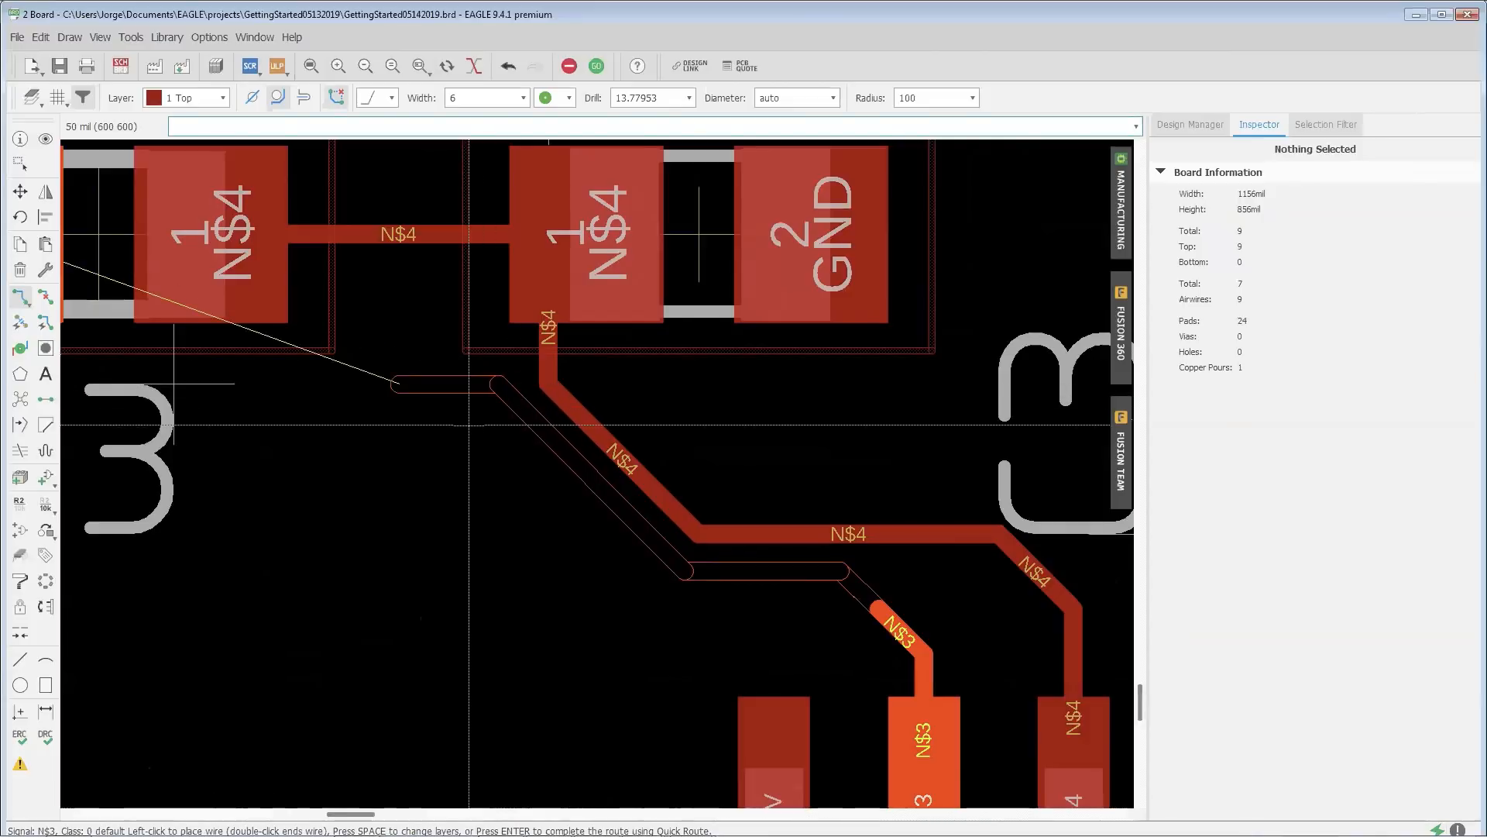
scroll(469, 427, "down", 3)
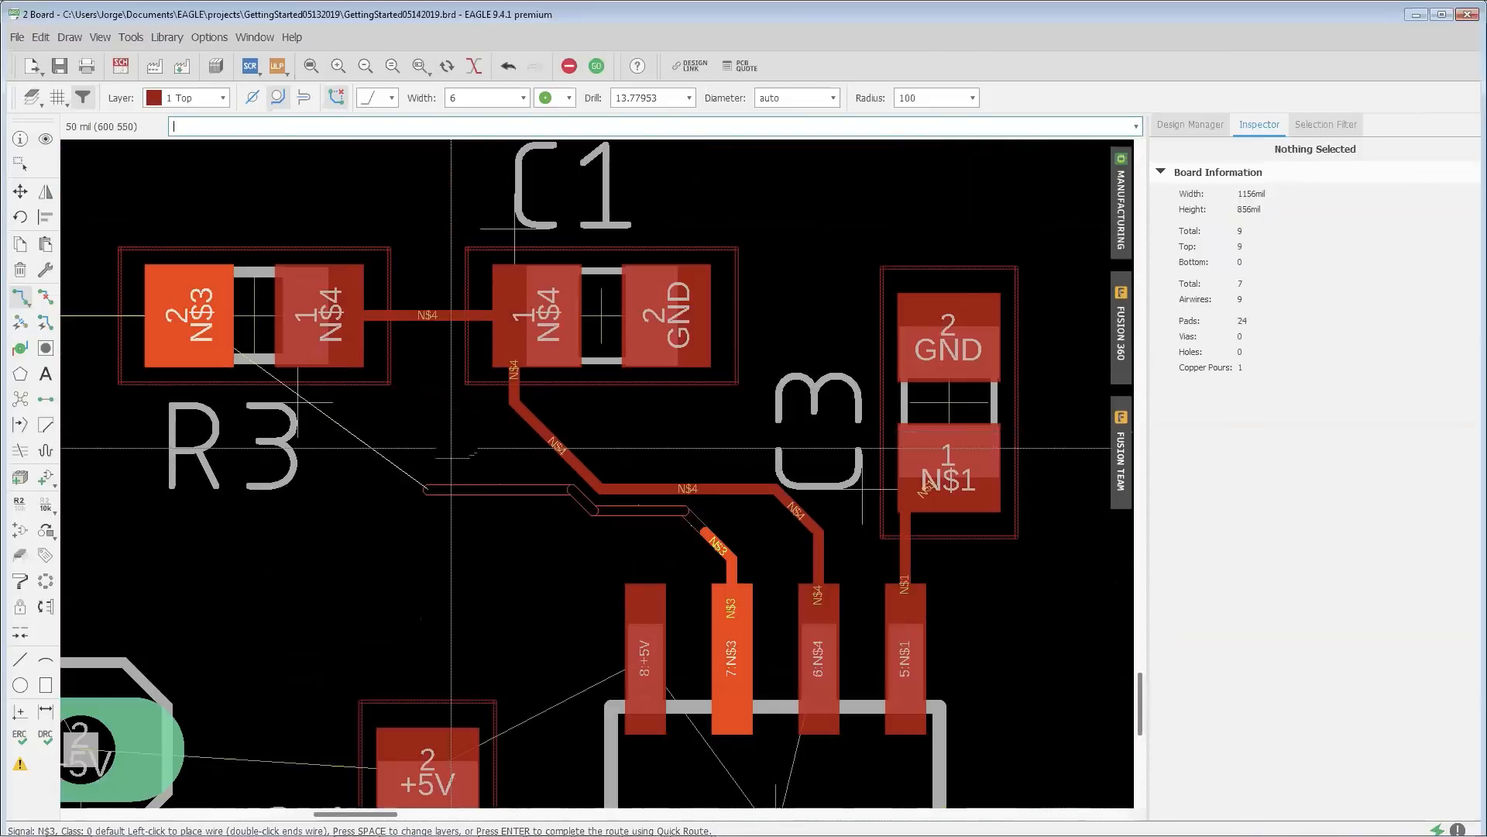
left_click(253, 488)
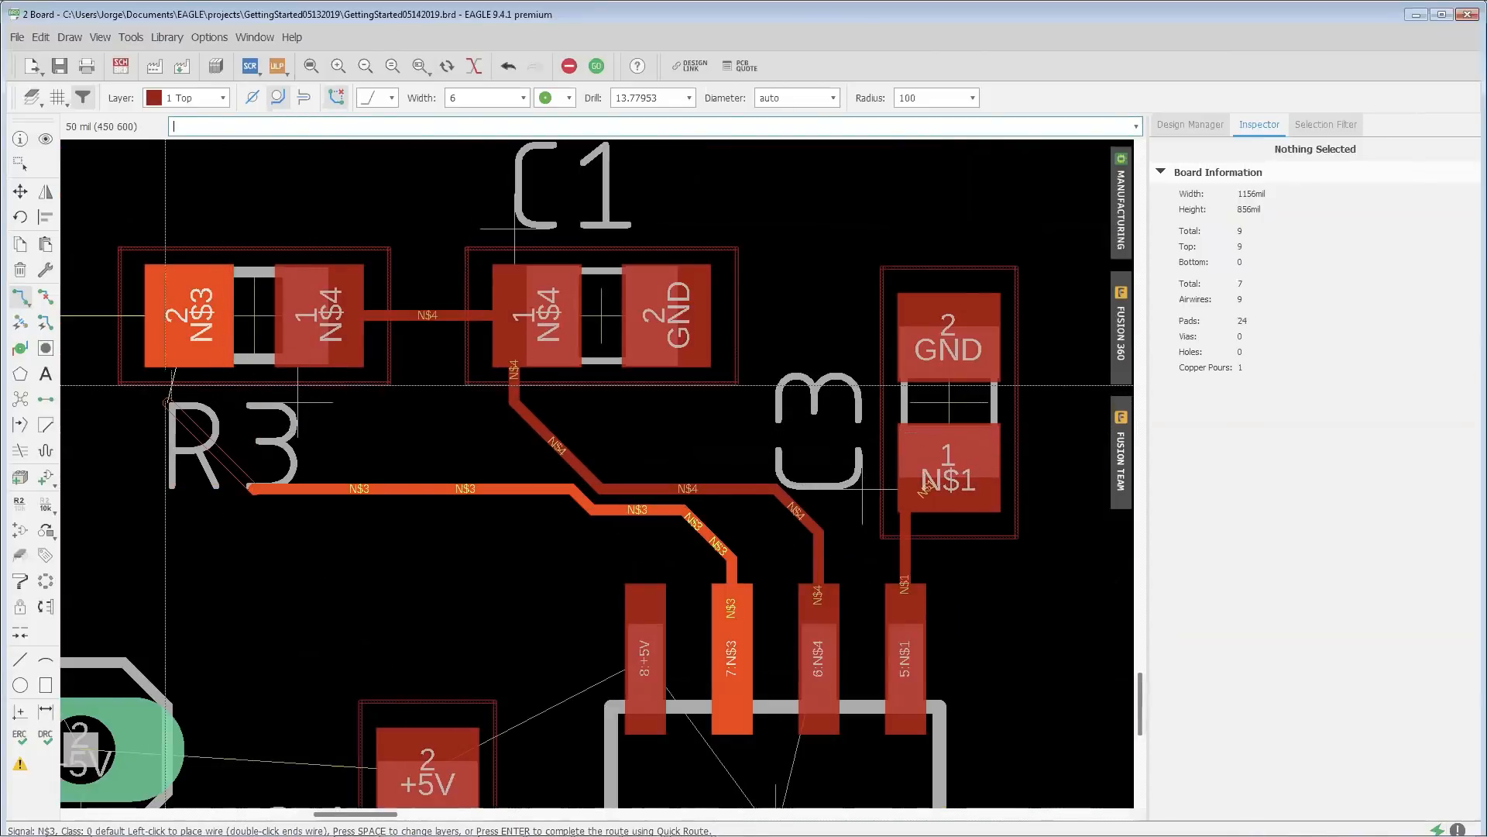
left_click(166, 375)
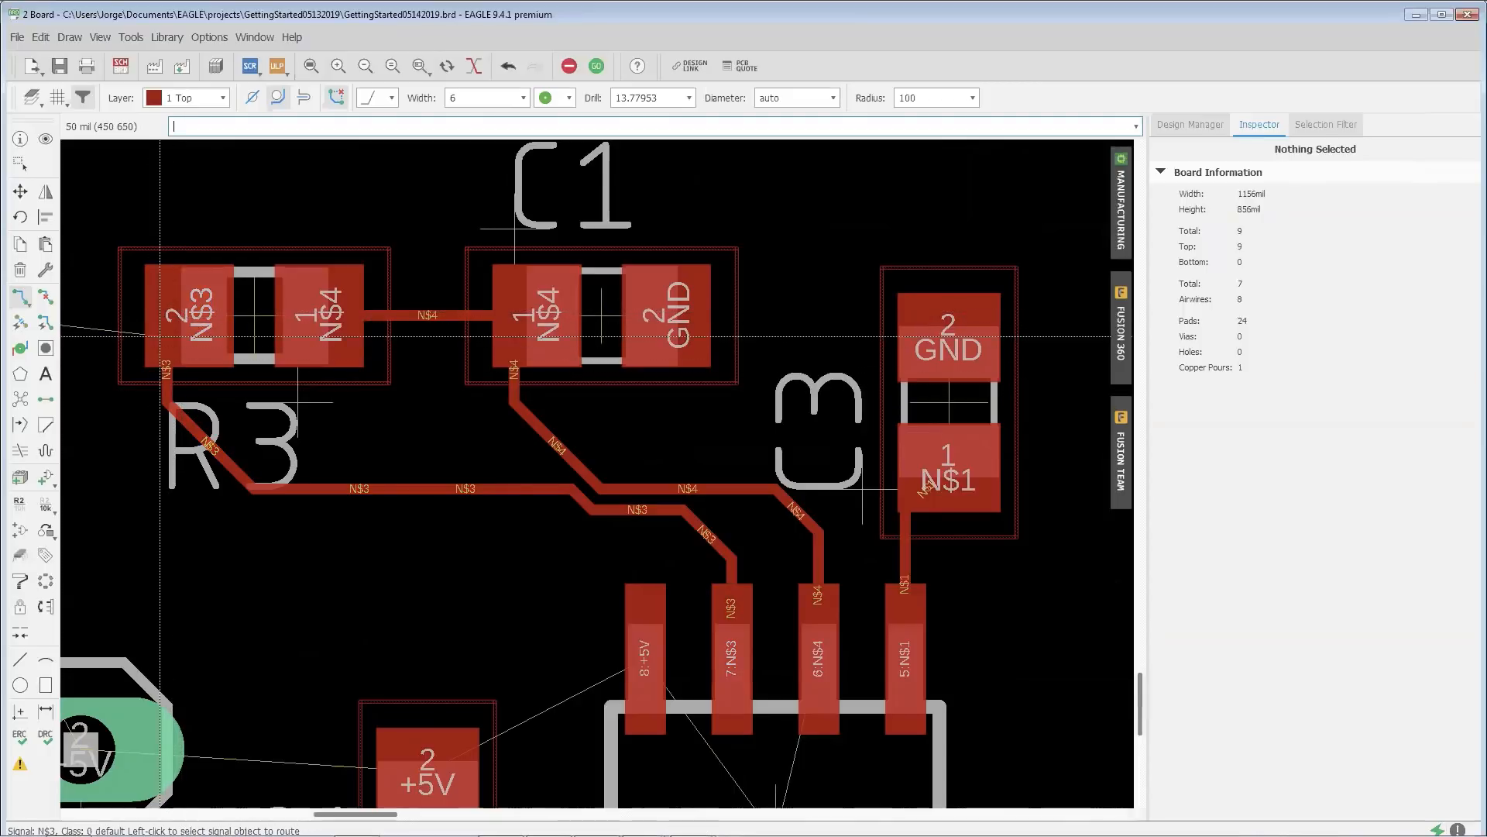
Step: Try routing N$3 from R2's pad 1 to a via, along the bottom layer to a second via, and back to the top layer
scroll(363, 343, "down", 3)
middle_click_drag(355, 475, 607, 509)
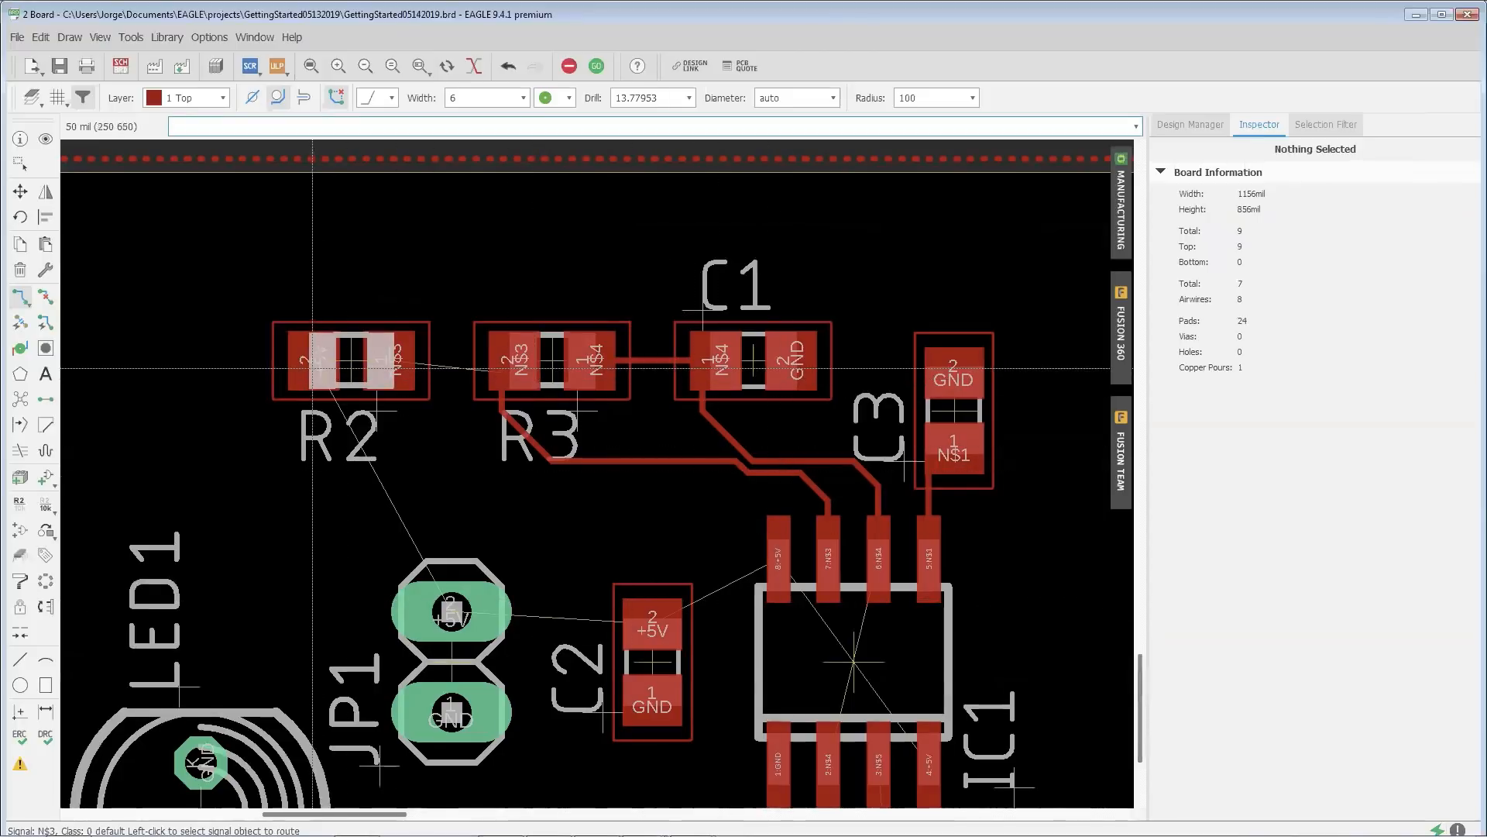
left_click(392, 360)
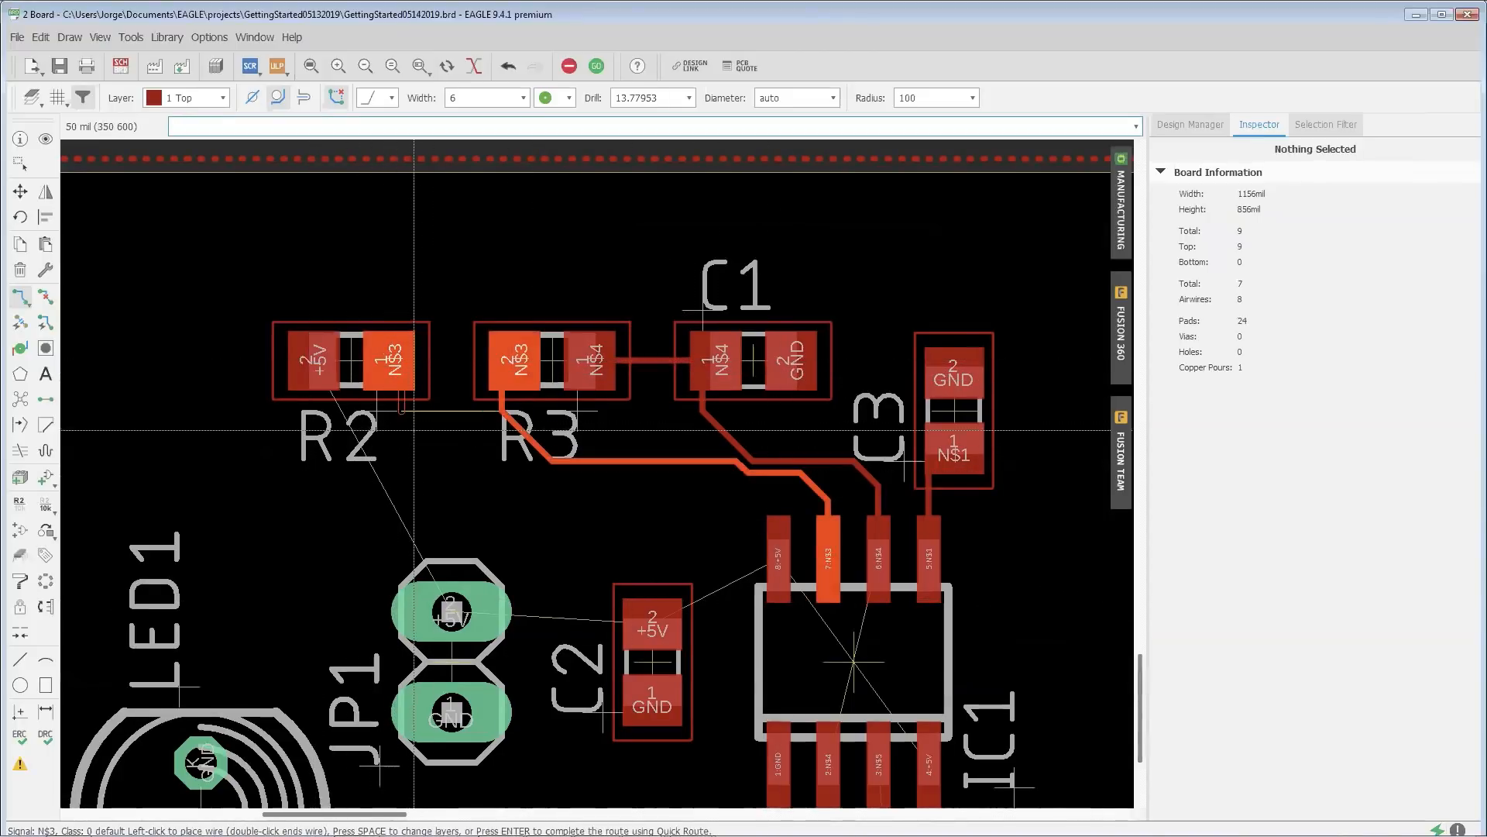
middle_click(445, 473)
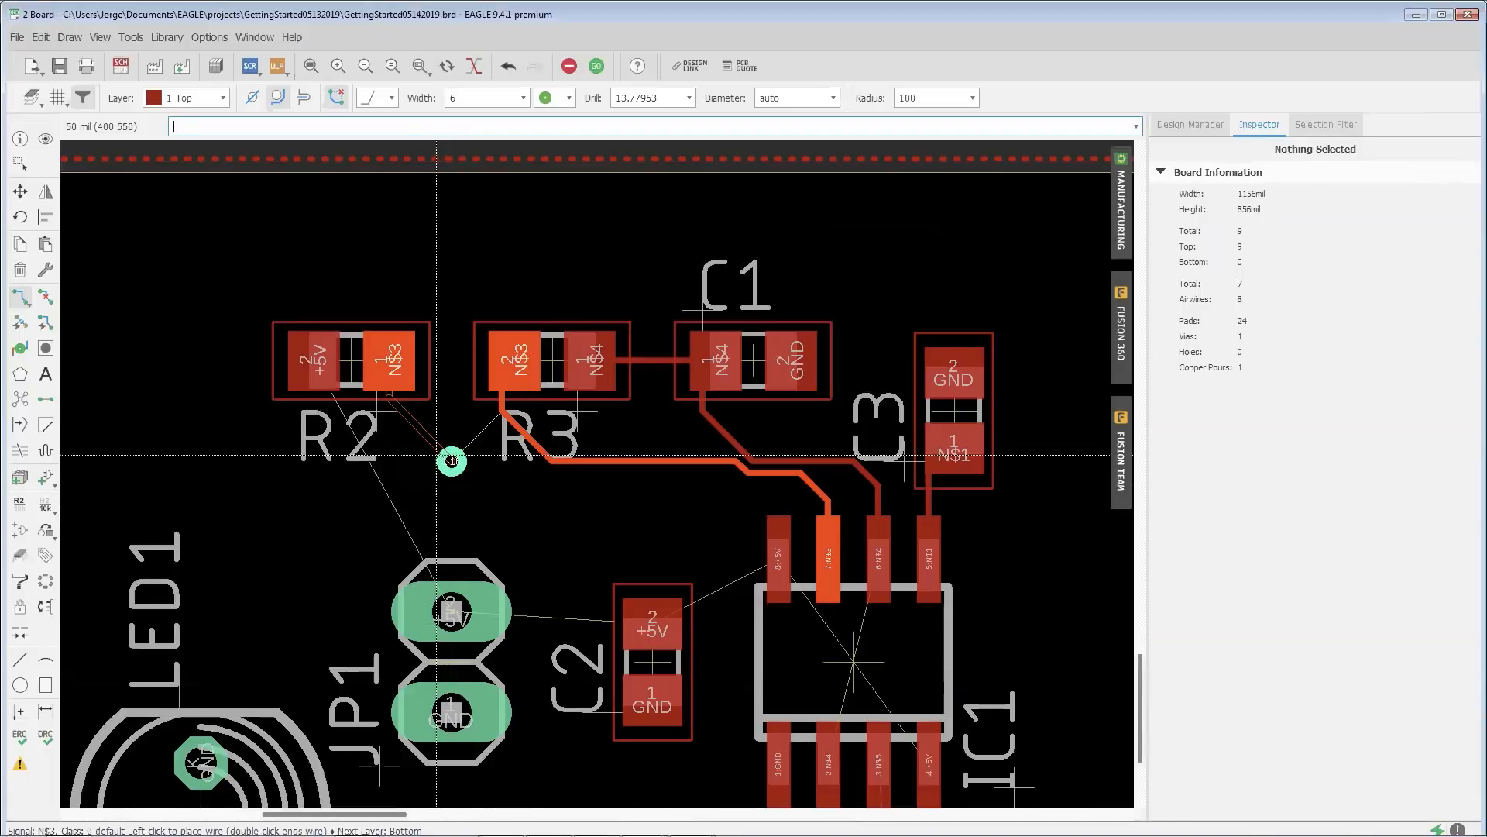
left_click(427, 498)
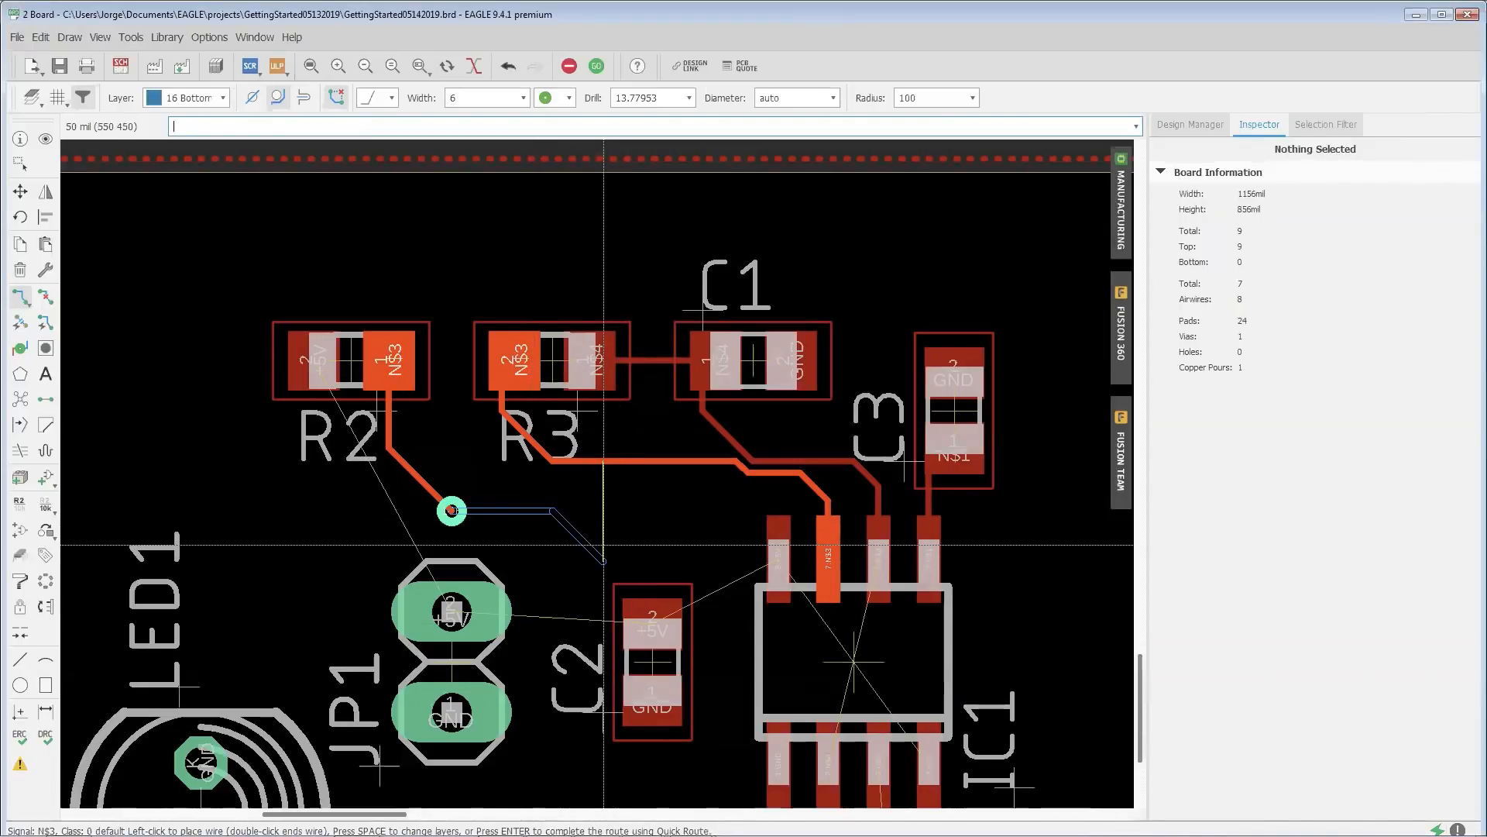
key("space")
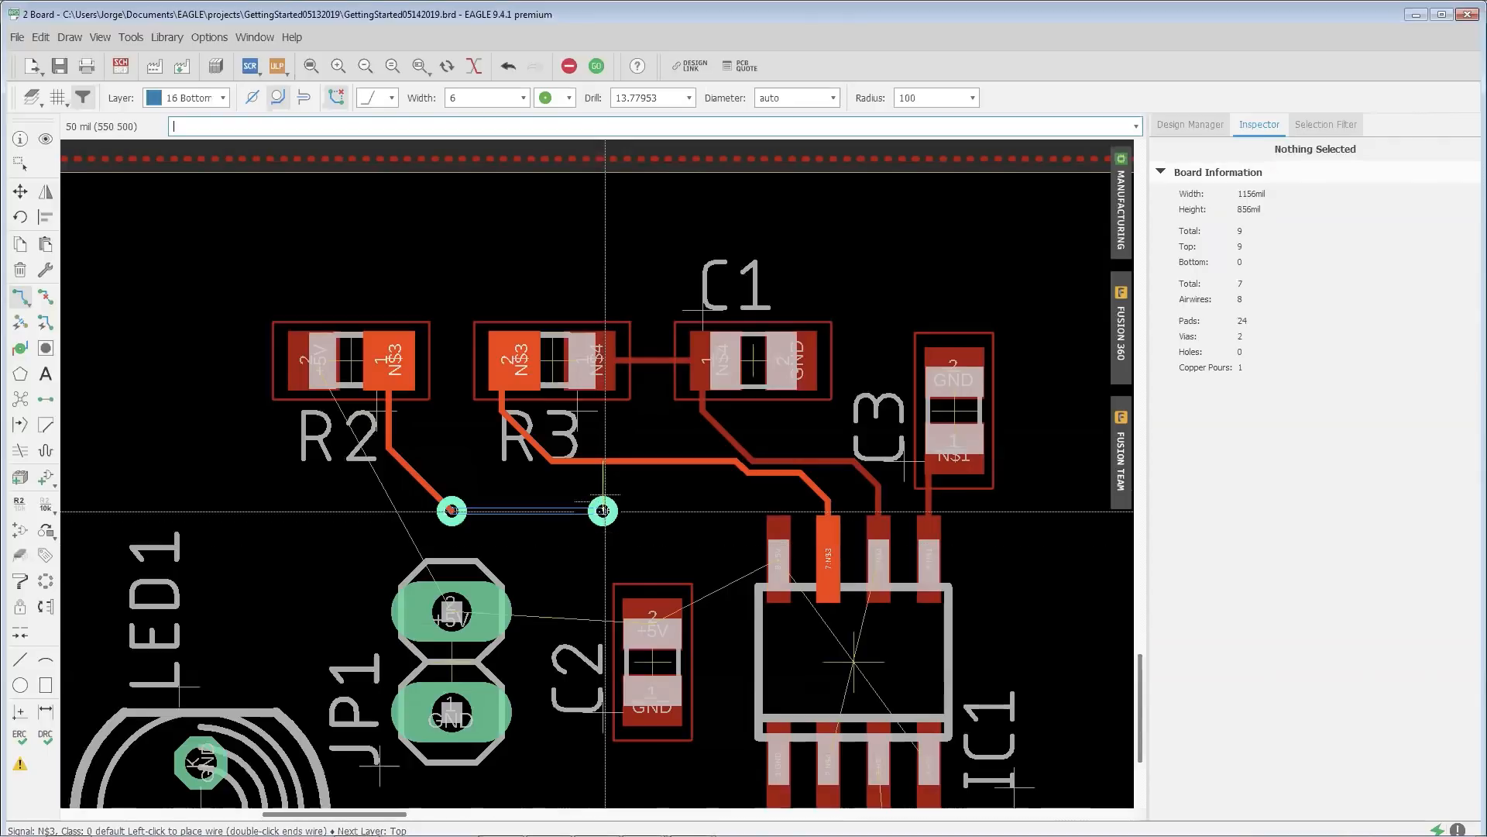
left_click(603, 462)
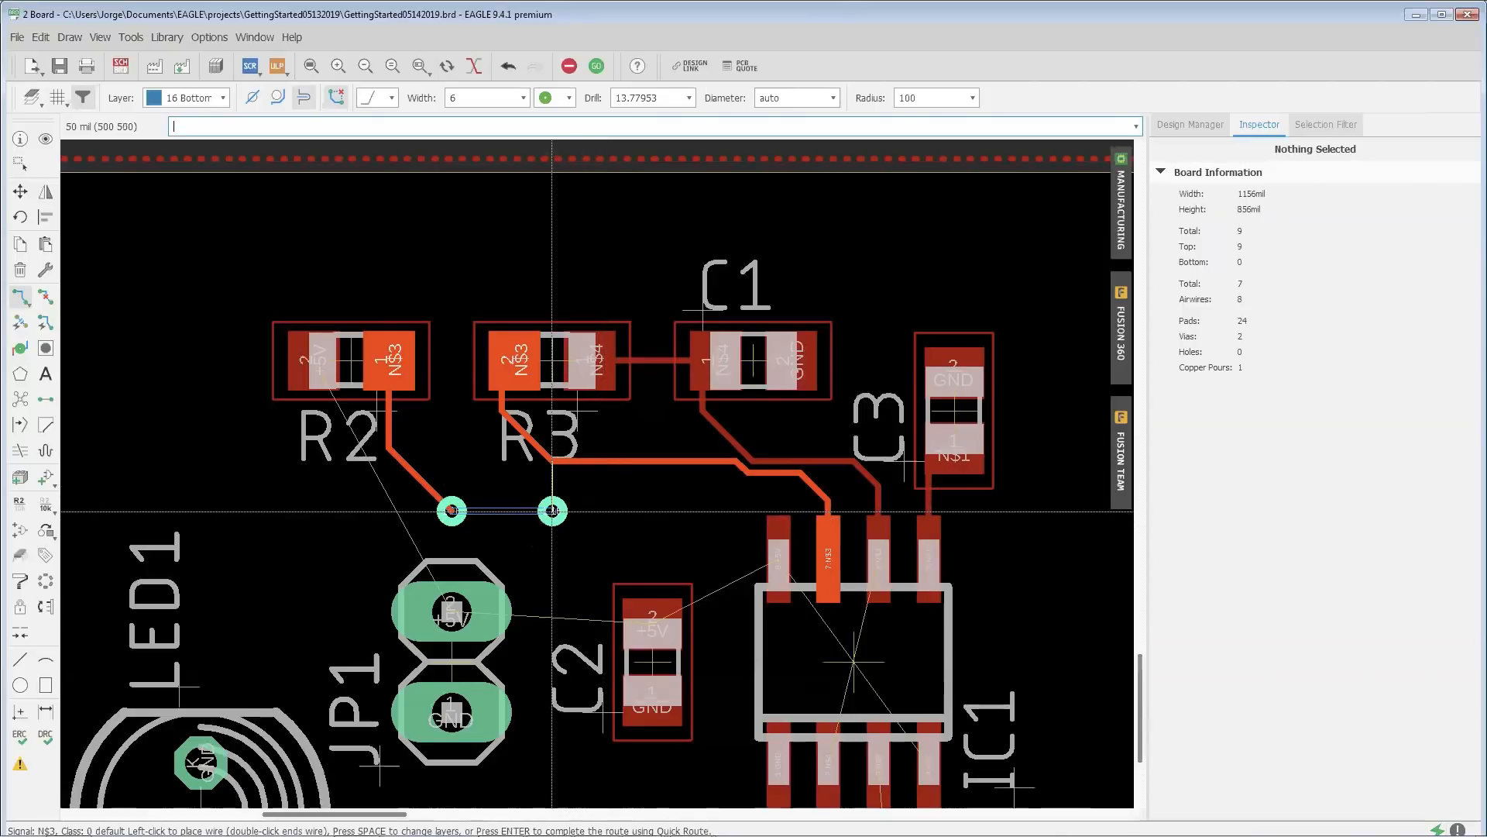
left_click(552, 510)
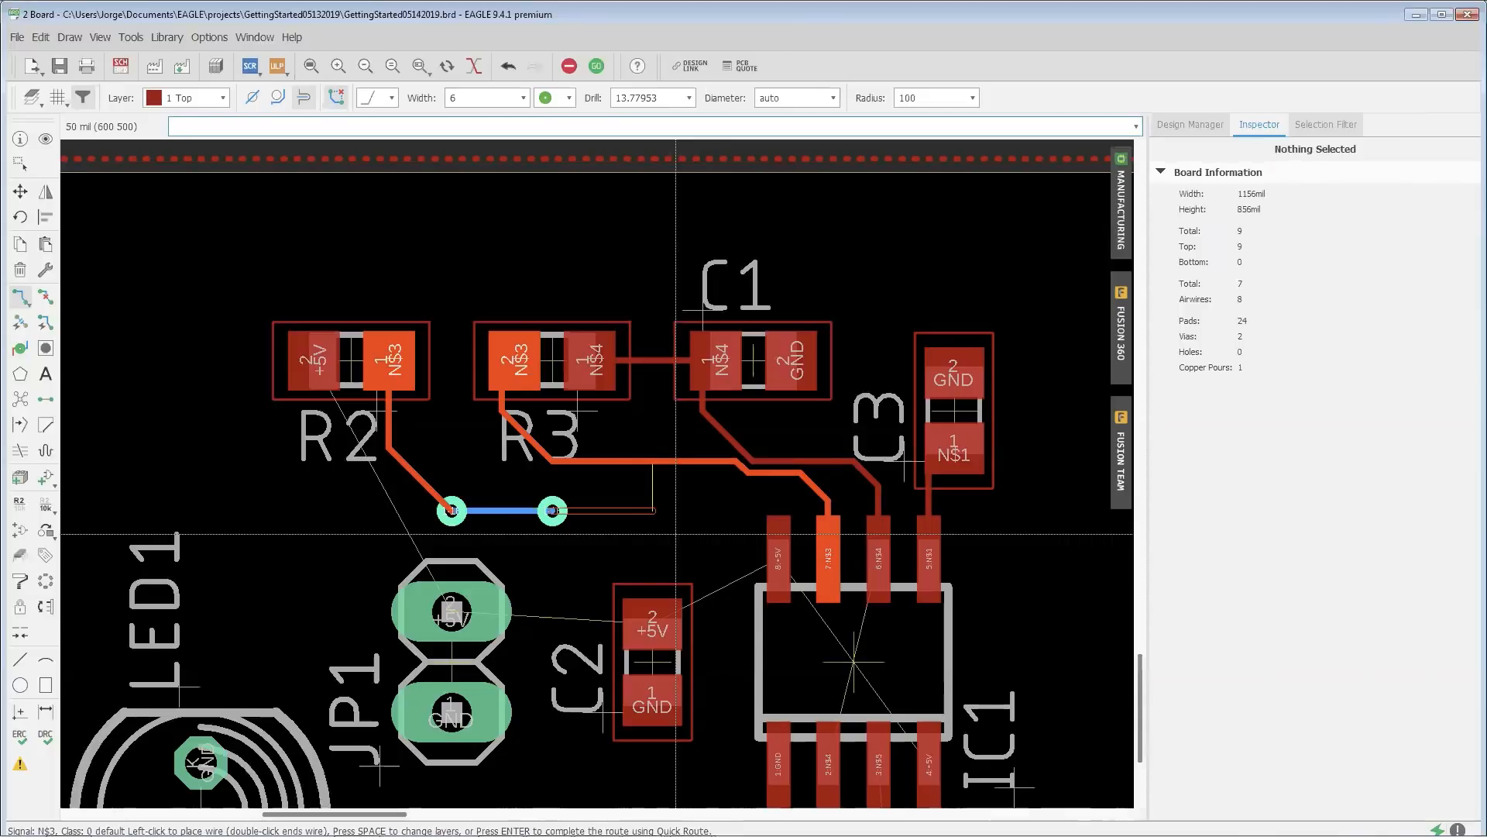
key("Escape")
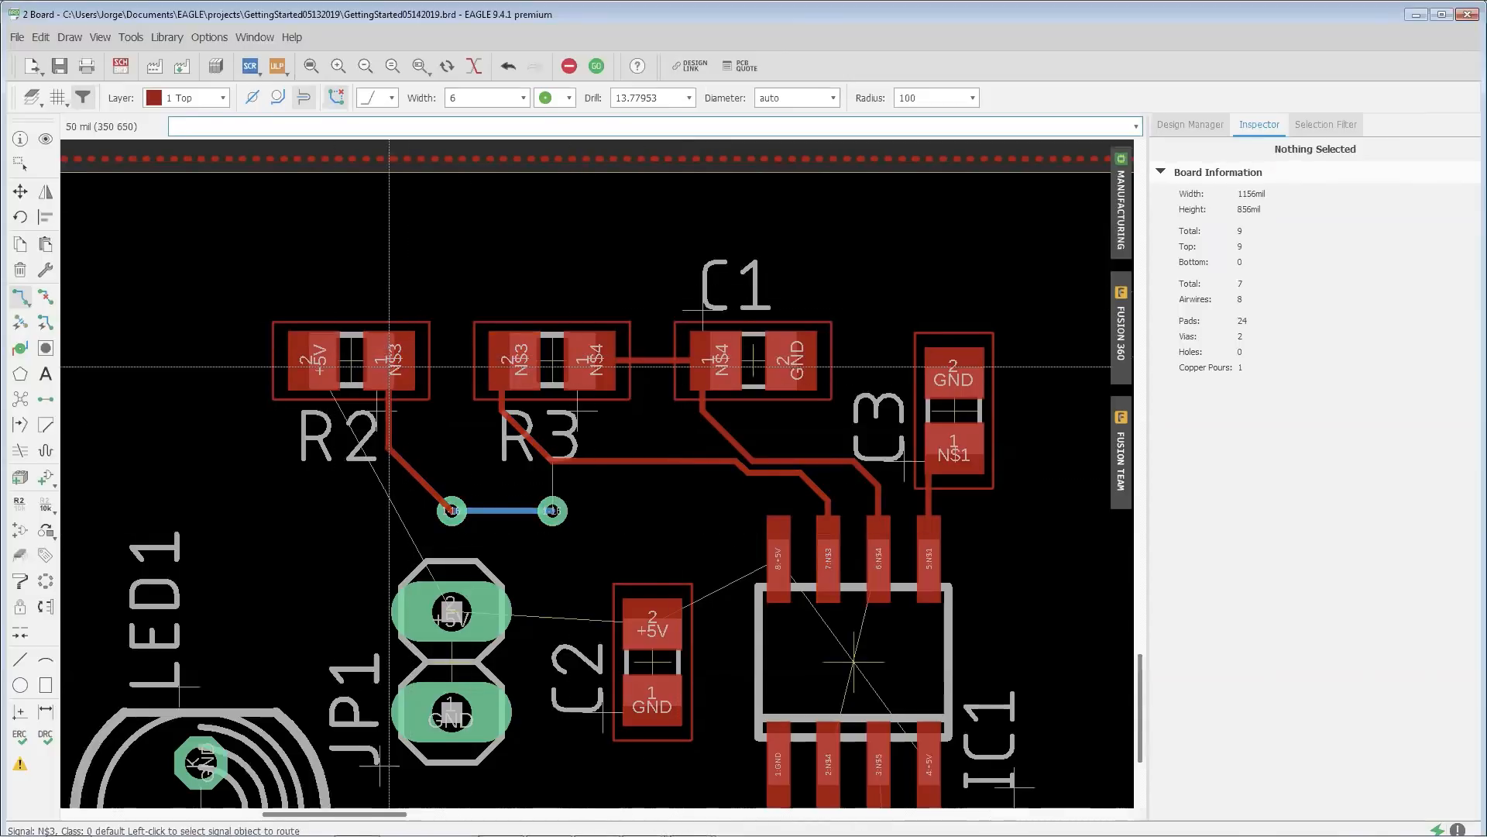
Step: Route N$3 straight between R2's pad 1 and R3's pad 2 on the top layer, and rip up the trial trace with its vias
left_click(389, 362)
left_click(516, 363)
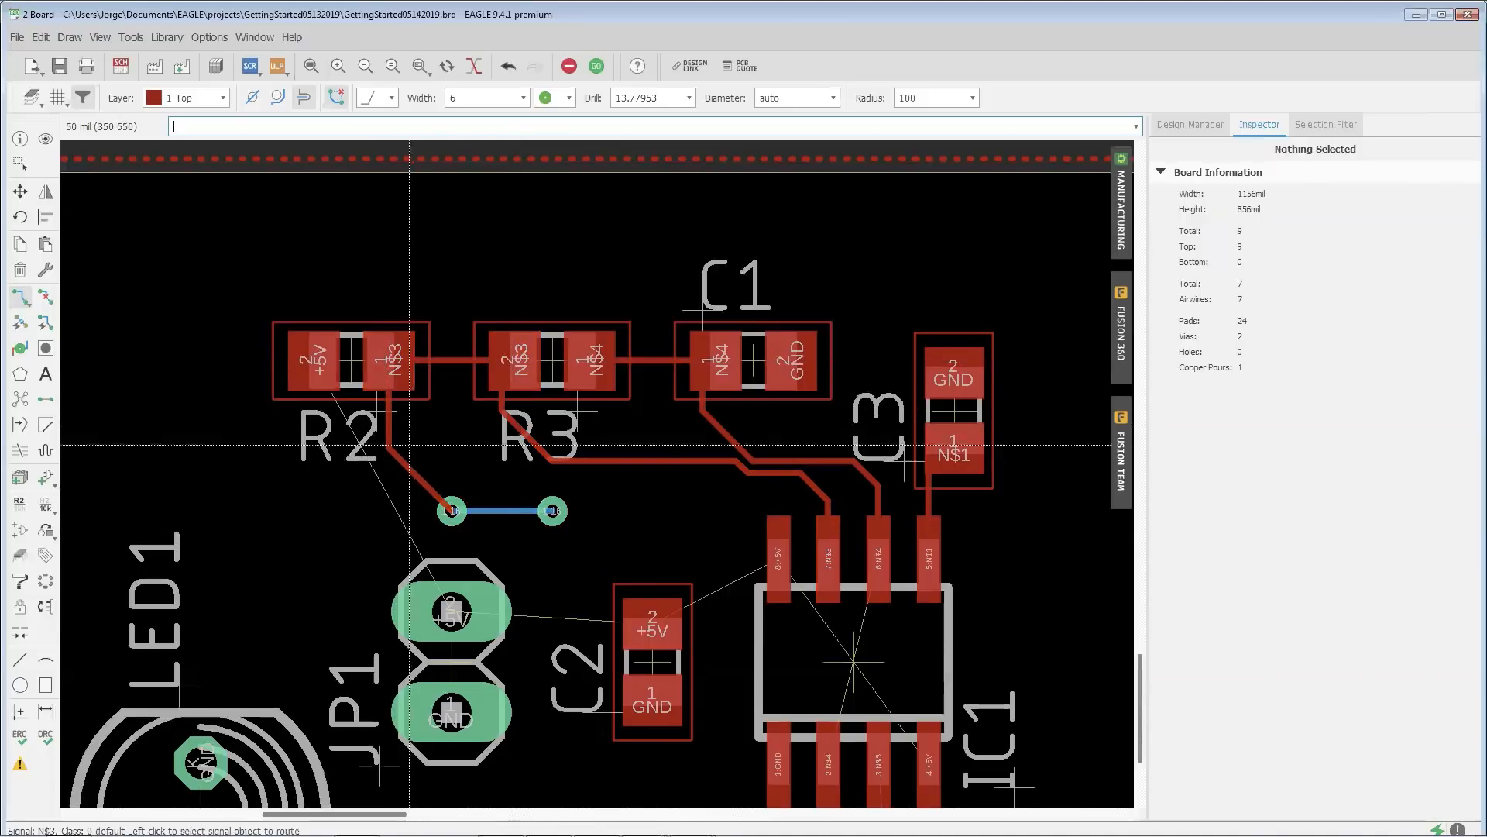
left_click(44, 297)
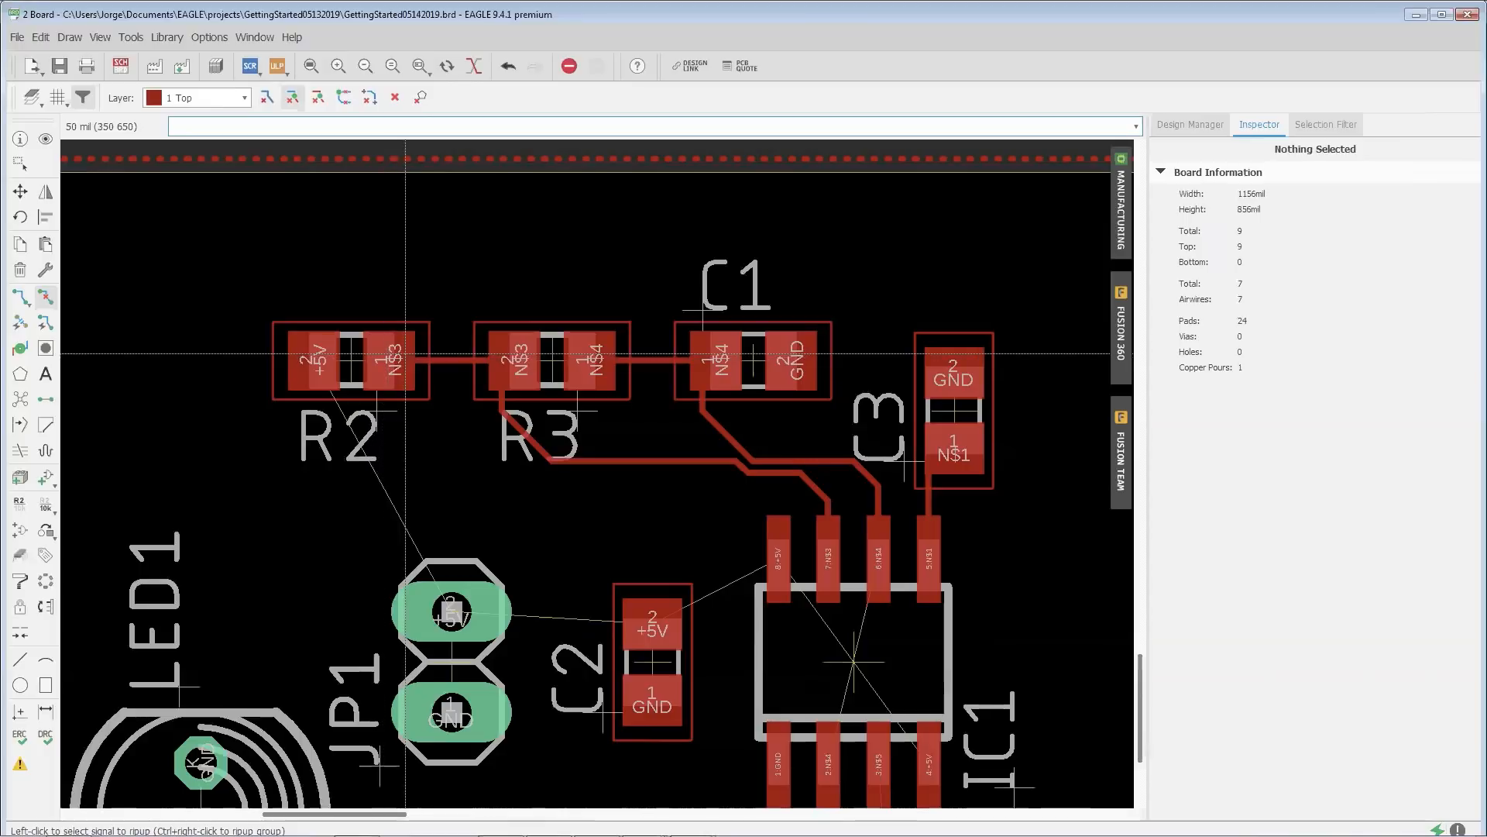
Step: Route N$4 on the top layer between IC1's pins 6 and 2, passing diagonally through the middle of the chip's outline
scroll(465, 402, "down", 3)
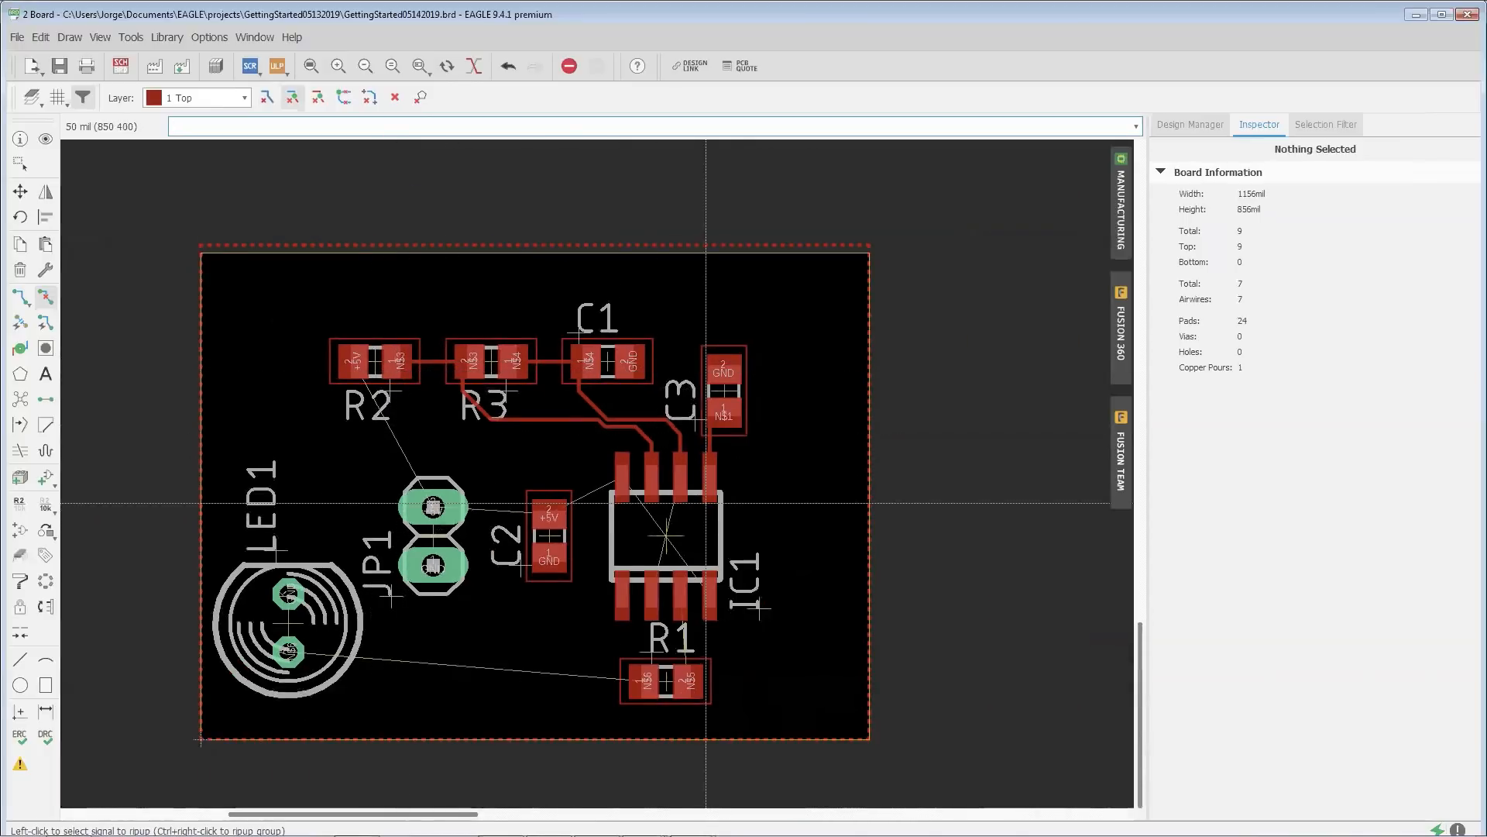
scroll(522, 431, "down", 1)
scroll(461, 423, "up", 3)
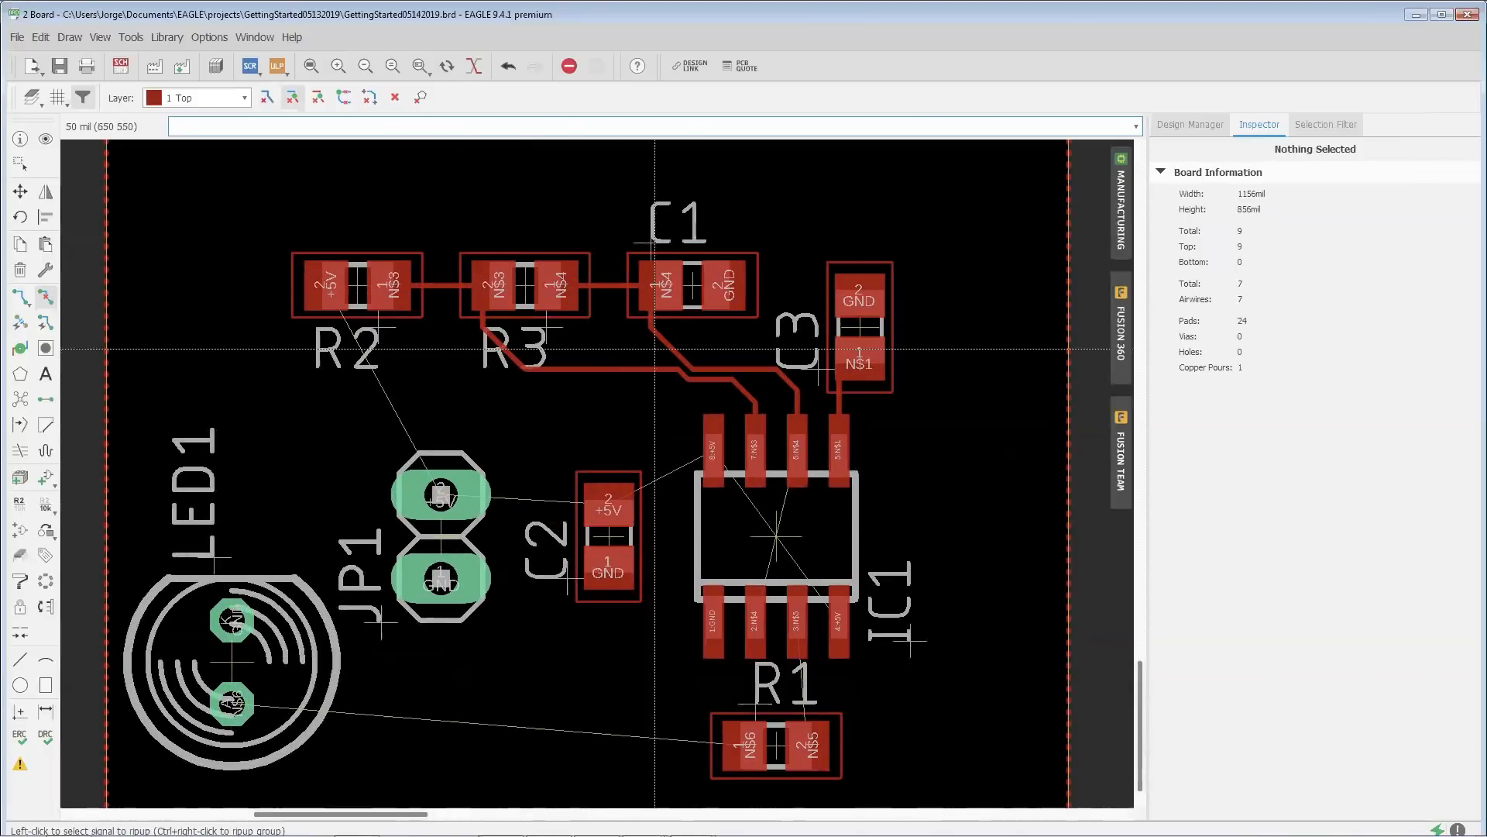
scroll(540, 485, "down", 2)
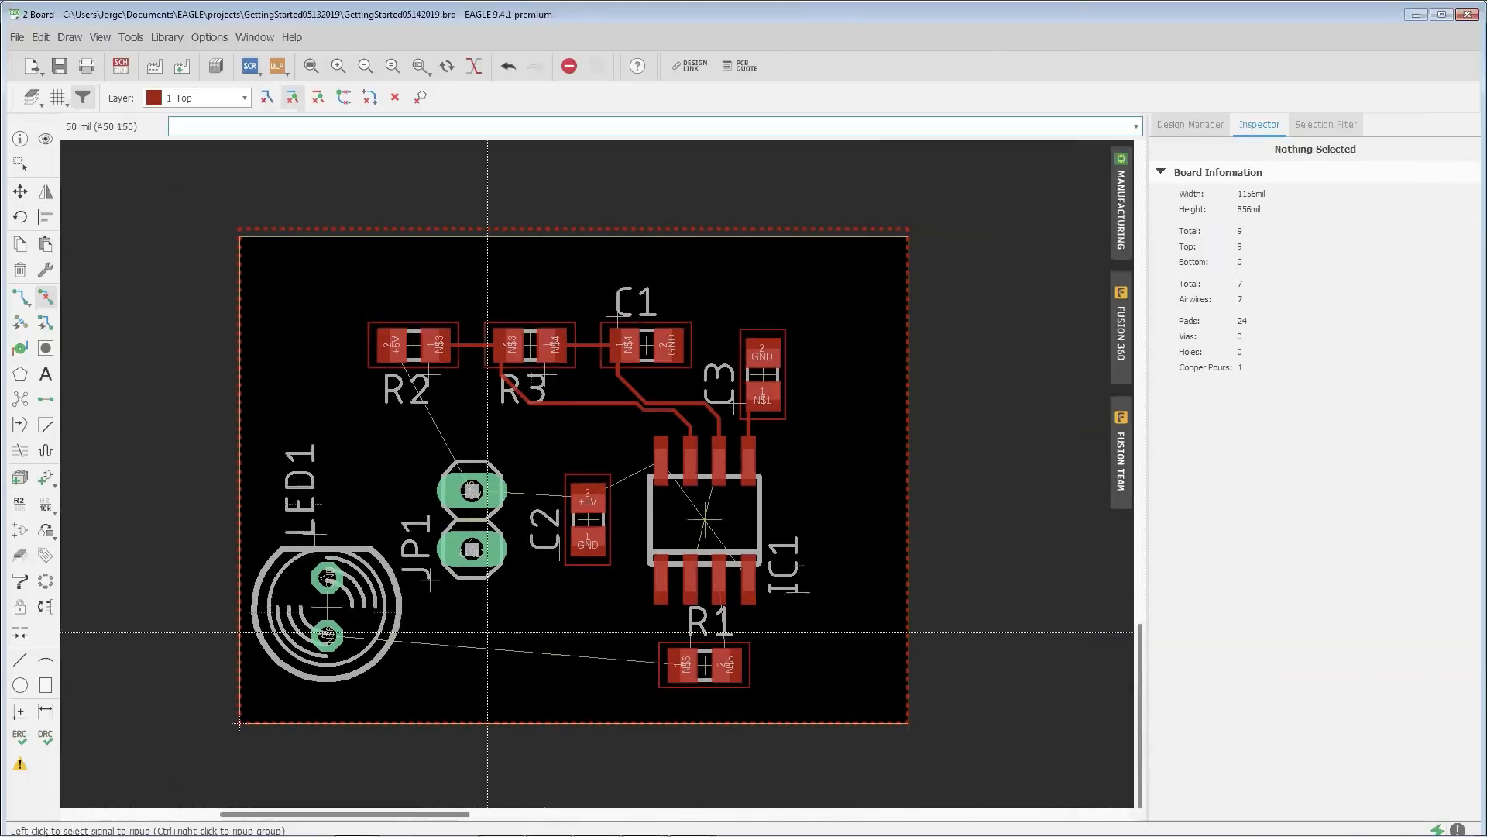
scroll(647, 620, "up", 3)
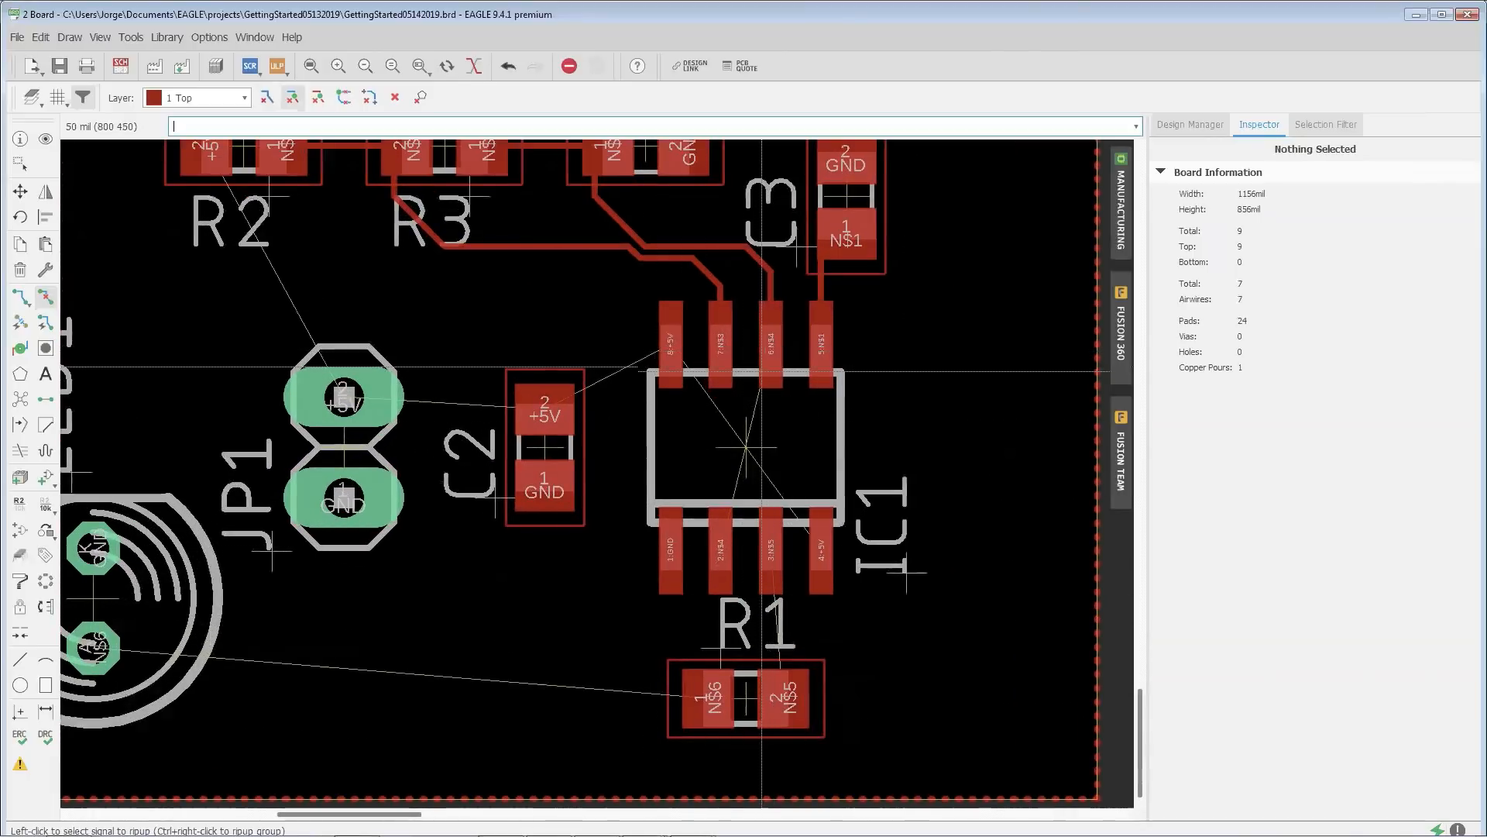
left_click(20, 299)
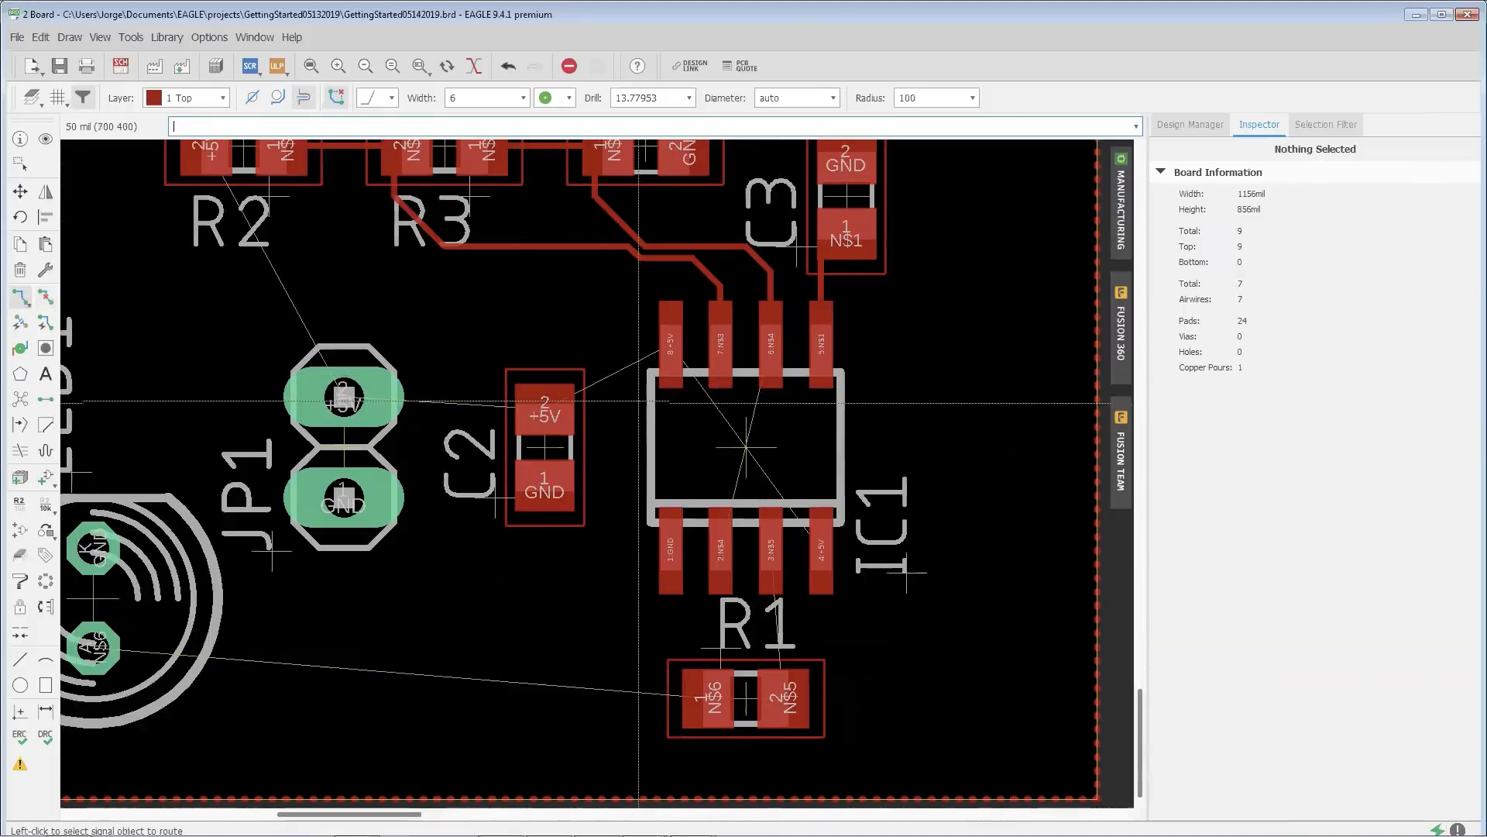
left_click(744, 445)
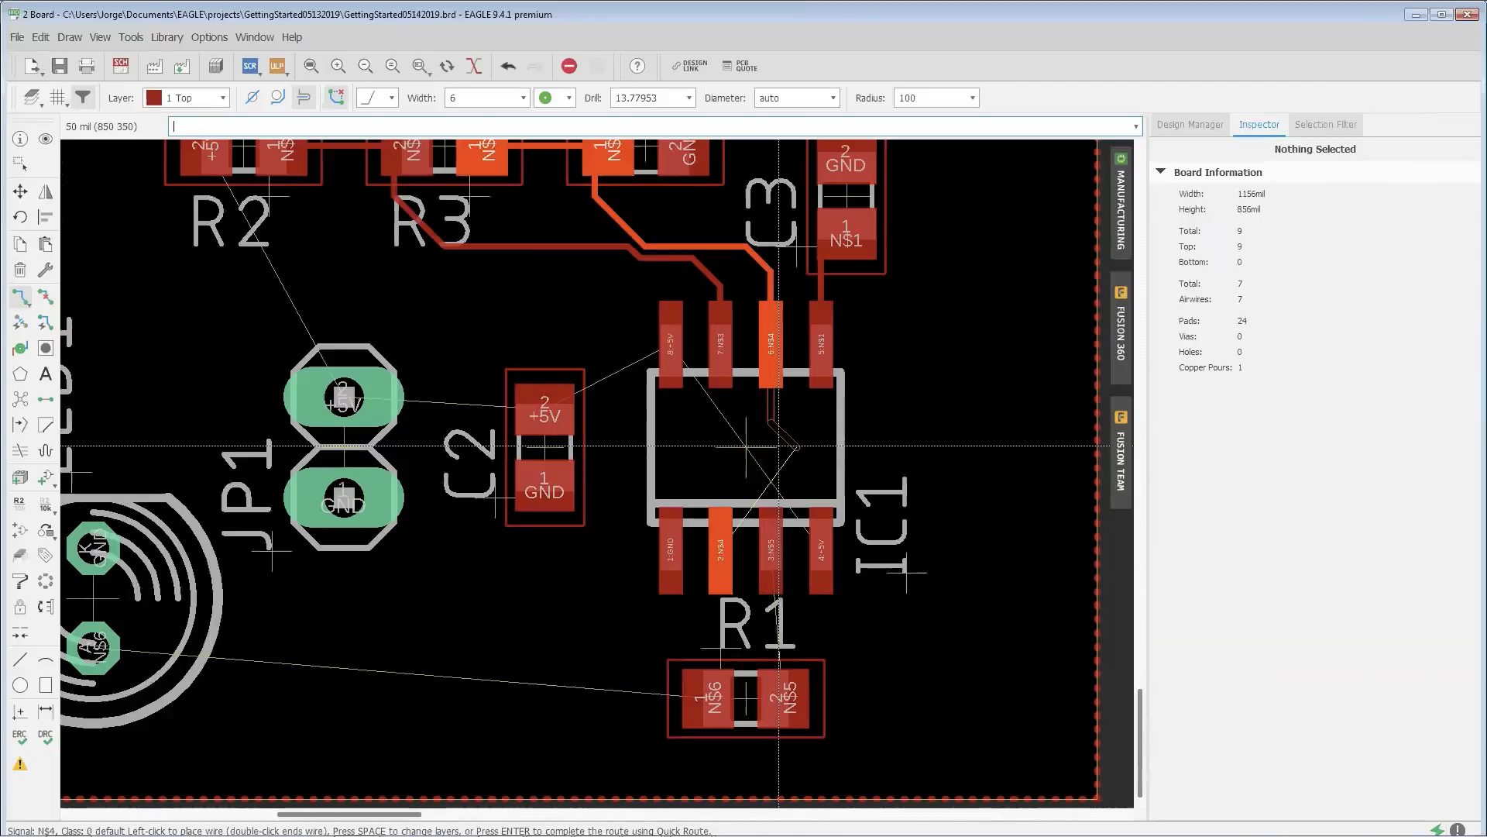
left_click(742, 451)
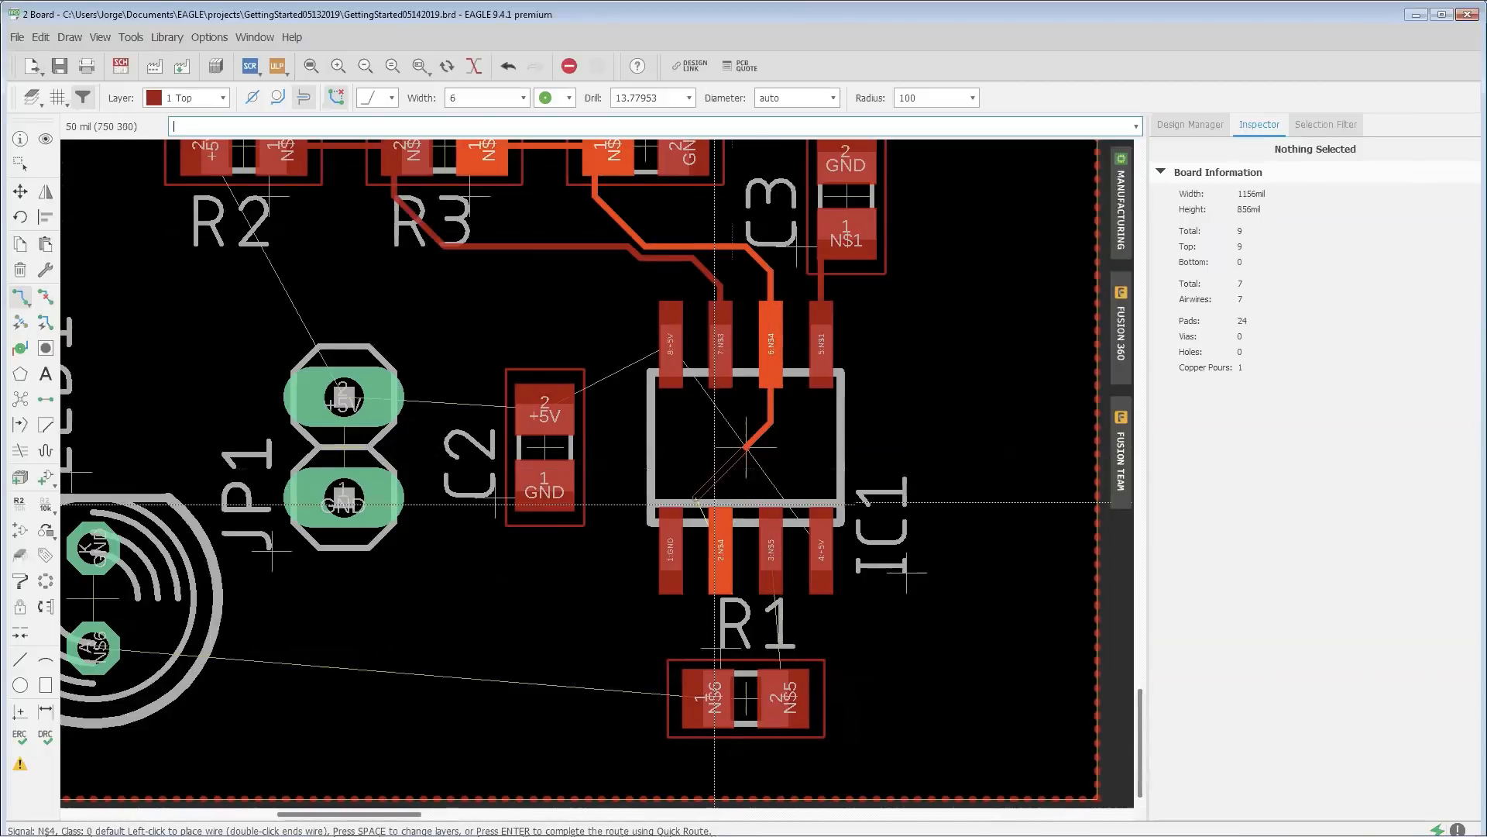
left_click(720, 553)
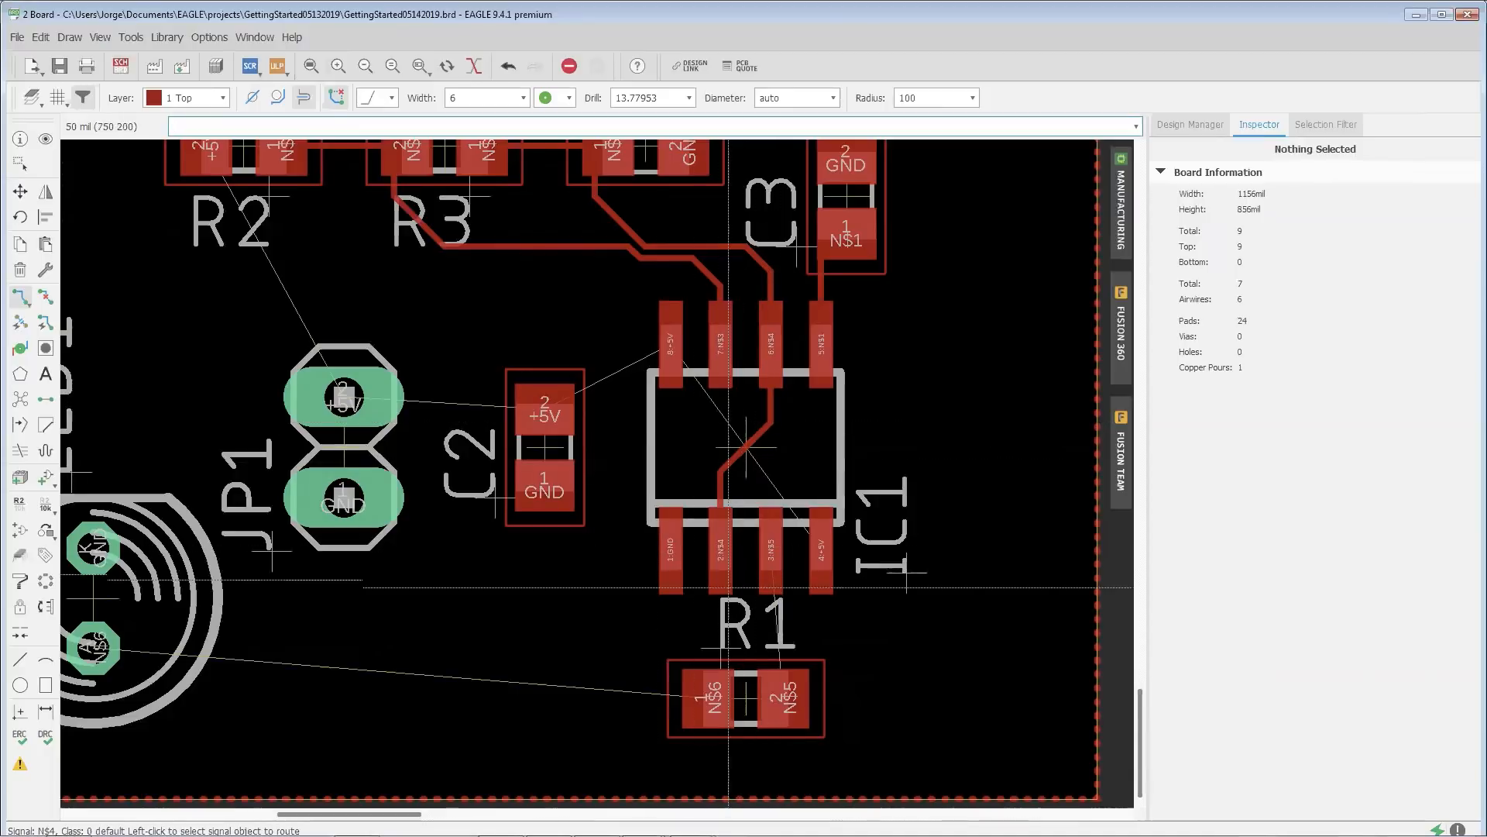
Step: Route N$5 from R1's pad 2 to IC1's pin 3, and N$6 from R1's pad 1 to LED1's lower pad, on the top layer
left_click(783, 703)
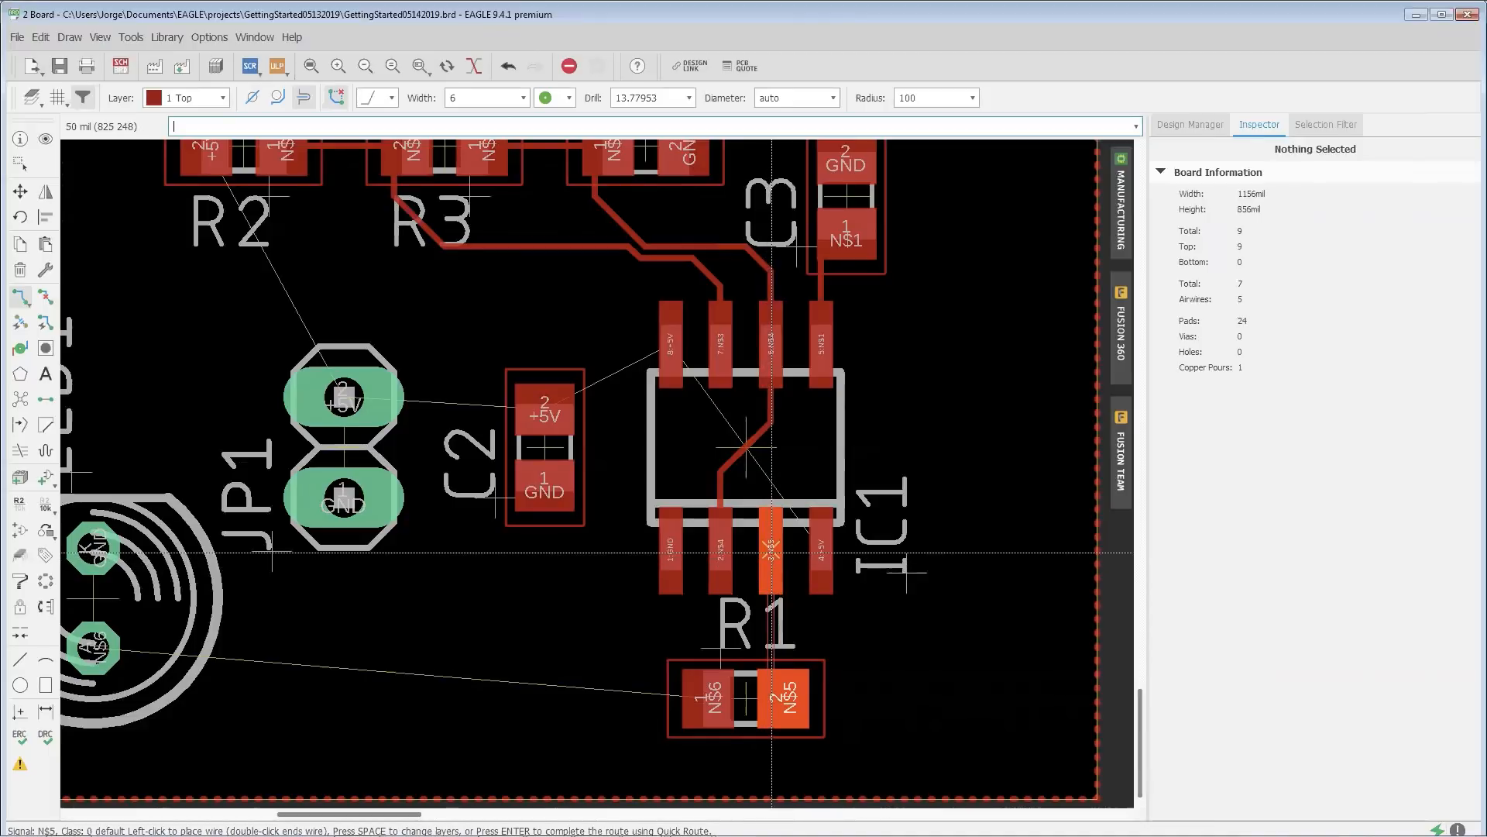
left_click(771, 558)
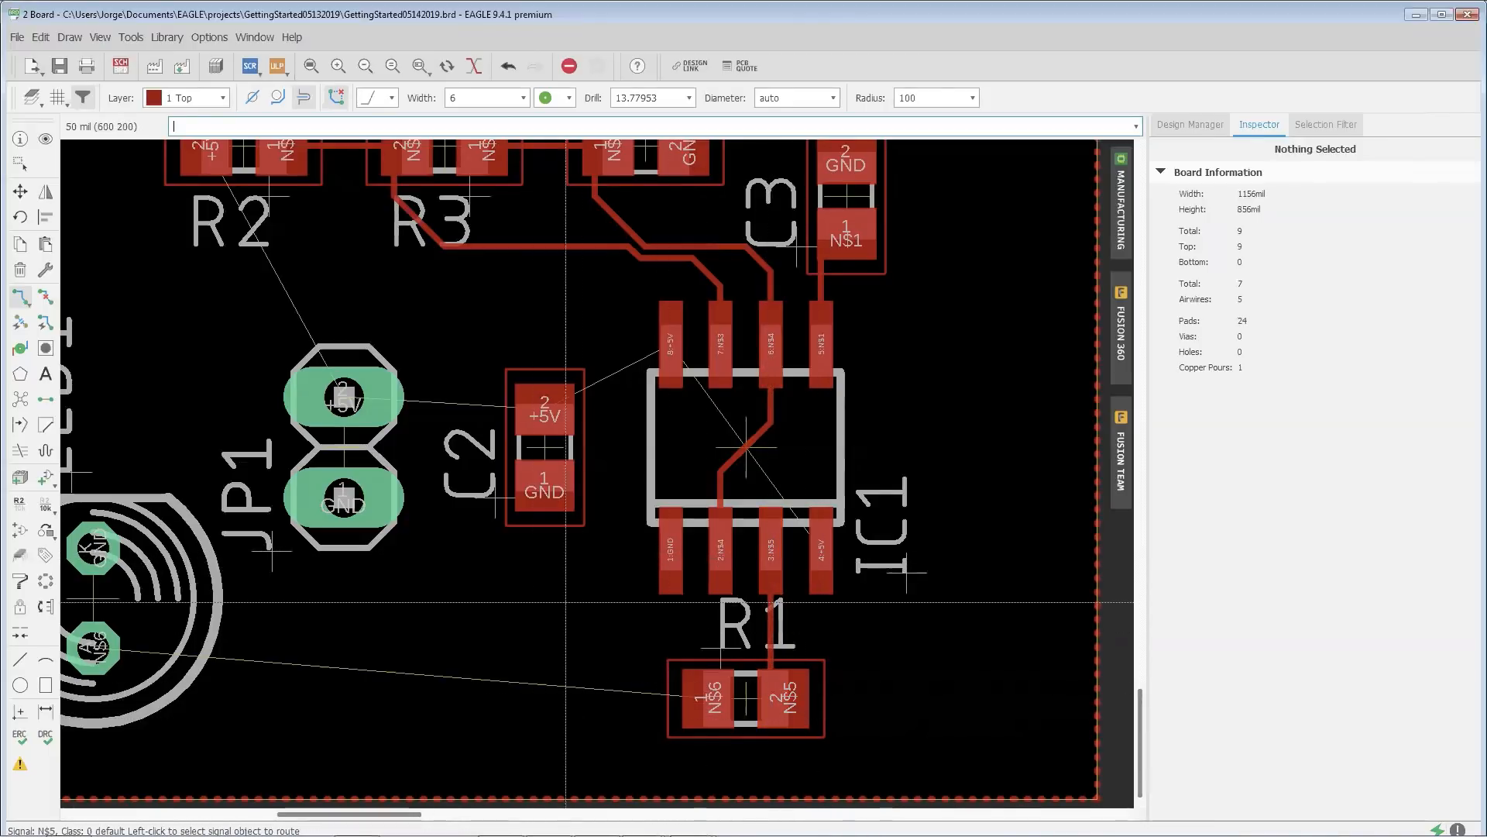
left_click(705, 699)
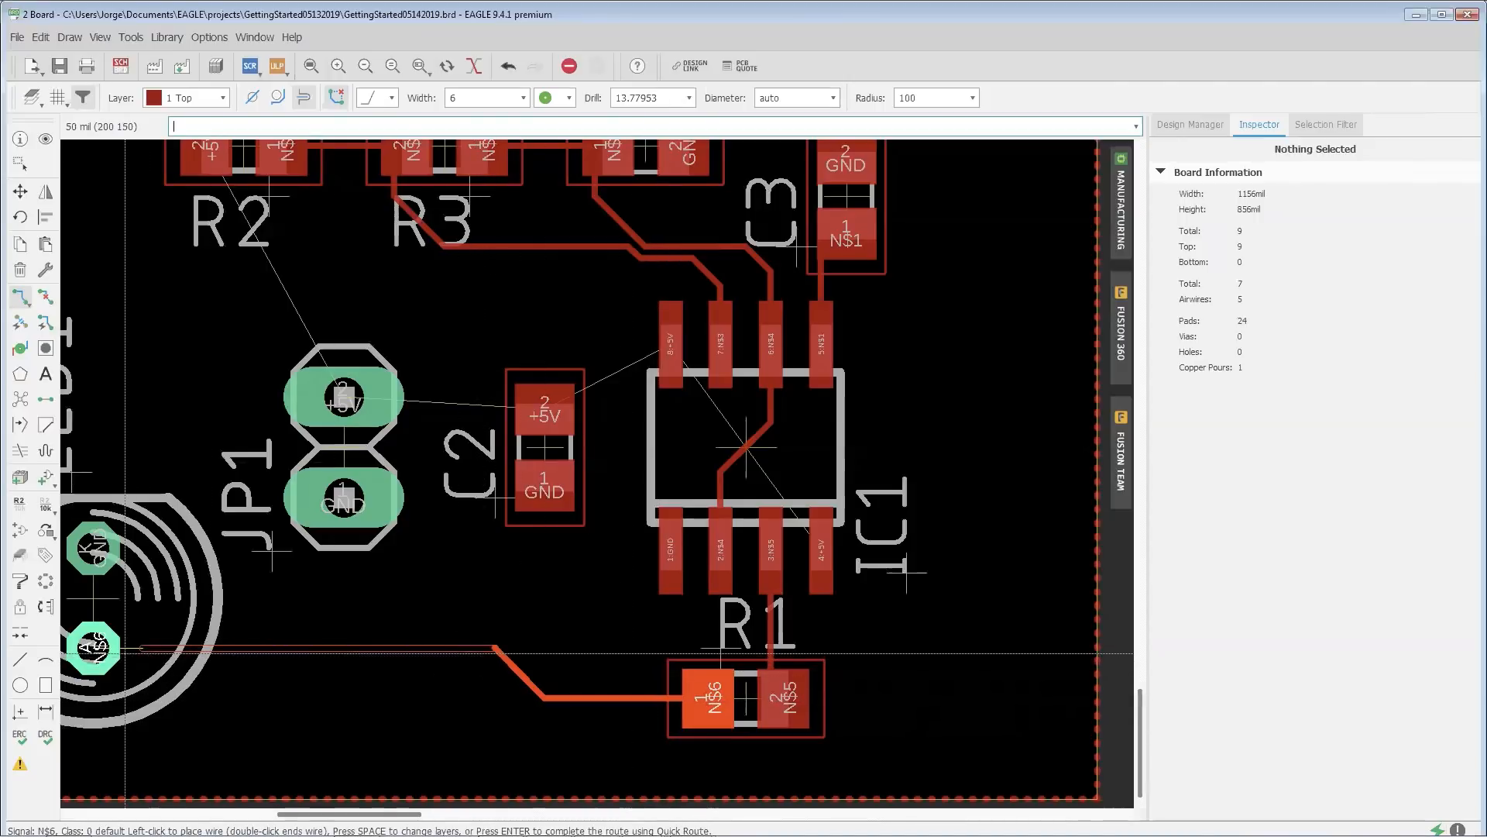
left_click(95, 647)
scroll(460, 577, "down", 2)
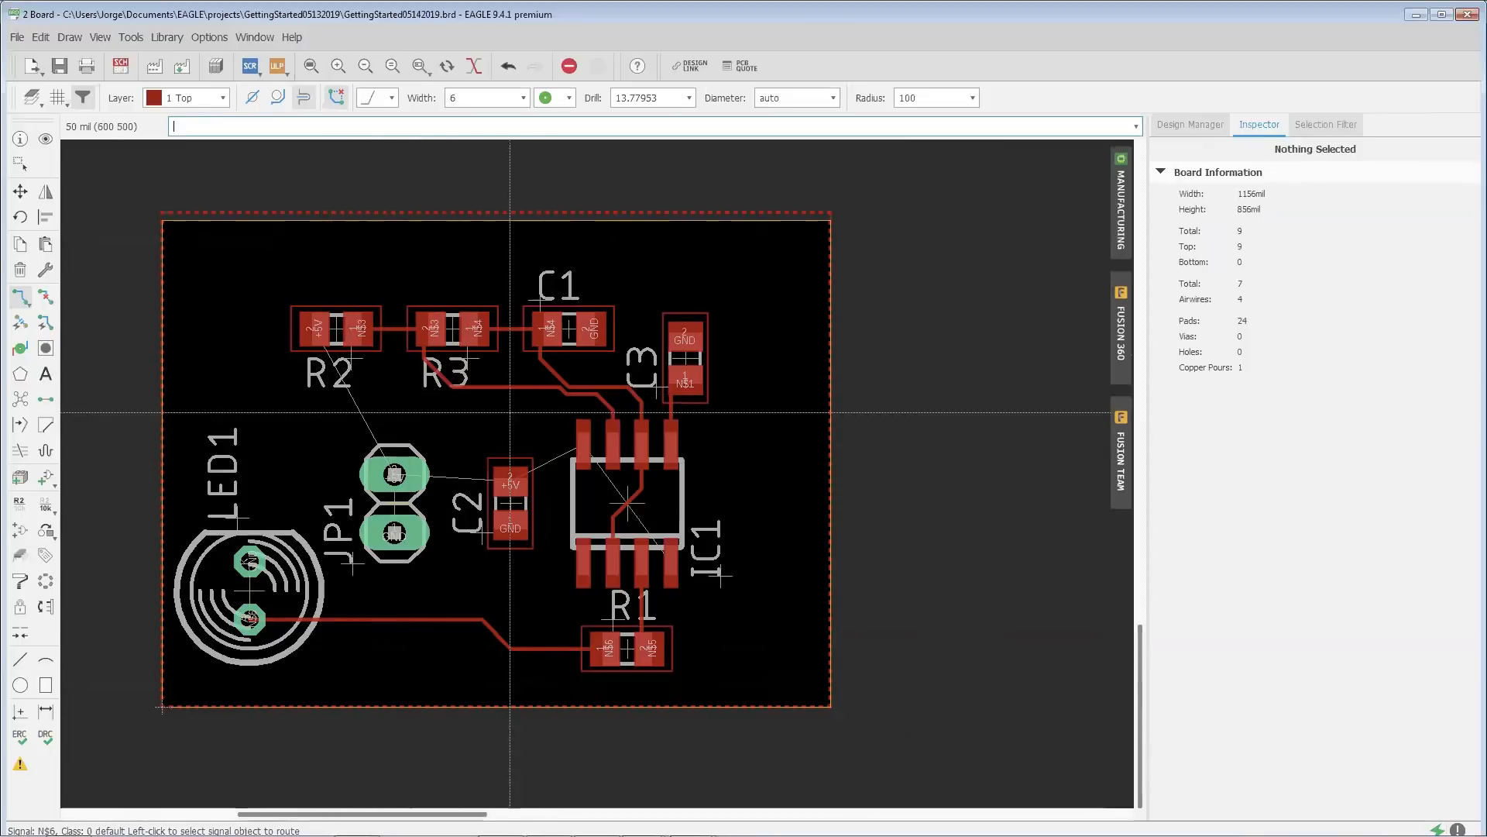
Step: Save the board and autoroute the remaining airwires with Low effort, auto grid selection and the TopRouter variant
left_click(60, 67)
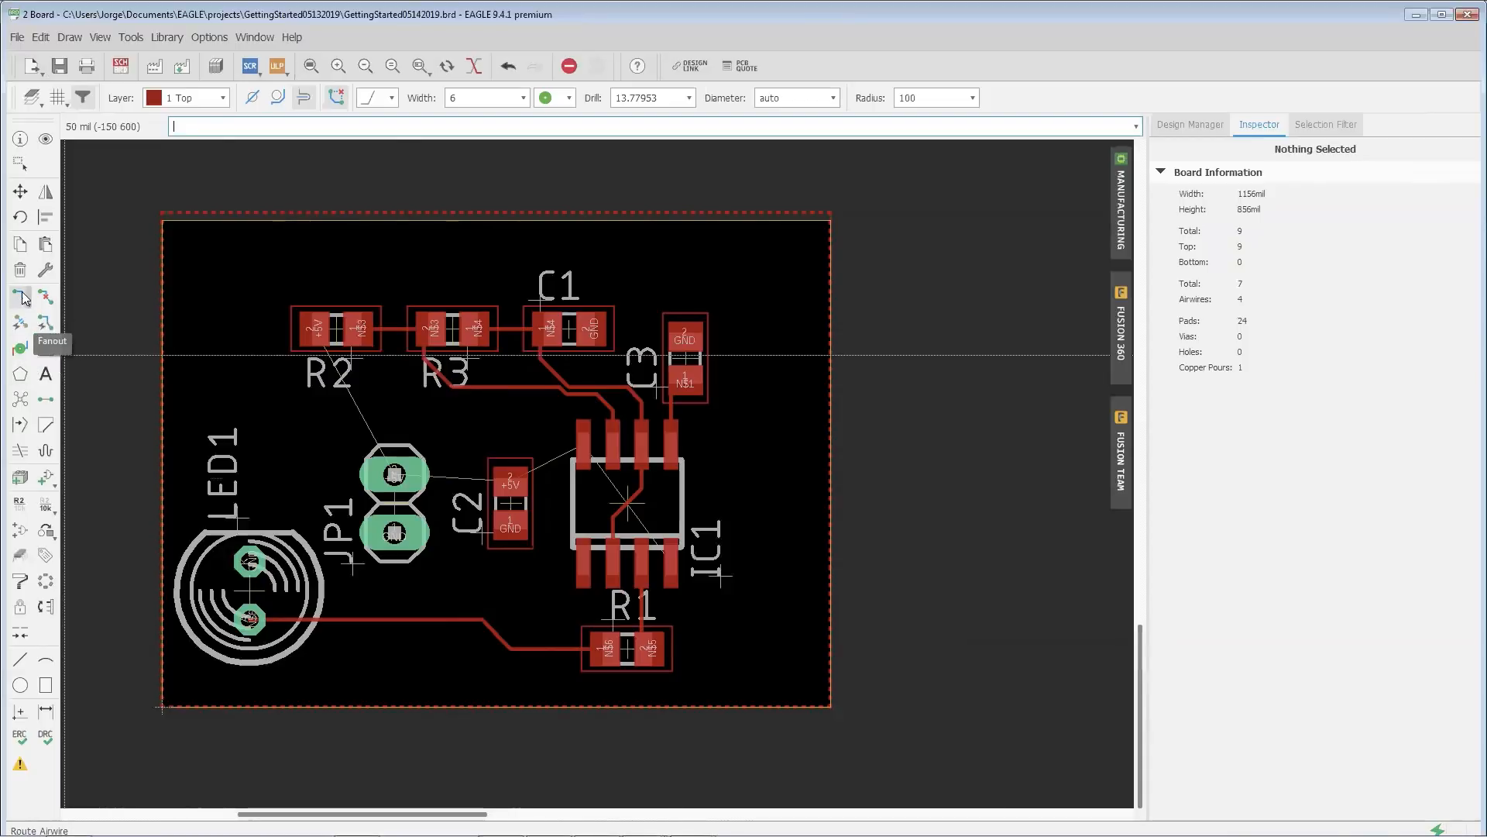
left_click(47, 331)
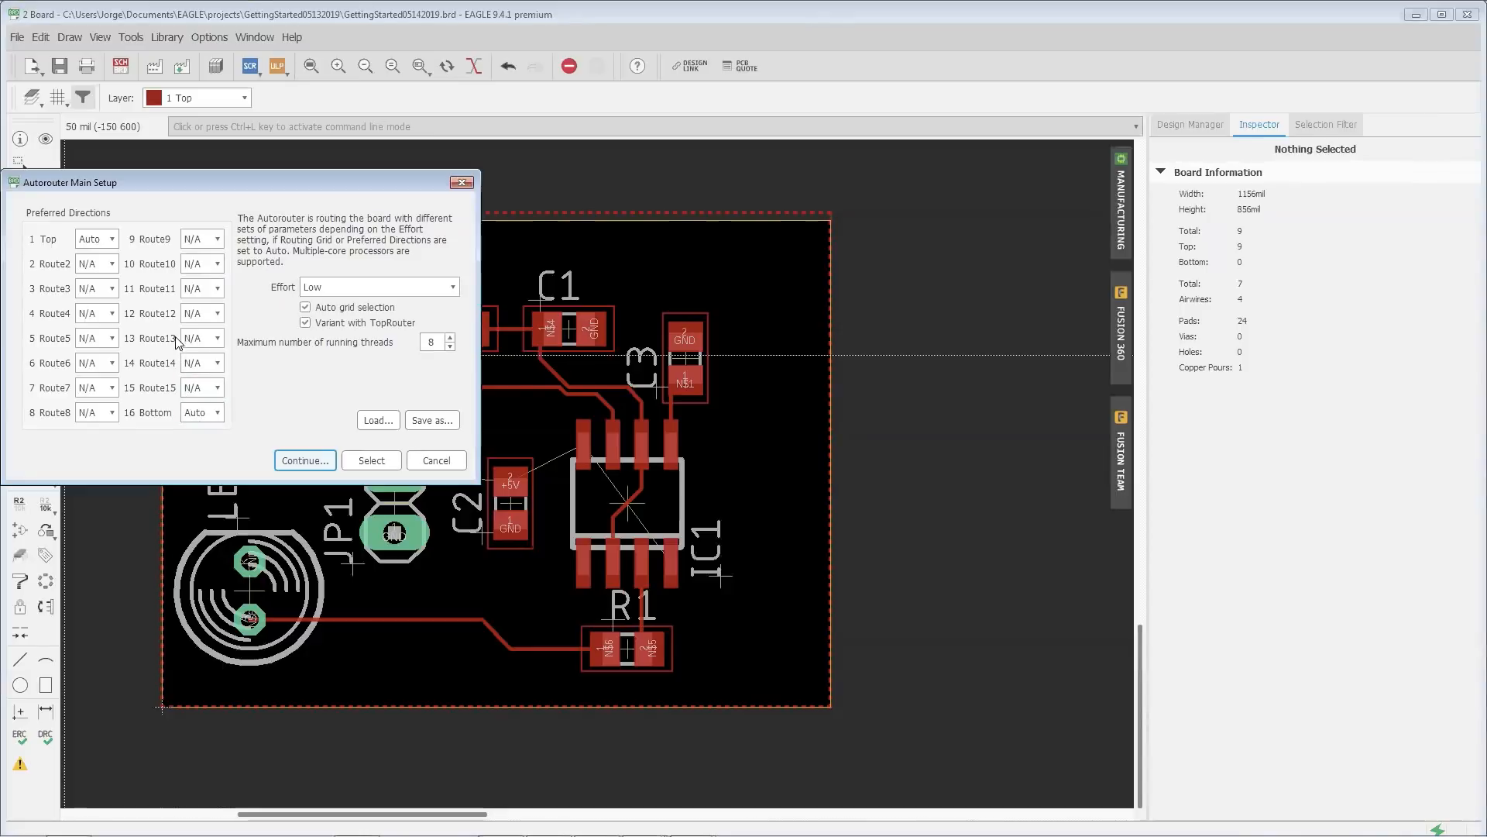
left_click(310, 464)
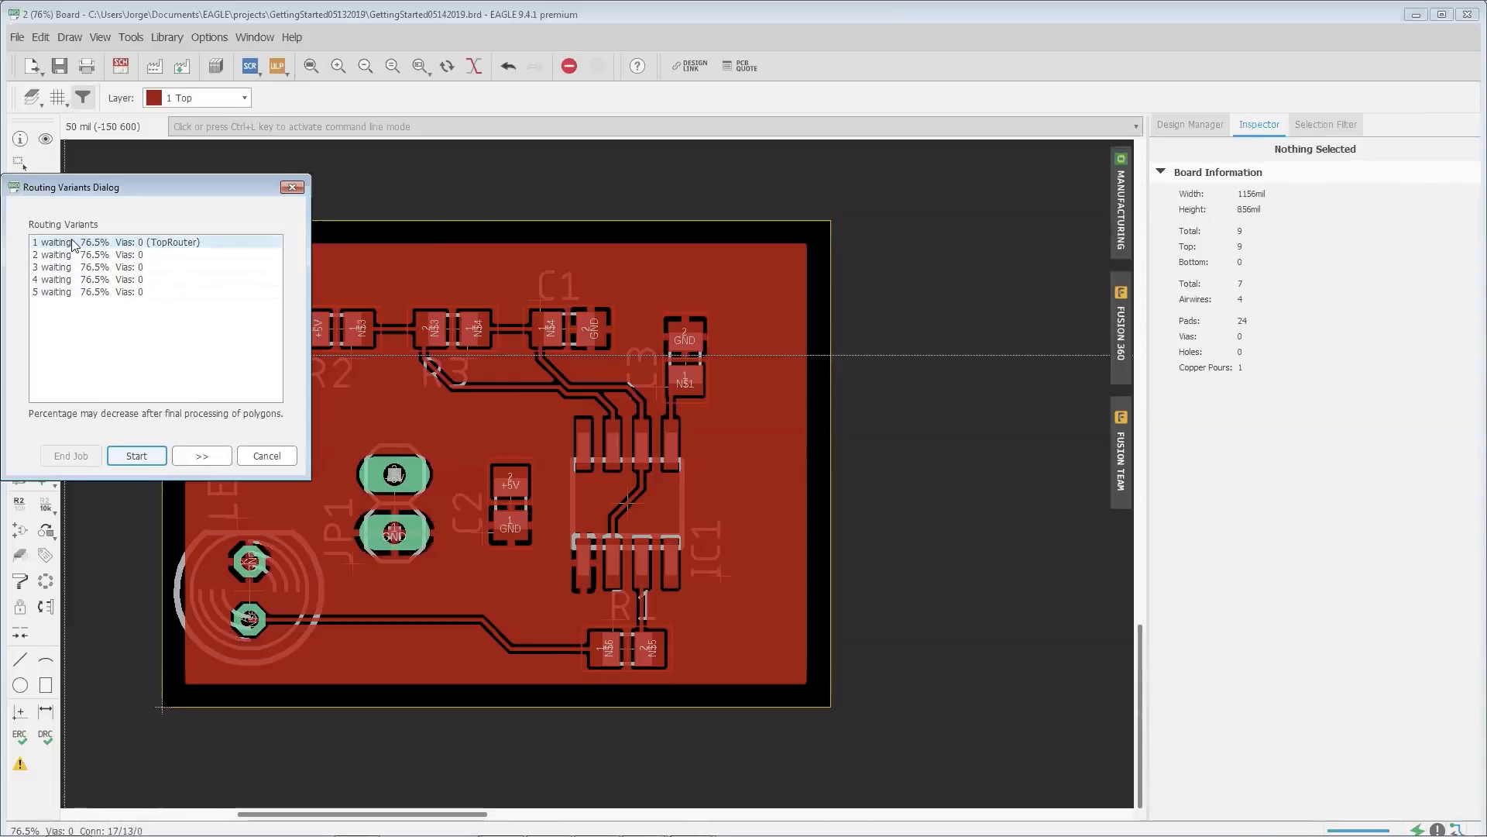
left_click(148, 457)
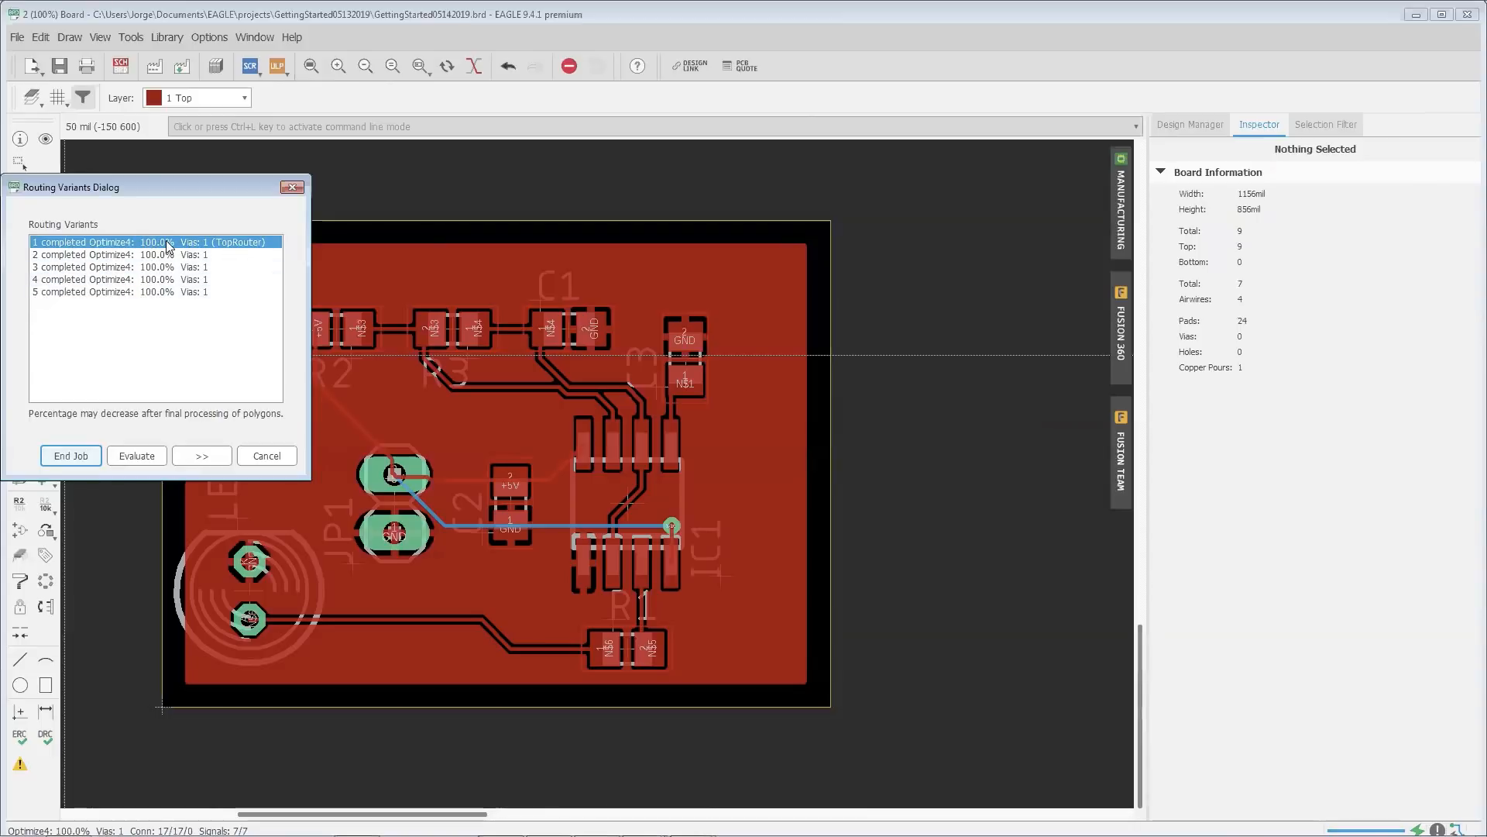
Step: Compare the +5V traces and via positions across the five autorouter routing variants
left_click(161, 279)
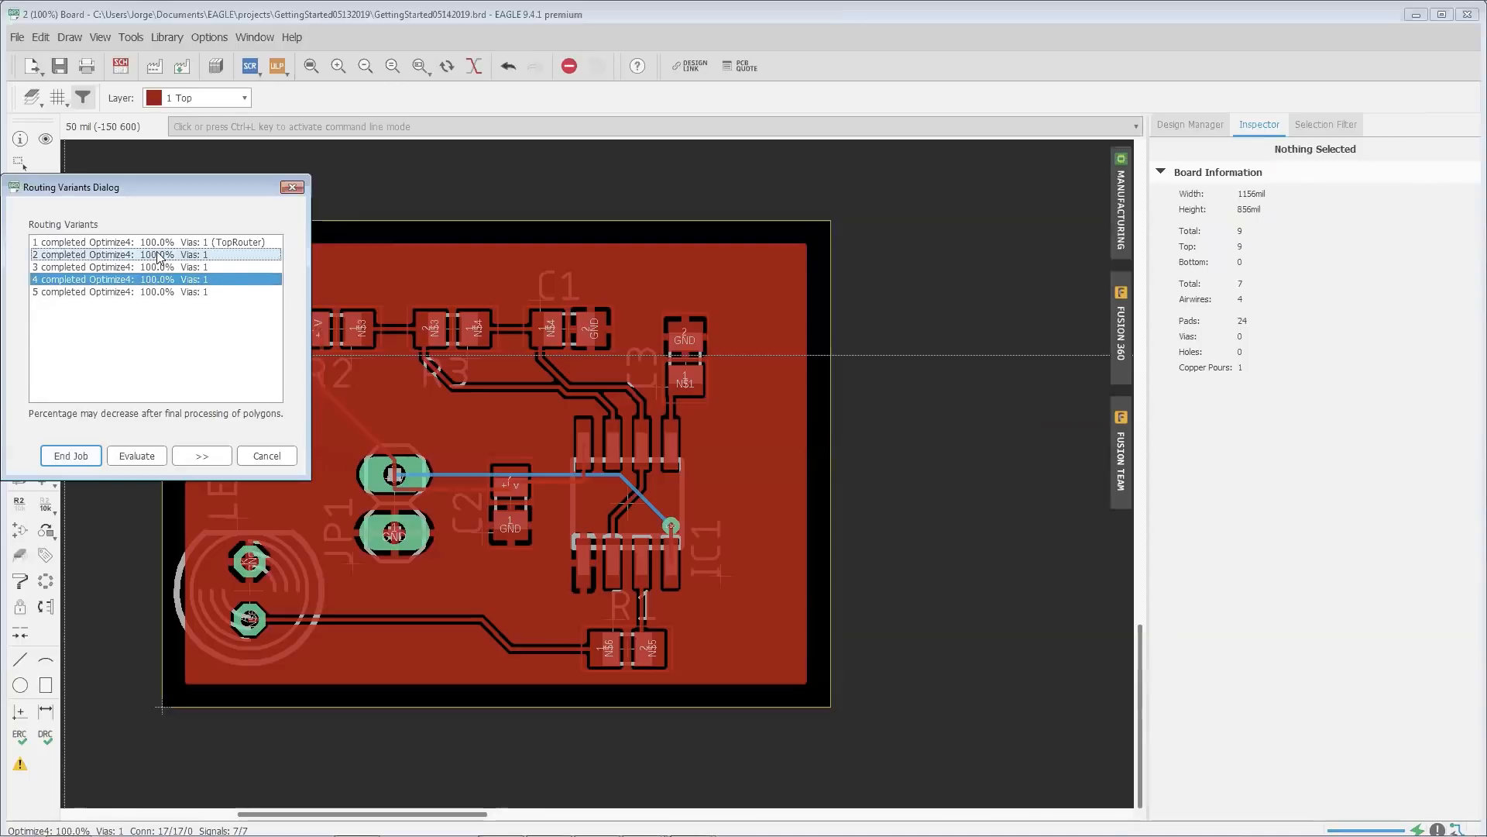
left_click(158, 255)
left_click(158, 292)
left_click(158, 268)
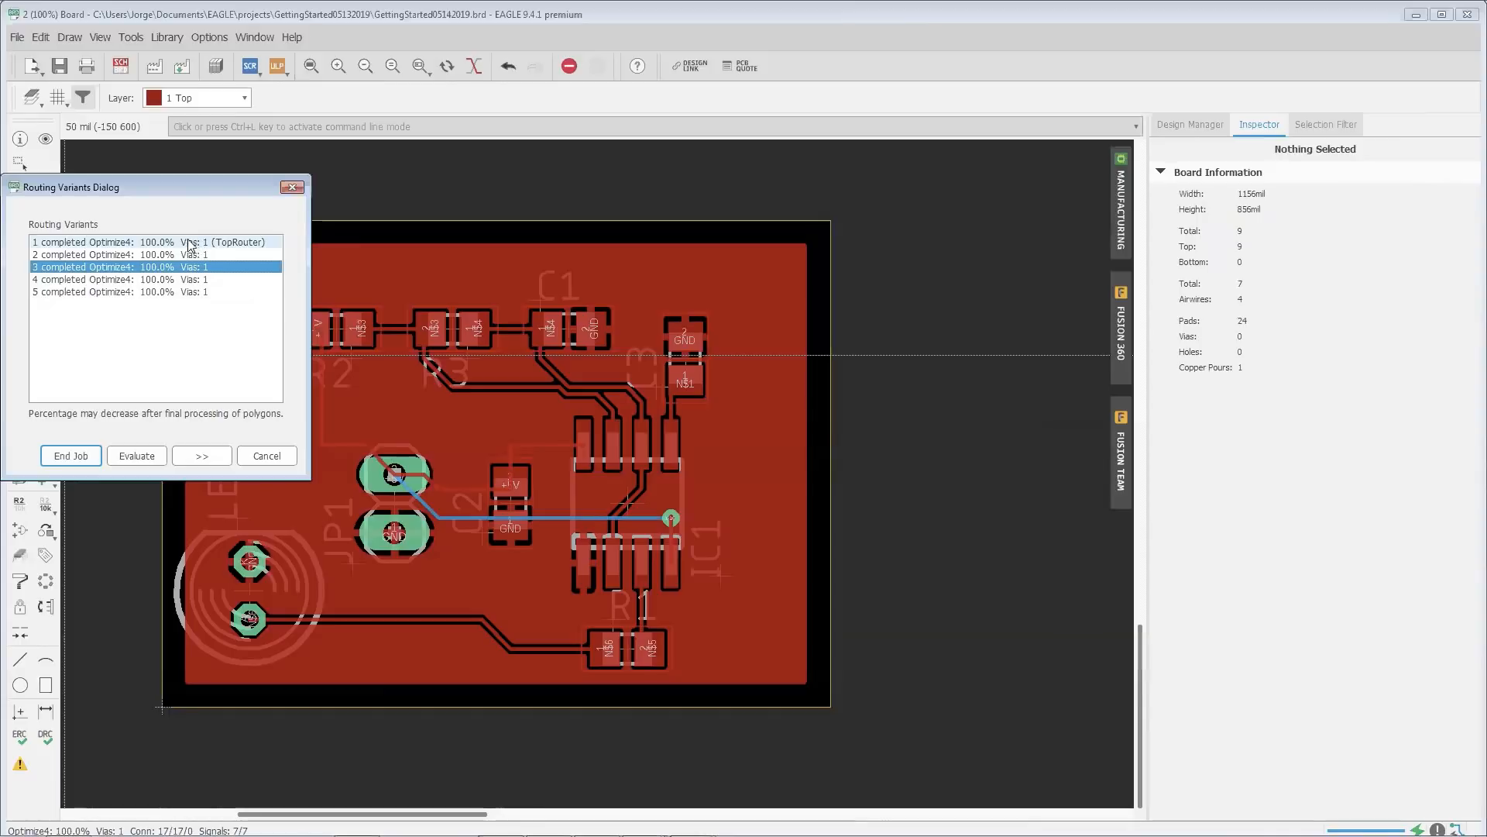
left_click(126, 292)
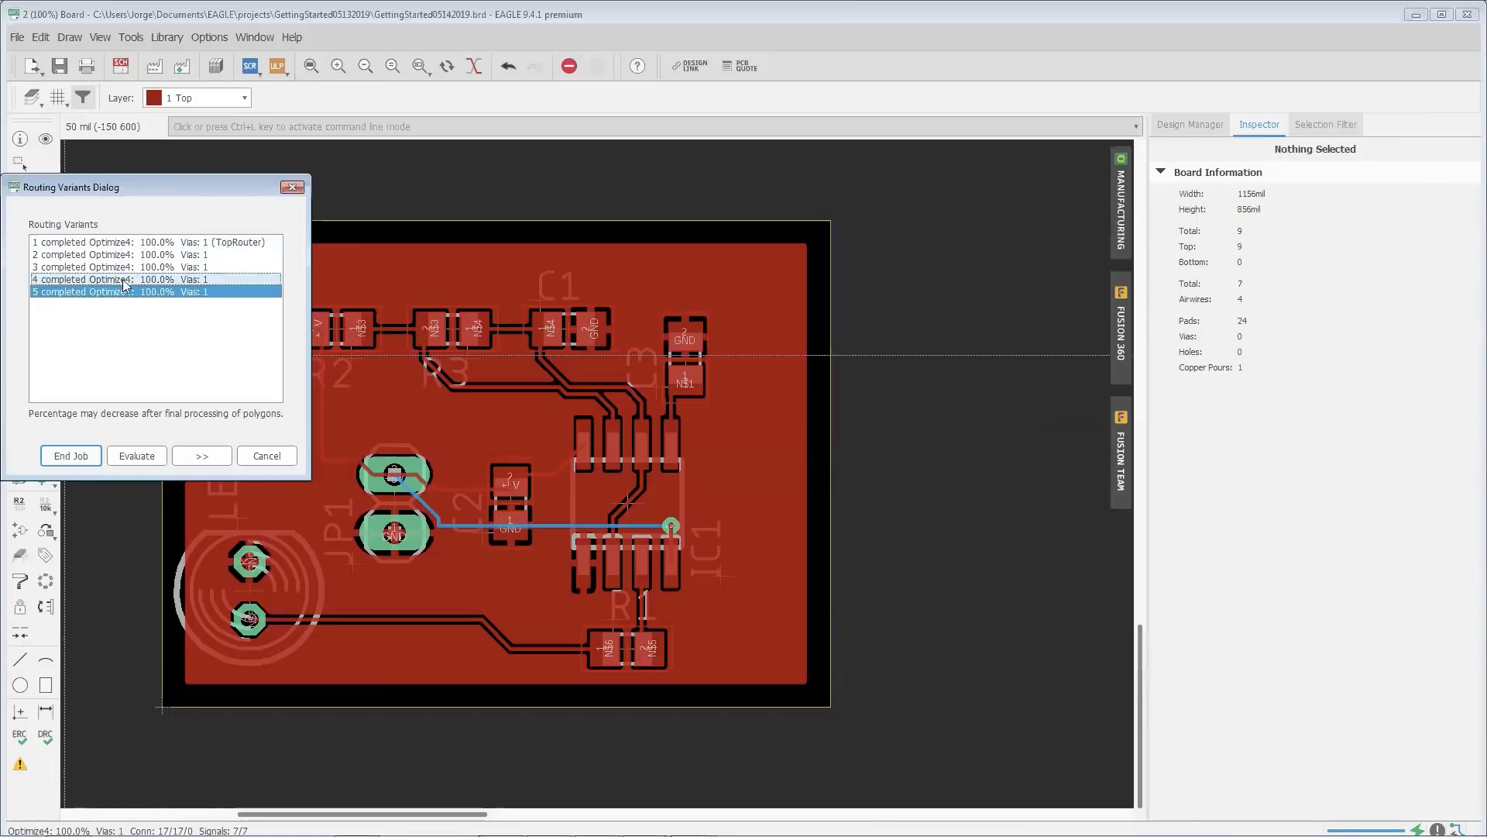
left_click(124, 280)
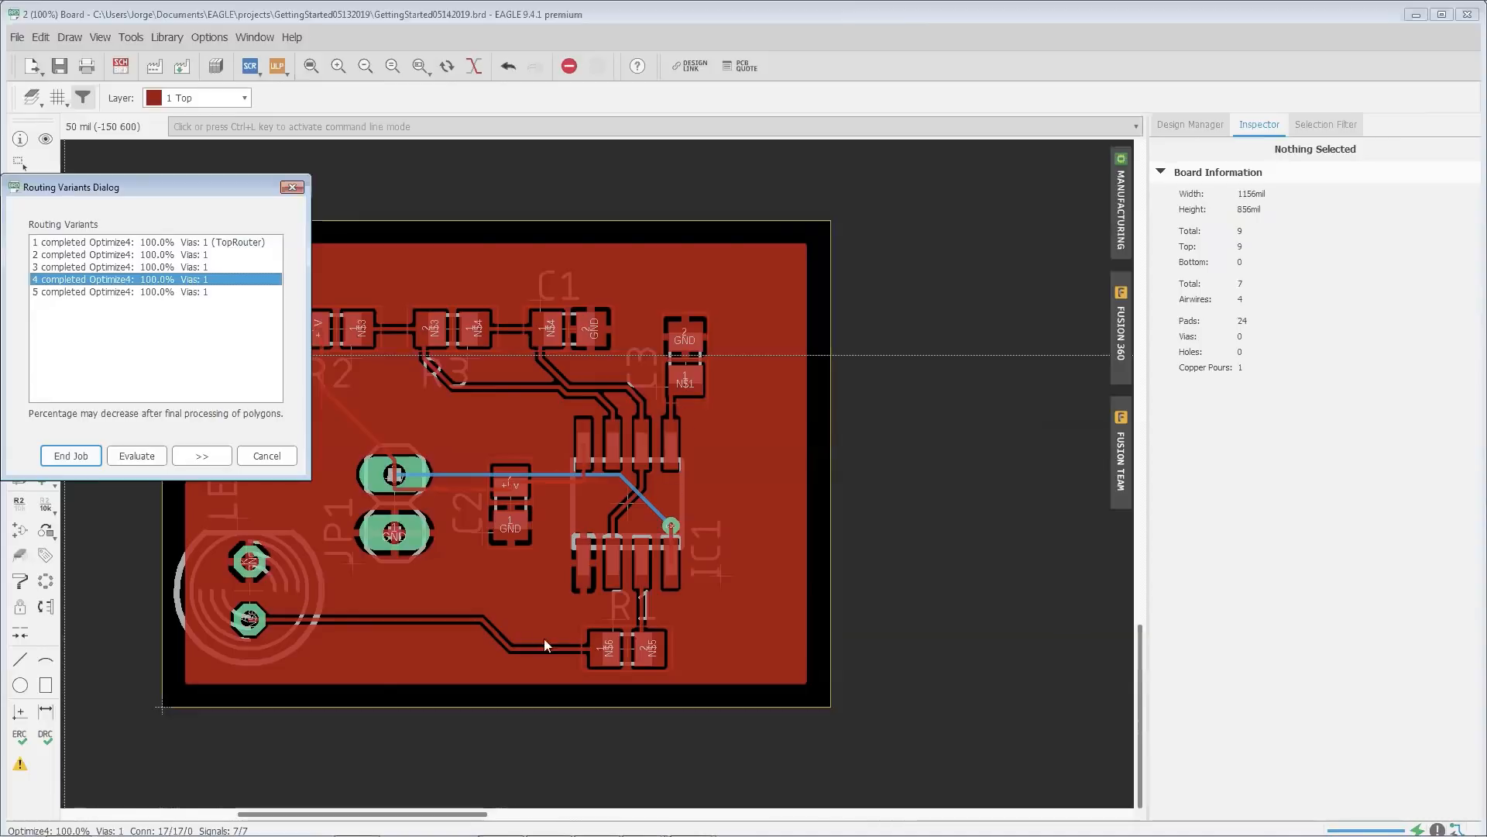
left_click(173, 266)
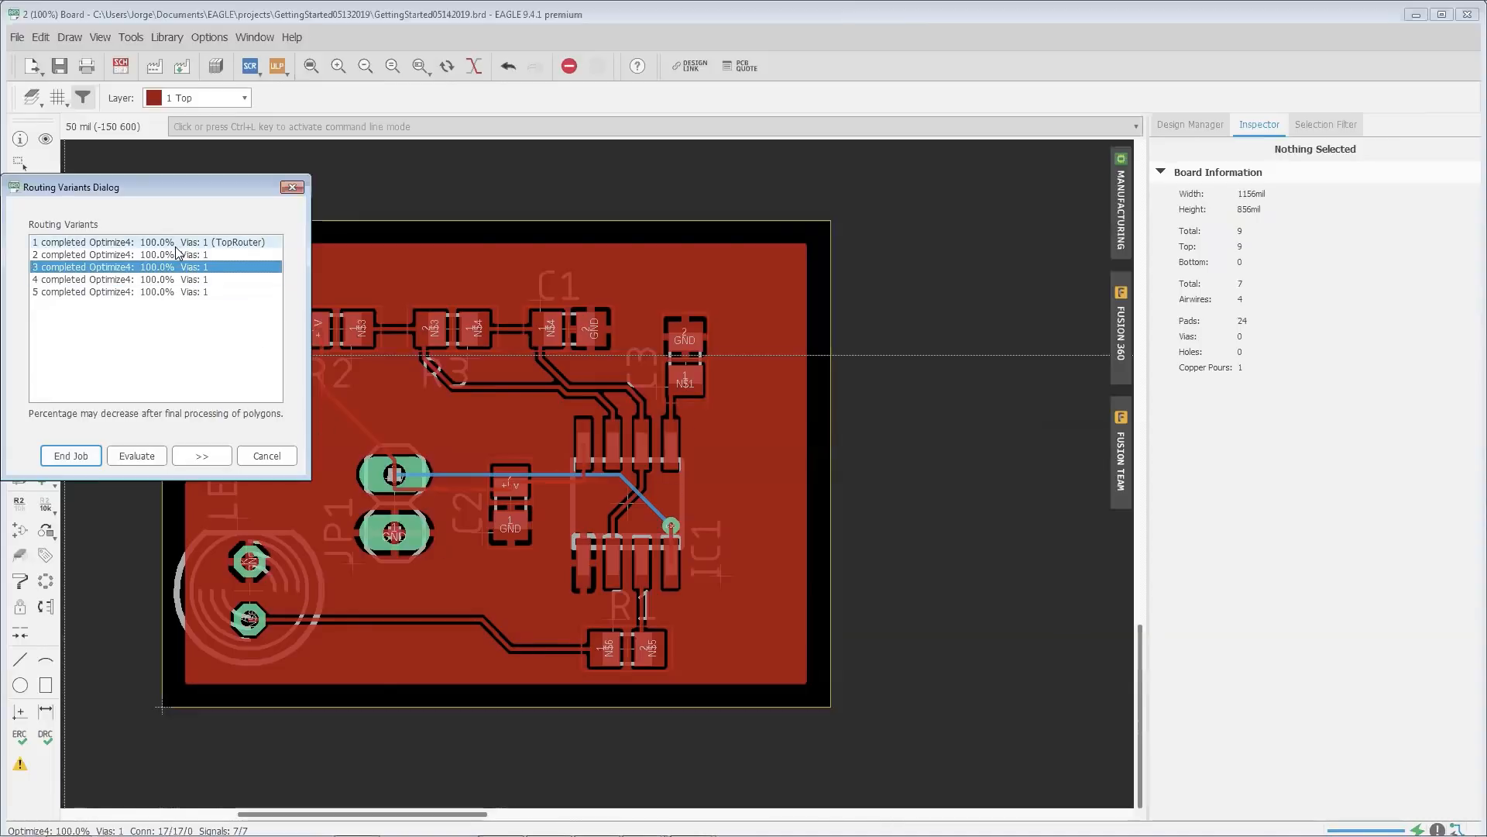
left_click(174, 251)
left_click(175, 243)
left_click(172, 255)
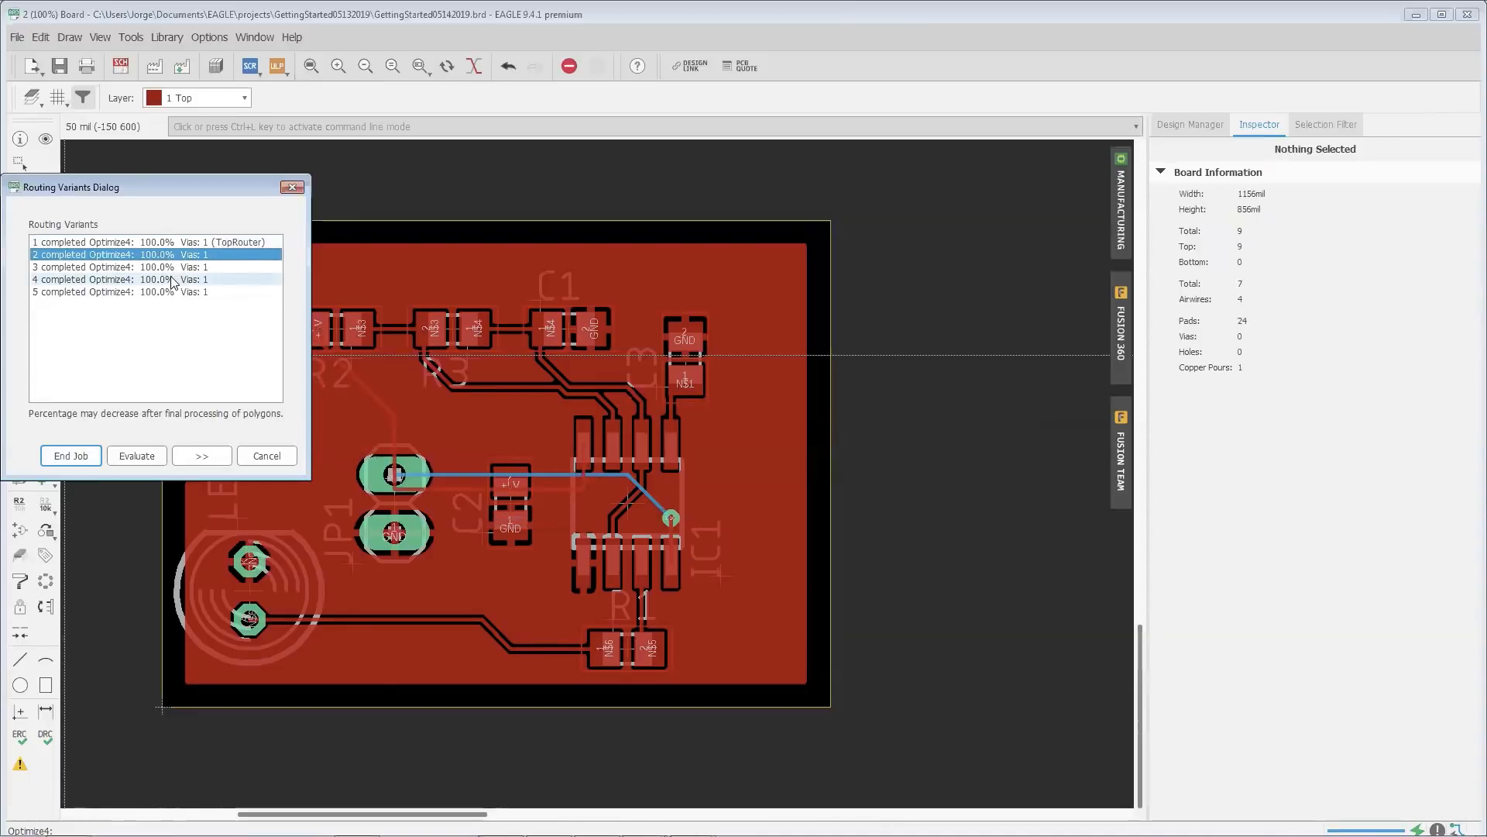
left_click(171, 280)
left_click(171, 292)
left_click(159, 268)
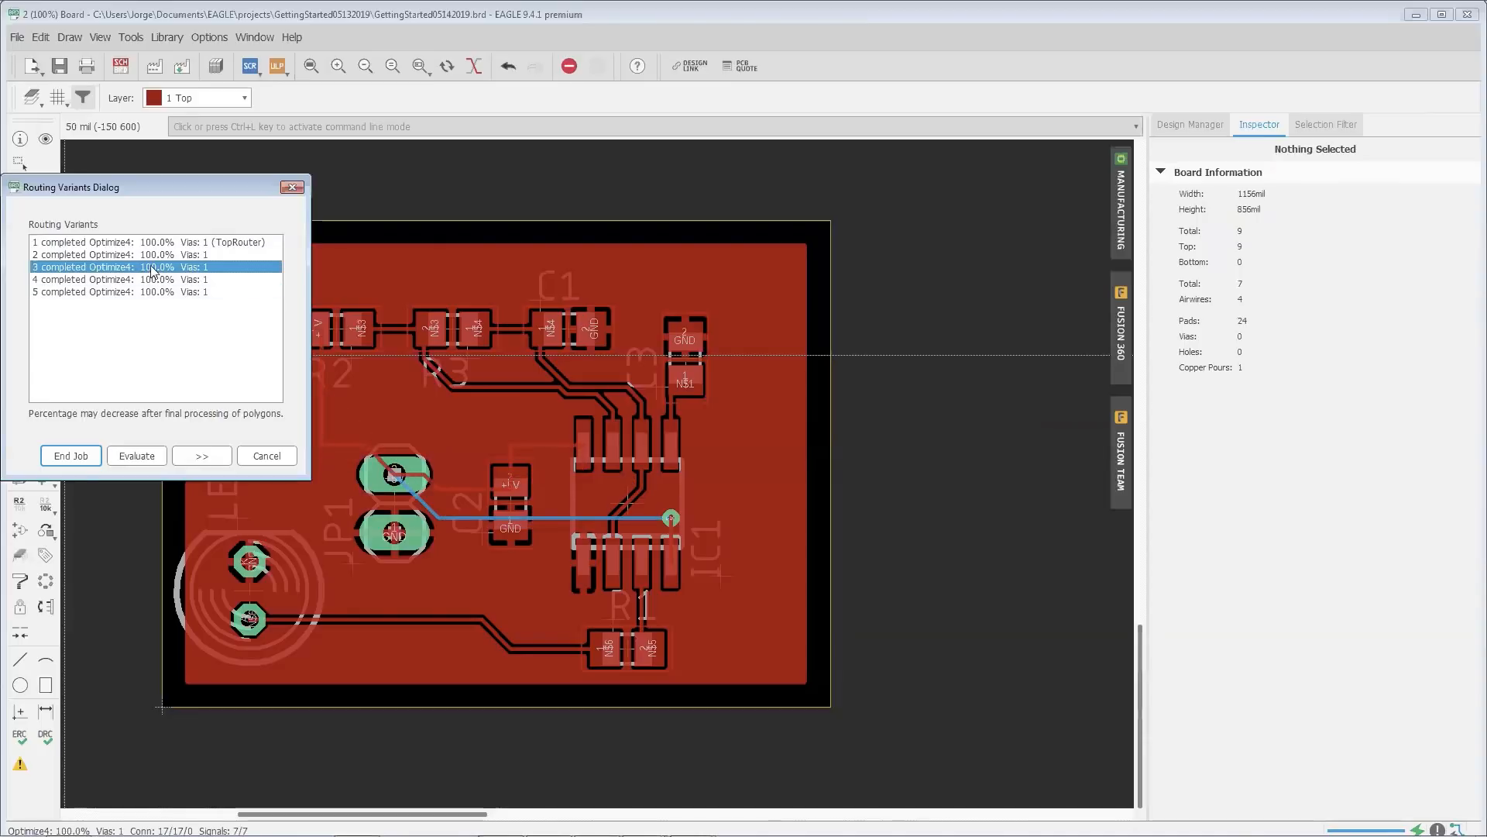
left_click(153, 256)
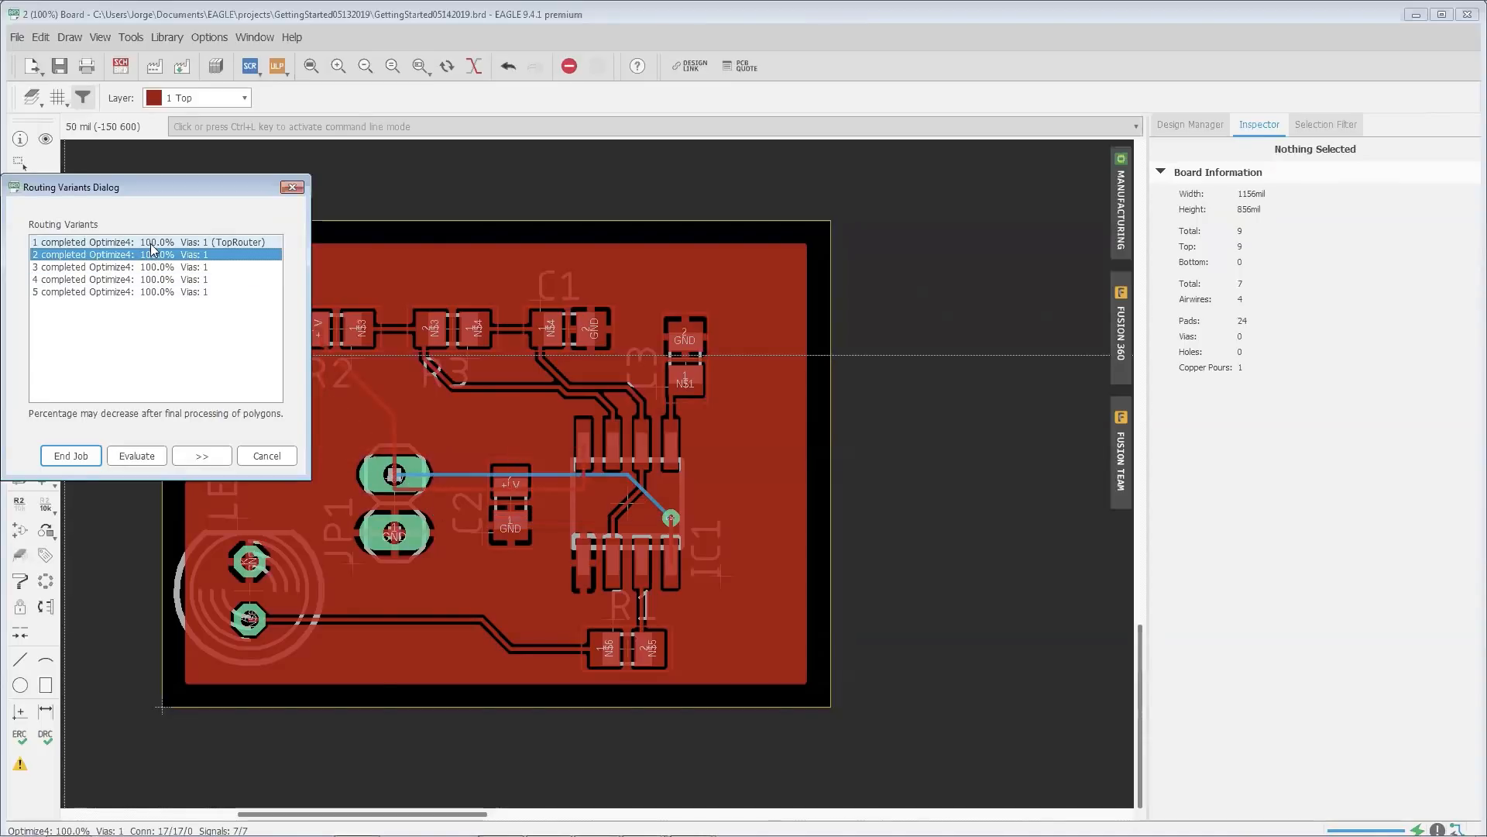
left_click(155, 242)
left_click(155, 255)
left_click(155, 268)
left_click(155, 292)
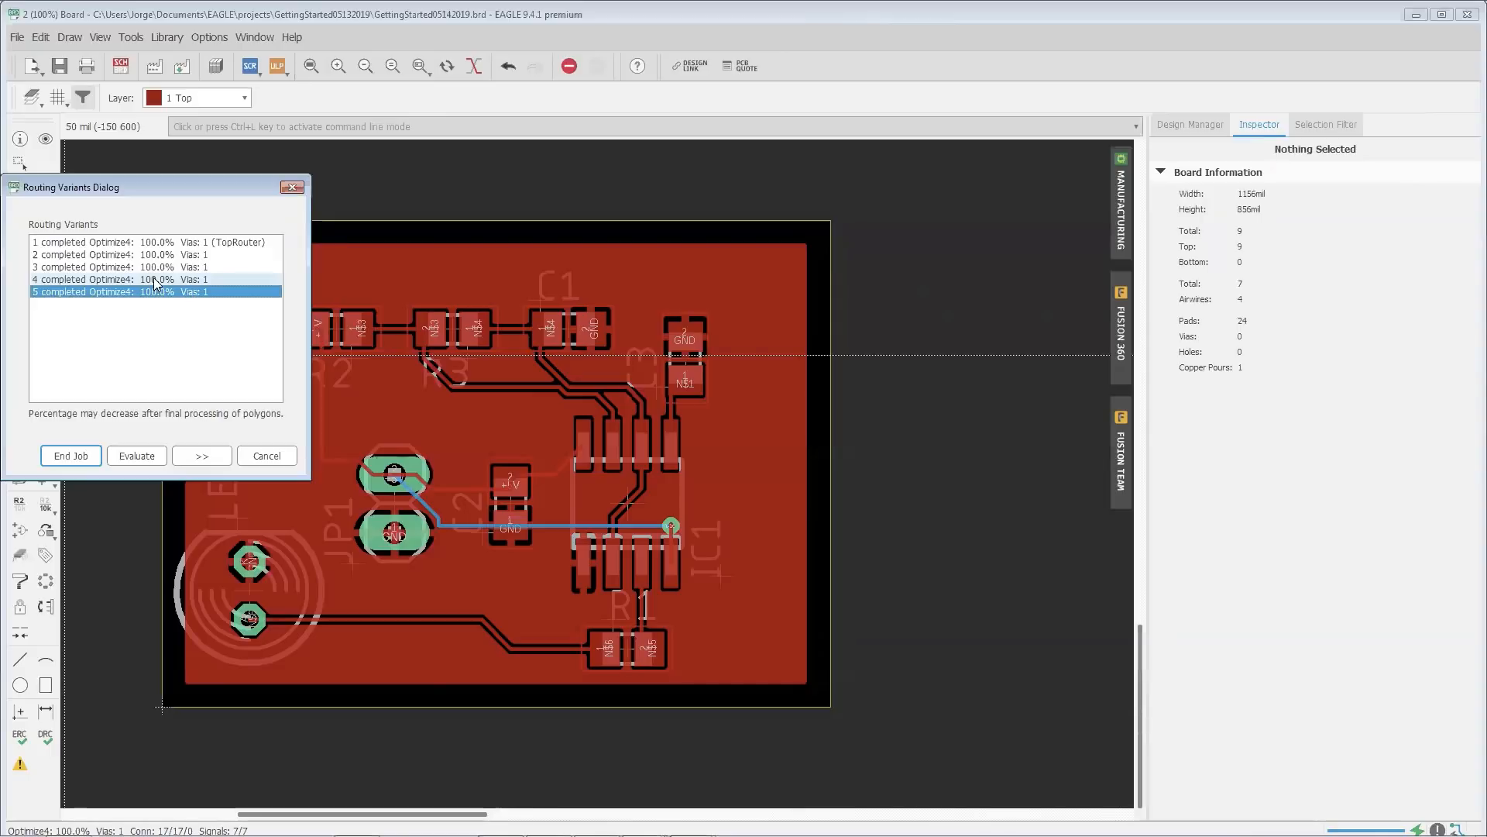
Step: Evaluate routing variant 5 on the board and inspect its traces around JP1, C2 and IC1
left_click(153, 453)
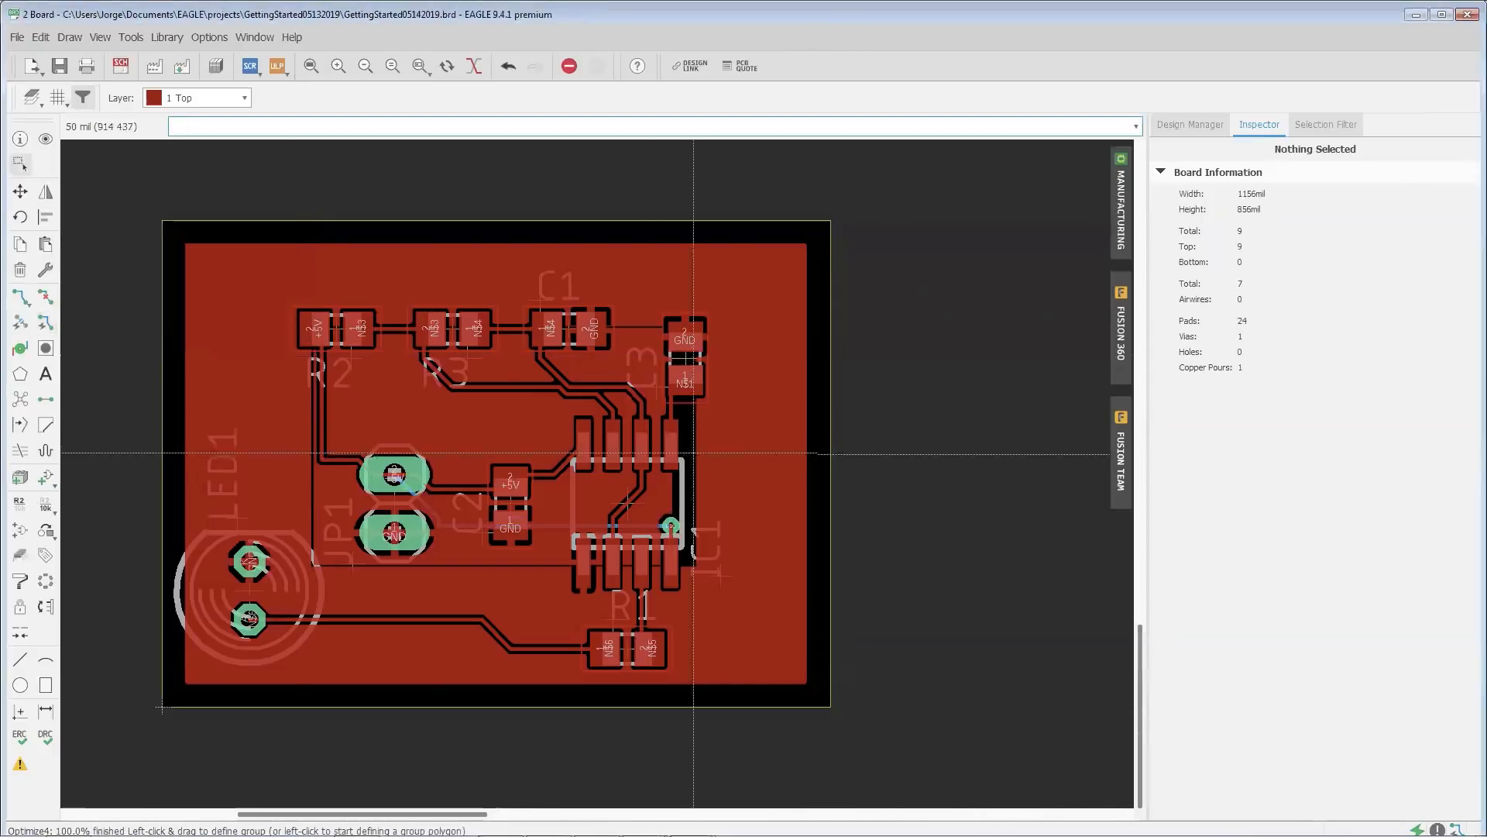
scroll(505, 461, "up", 3)
scroll(254, 400, "down", 5)
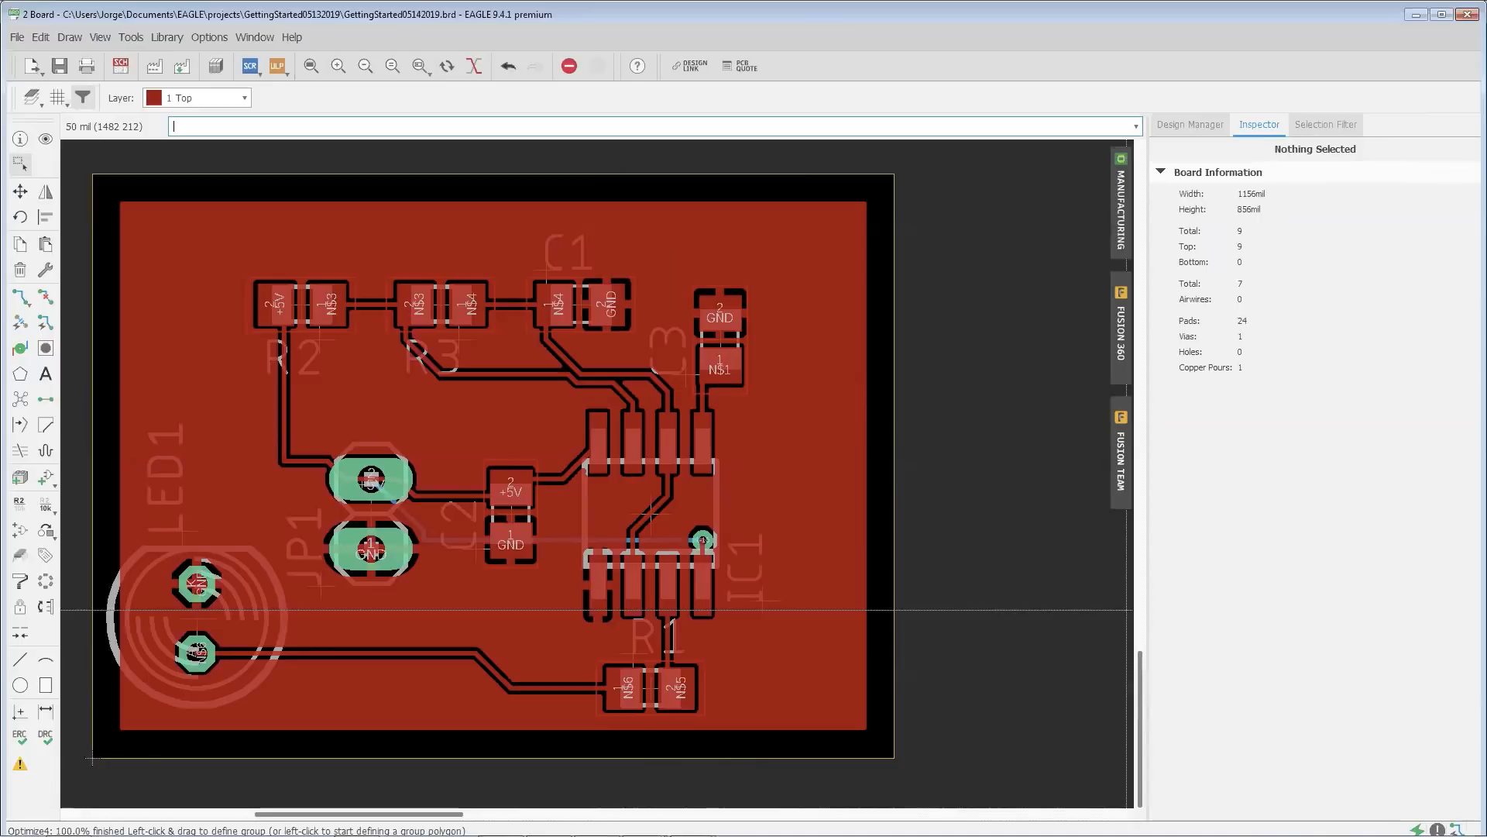
Step: Reopen the evaluation of the recent autorouter job, choose routing variant 3 and end the job
left_click(1417, 830)
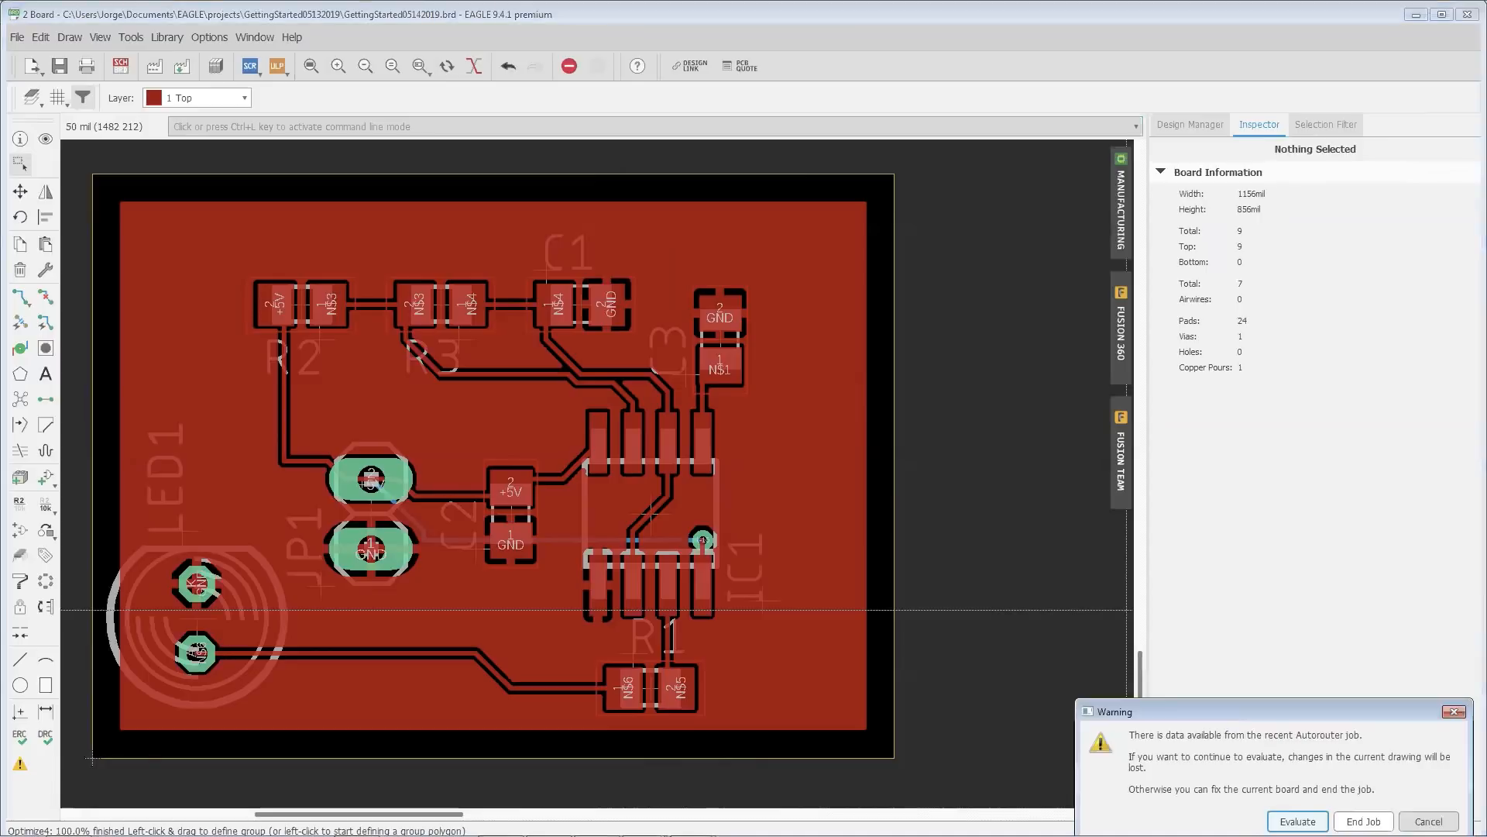
left_click_drag(1264, 714, 1156, 585)
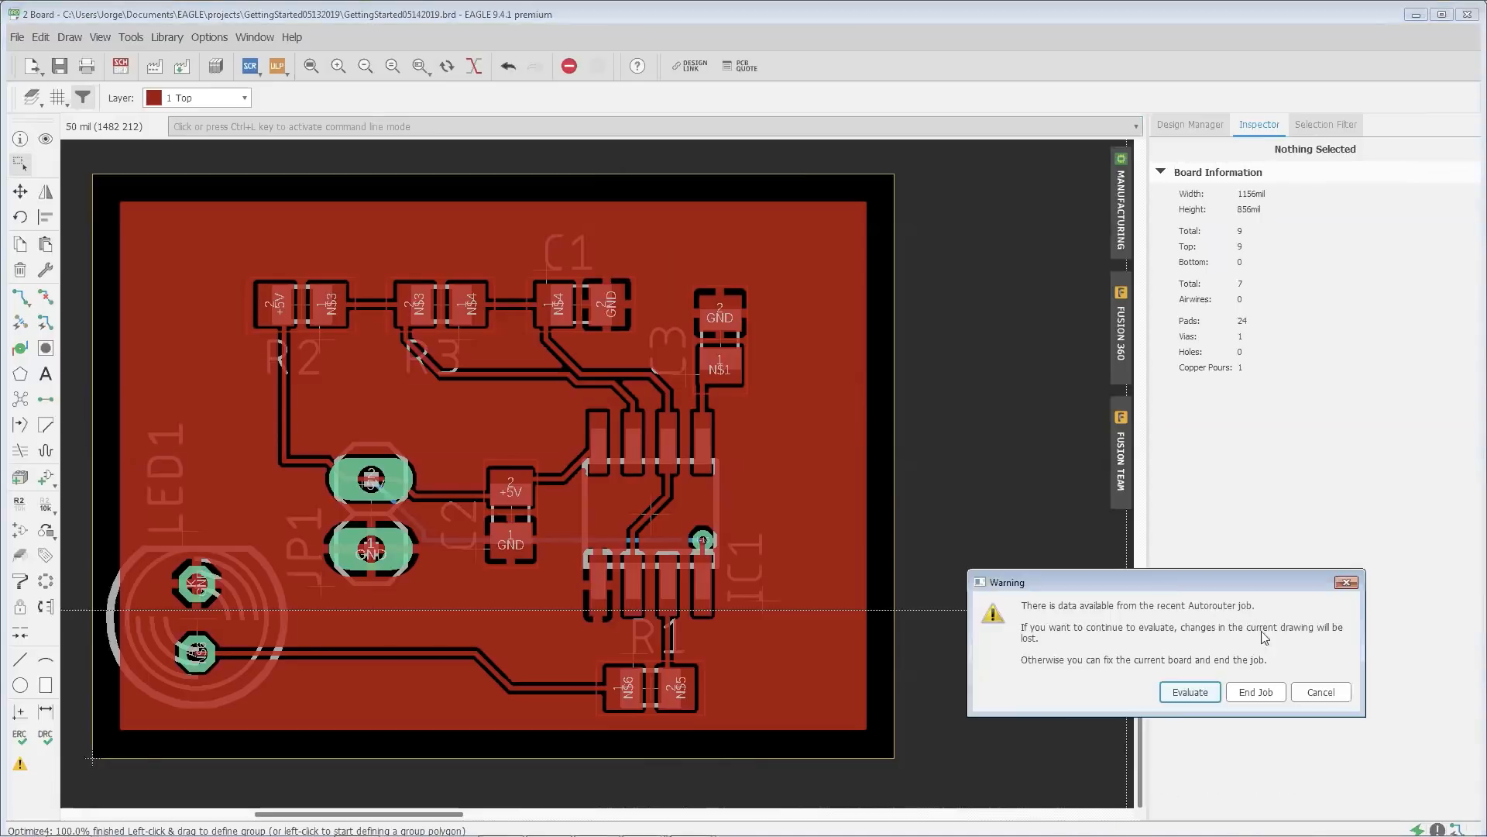
left_click(1202, 694)
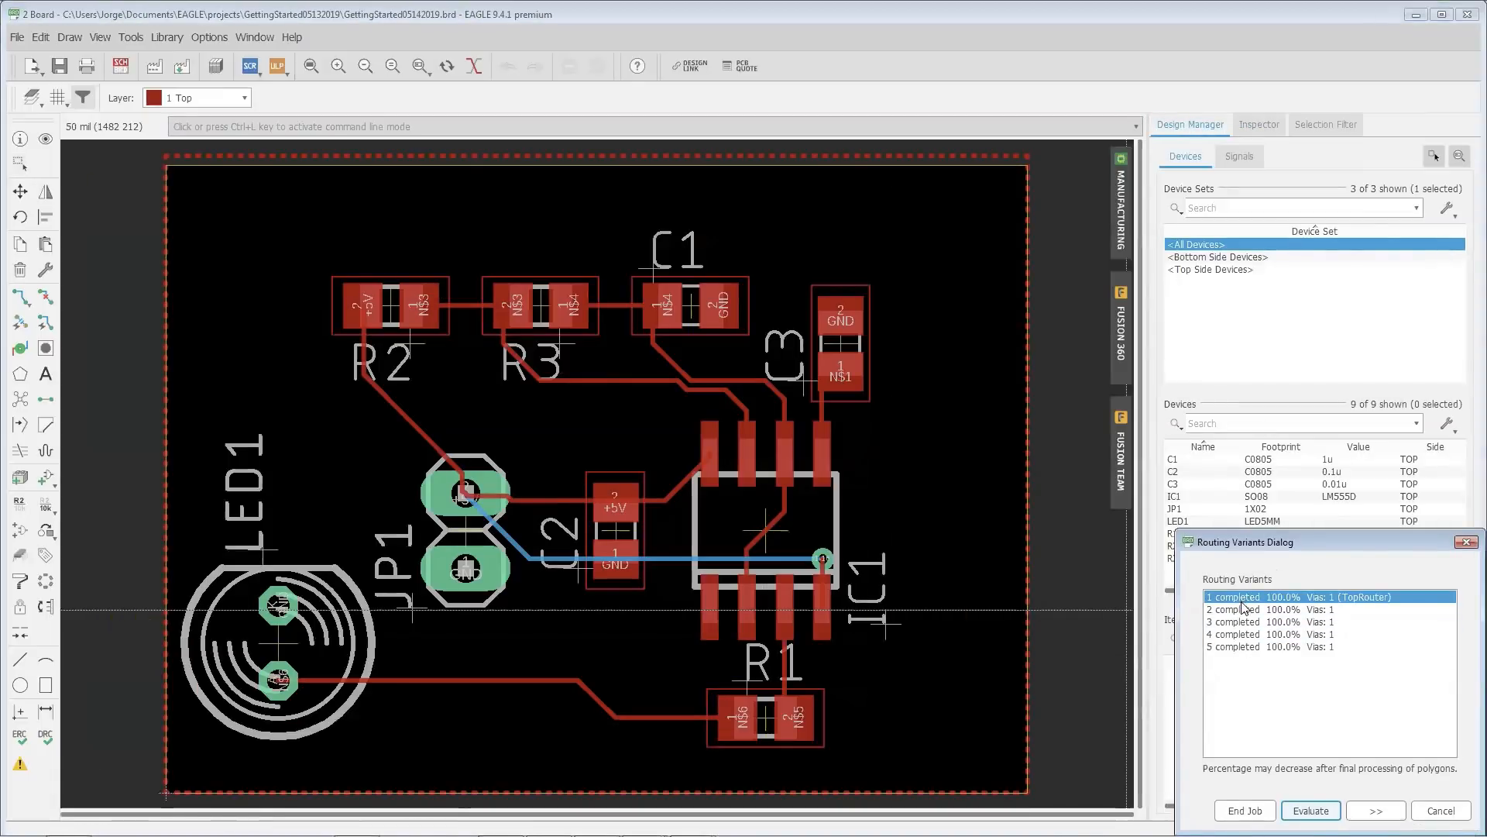
left_click(1243, 609)
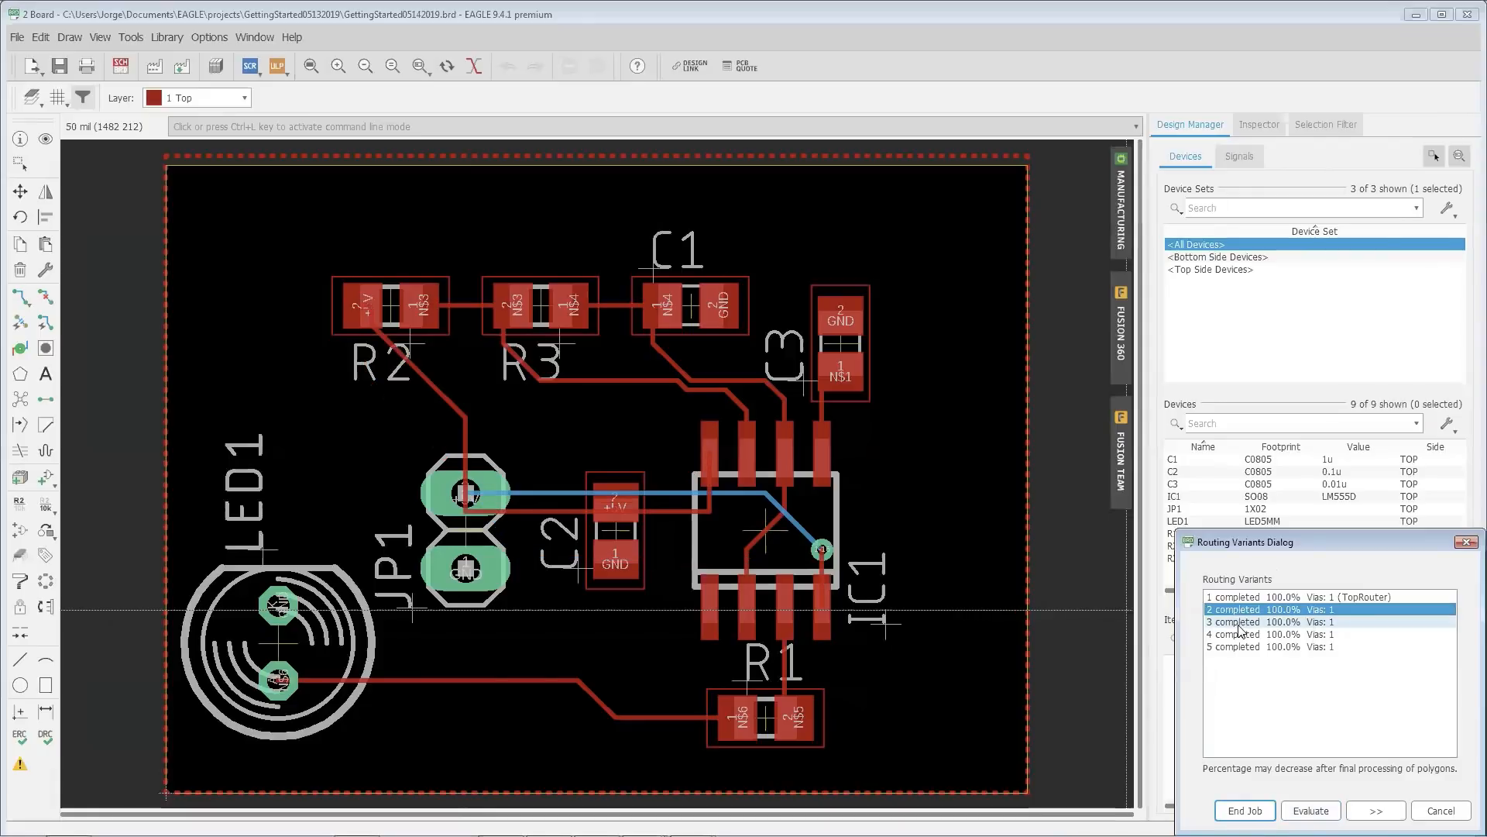
left_click(1240, 625)
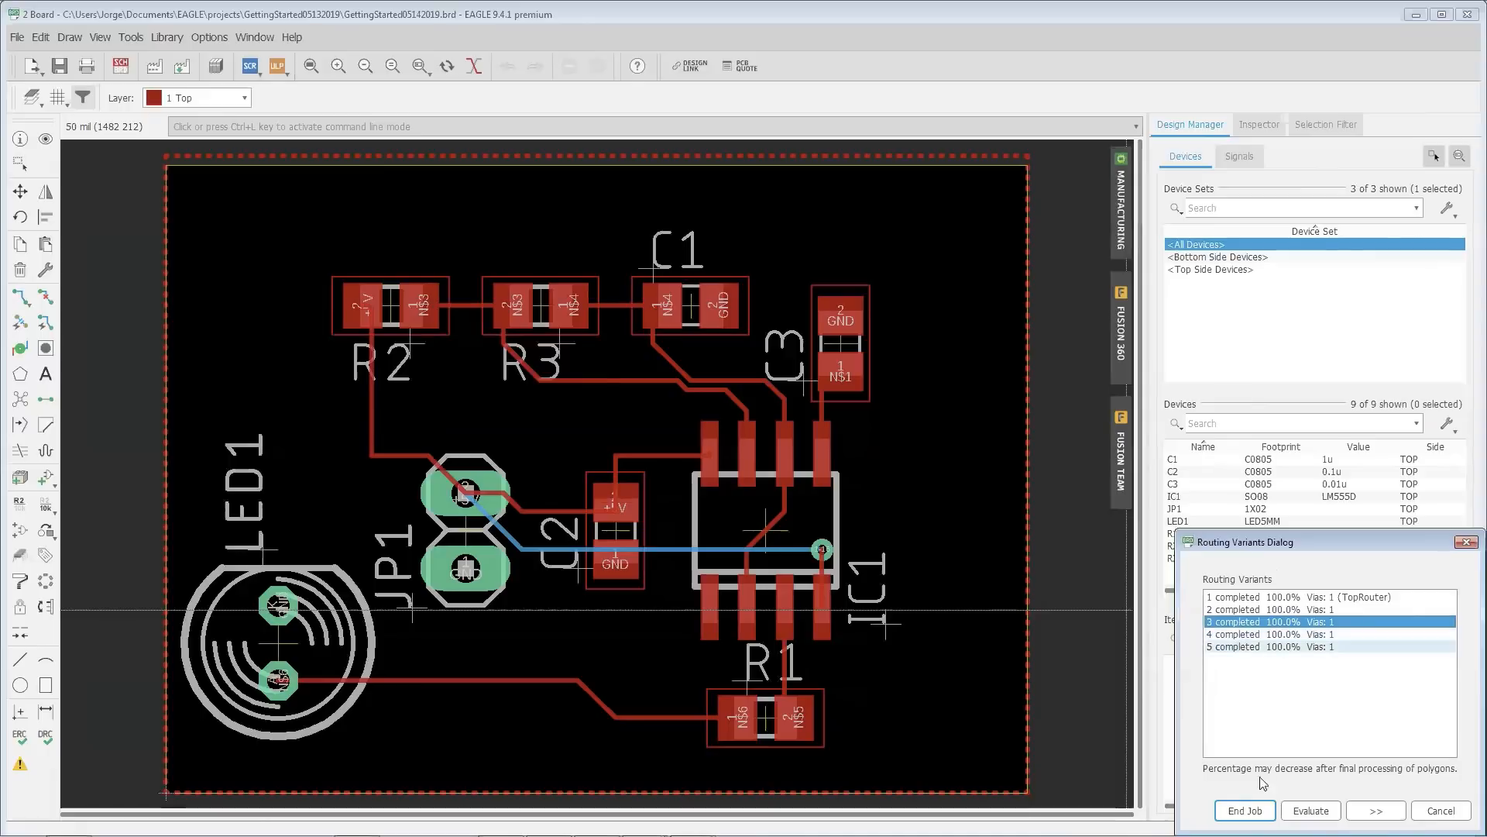
left_click(1245, 810)
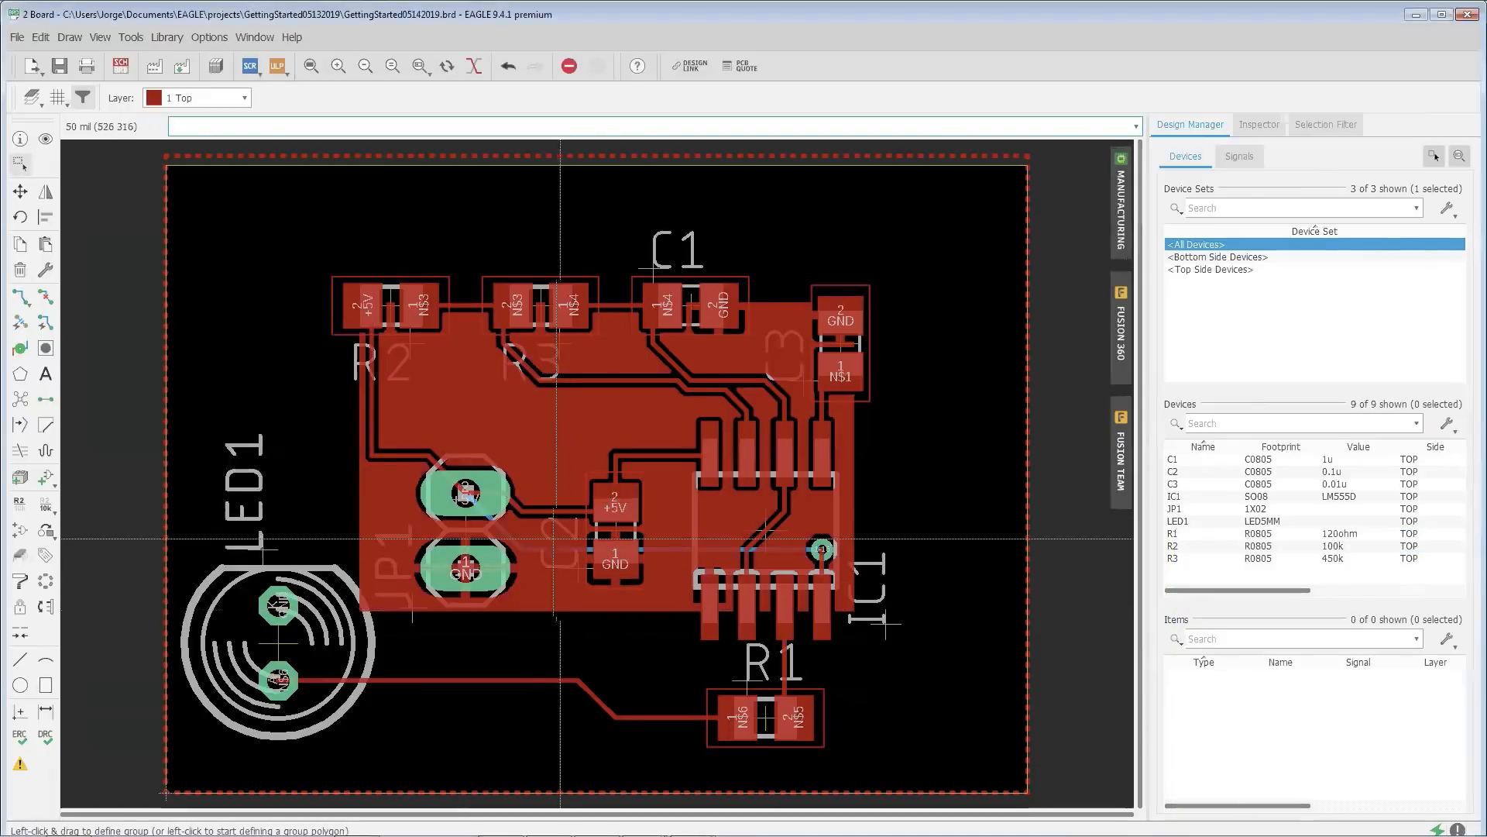
Step: Run the design rule check on the routed board and check for leftover airwires with Ratsnest
scroll(559, 451, "up", 1)
scroll(557, 451, "down", 2)
scroll(558, 451, "down", 1)
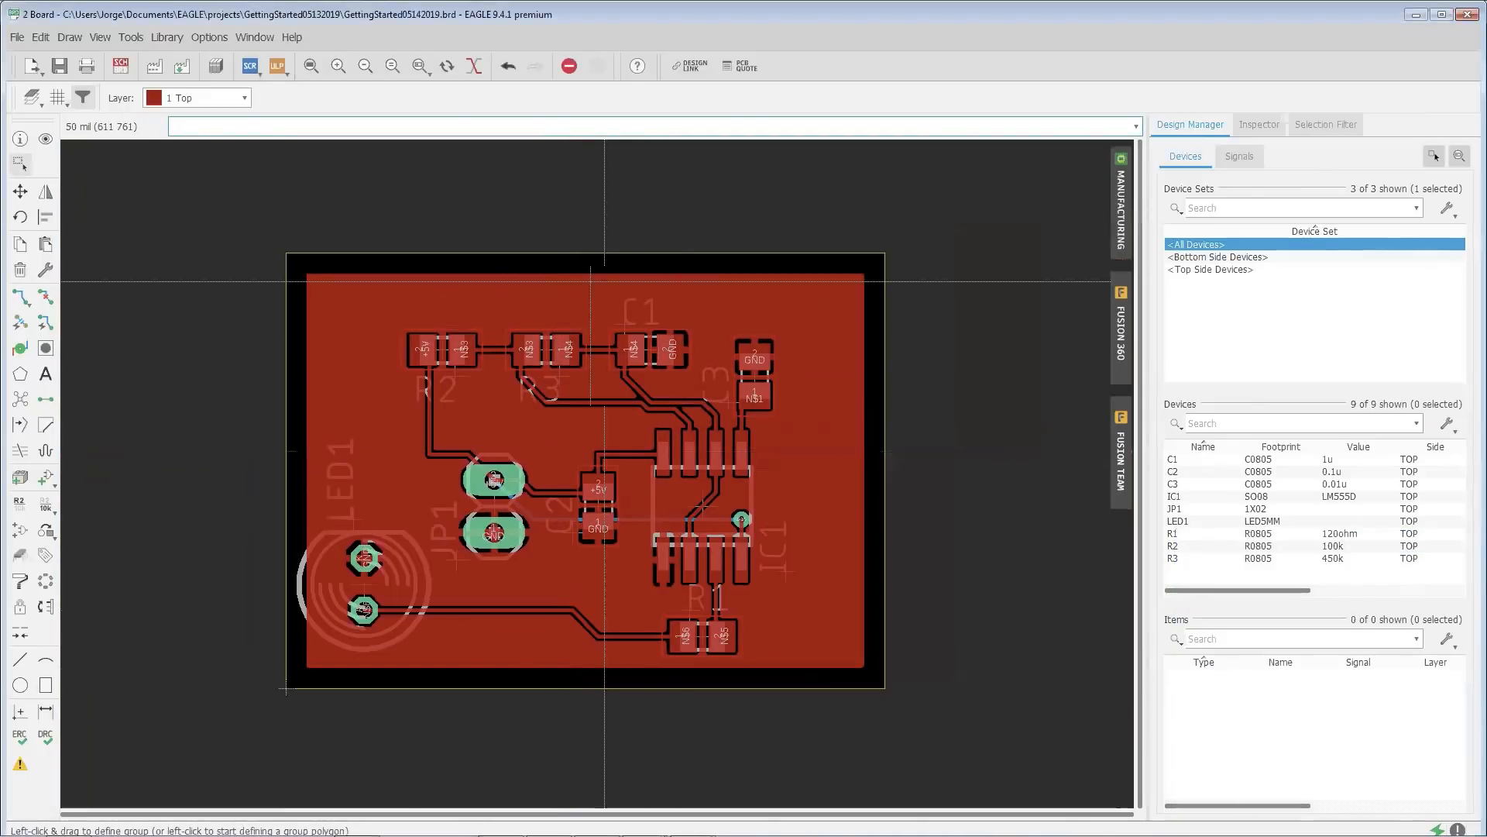
scroll(593, 495, "up", 3)
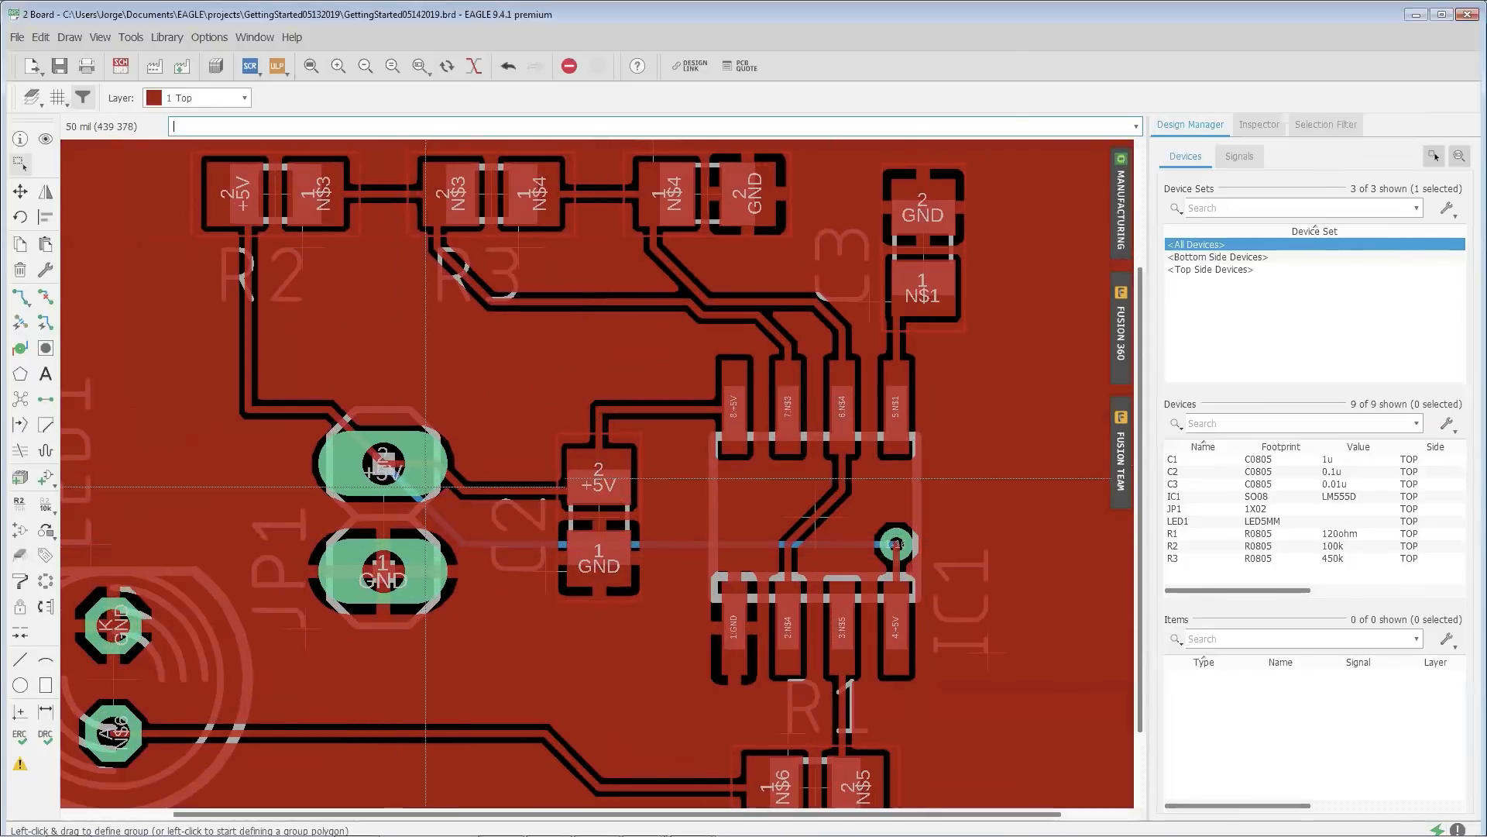
left_click(45, 734)
left_click(366, 810)
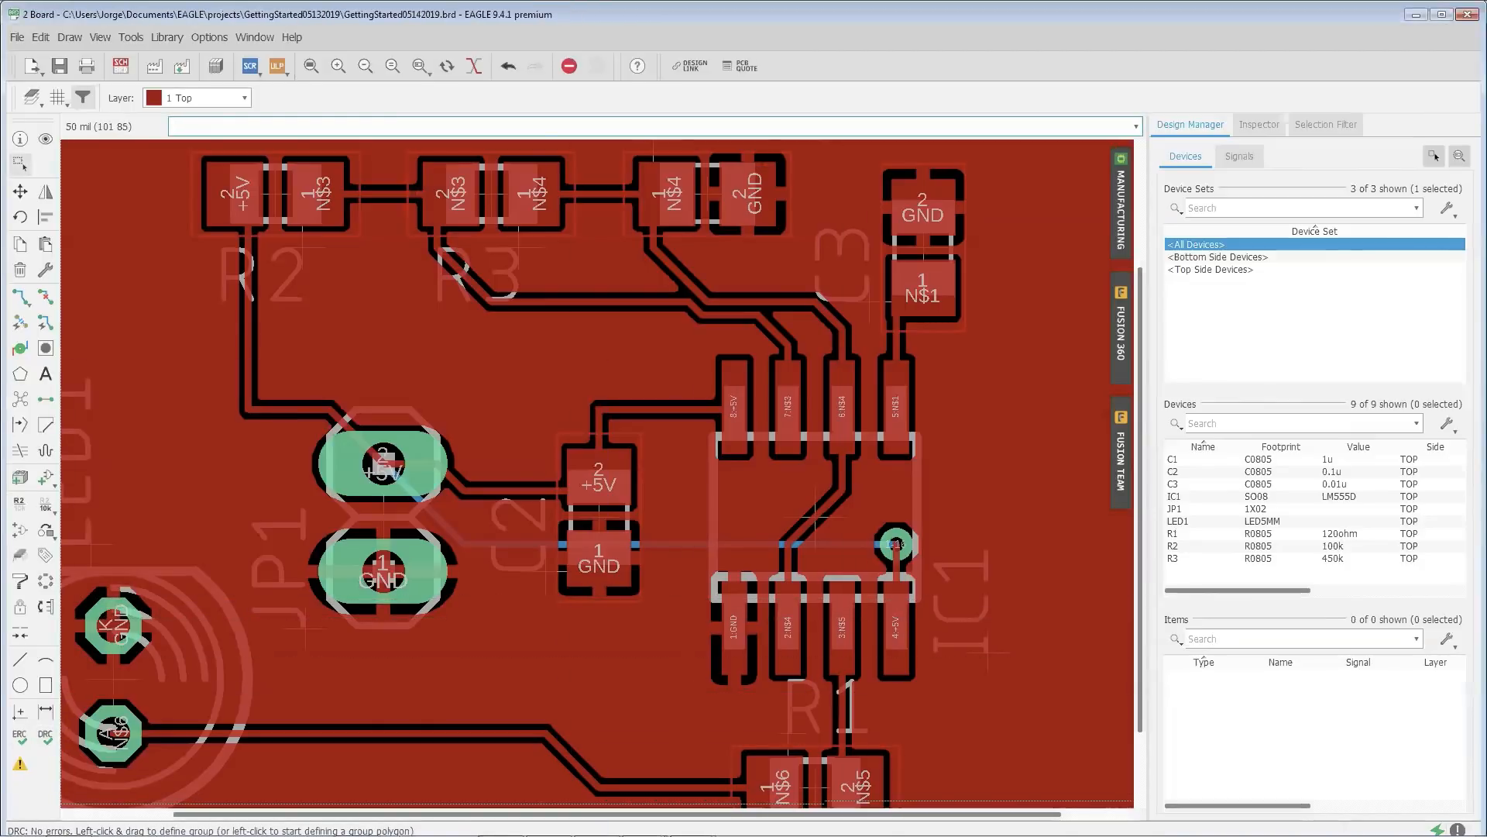
left_click(20, 399)
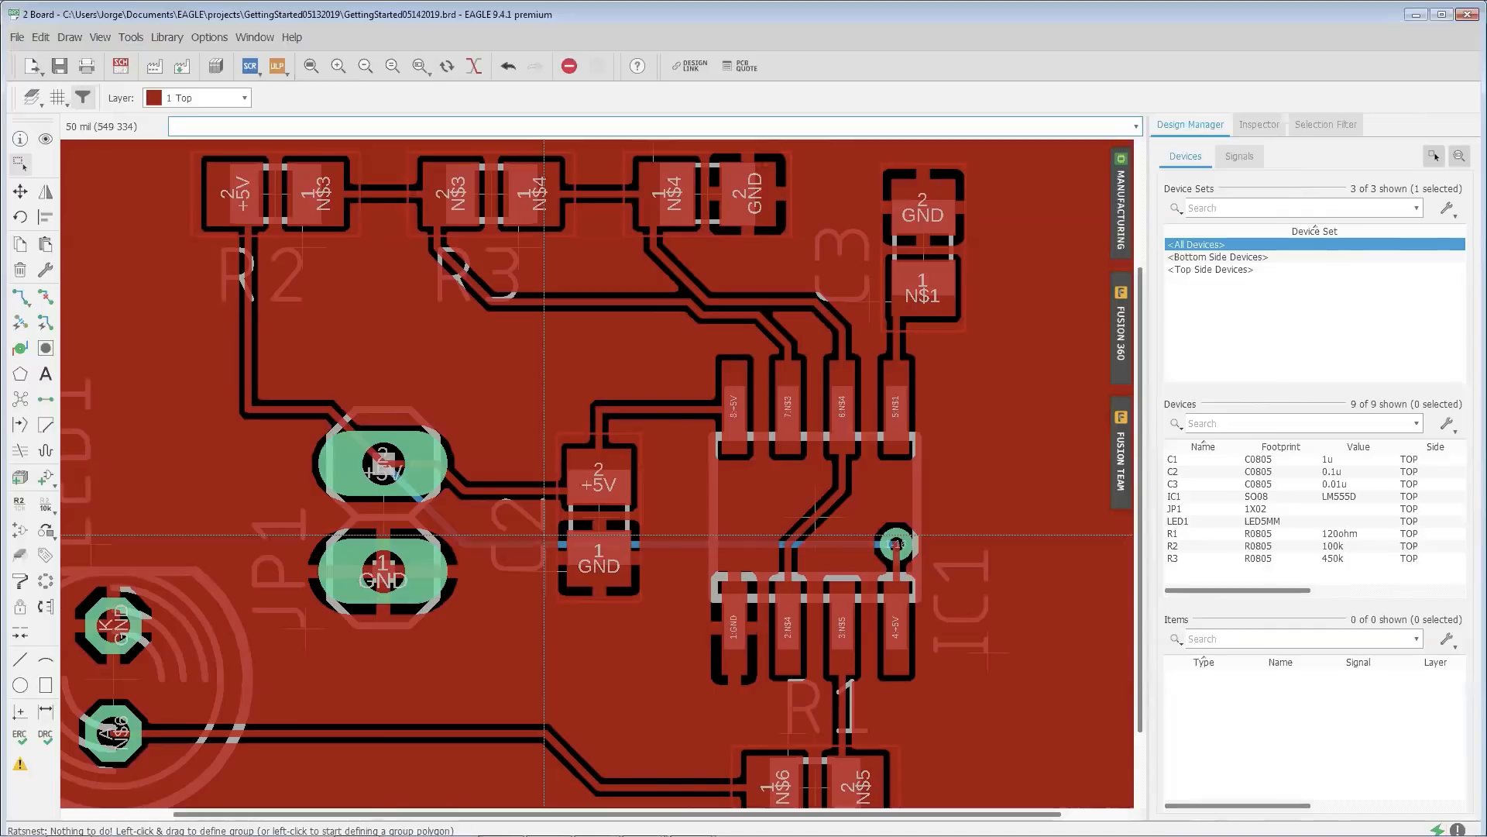
Step: Smooth the top-layer +5V traces from R2 to JP1 and from JP1 to C2, refreshing the copper pour with Ratsnest
scroll(430, 461, "down", 3)
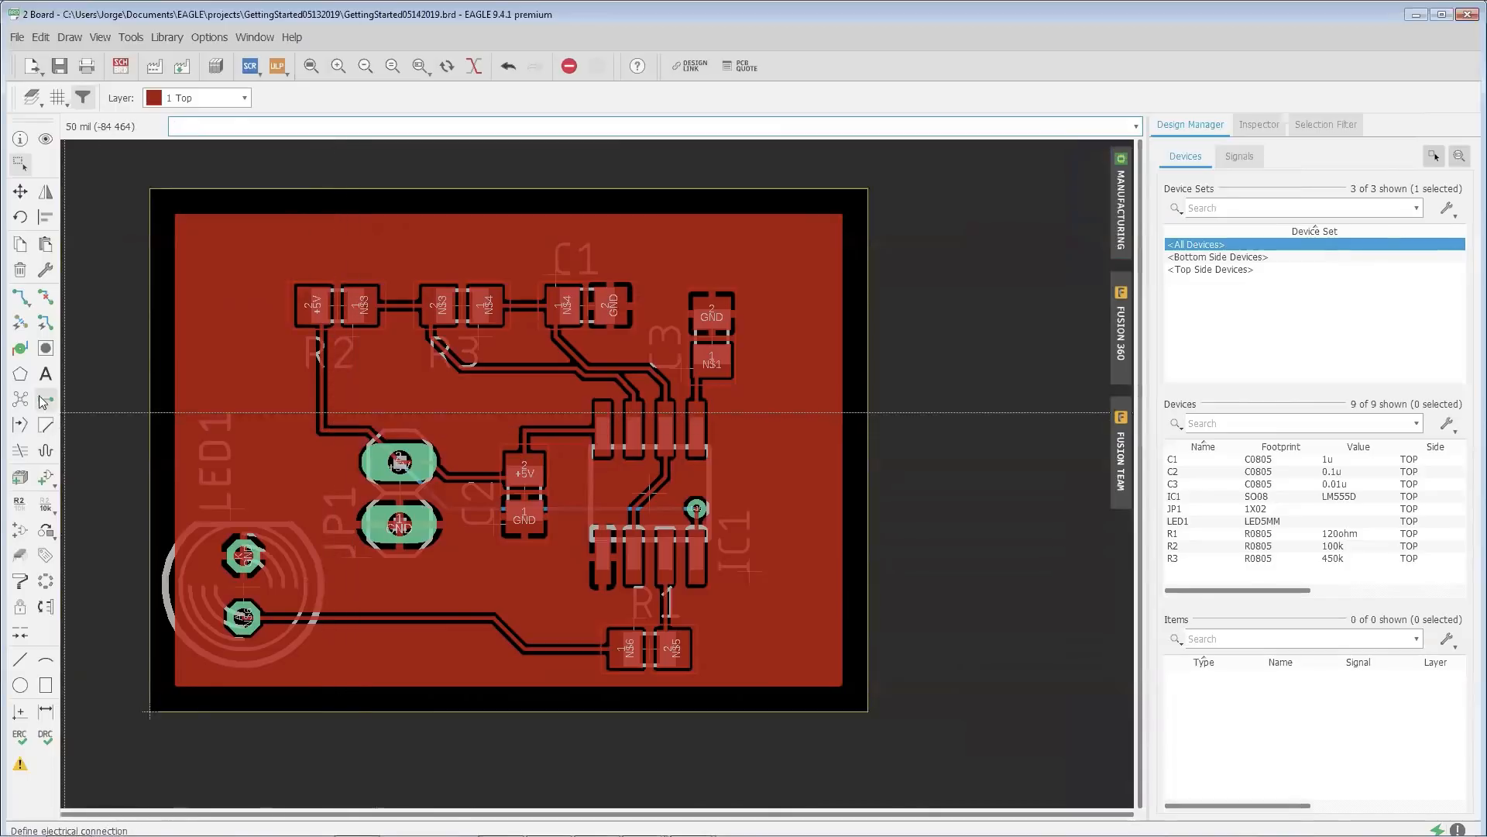
left_click(20, 302)
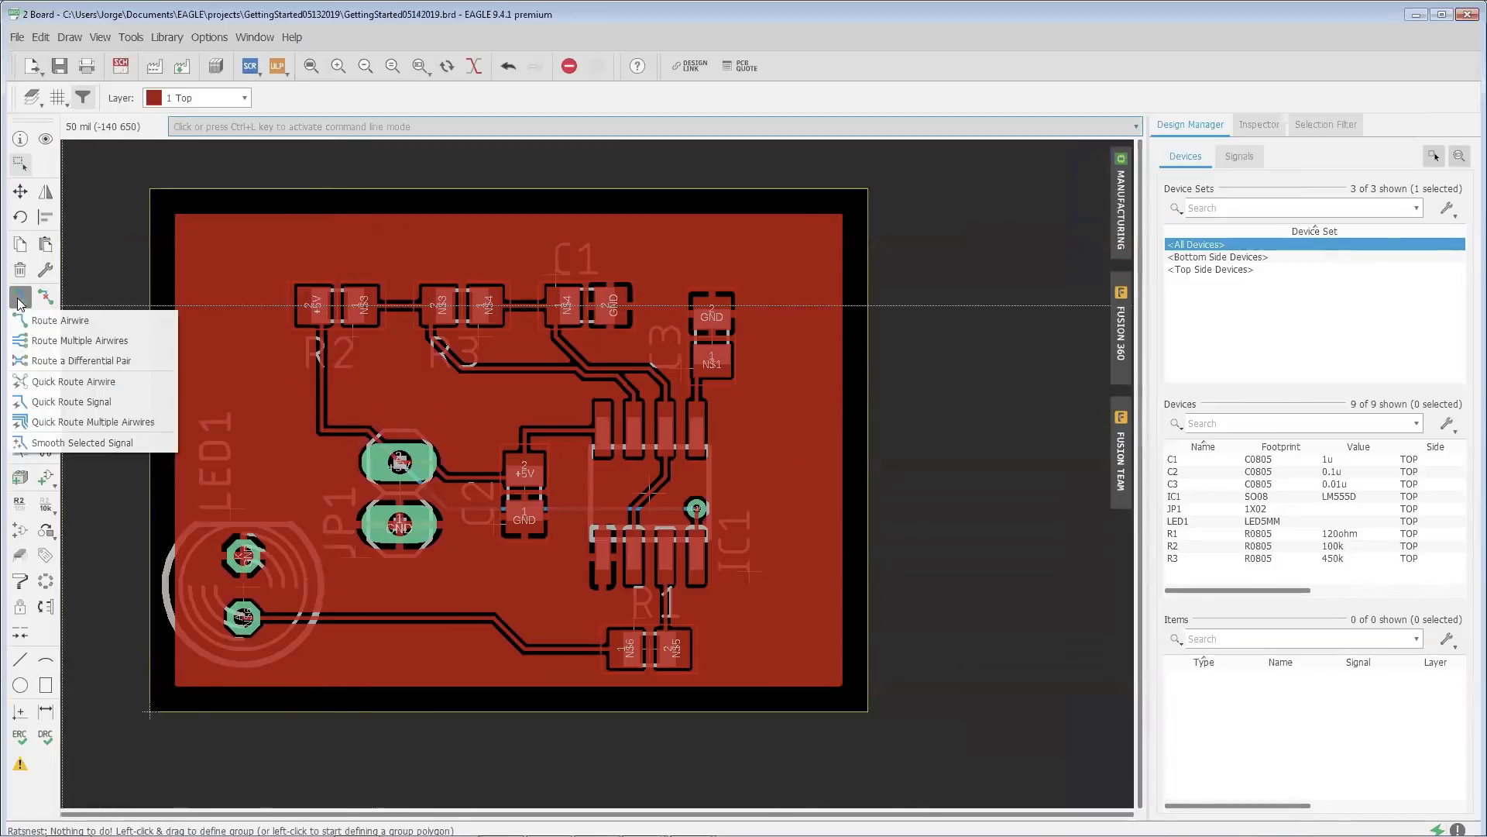
left_click(83, 442)
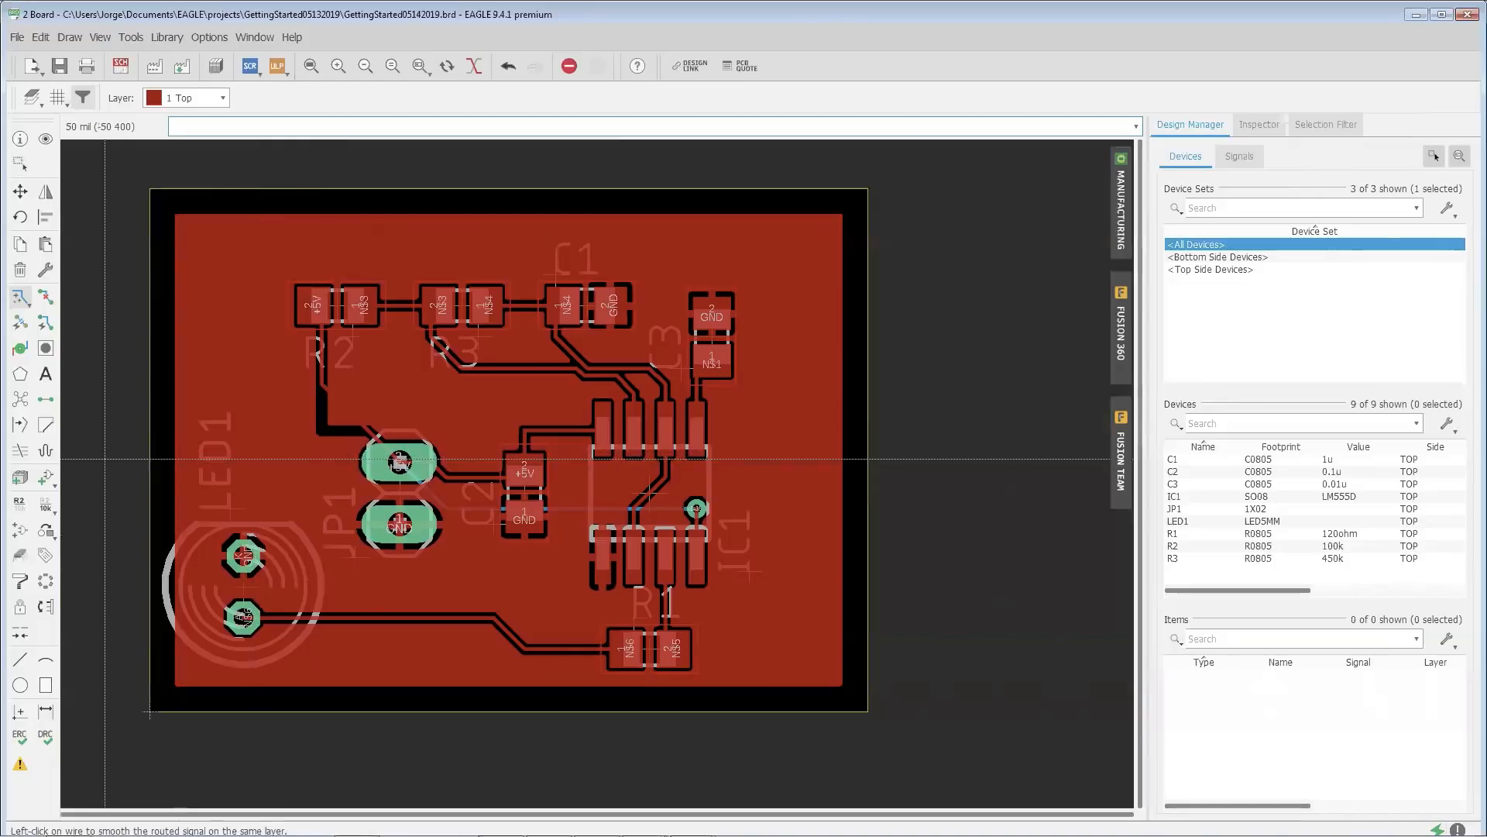
left_click(323, 431)
left_click(21, 399)
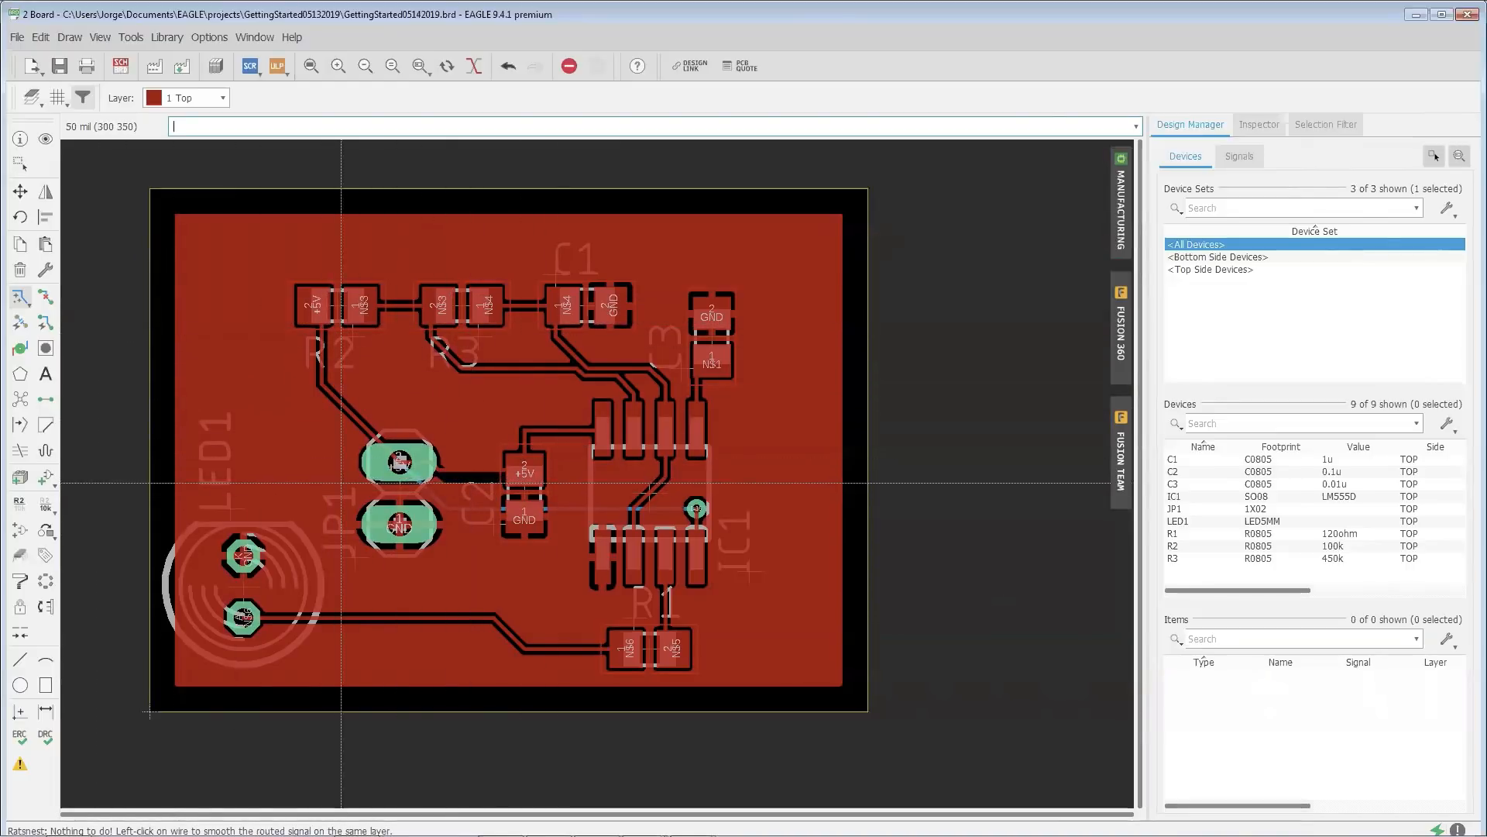
scroll(420, 465, "up", 3)
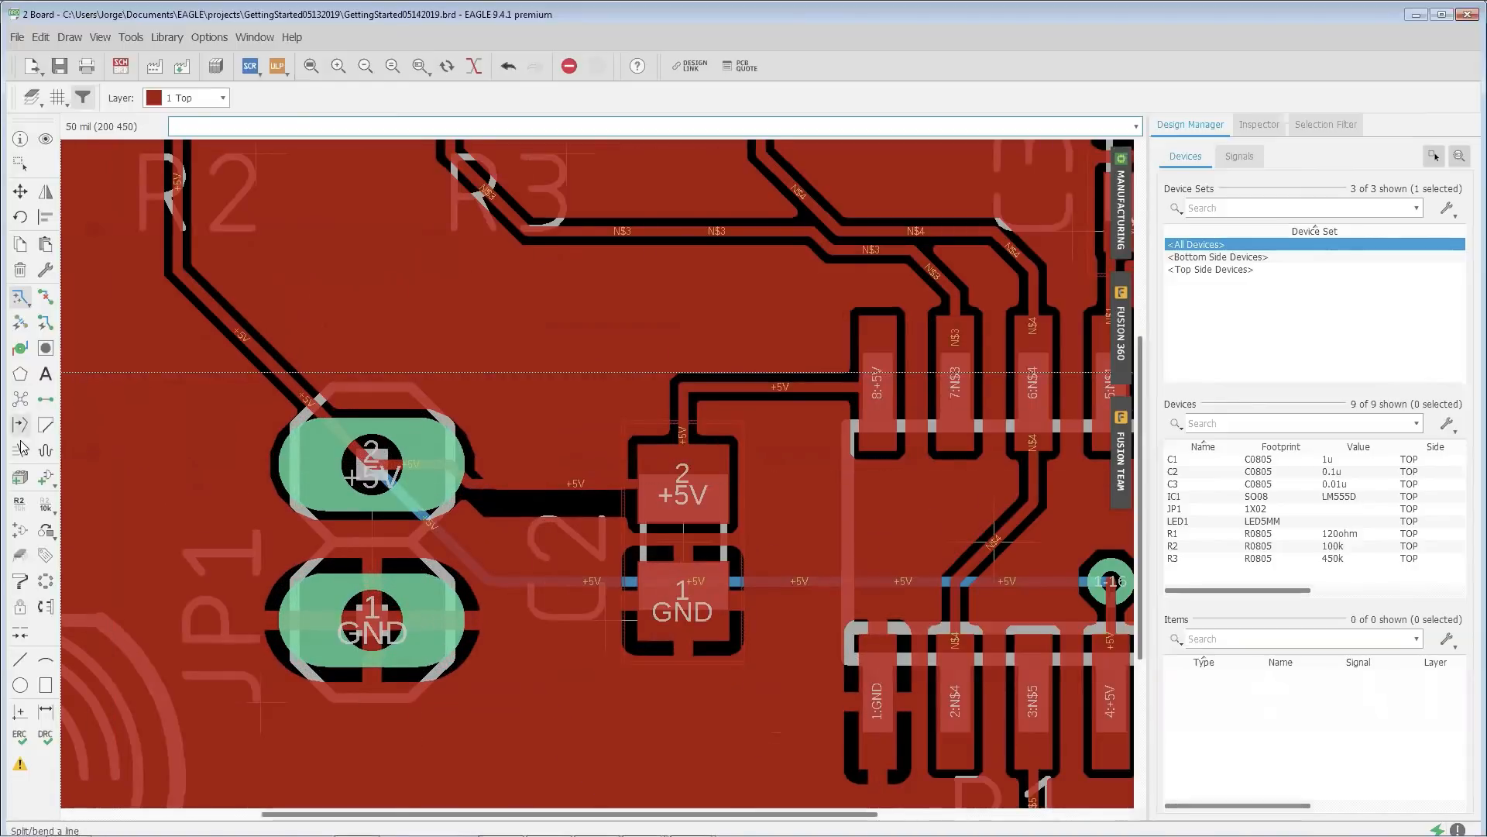
left_click(21, 401)
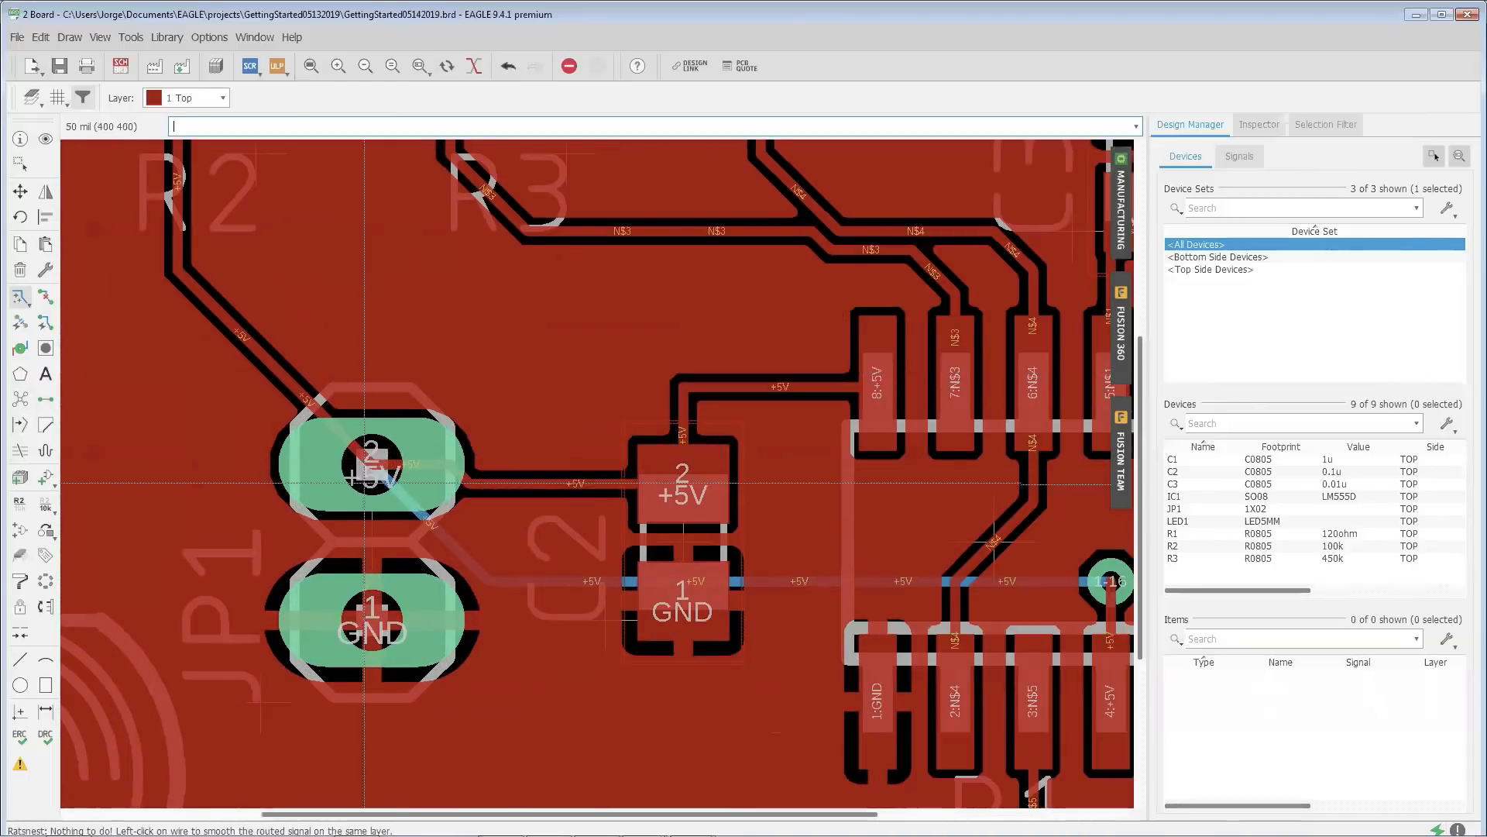
scroll(358, 513, "down", 3)
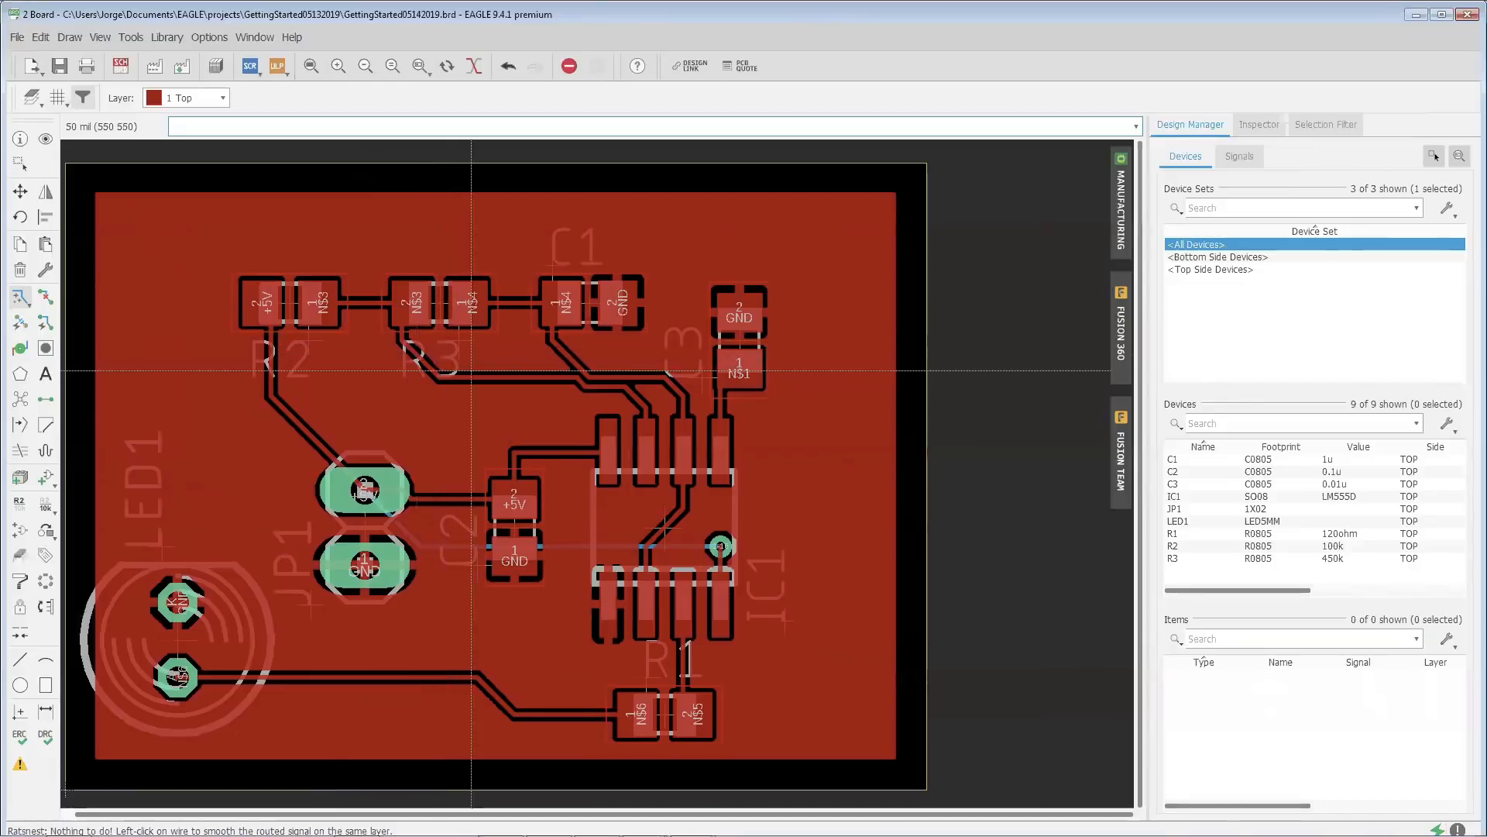
Step: Save the board and export its manufacturing files as the ZIP archive GettingStarted05142019_2019-05-16 in the GettingStarted05132019 project folder
left_click(60, 66)
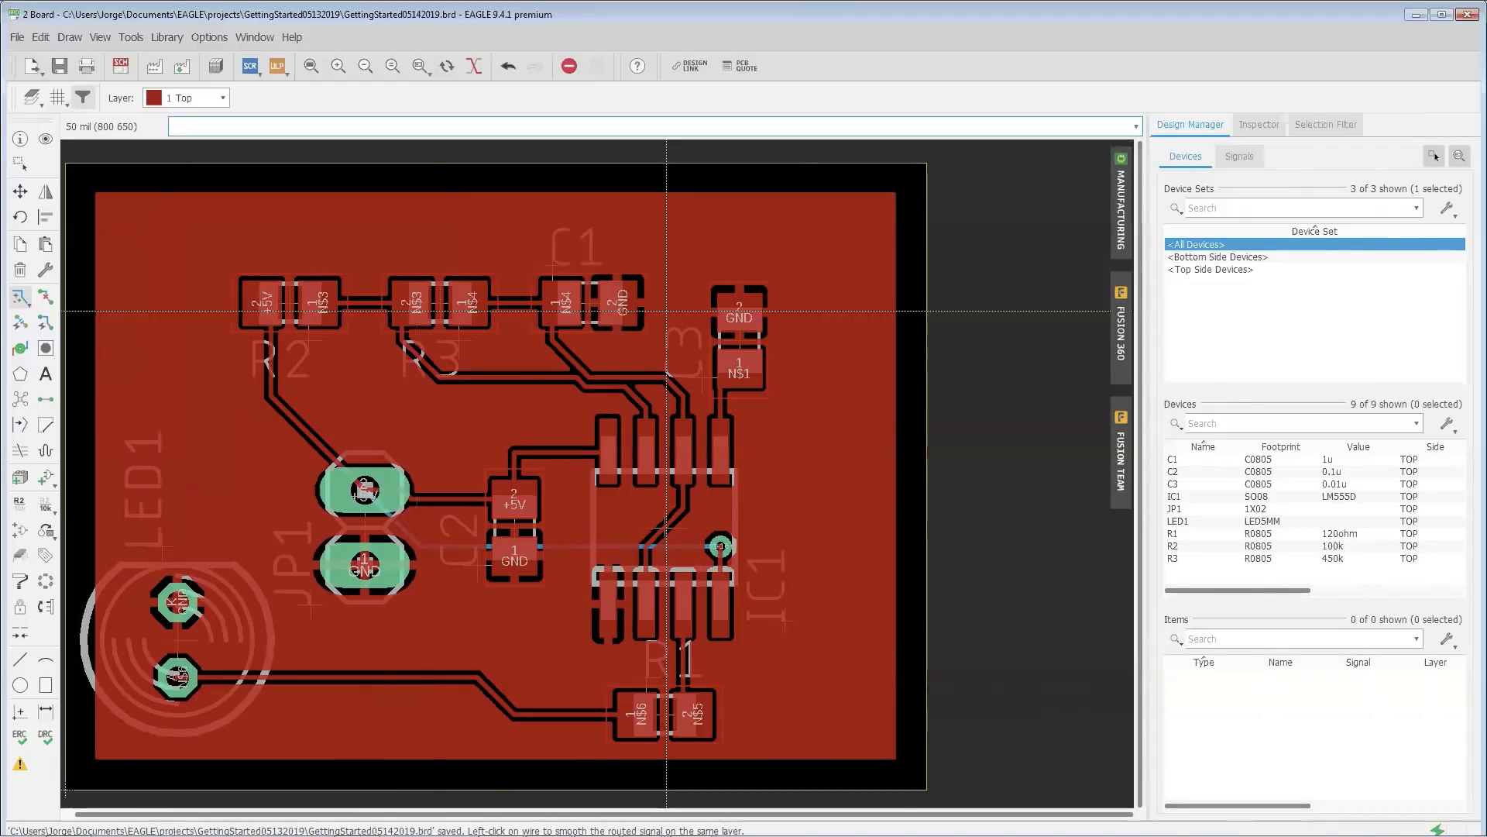
left_click(183, 68)
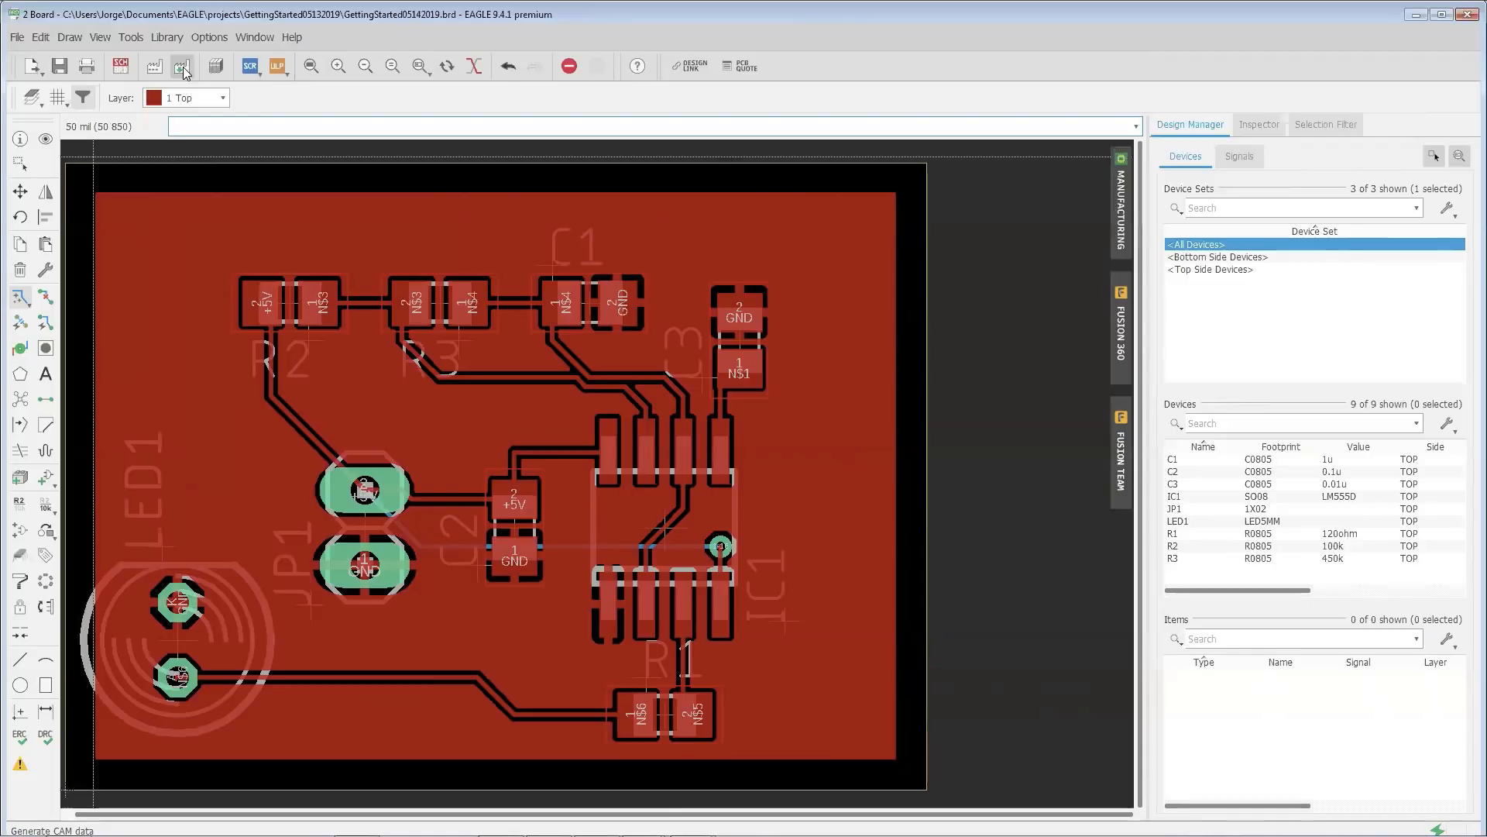
left_click(183, 68)
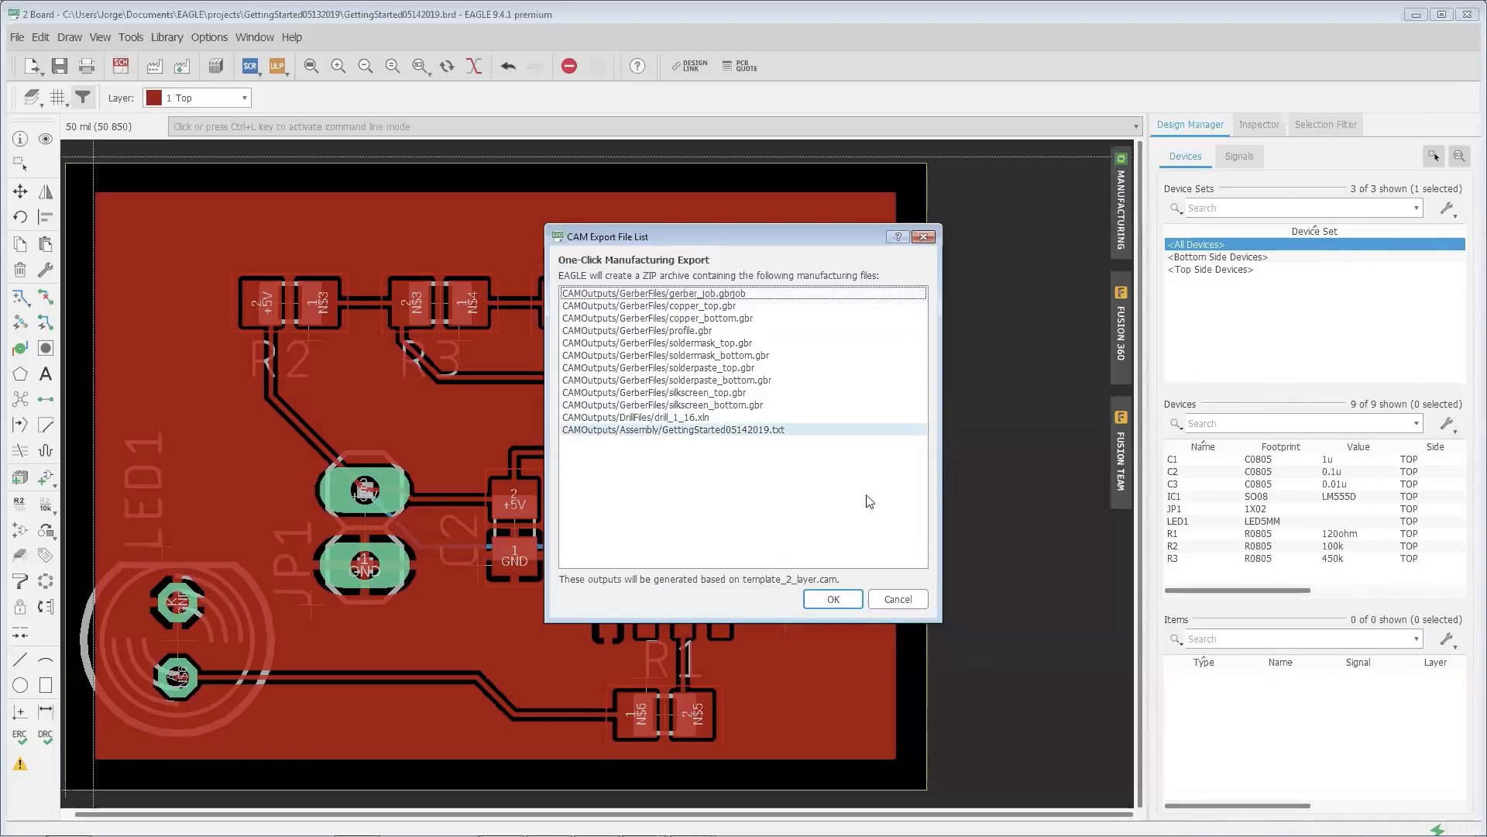
left_click(831, 598)
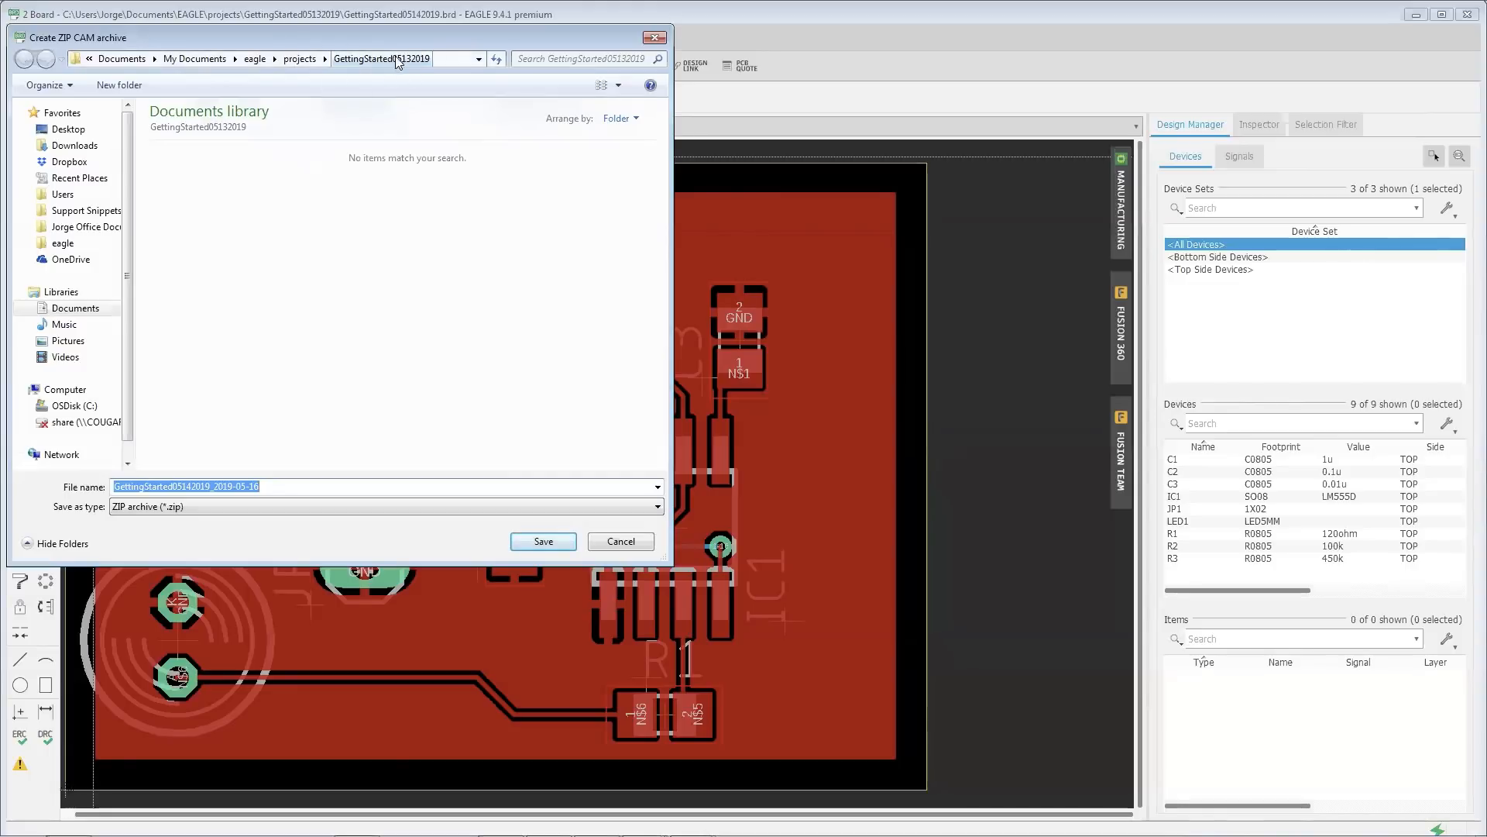
left_click(526, 544)
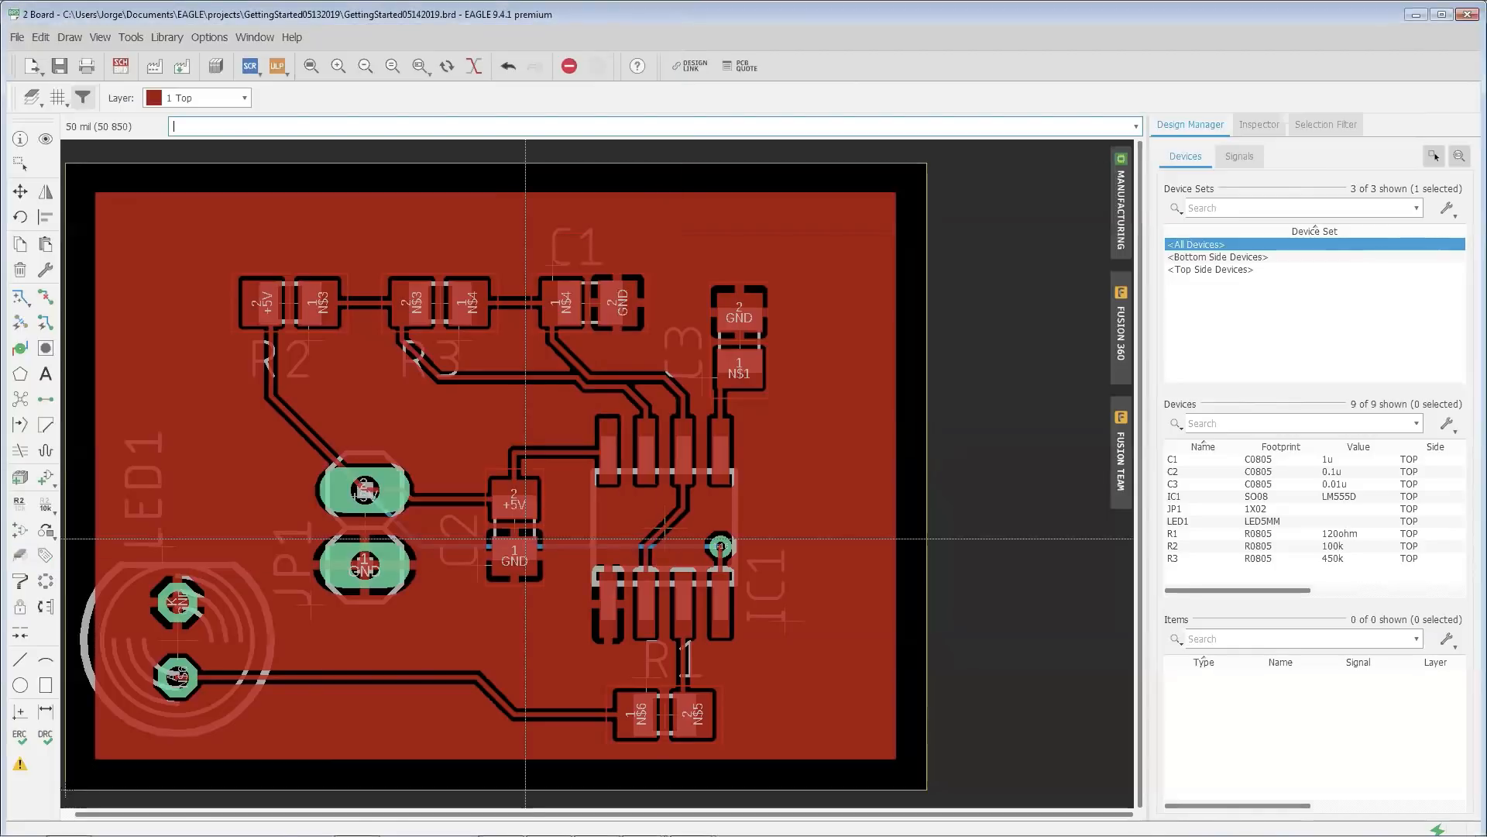
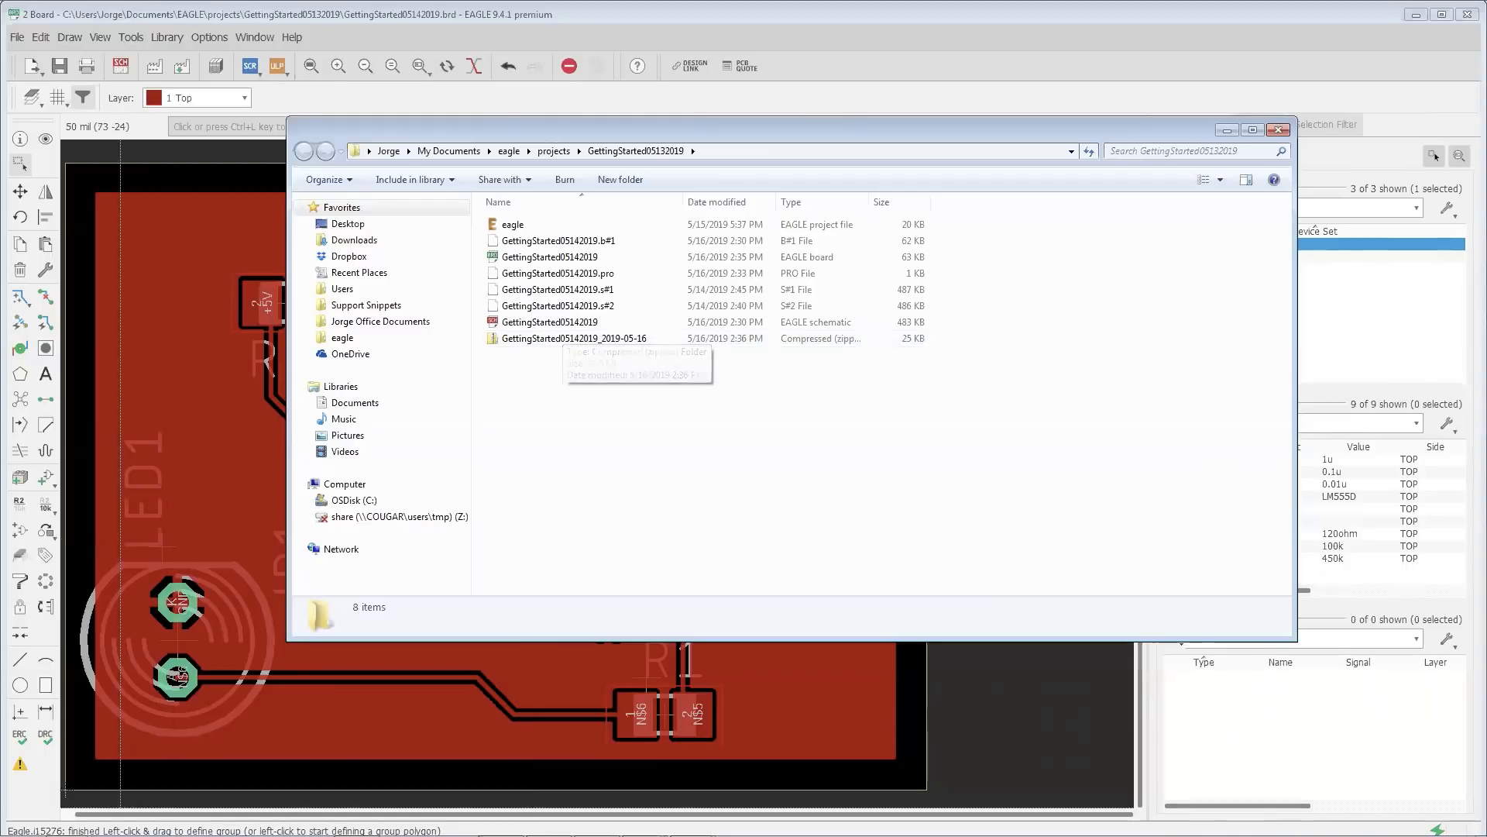
Step: Switch to ViewMate Deluxe by searching for Viewmate, dismiss its startup warning and maximize its window
mouse_move(24, 835)
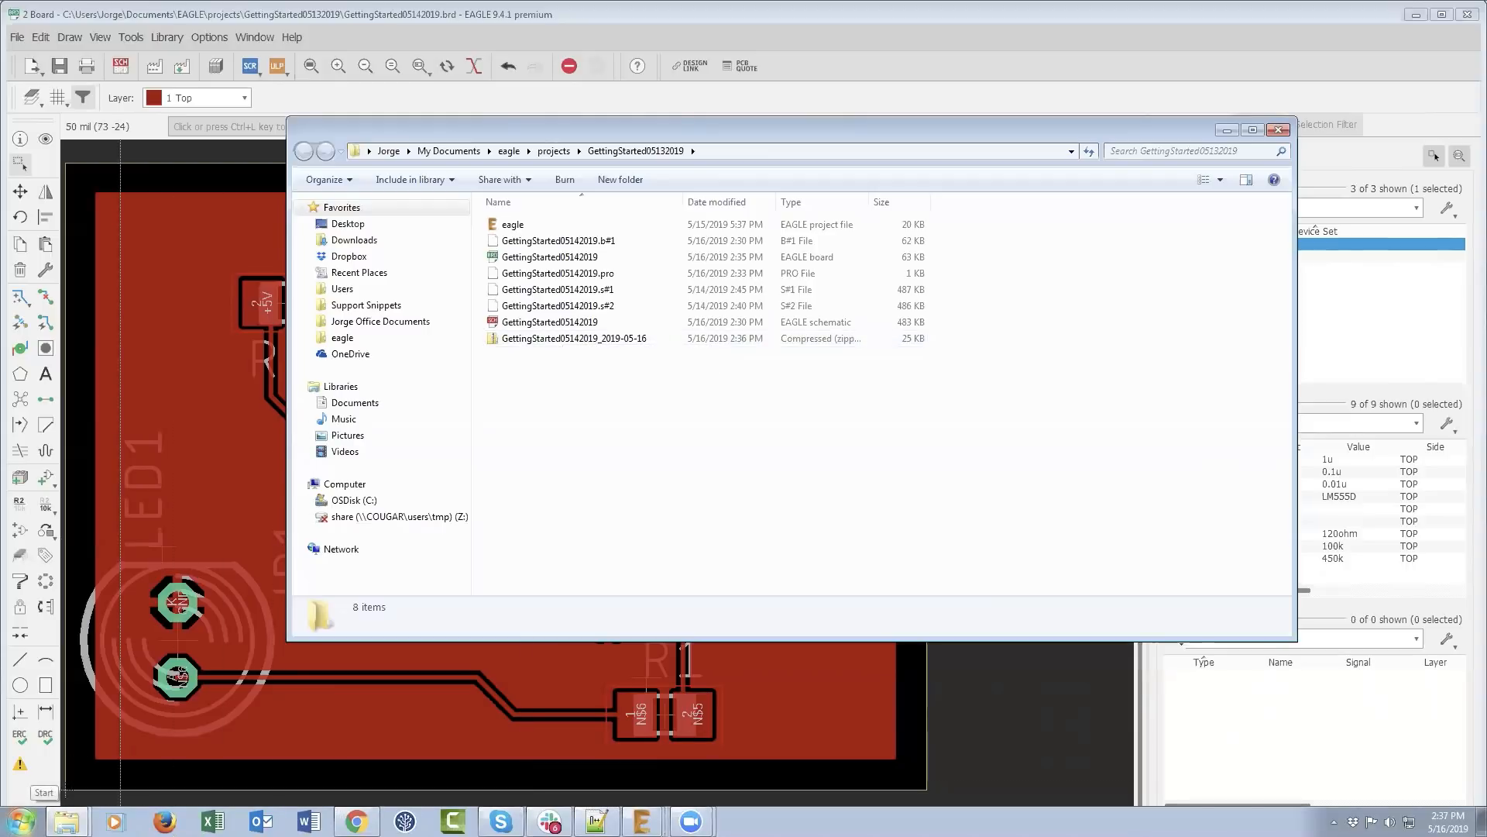
left_click(21, 821)
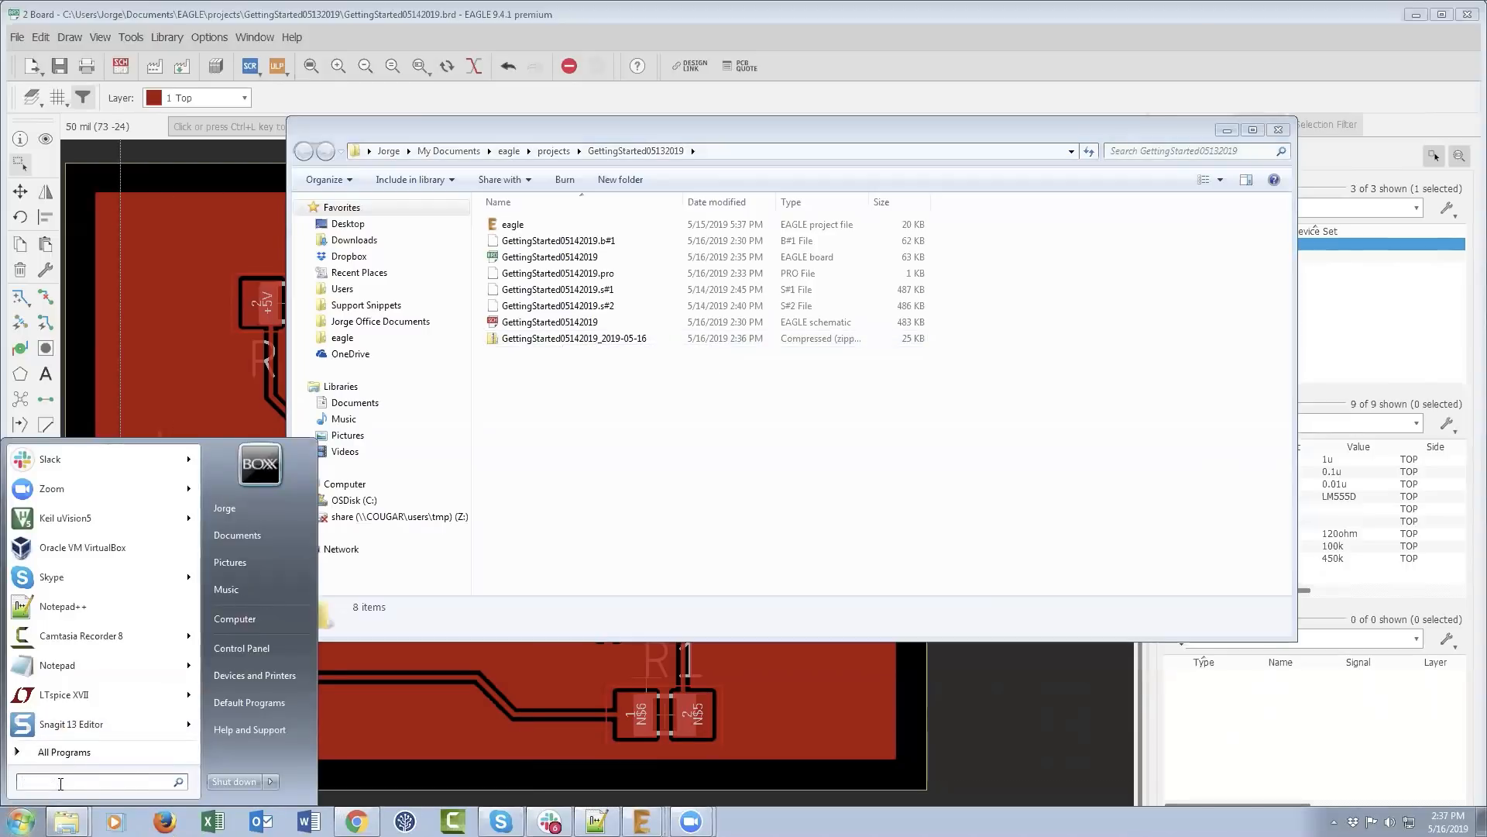
type("Viewmate")
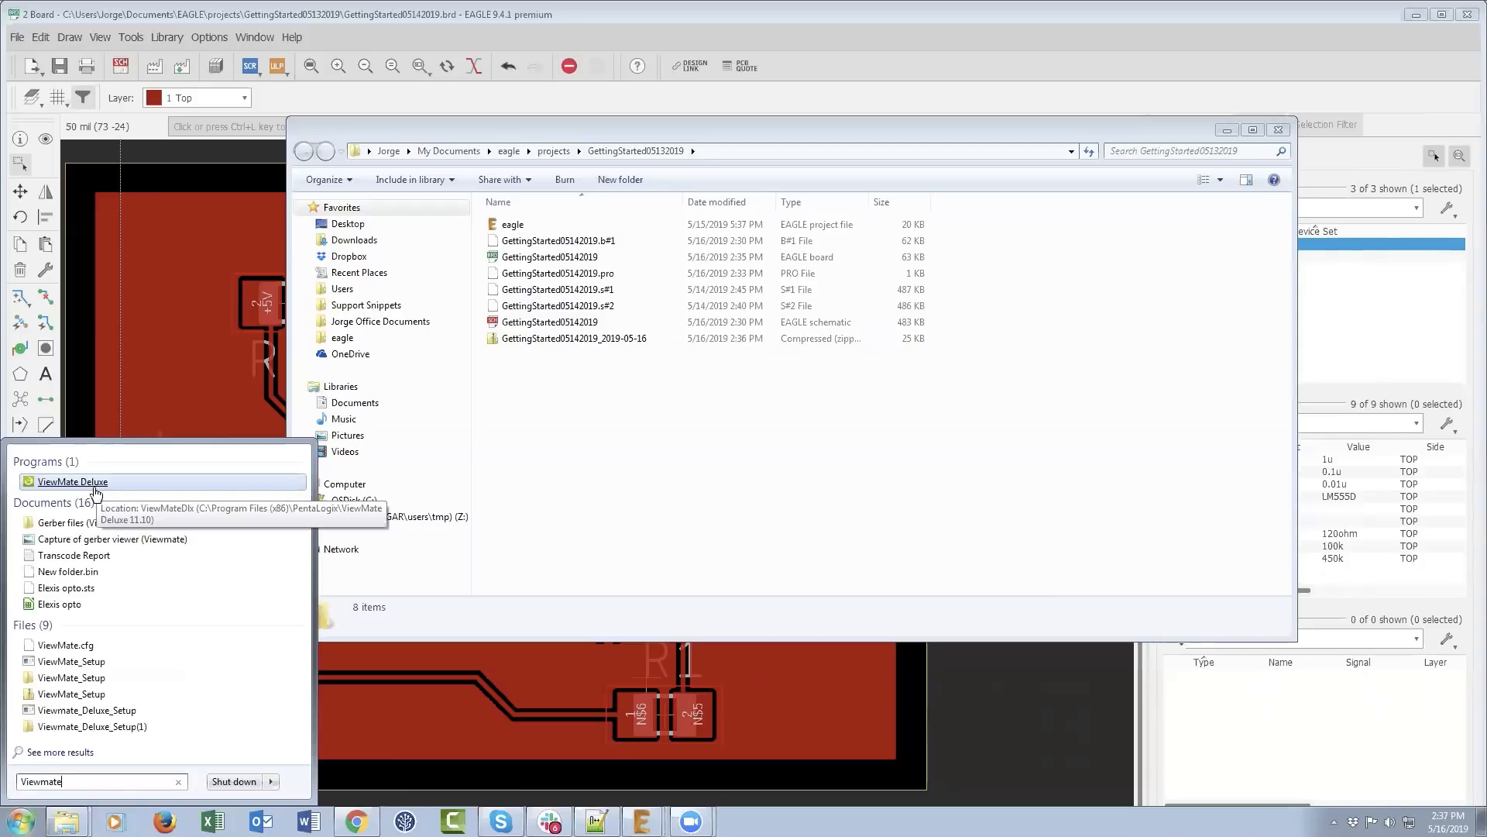
left_click(100, 485)
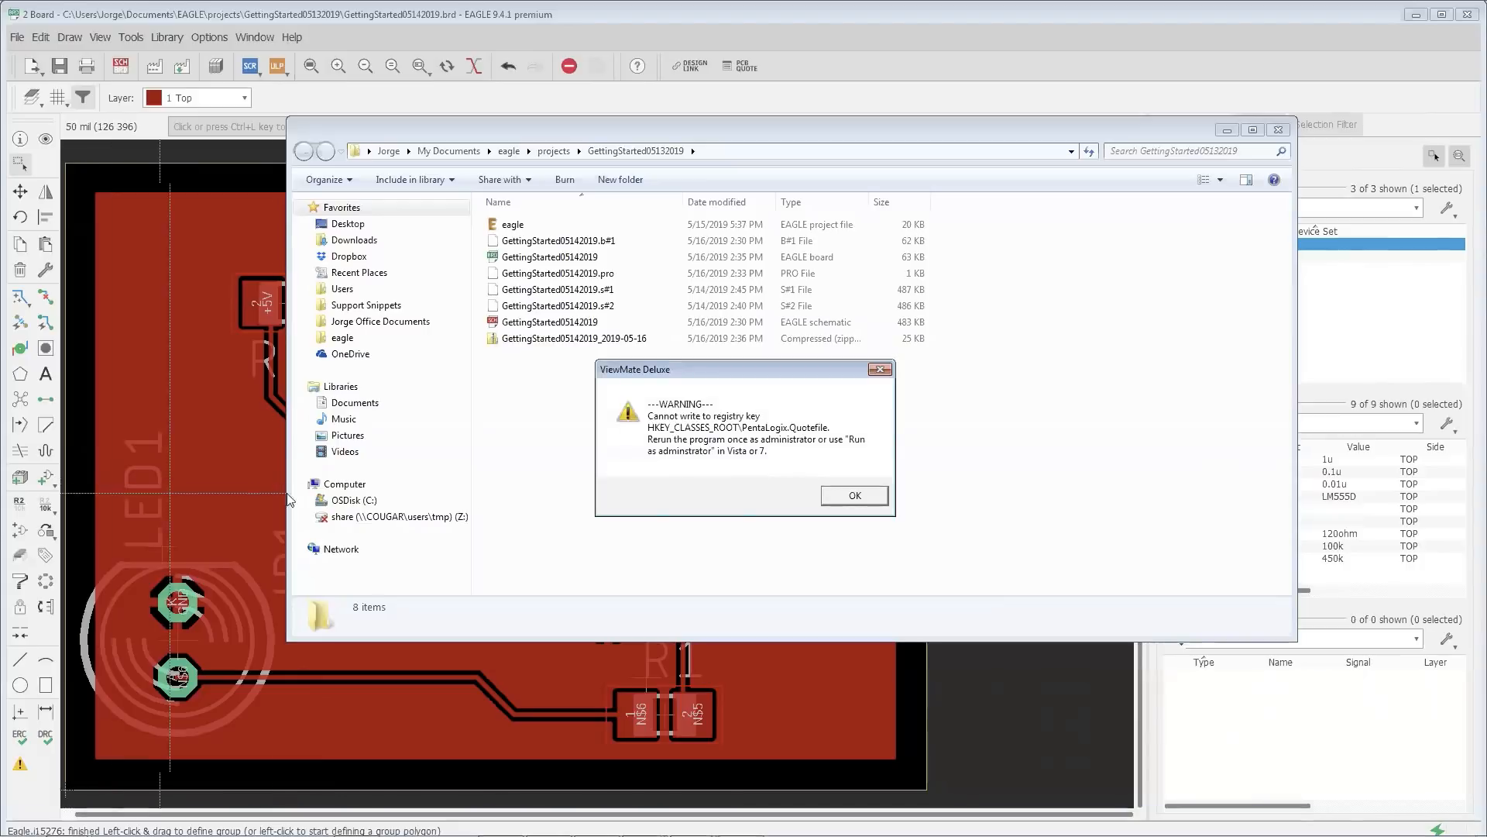
left_click(865, 505)
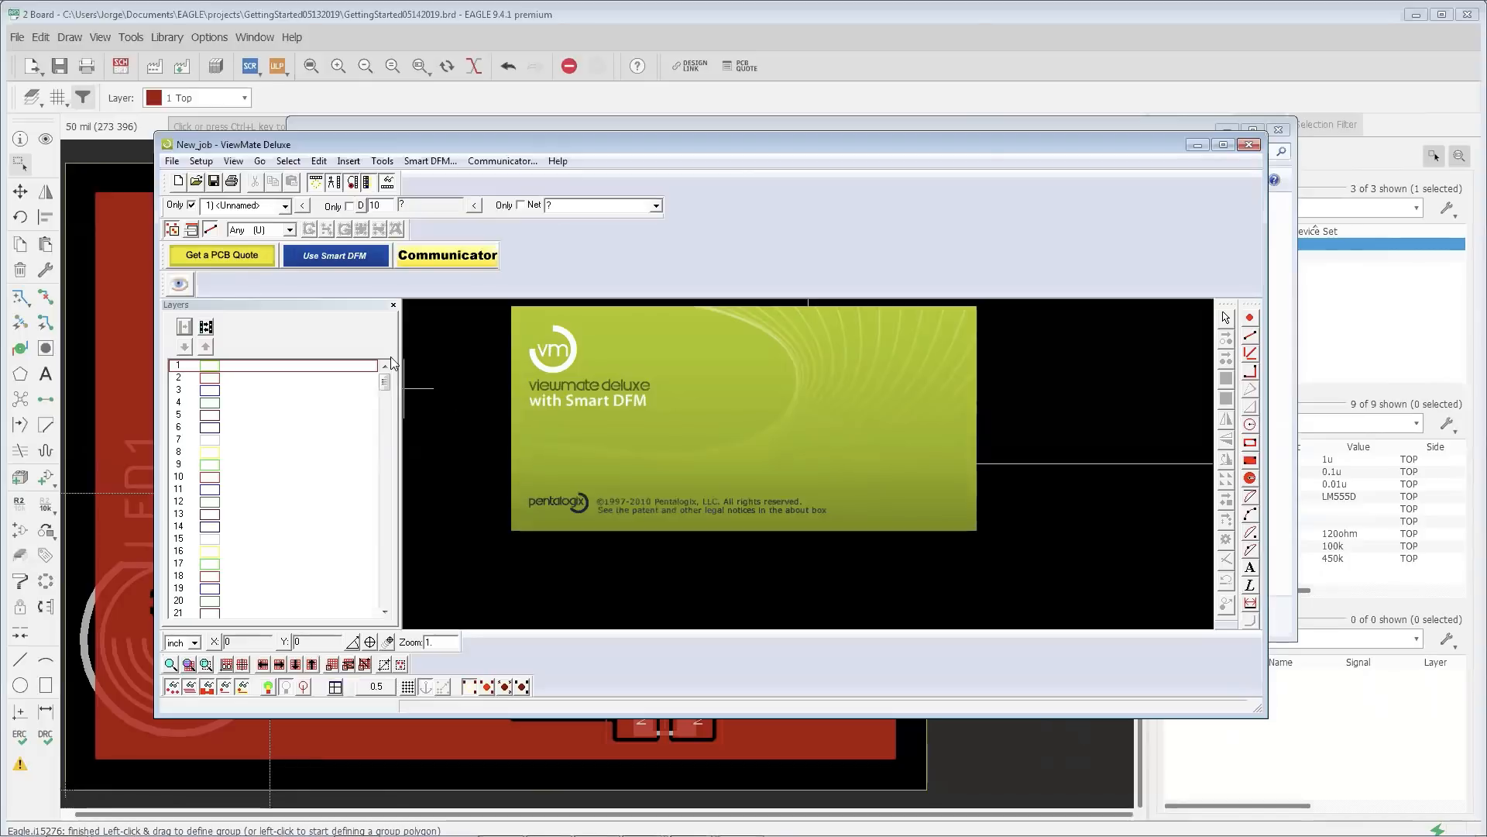
left_click(1223, 145)
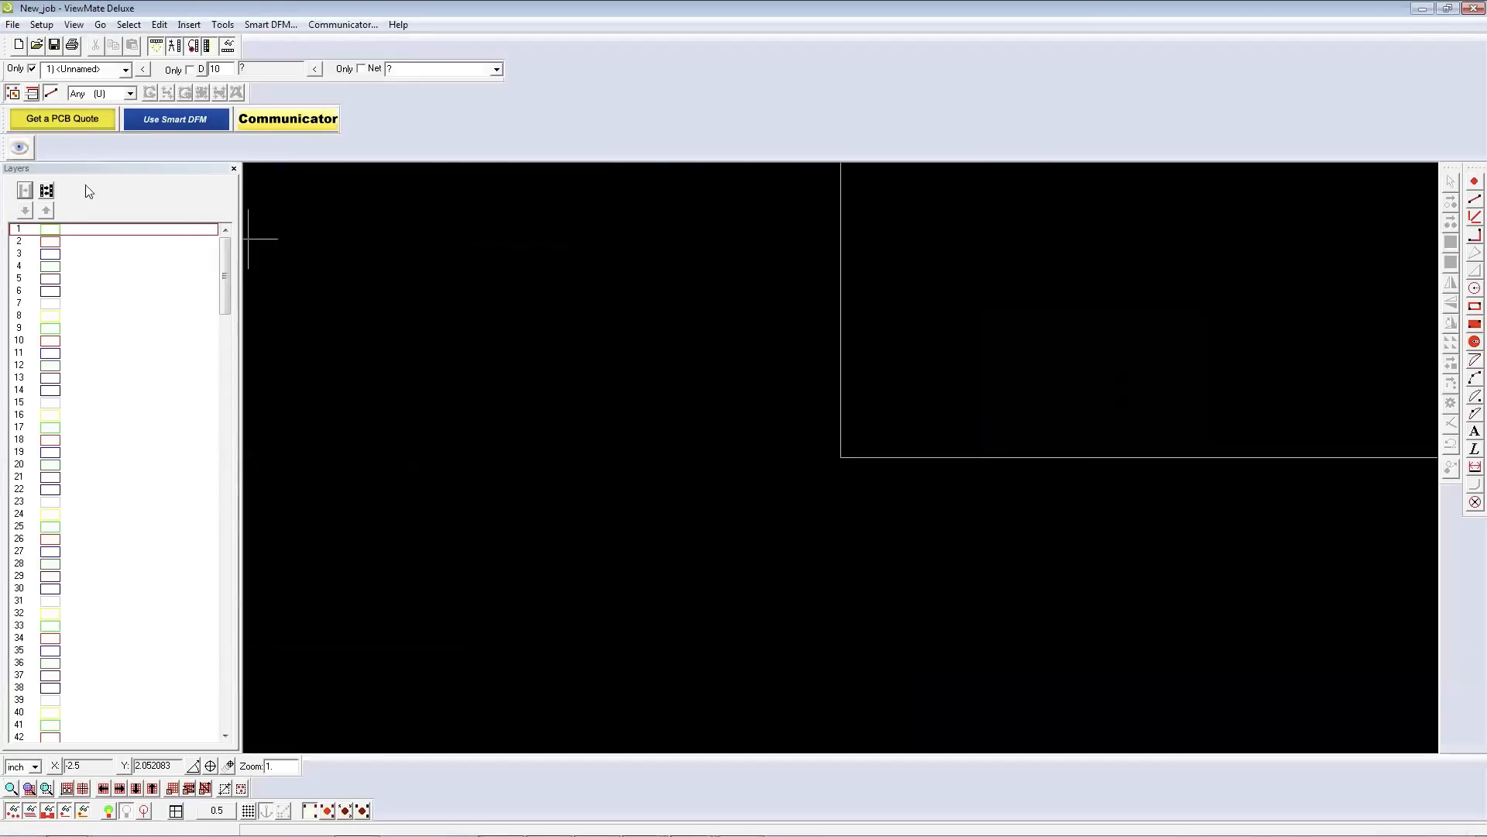
Step: Start a Zip file import and browse through Documents and eagle to the projects folder
left_click(13, 25)
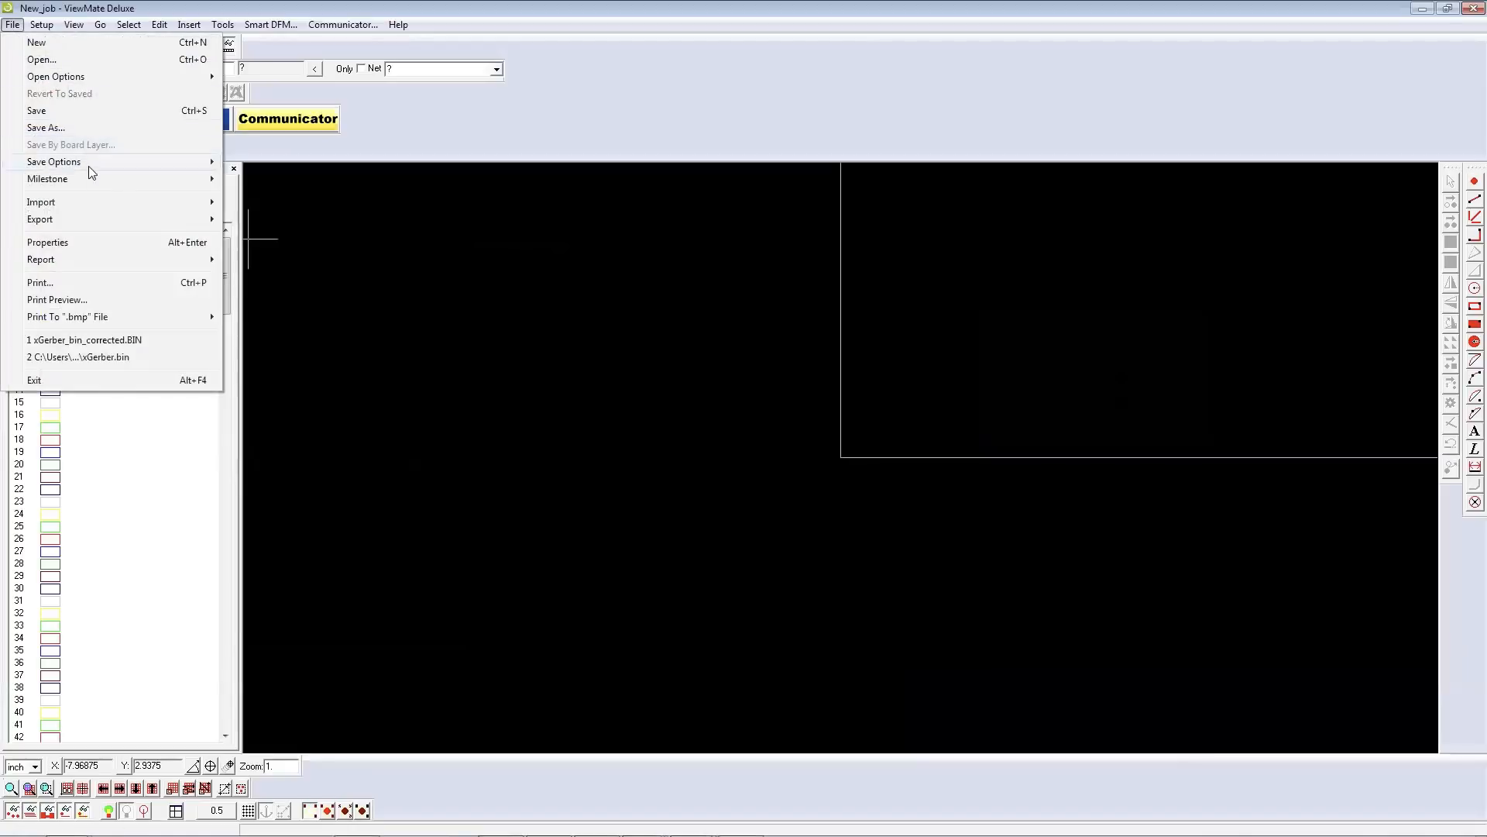
mouse_move(91, 205)
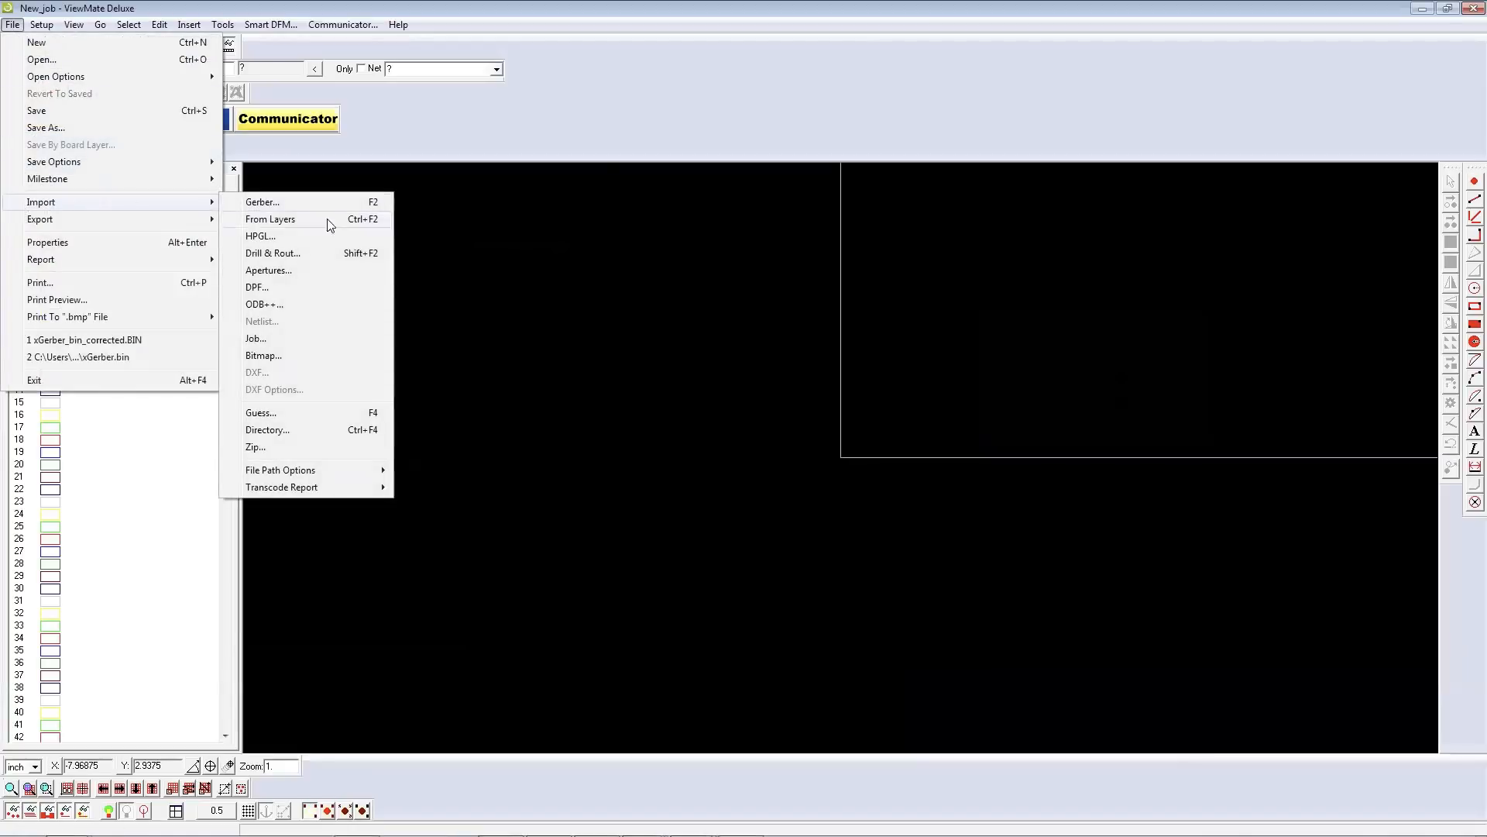
left_click(295, 447)
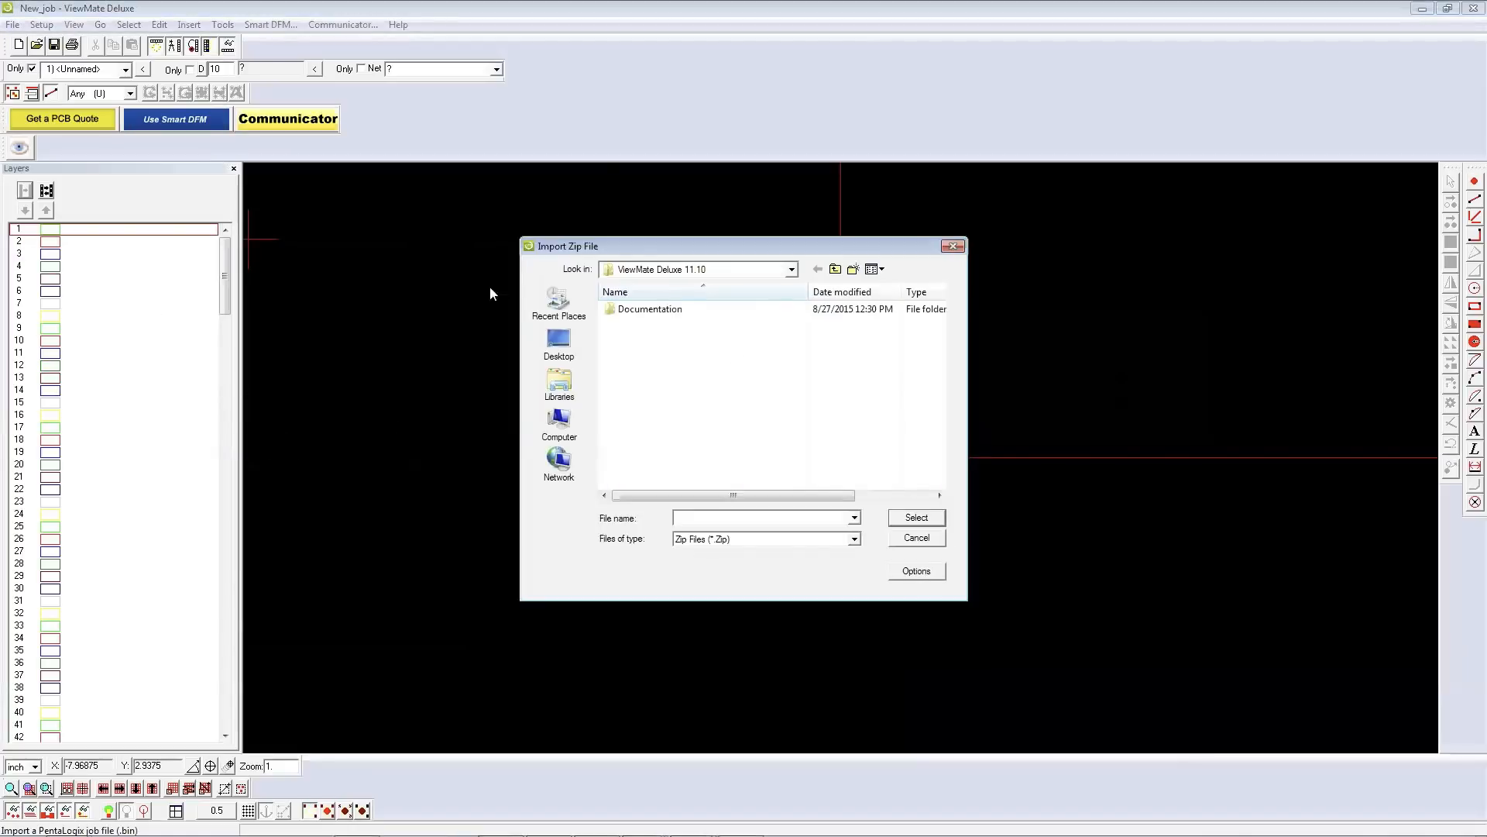
left_click(559, 382)
double_click(679, 308)
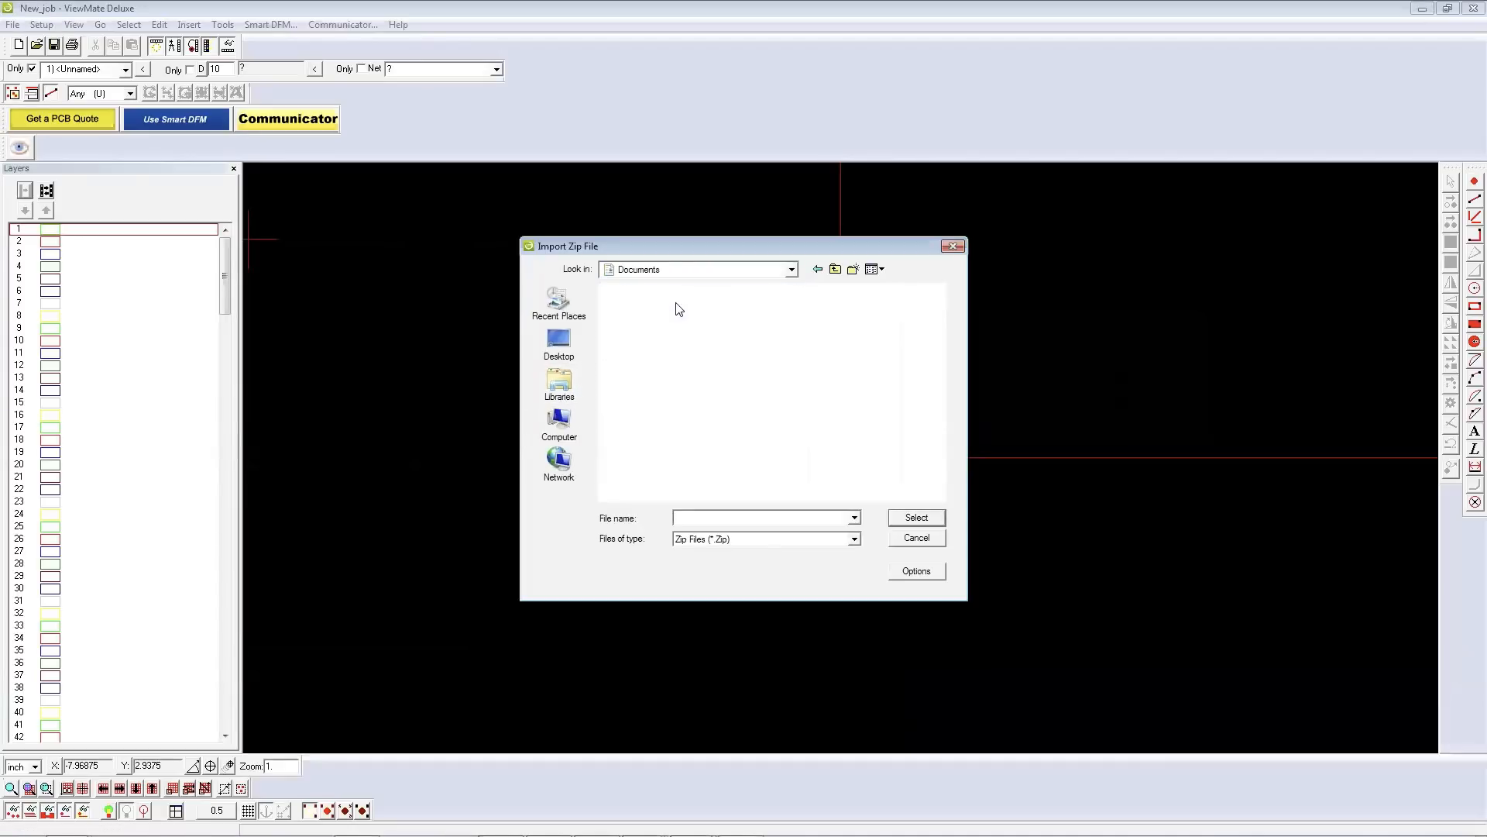
left_click(940, 495)
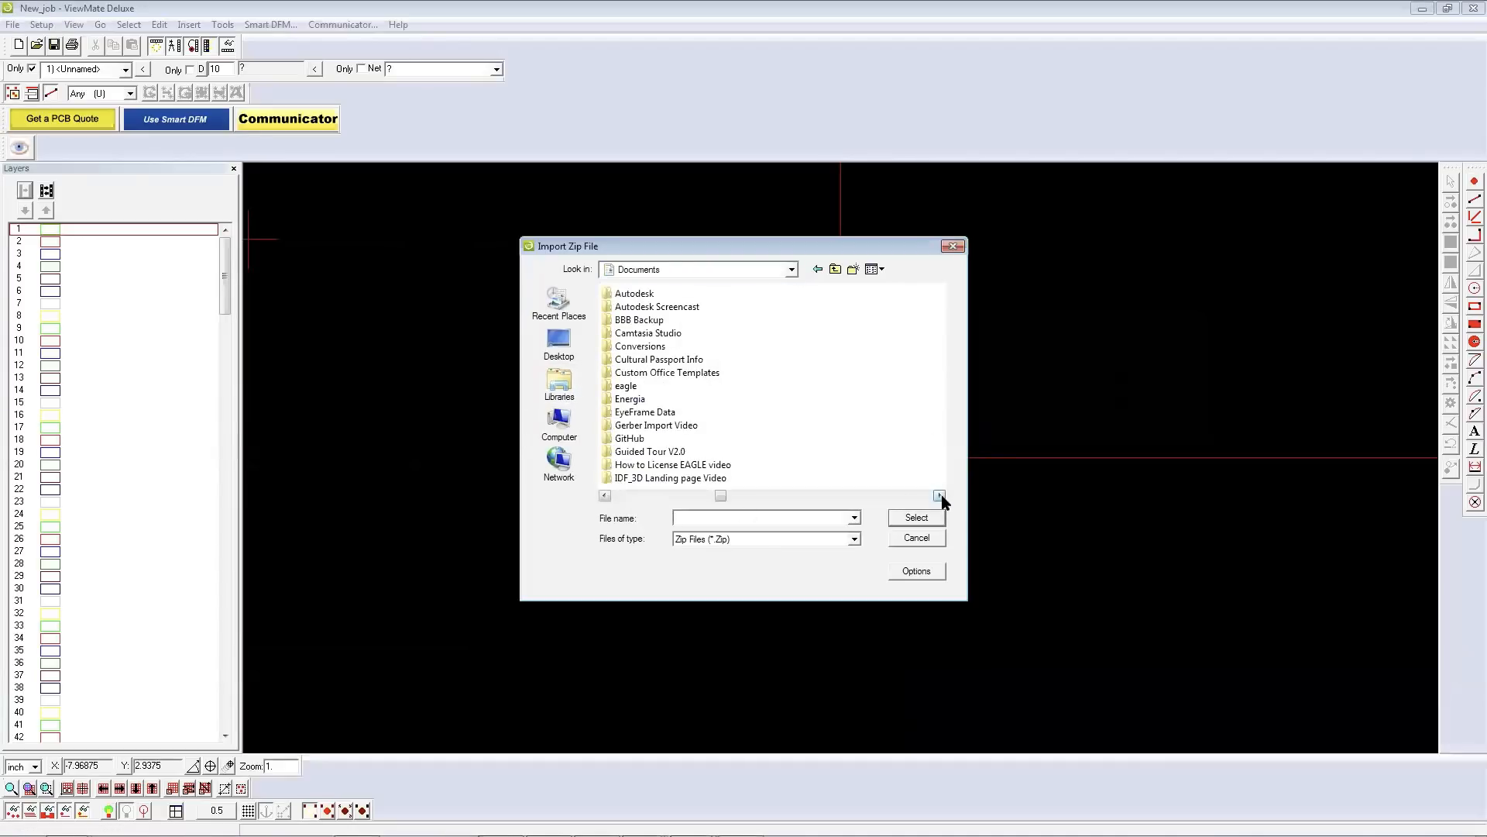
double_click(655, 386)
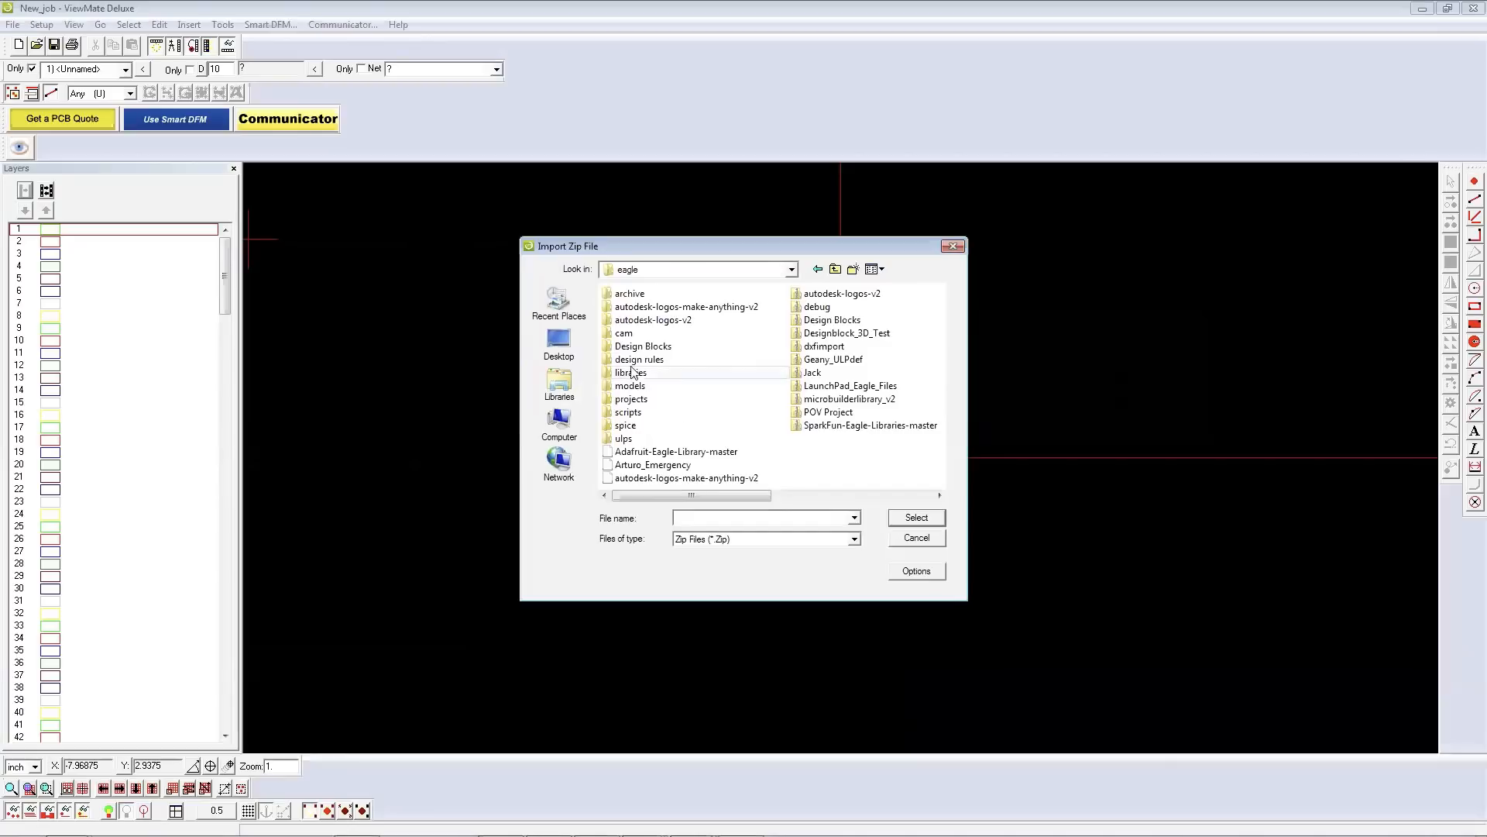
double_click(632, 398)
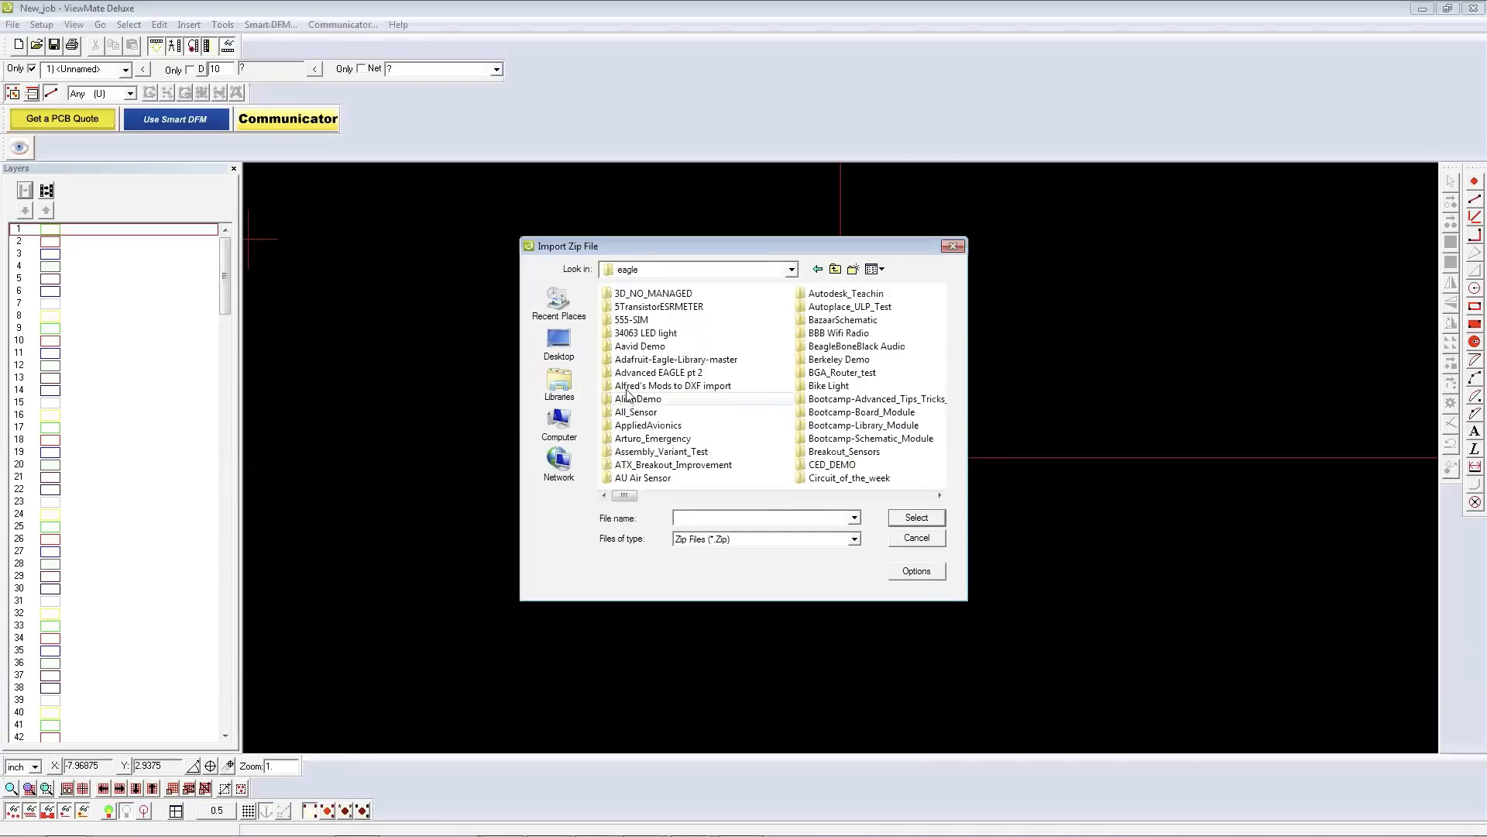
Step: Import the GettingStarted05142019_2019-05-16 archive from the GettingStarted05132019 folder, accepting all scanned Gerber files and drill_1_16.xln
key("g")
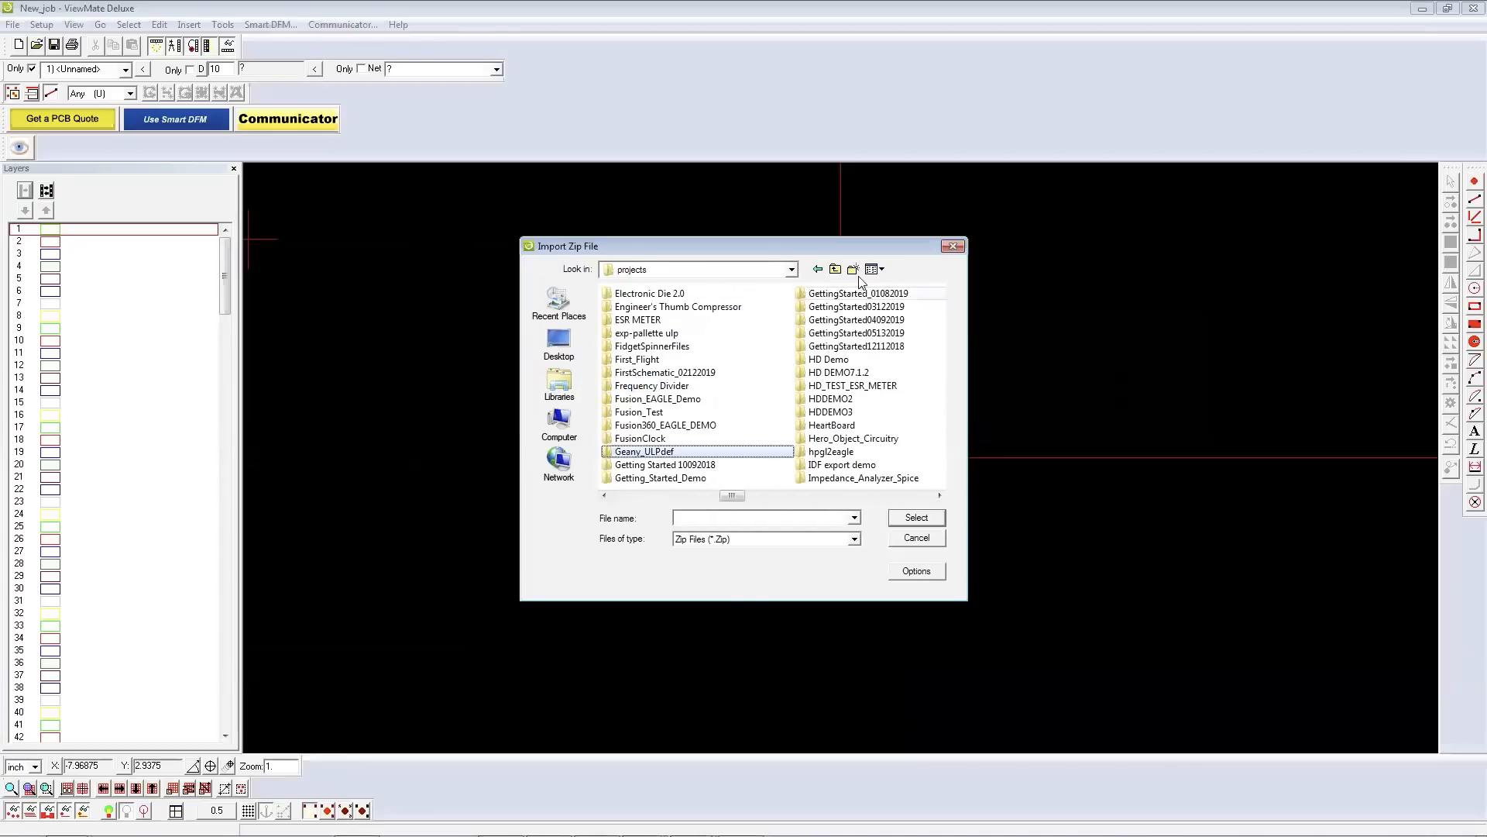
double_click(852, 333)
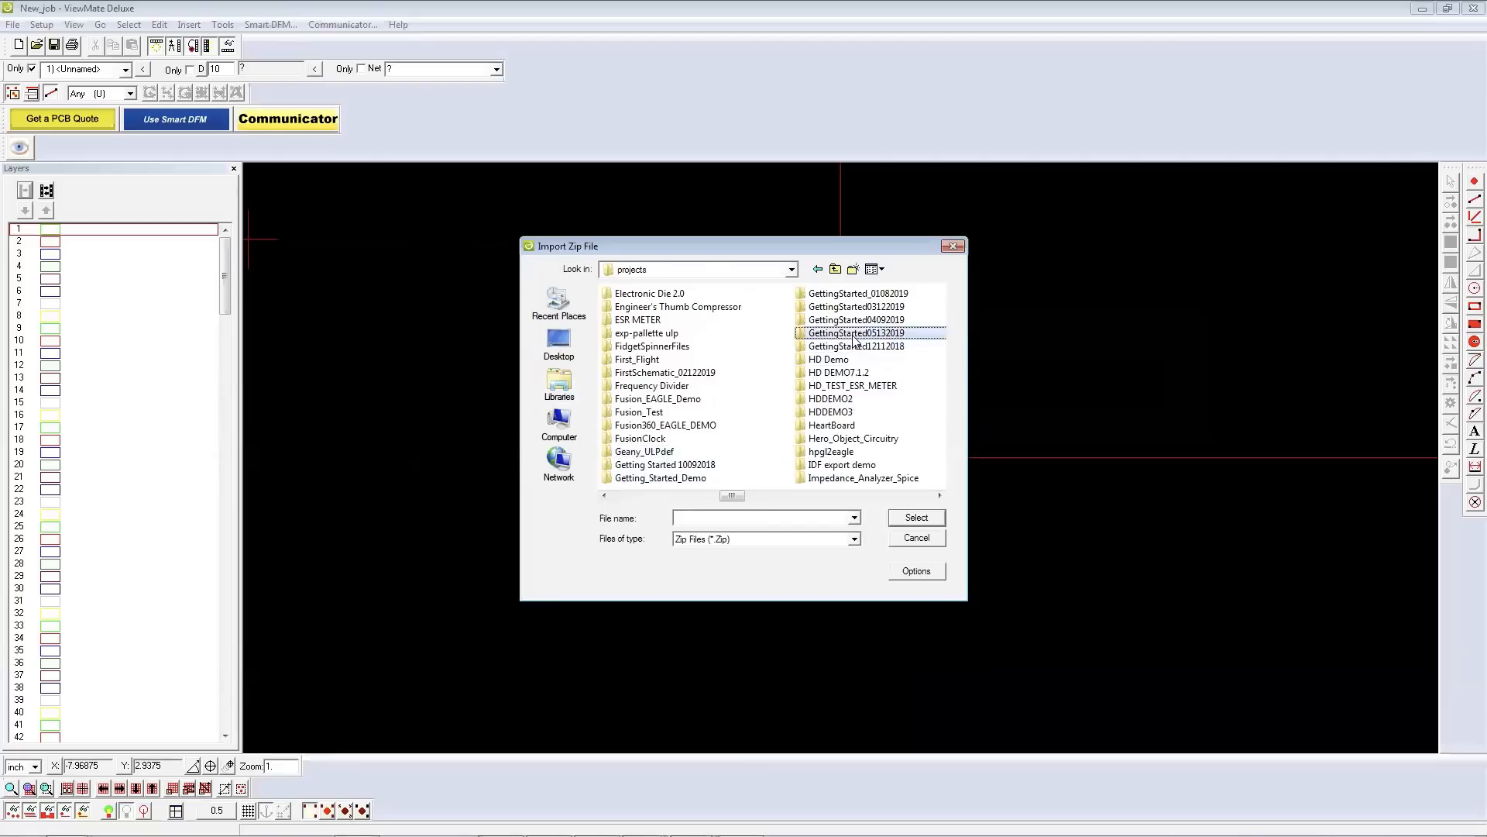
double_click(698, 299)
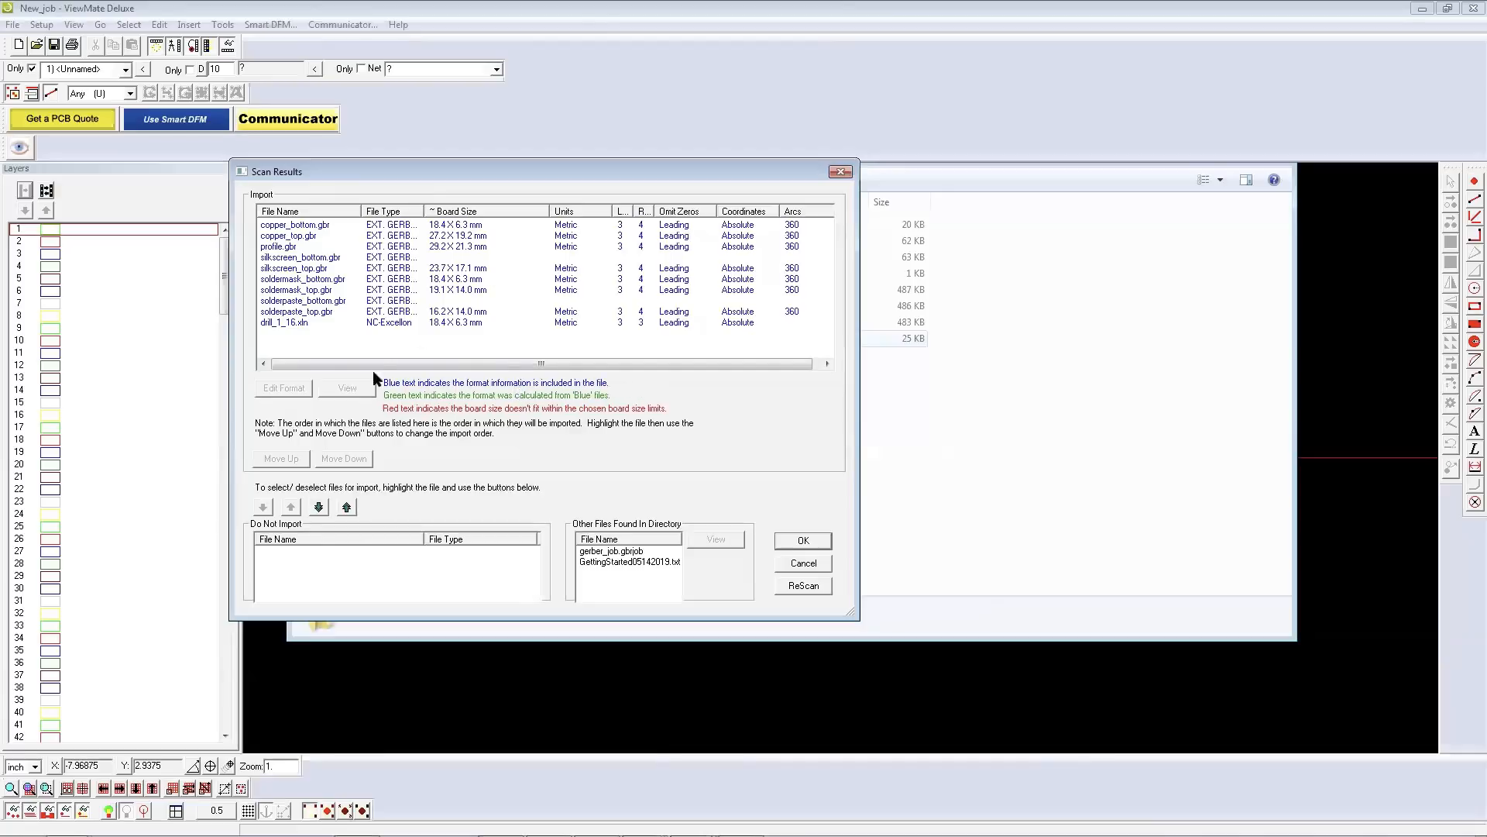
left_click(301, 323)
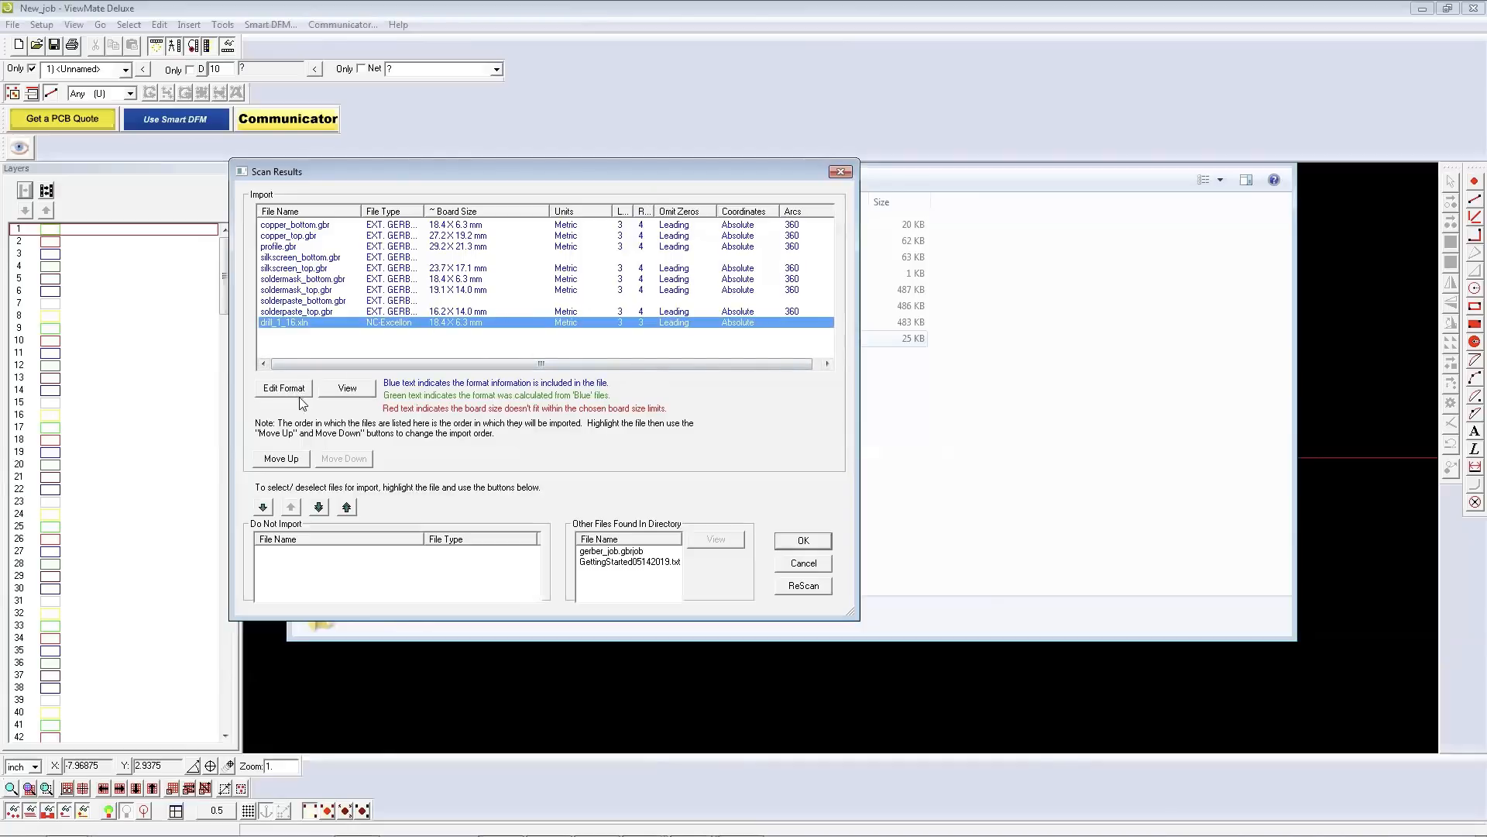
left_click(803, 540)
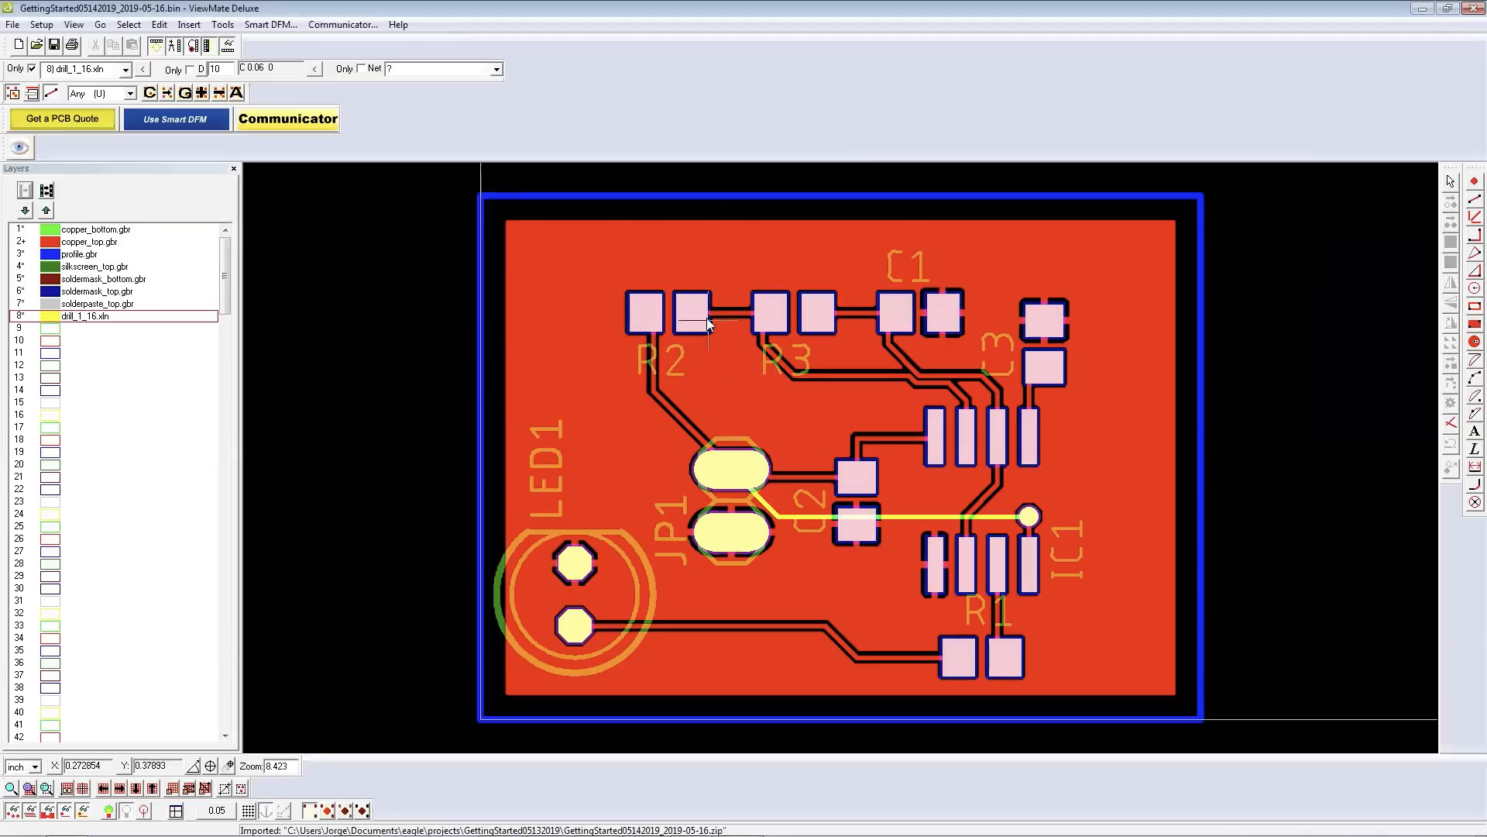
Step: Hide the solder paste, solder mask, silkscreen, profile and both copper layers to inspect the drill layer alone
left_click(53, 303)
left_click(51, 289)
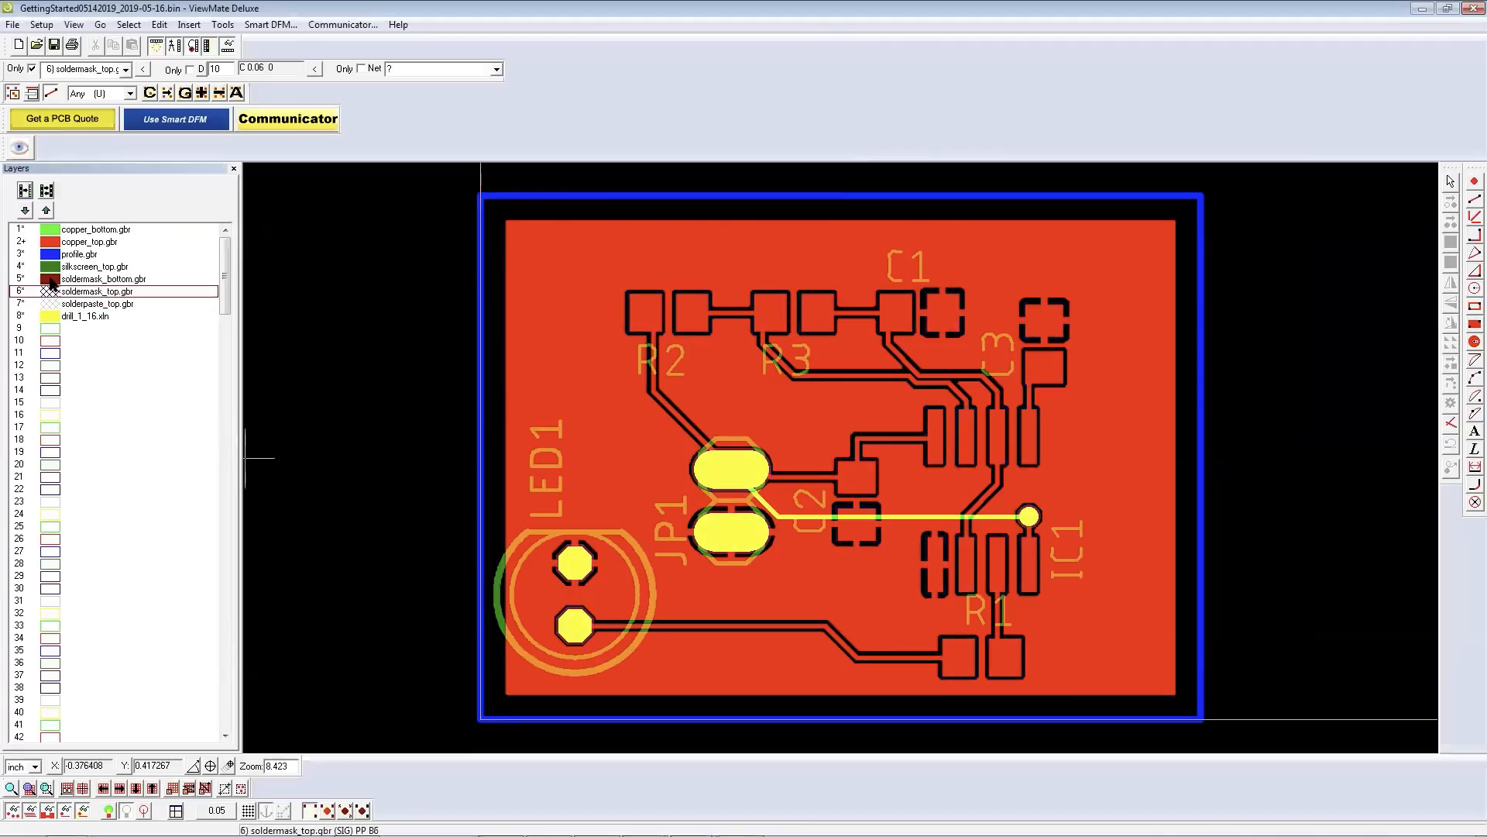
left_click(50, 279)
left_click(50, 267)
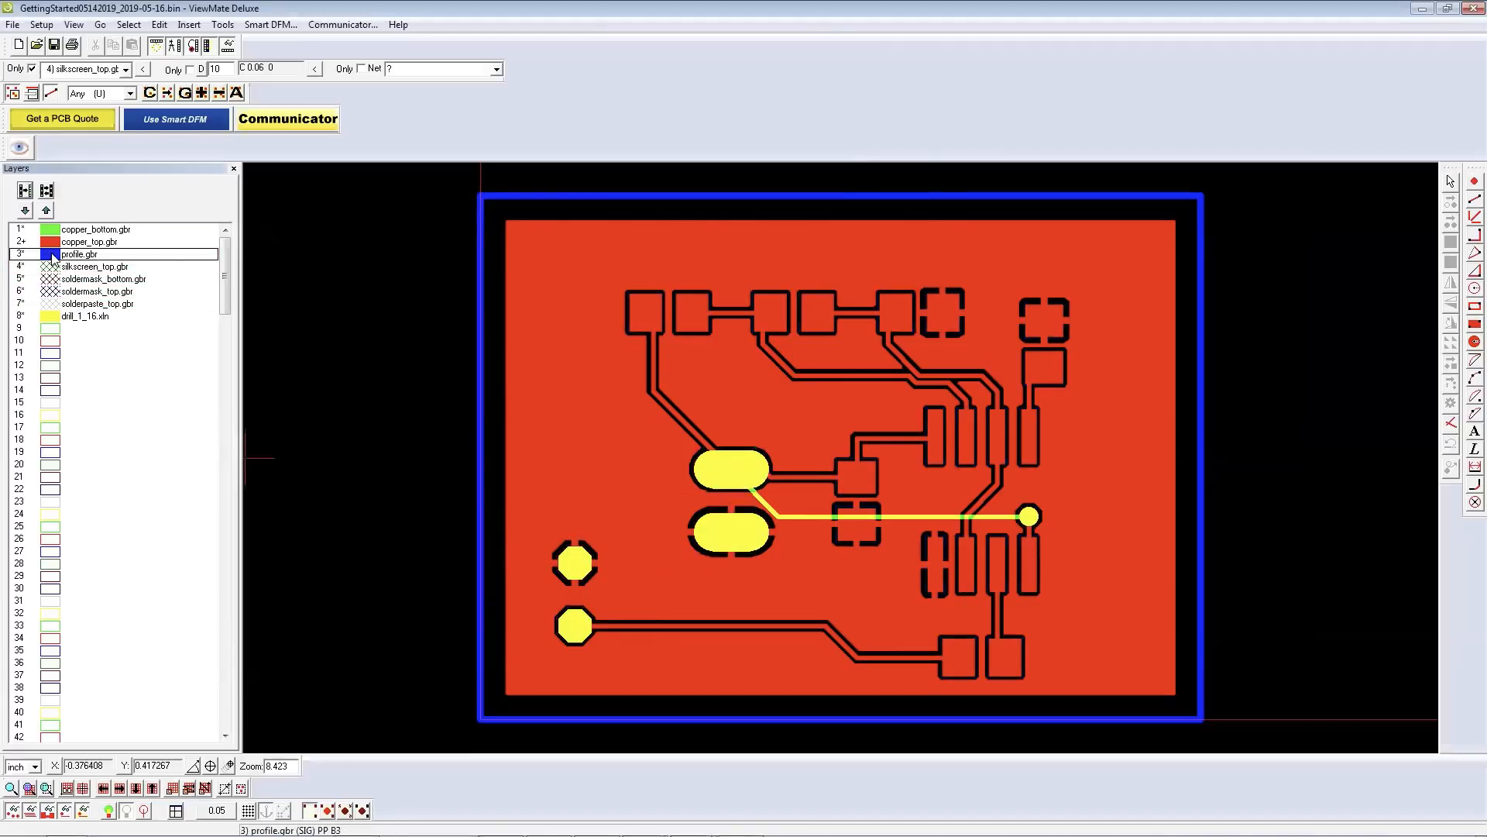
left_click(50, 254)
left_click(50, 242)
left_click(51, 229)
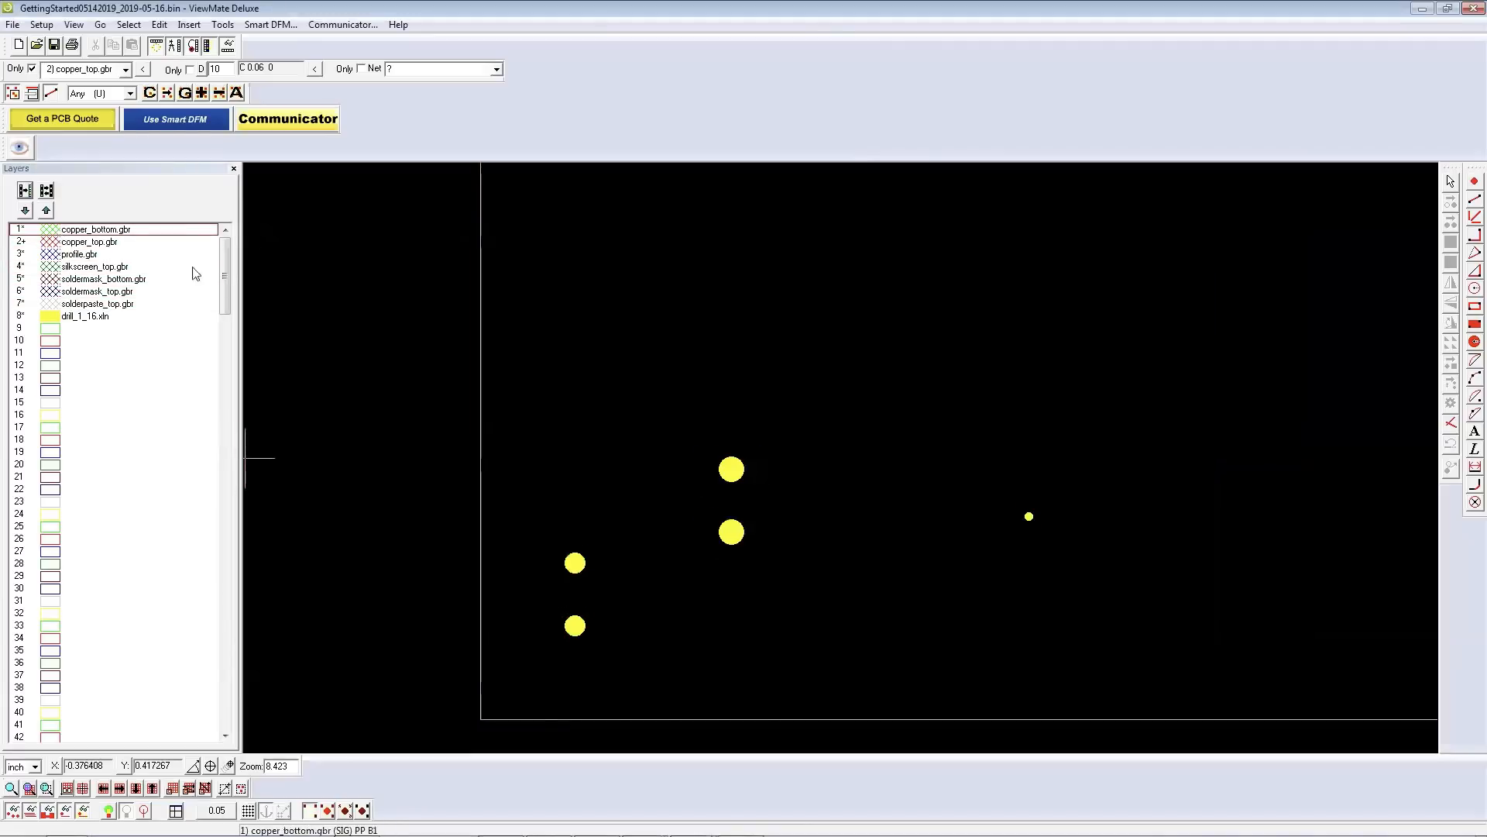
Step: Show the layers again one by one, from copper_bottom through solderpaste_top, to check each Gerber file
left_click(50, 230)
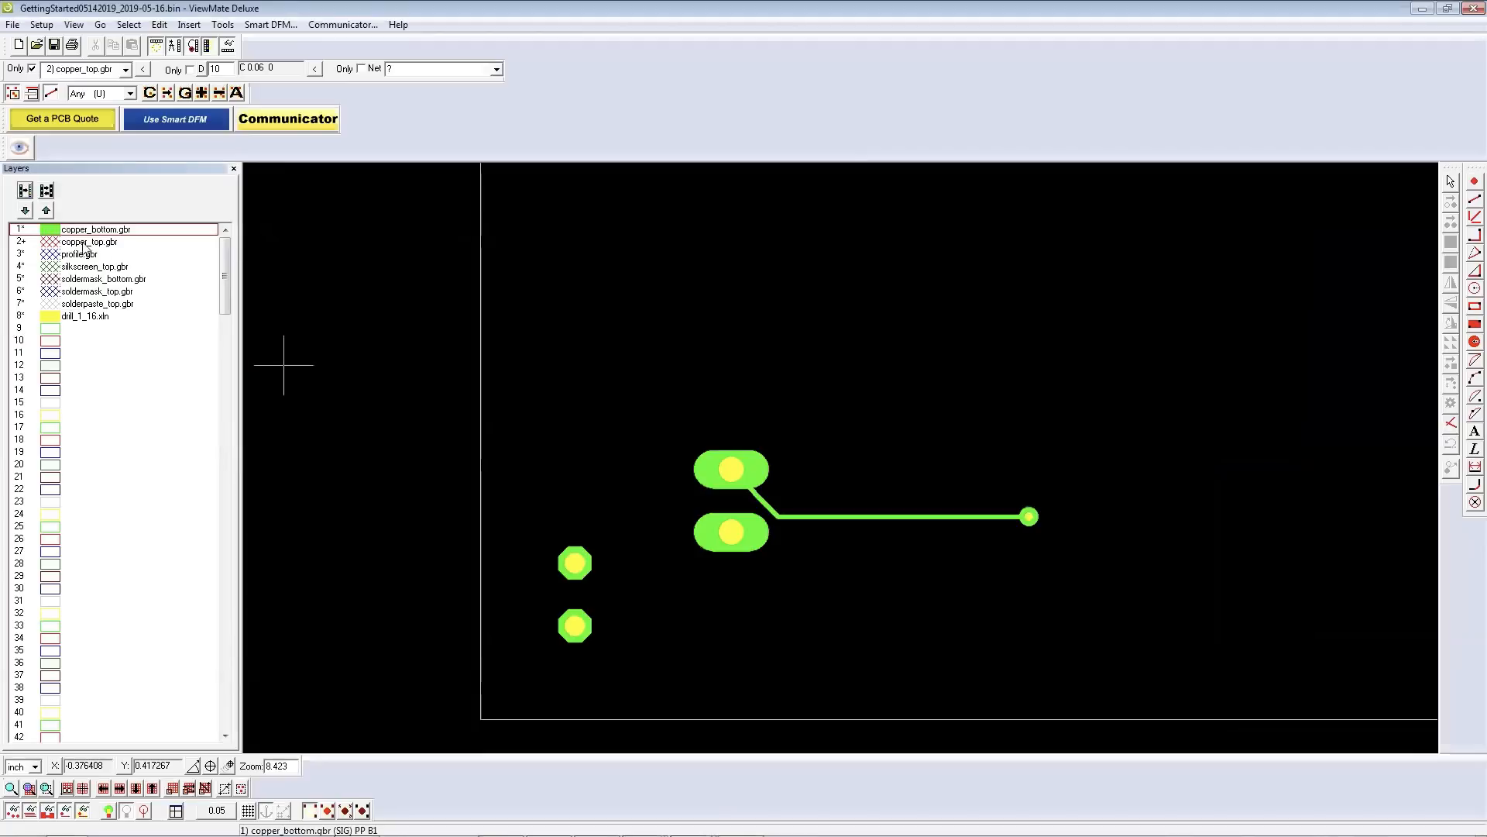
left_click(51, 243)
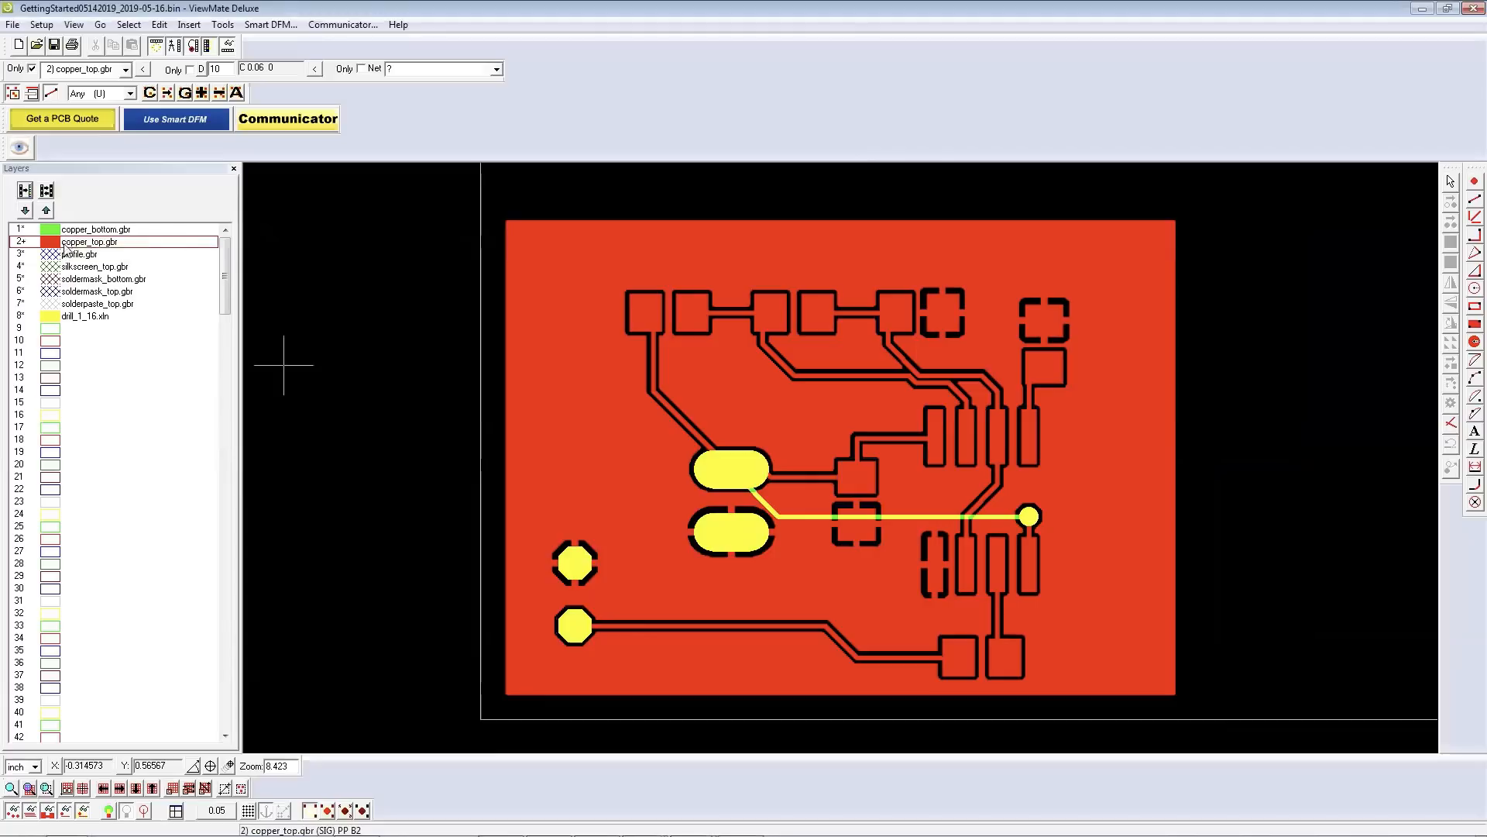
left_click(50, 256)
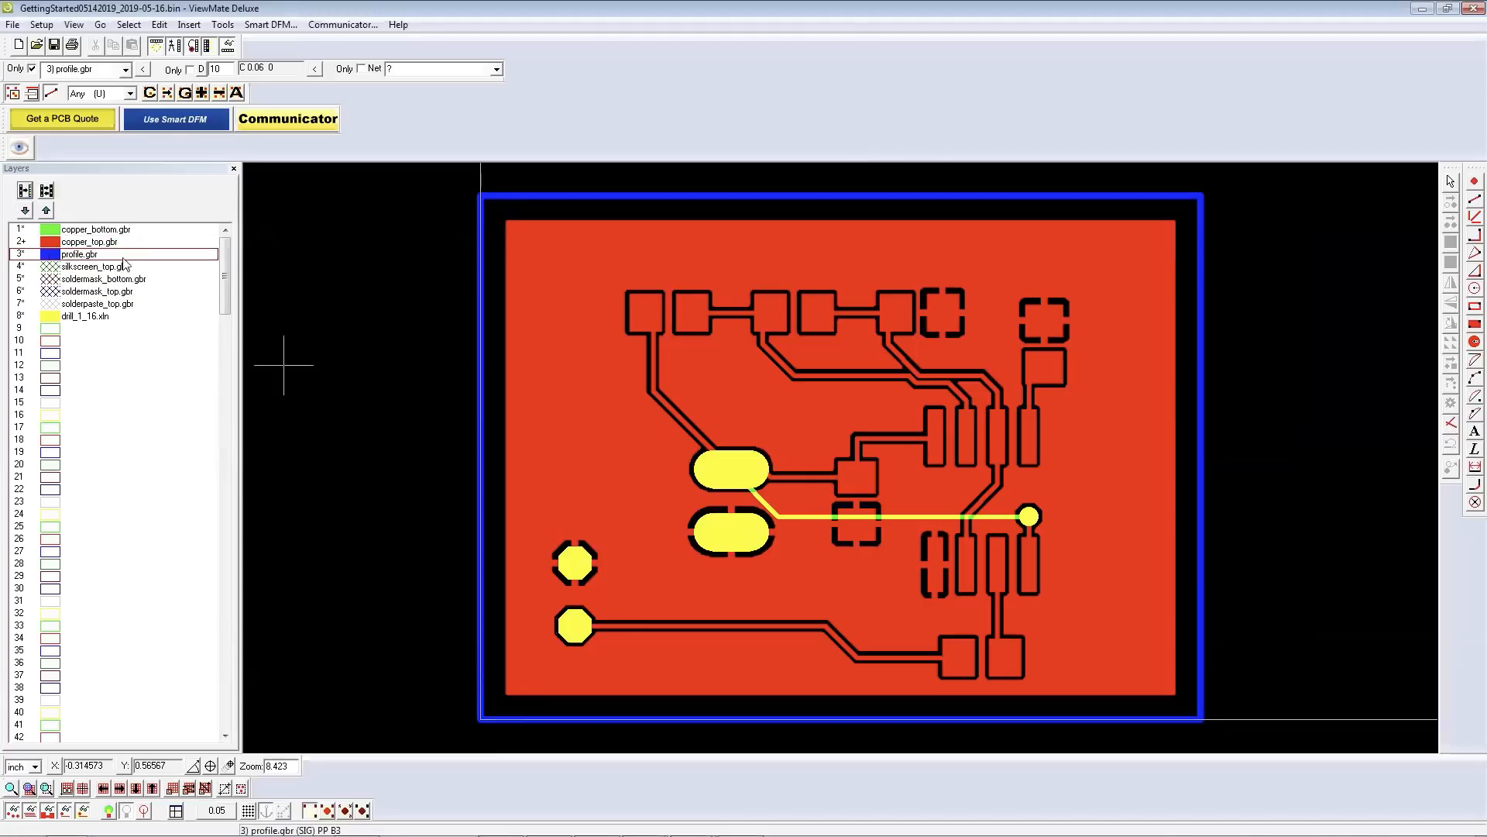
left_click(51, 267)
left_click(51, 279)
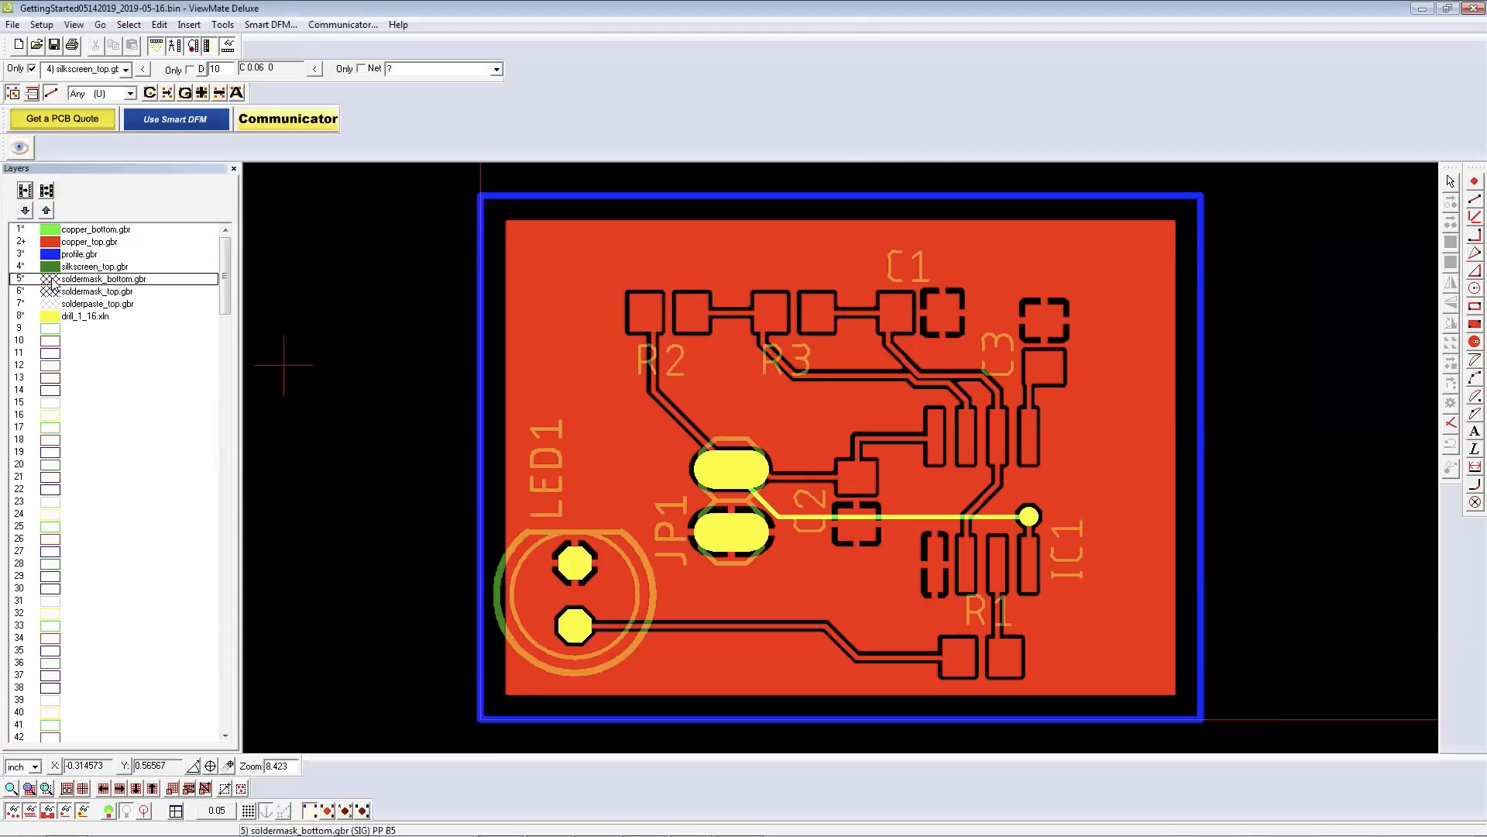
left_click(51, 291)
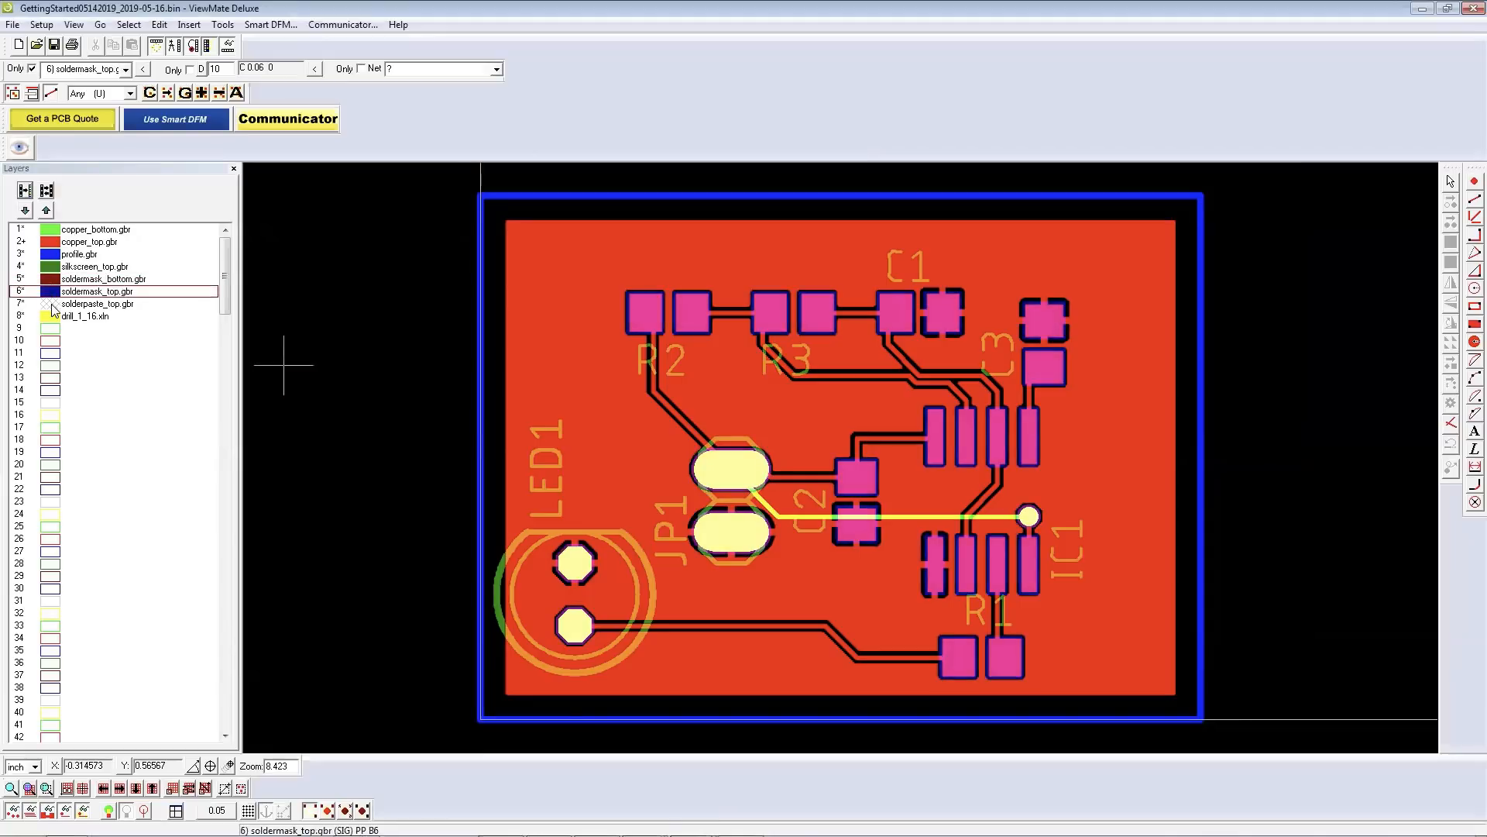
left_click(51, 304)
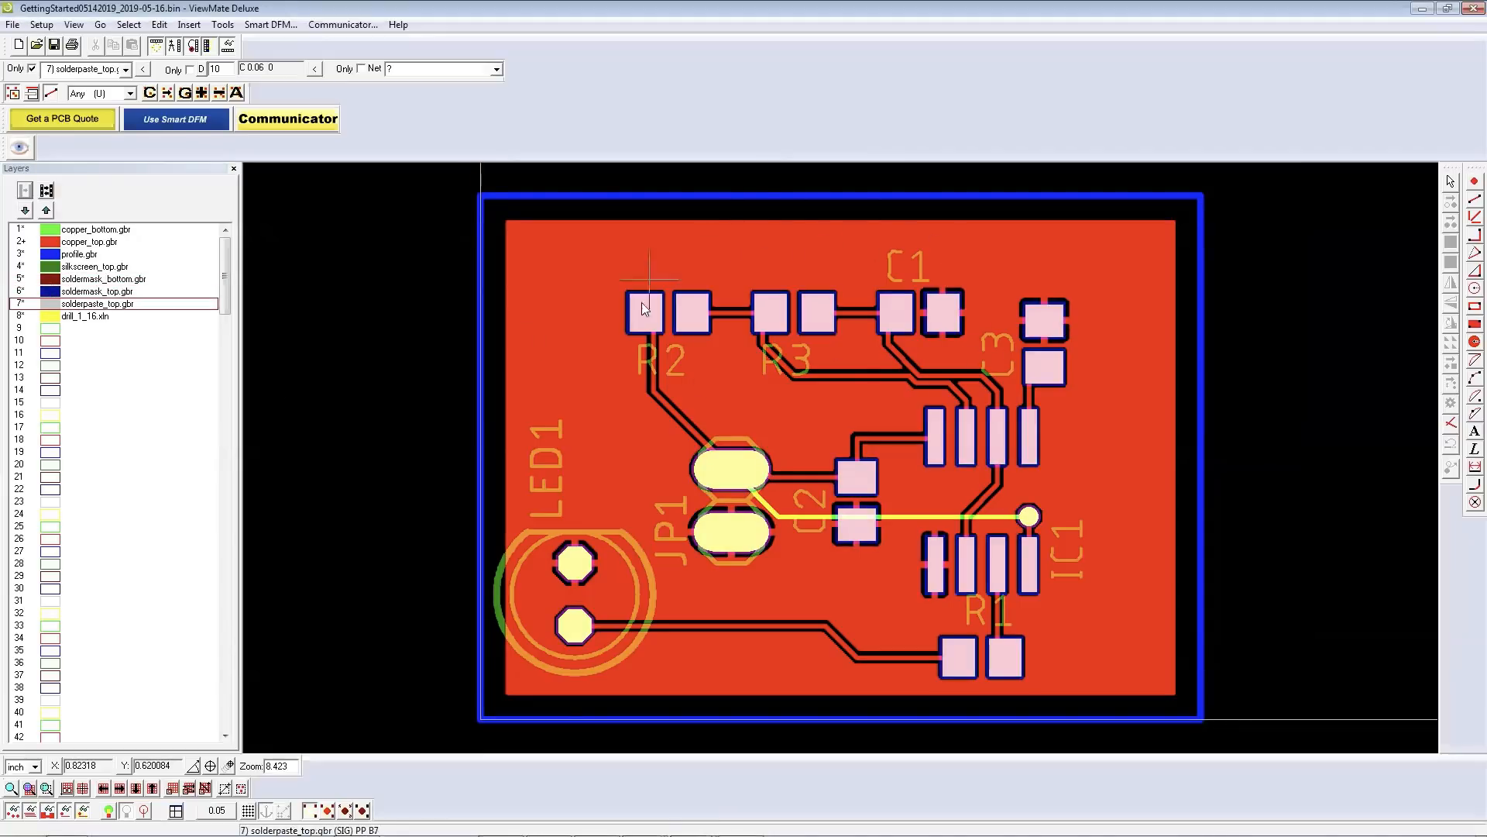